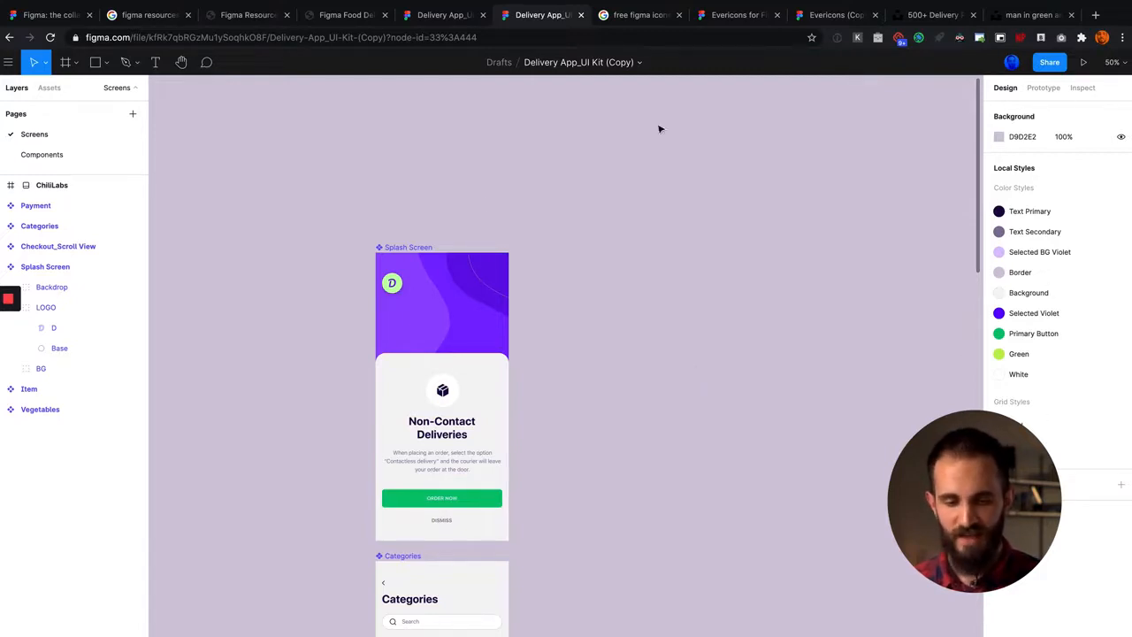
Step: Browse the Google results for "figma resources" and the Figma Resources site for free UI kits, including the Figma Food Delivery App UI
click(477, 283)
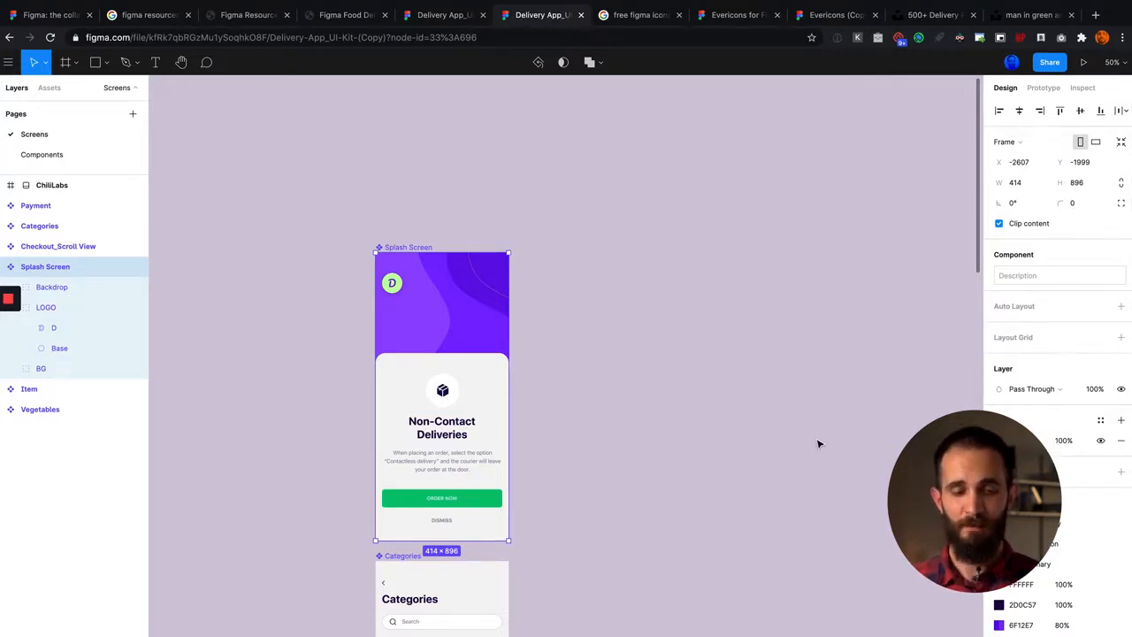
click(153, 17)
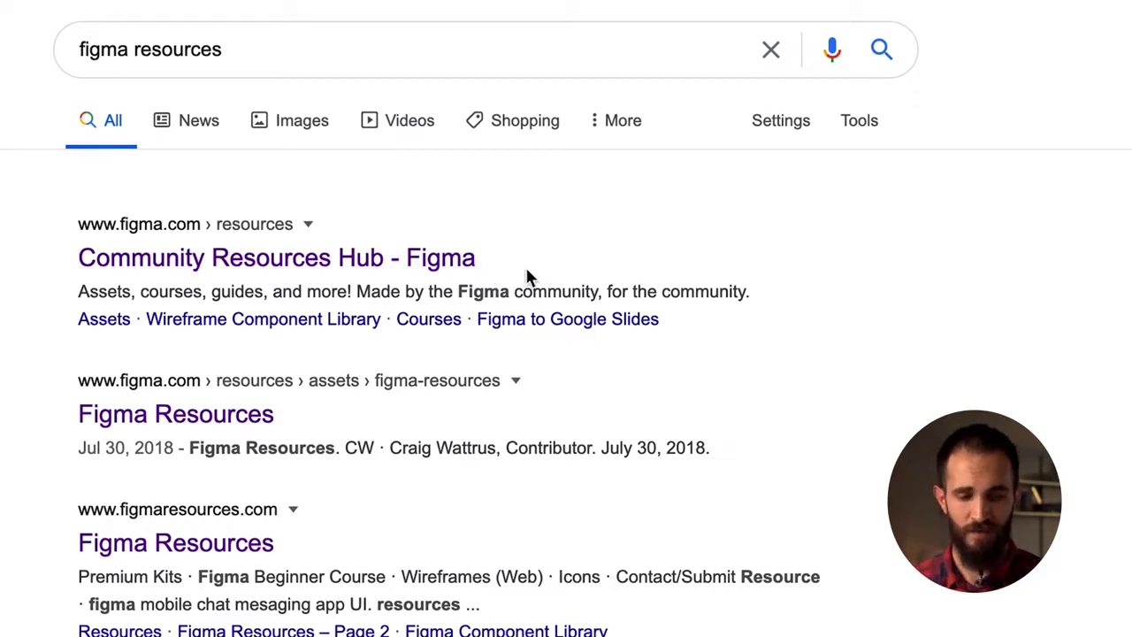
scroll(526, 277, down, 2)
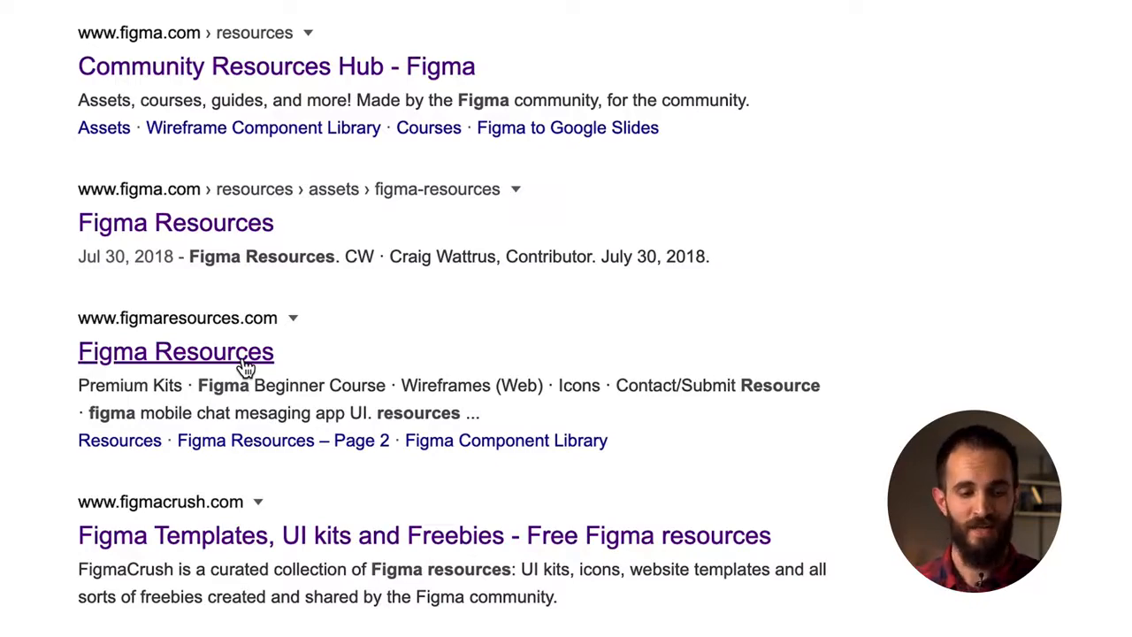
click(227, 21)
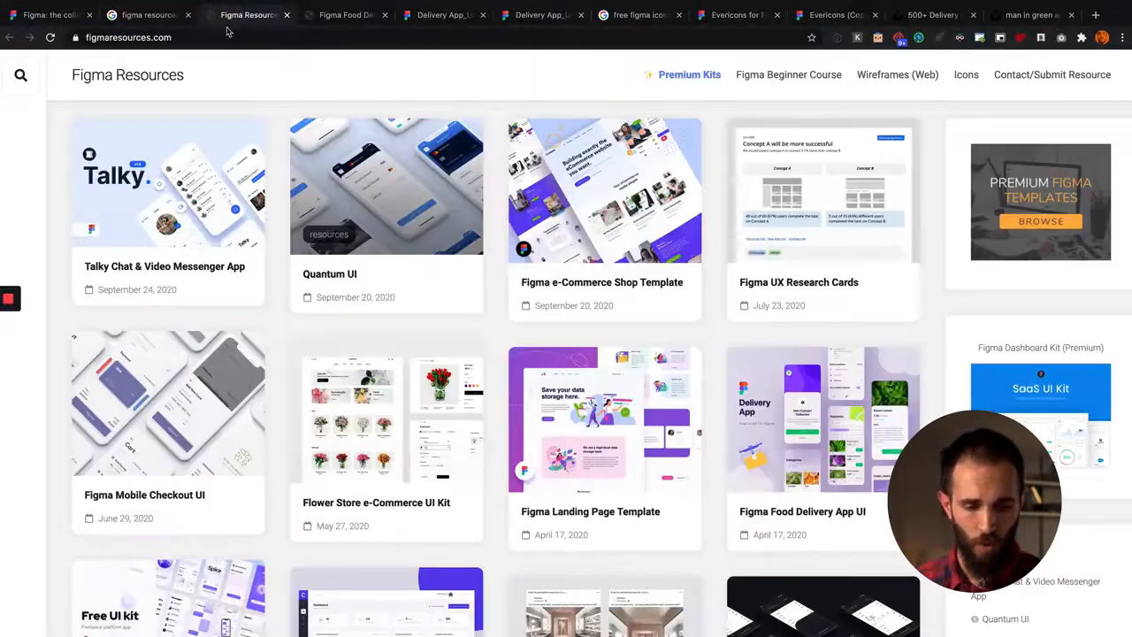
scroll(433, 276, up, 1)
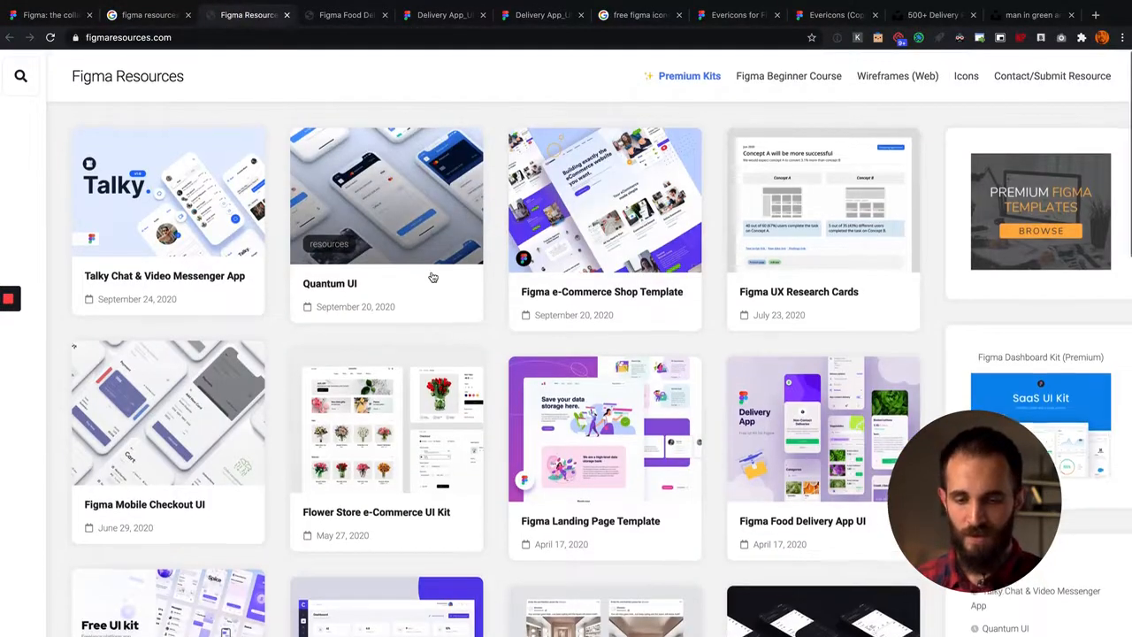
scroll(433, 277, down, 10)
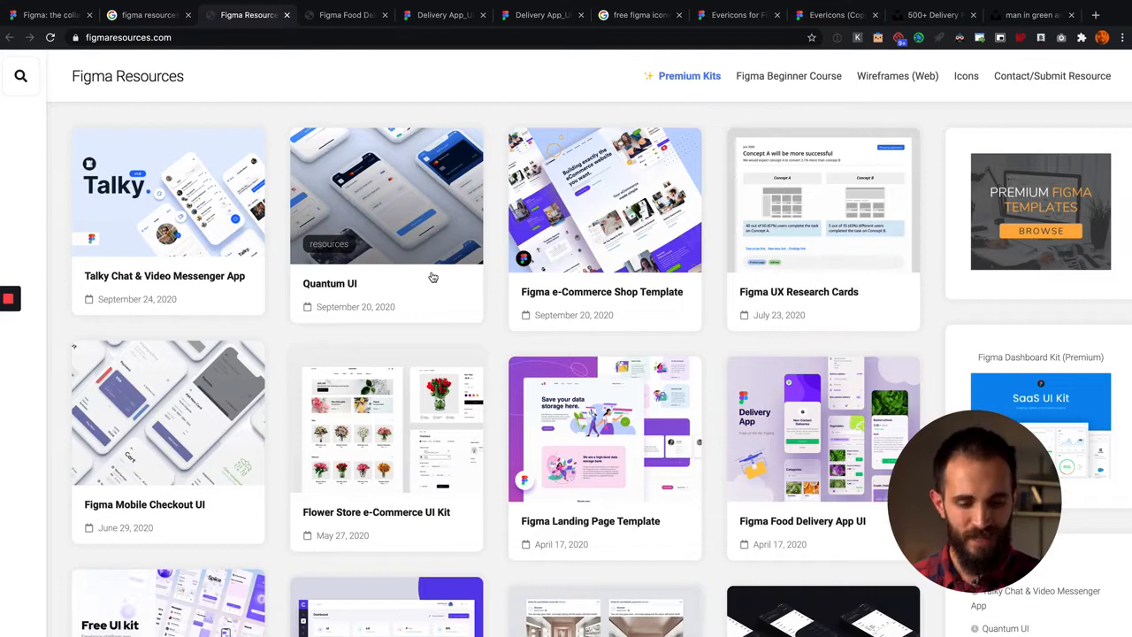
scroll(482, 383, down, 2)
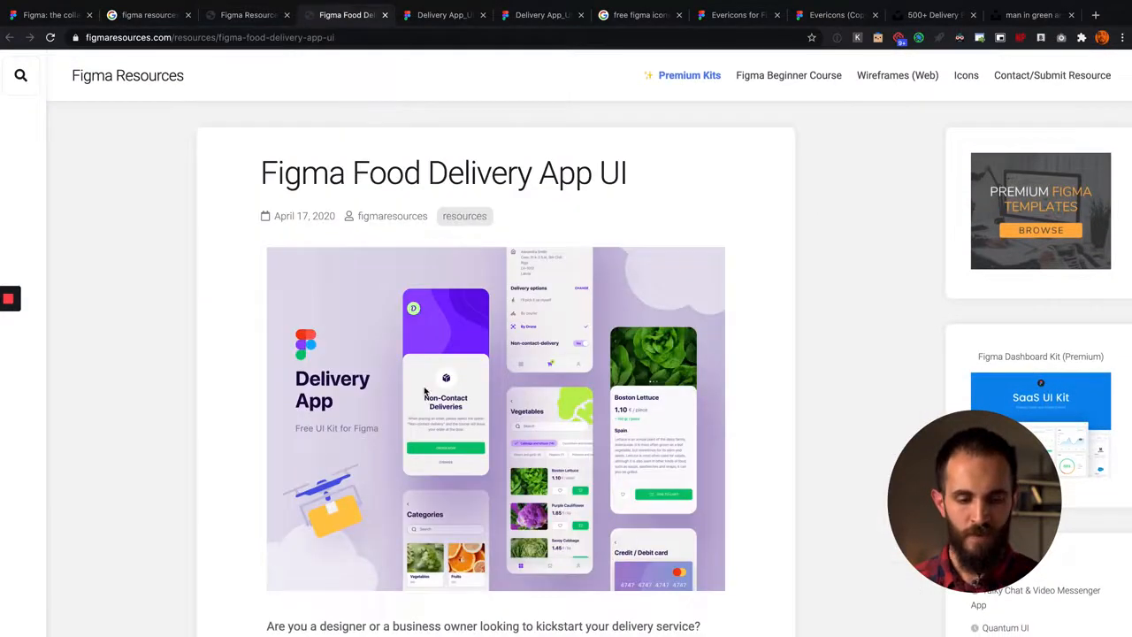
scroll(424, 390, down, 3)
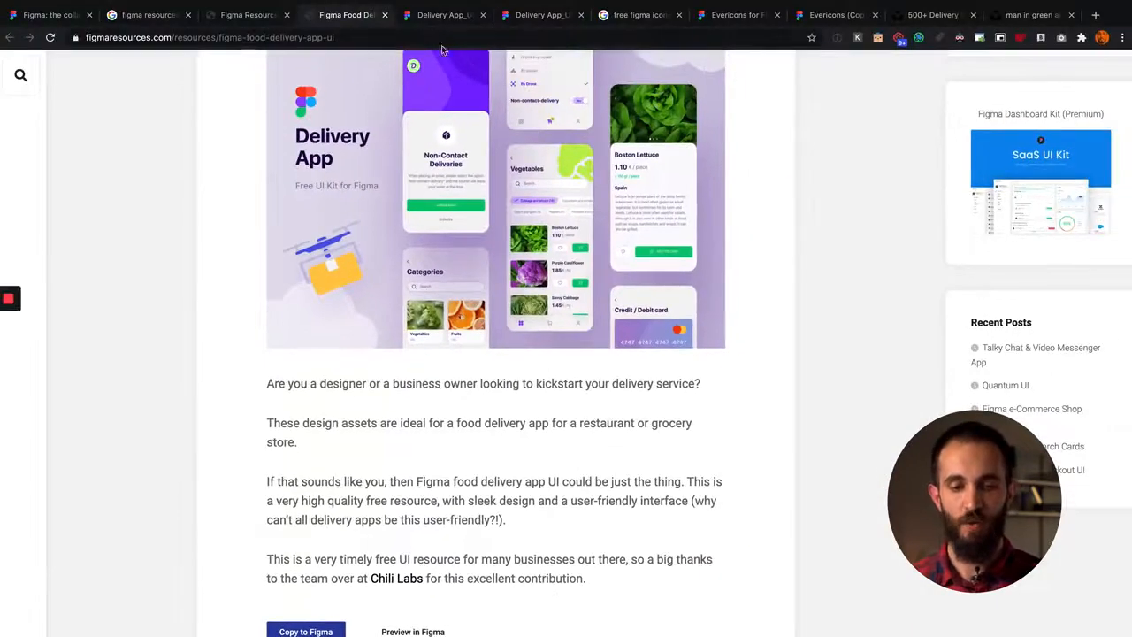
Step: Open the original view-only Delivery App_UI Kit file and look over its cover and app screens
click(445, 15)
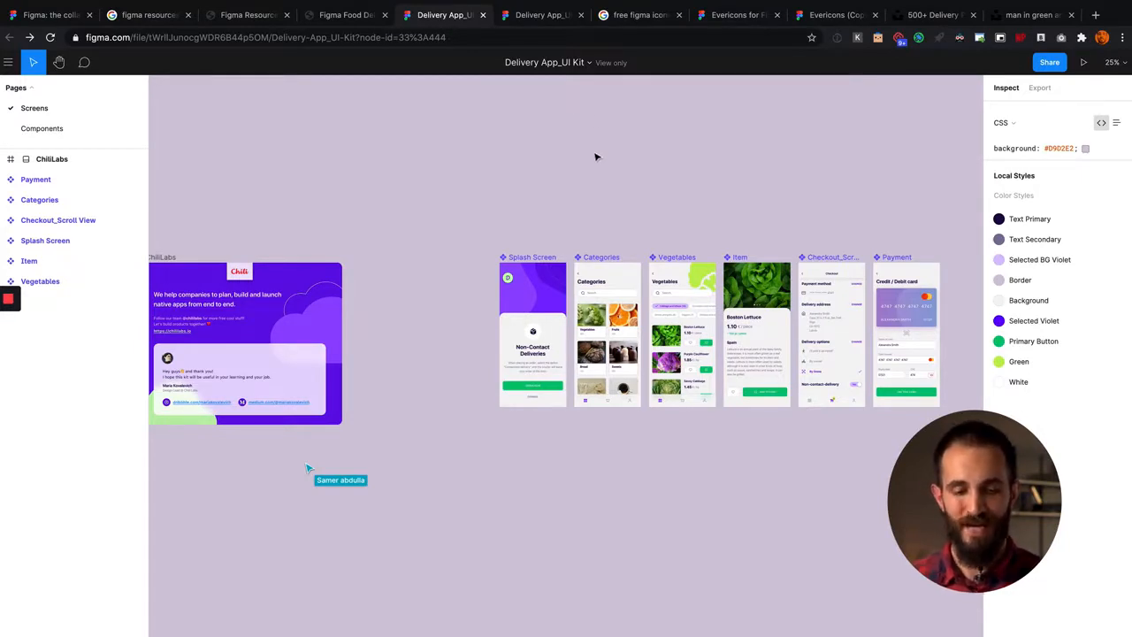
scroll(586, 174, right, 1)
scroll(586, 175, left, 2)
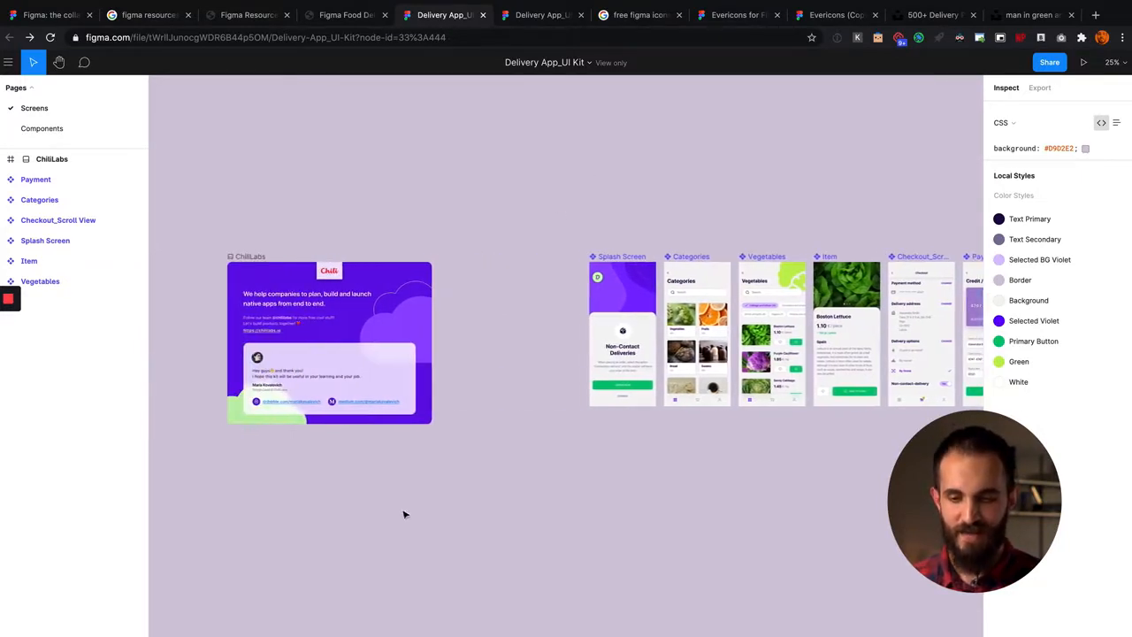
scroll(480, 395, right, 2)
scroll(481, 395, right, 2)
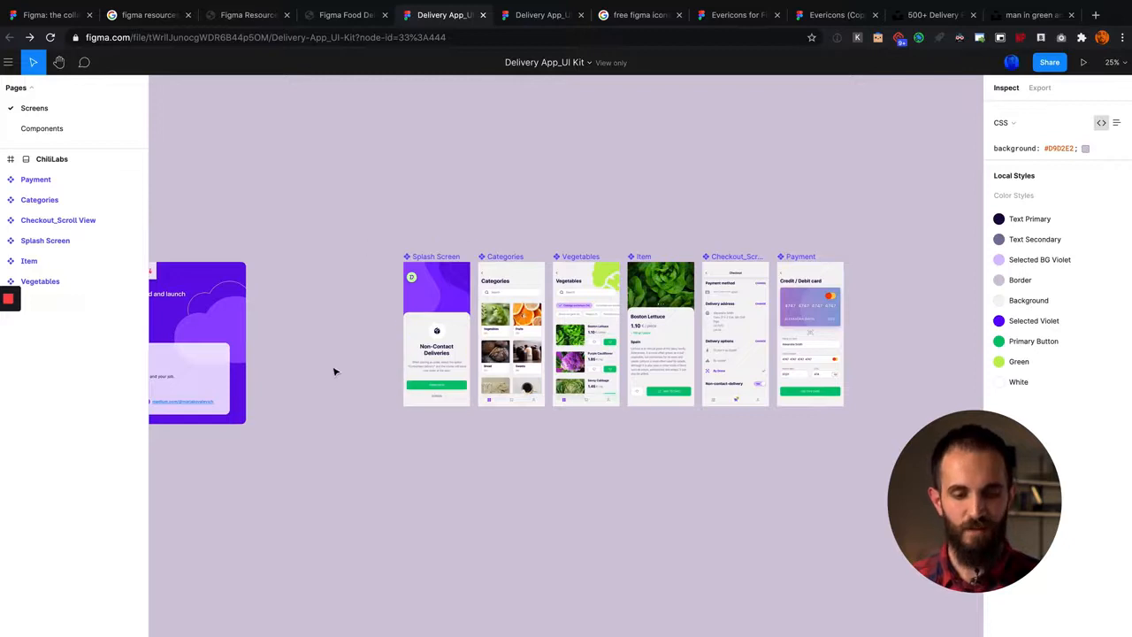
scroll(334, 376, left, 1)
scroll(336, 377, left, 3)
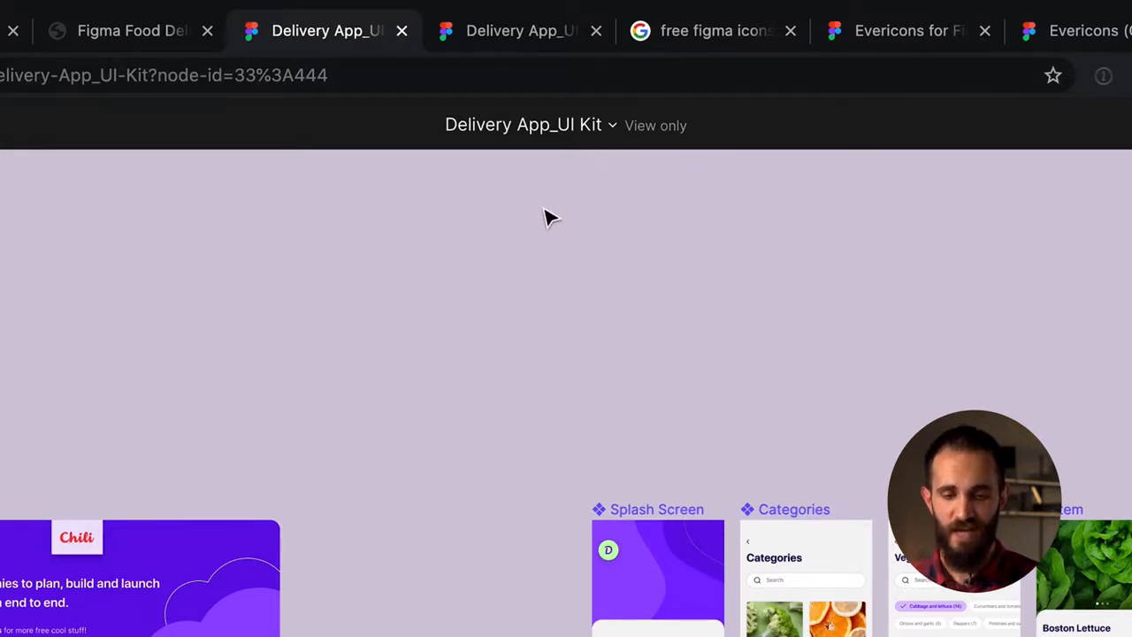
Step: Locate the Duplicate to your Drafts option among the file actions of the view-only Delivery App_UI Kit
click(583, 125)
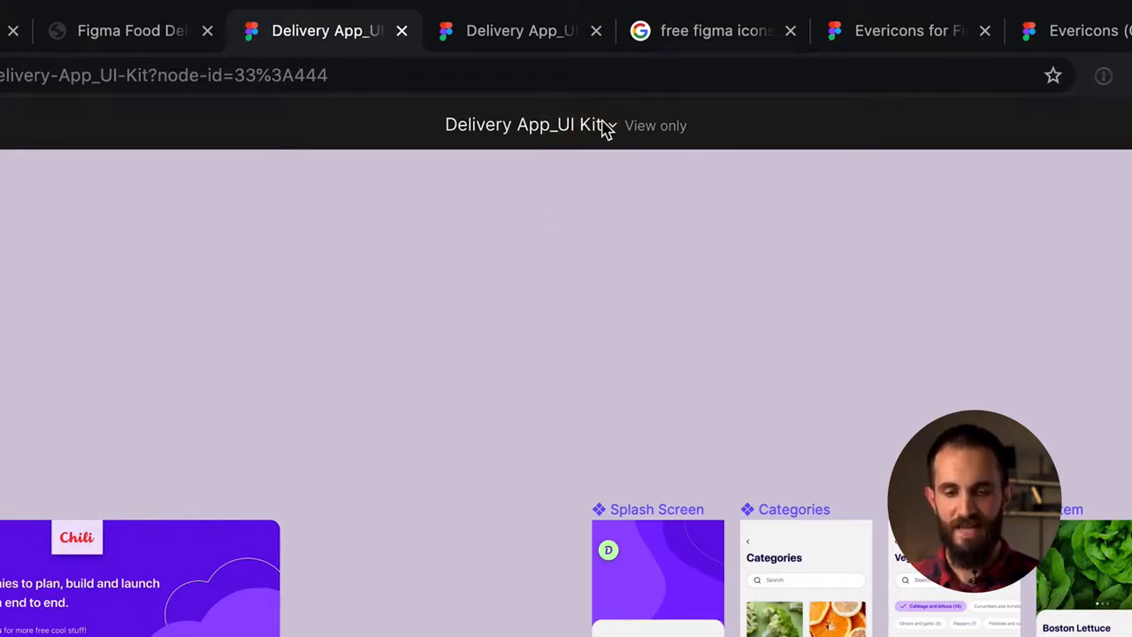
click(609, 126)
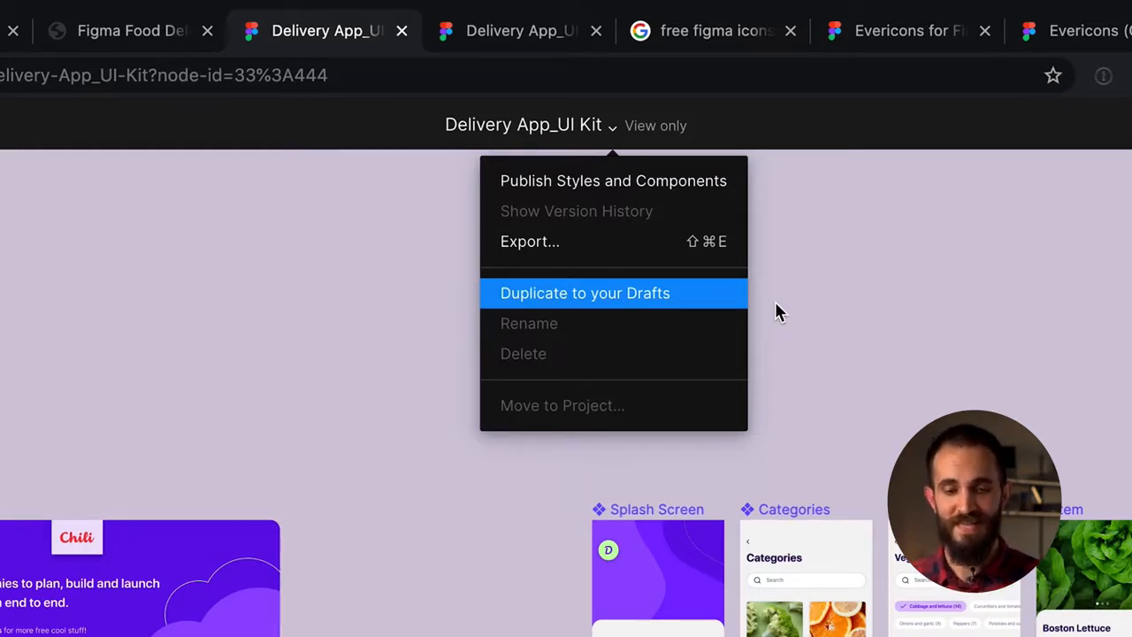
click(935, 285)
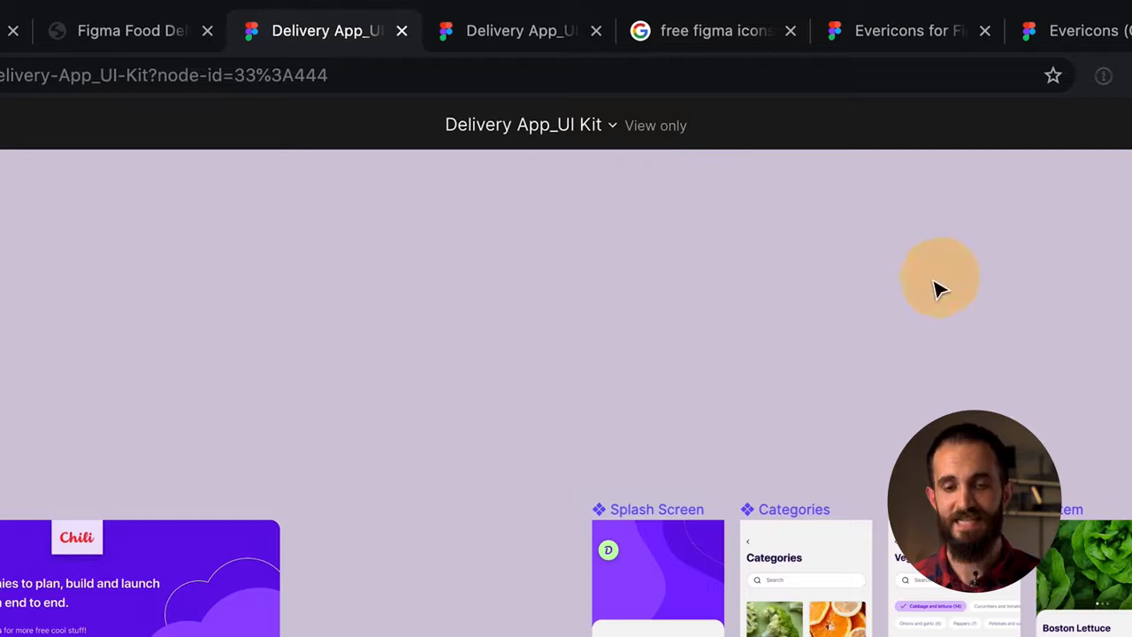
Step: Switch from the view-only original to the editable Delivery App_UI Kit (Copy) file in Drafts
click(531, 42)
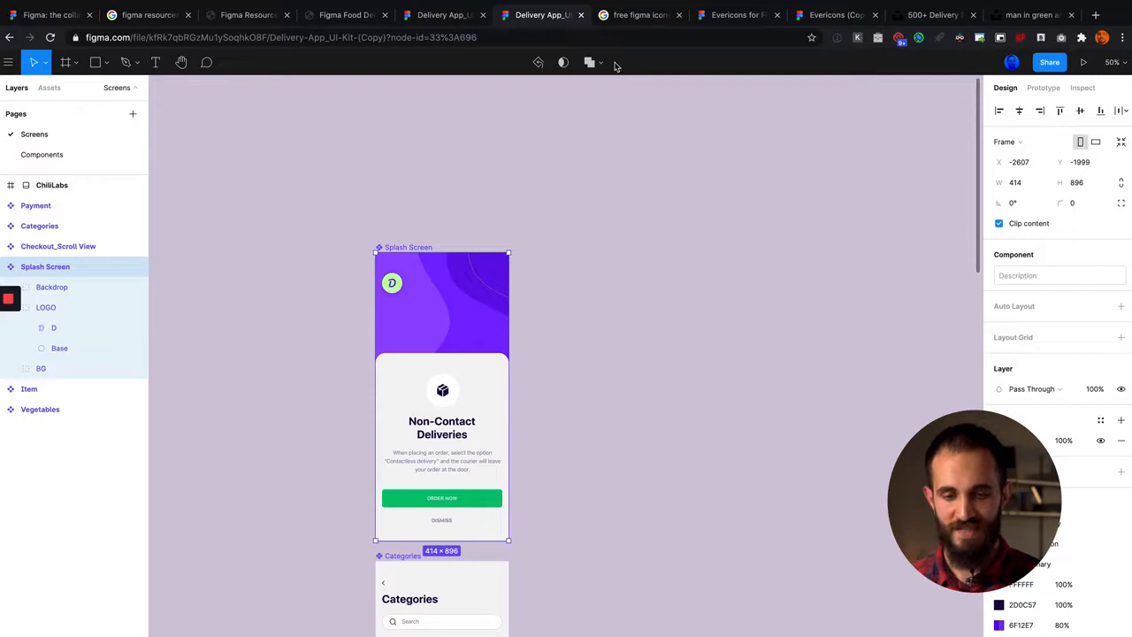
click(464, 21)
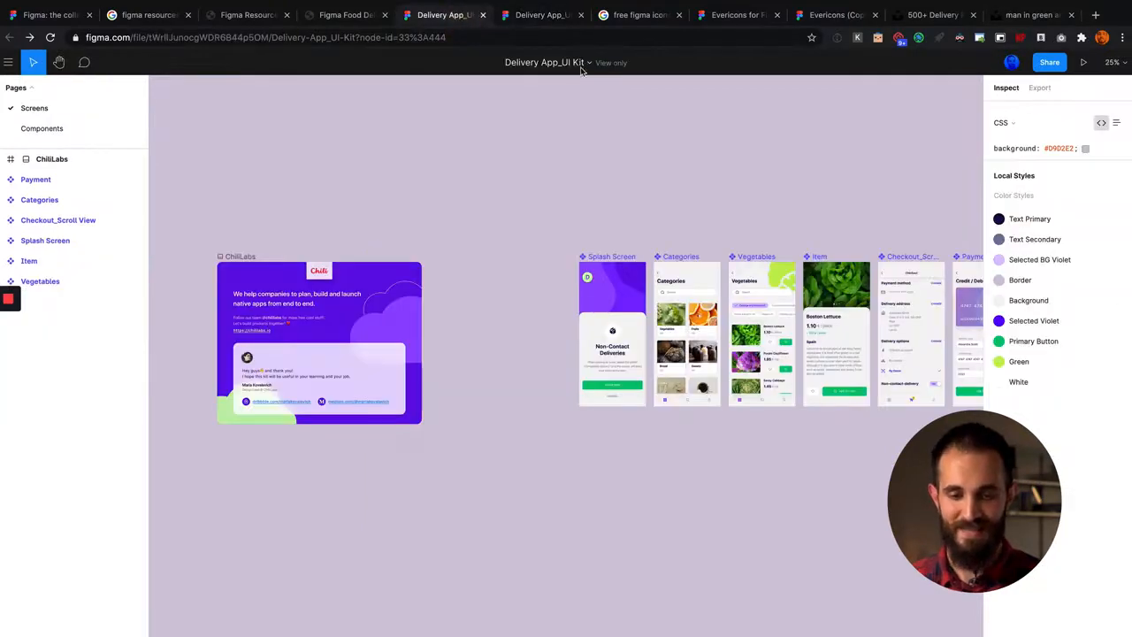
click(549, 21)
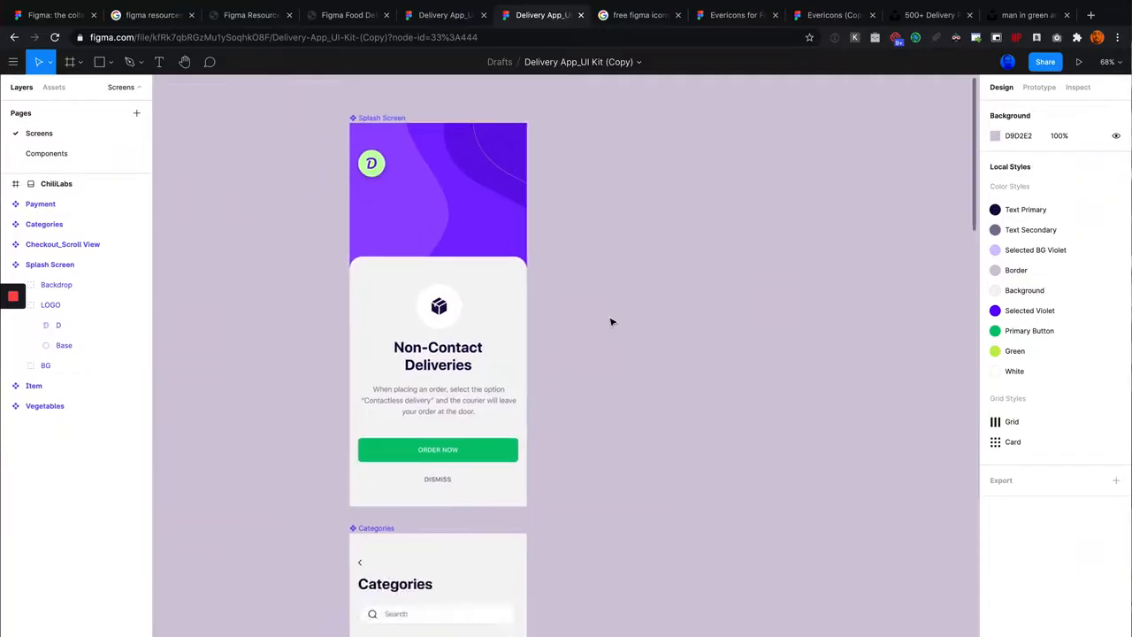
Step: Look through the stacked app screens in the editable copy, from Splash Screen down to Checkout and back
scroll(611, 321, down, 5)
scroll(611, 321, left, 5)
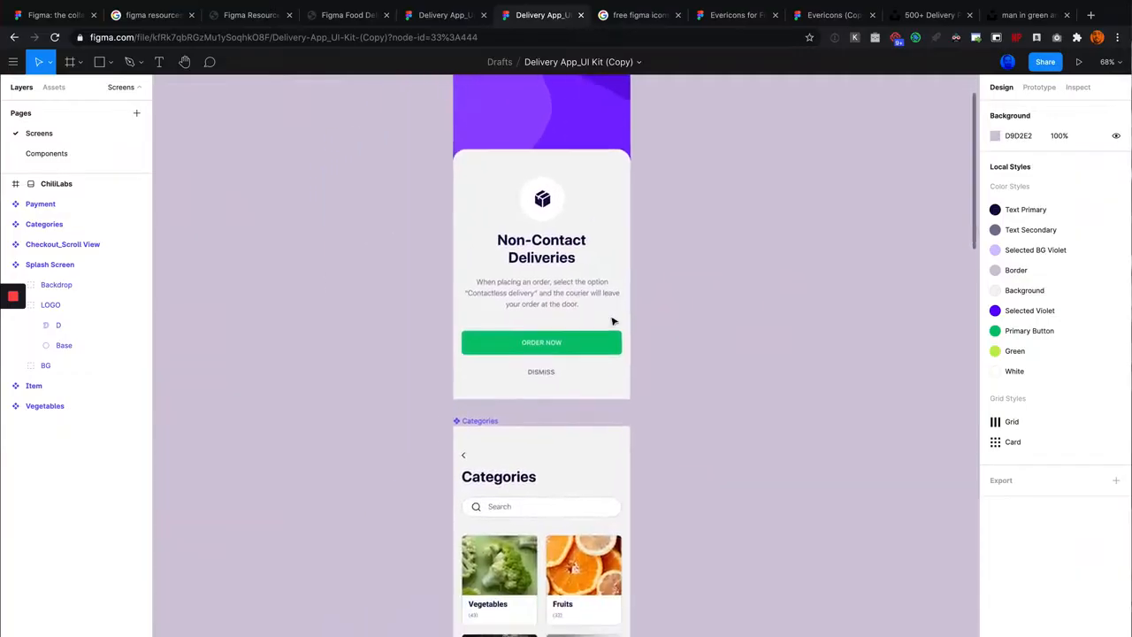
scroll(716, 305, up, 5)
scroll(716, 307, down, 15)
scroll(717, 308, left, 5)
scroll(717, 308, down, 10)
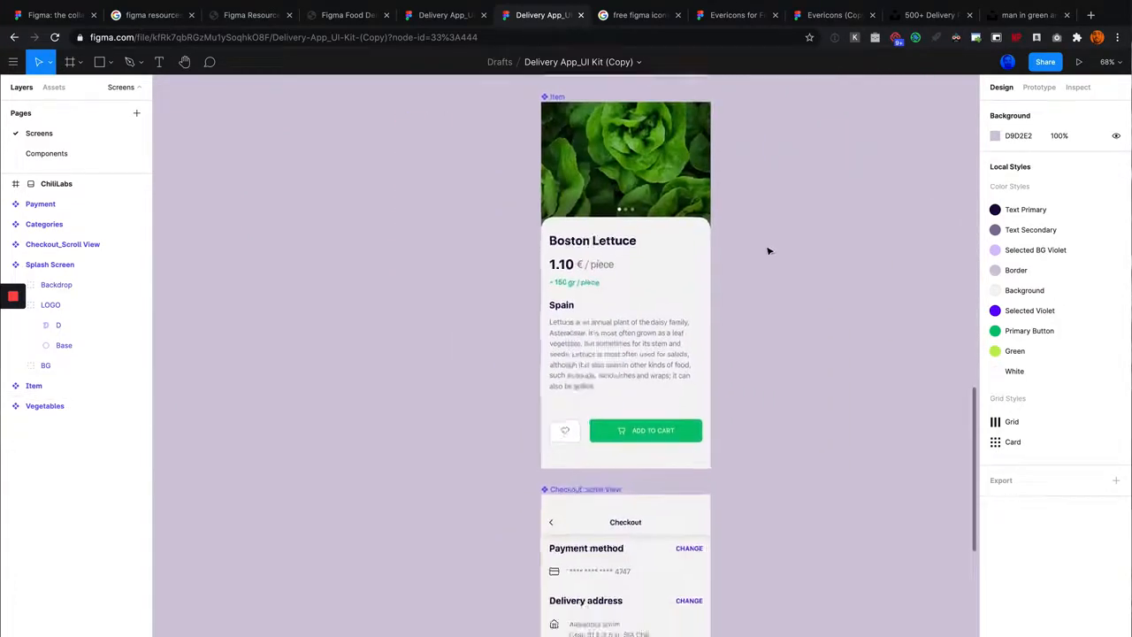
scroll(767, 251, down, 5)
scroll(767, 251, right, 3)
scroll(766, 254, up, 1)
scroll(766, 254, down, 4)
scroll(766, 254, up, 12)
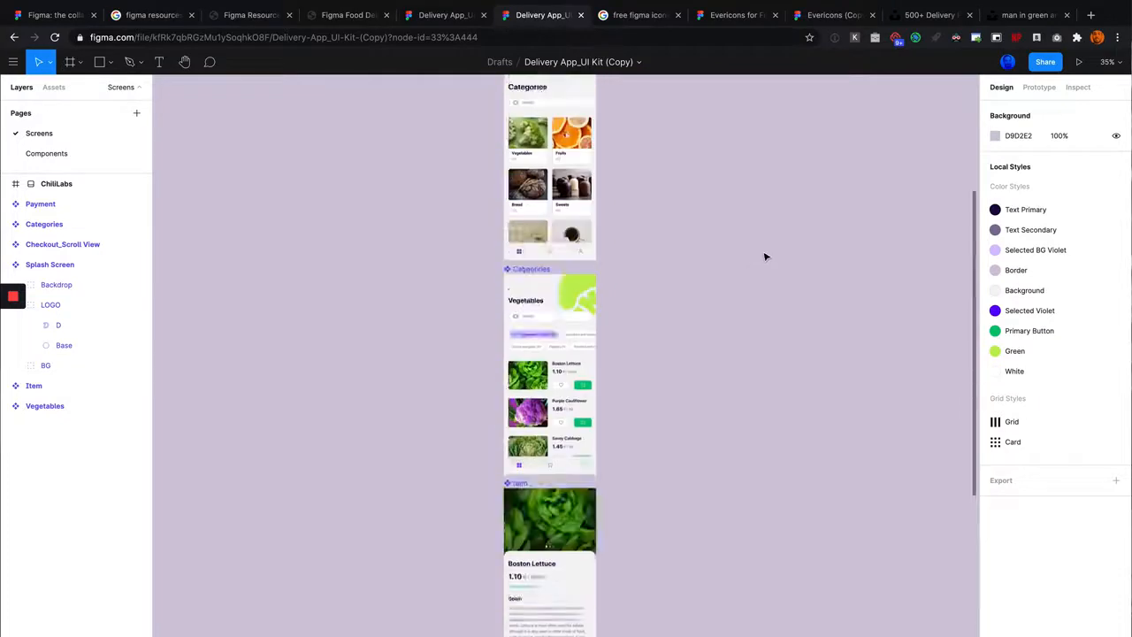
scroll(745, 281, up, 2)
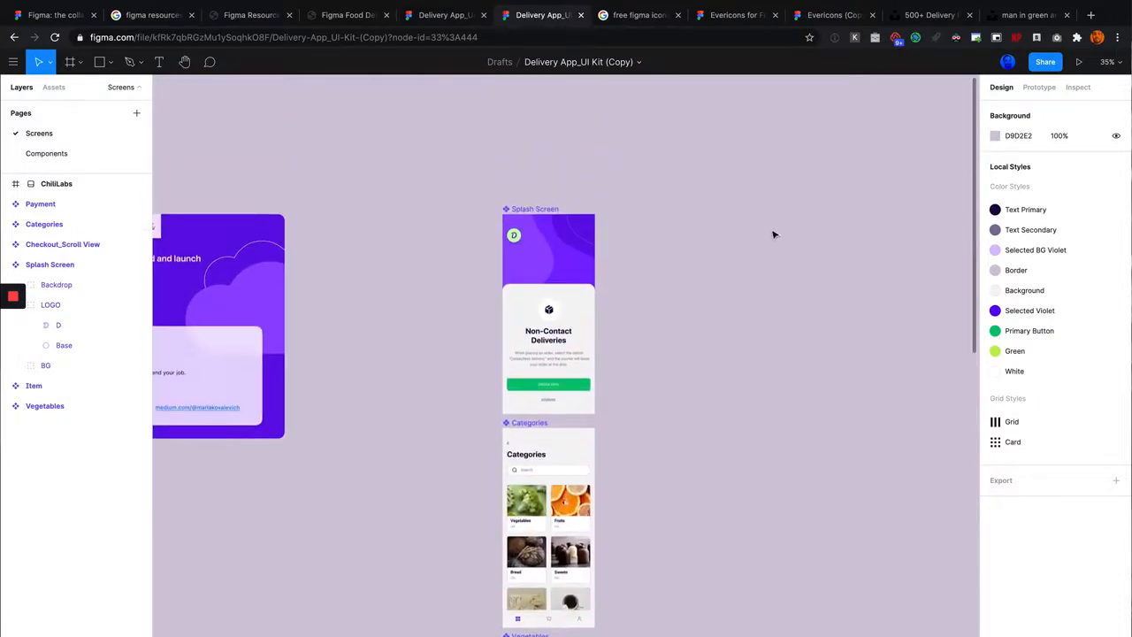
Step: Compare the screen arrangement in the original view-only kit with that of the editable copy
click(457, 20)
scroll(513, 318, right, 5)
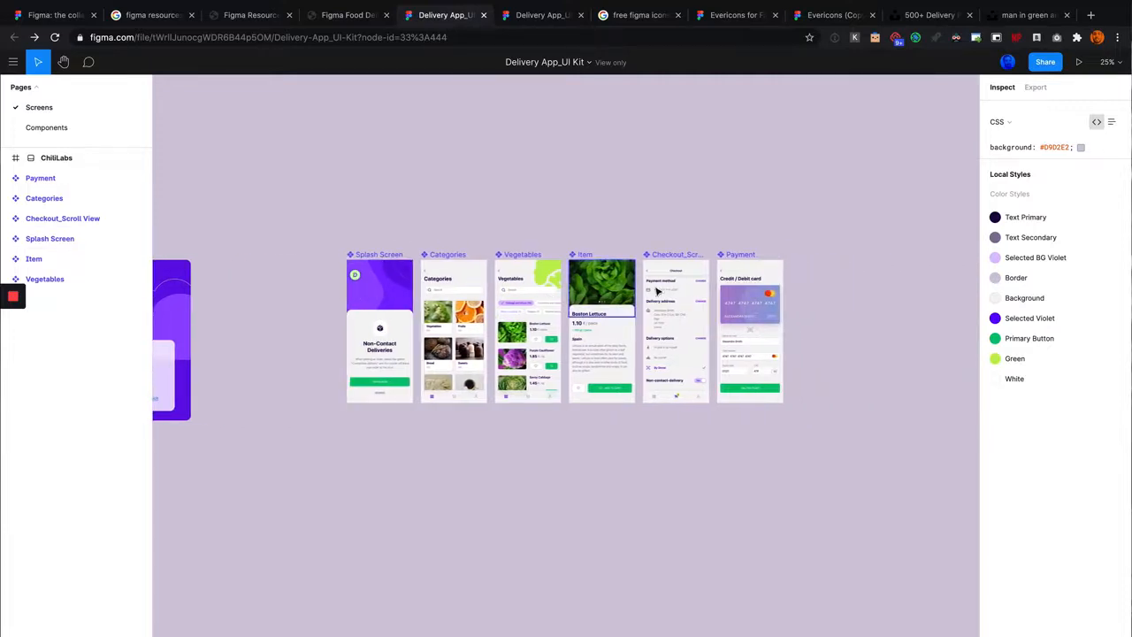
click(531, 20)
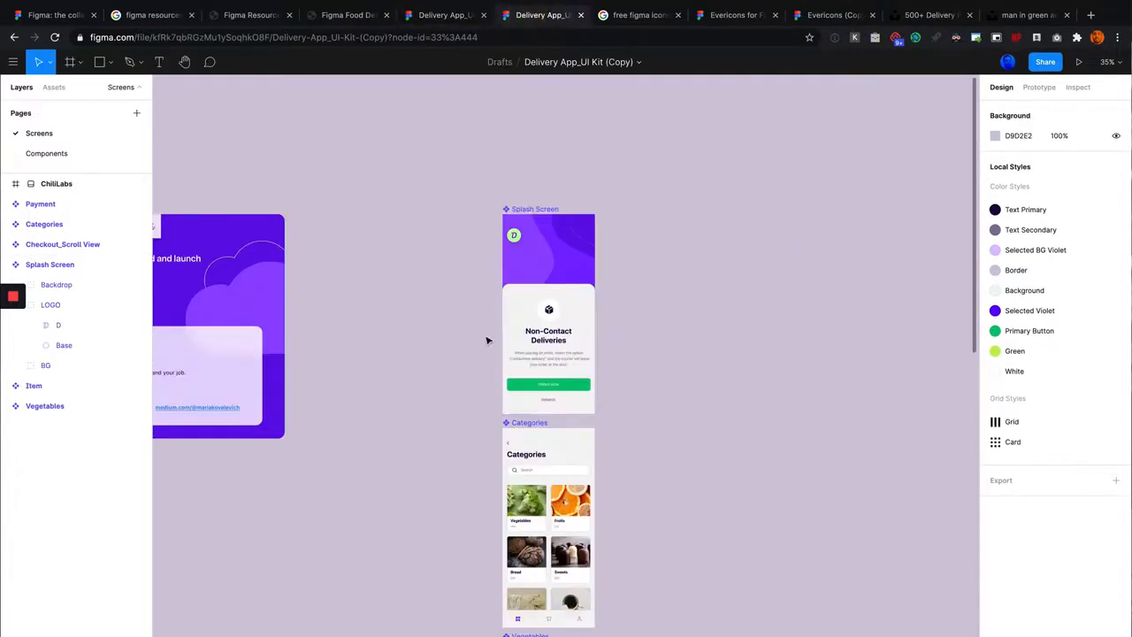
Step: Try moving the Categories frame out of the vertical column of screens and undo the move
scroll(488, 336, down, 5)
scroll(513, 321, up, 3)
scroll(514, 325, up, 1)
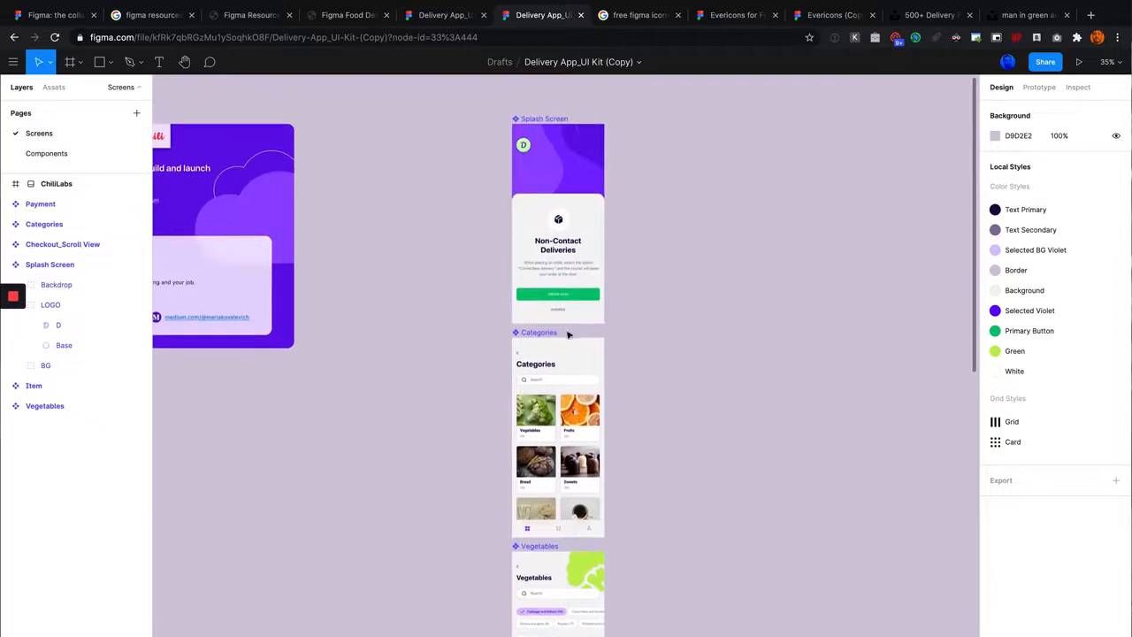
drag(546, 335, 672, 343)
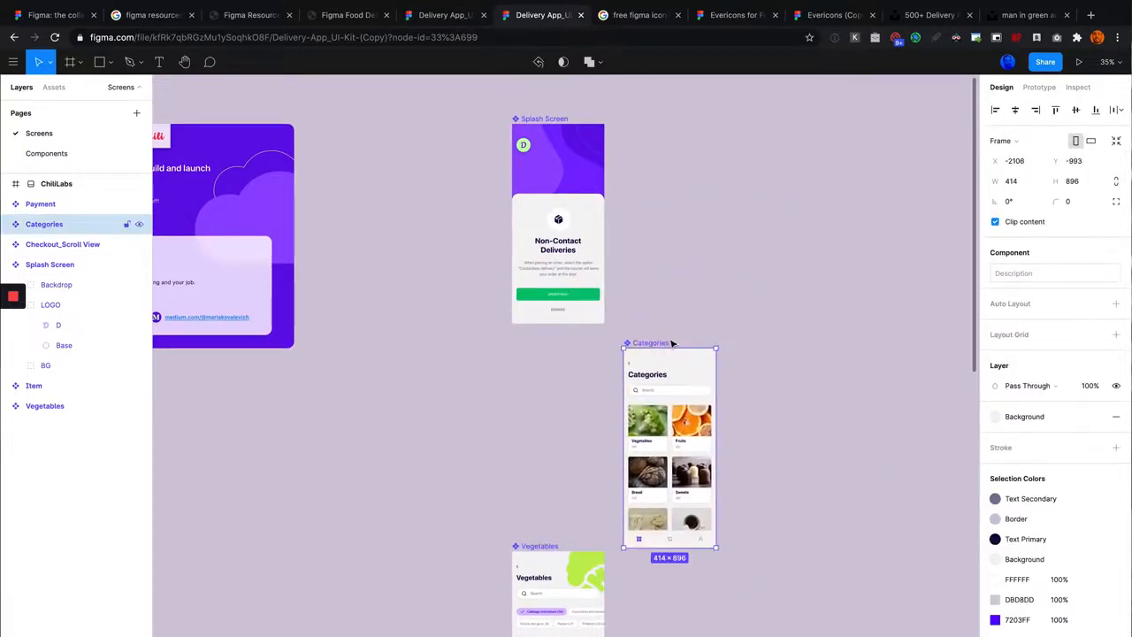
key(super+z)
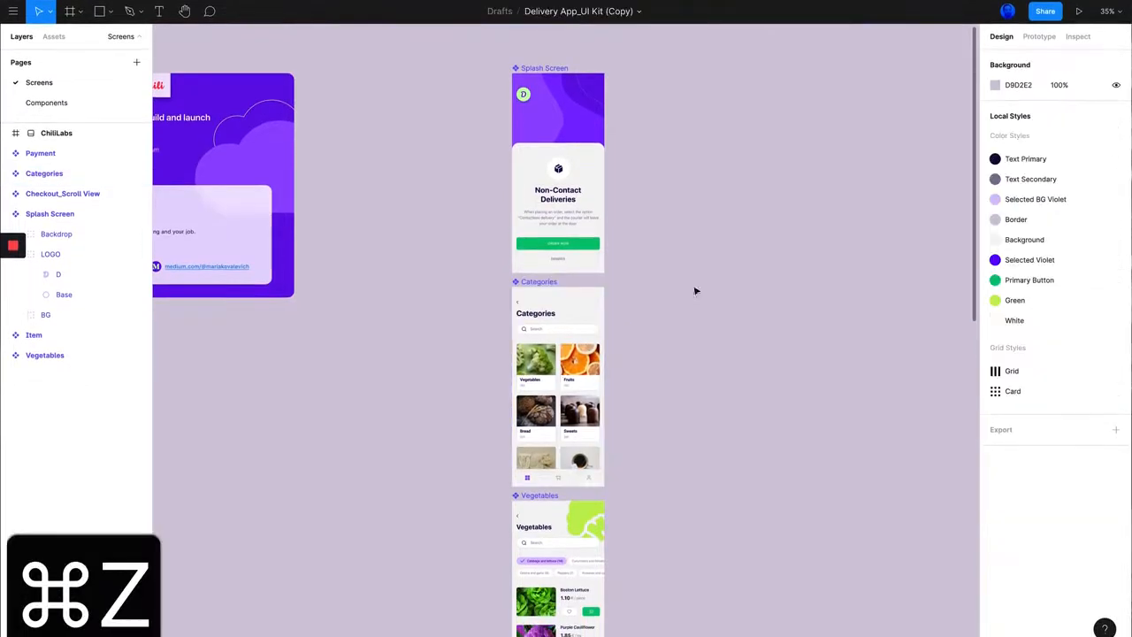
Step: Select the Splash Screen frame to examine its layers and design settings, and clear the selection
scroll(657, 280, down, 5)
scroll(659, 279, up, 10)
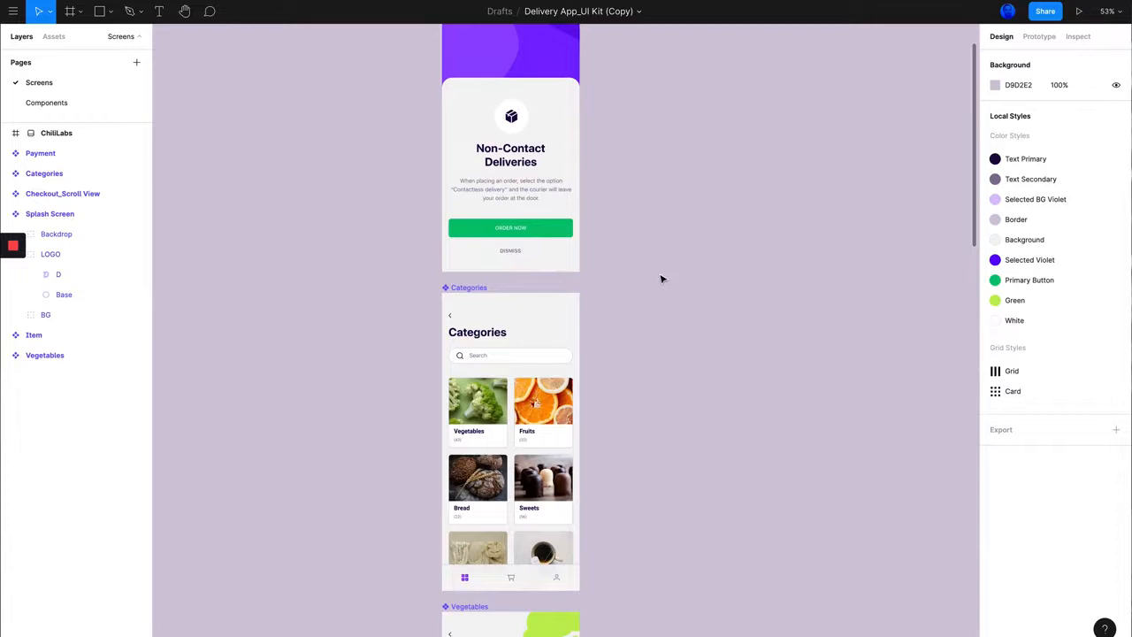
scroll(662, 279, down, 8)
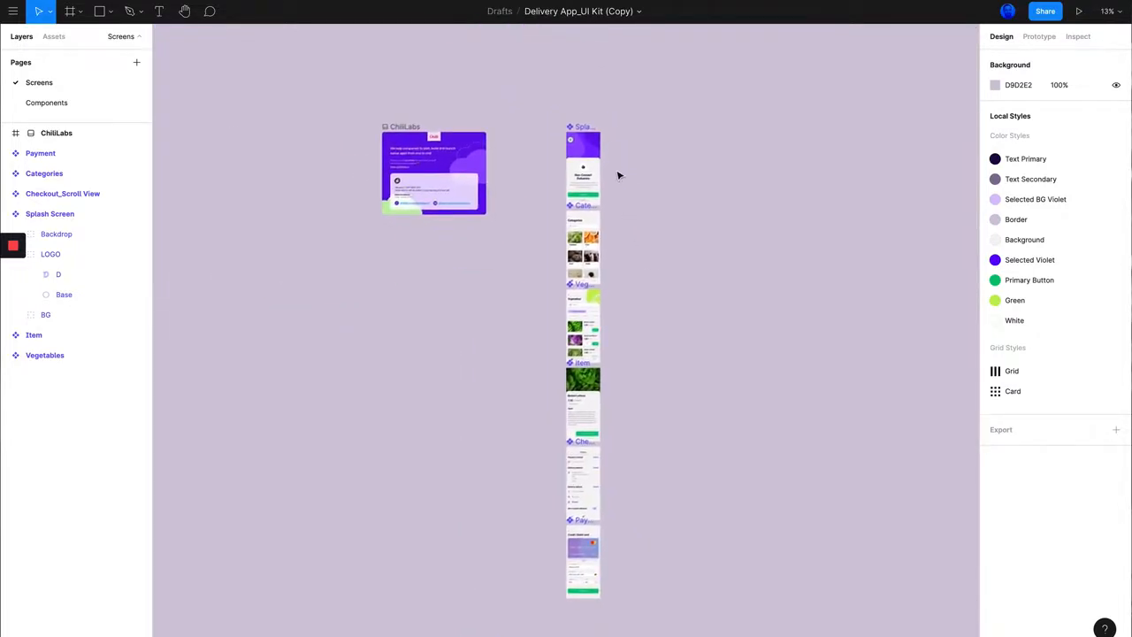
scroll(618, 170, up, 8)
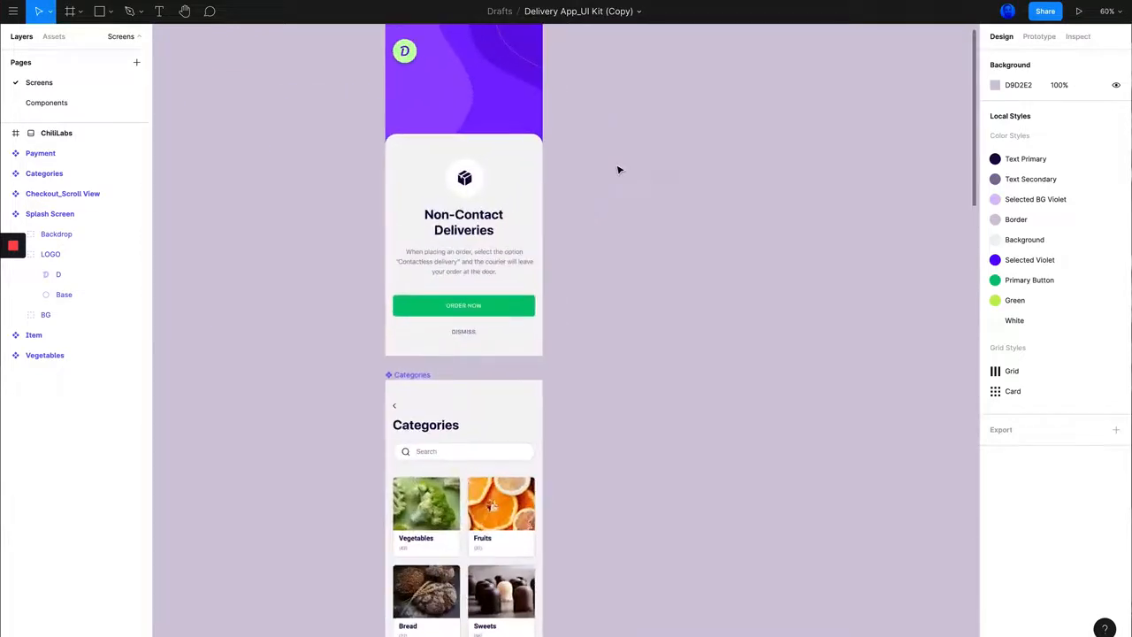
scroll(618, 170, up, 3)
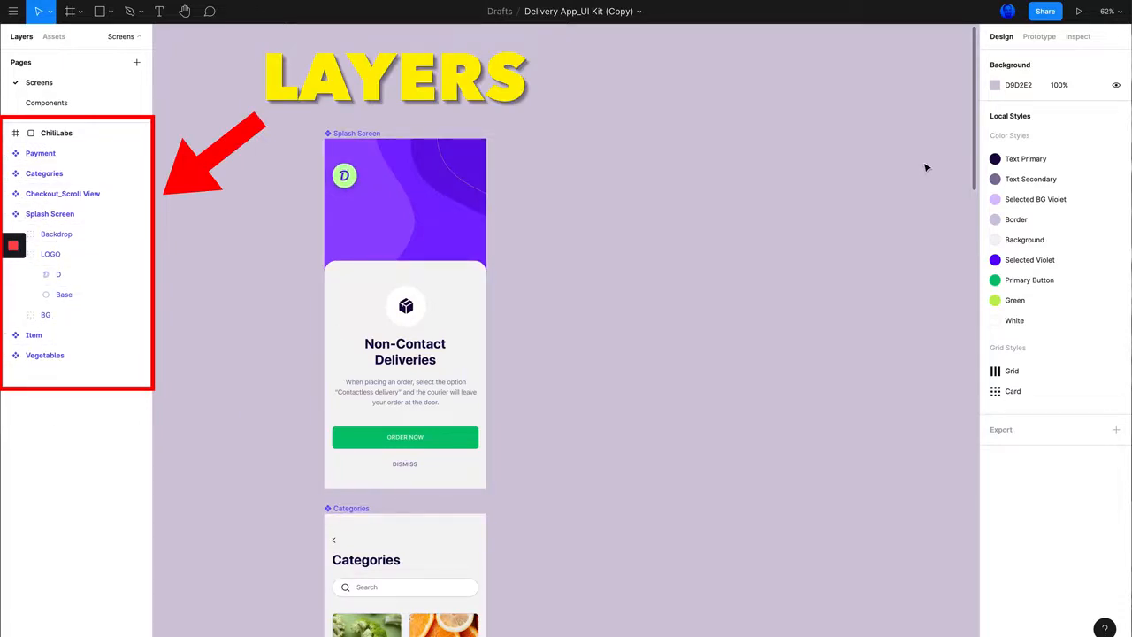
click(364, 150)
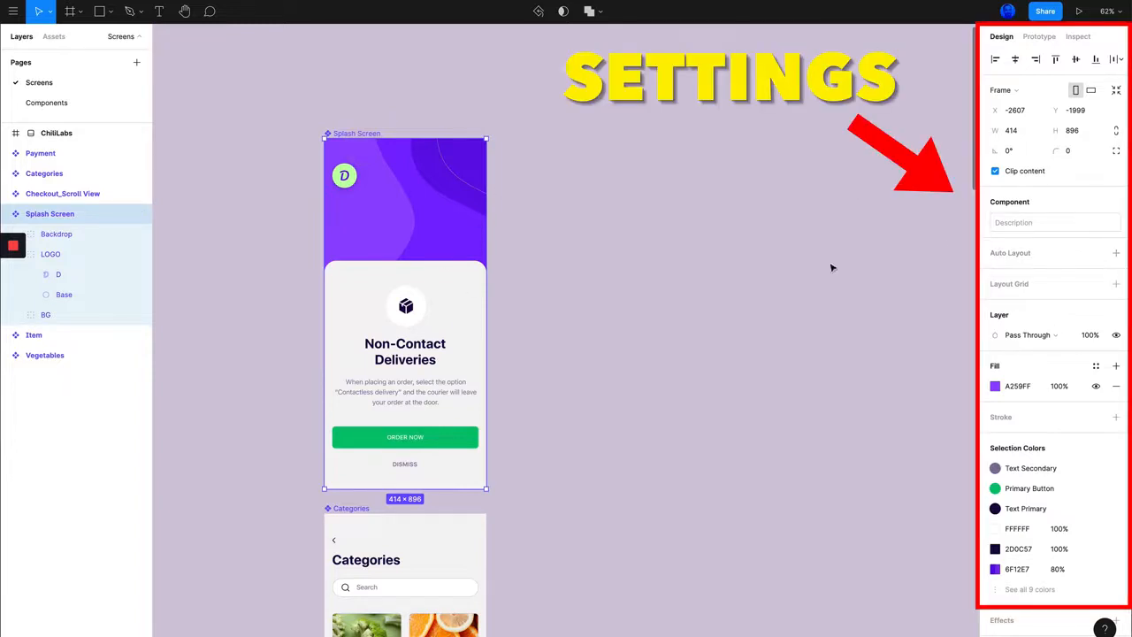
click(828, 213)
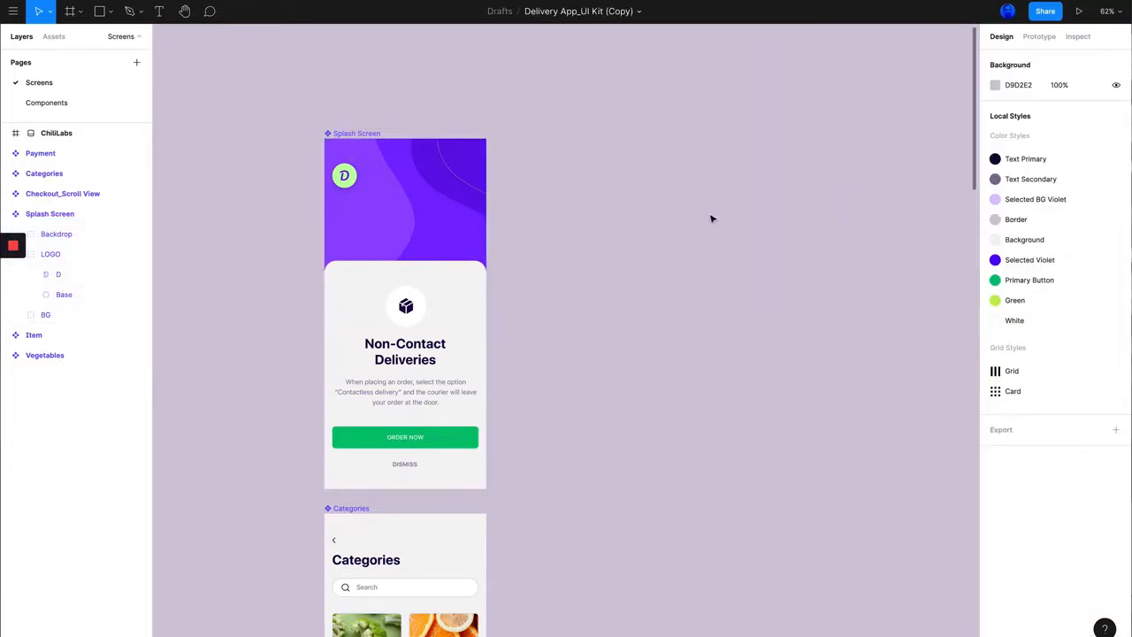
ctrl+scroll(712, 218, up, 2)
scroll(718, 220, down, 2)
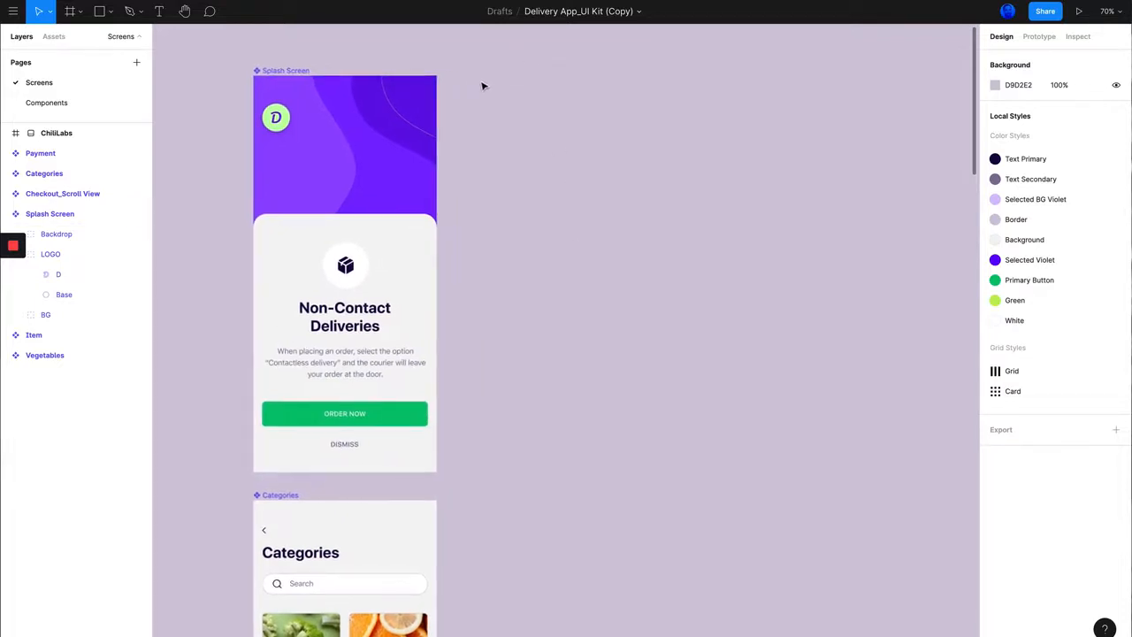
scroll(483, 86, up, 1)
ctrl+scroll(452, 178, up, 2)
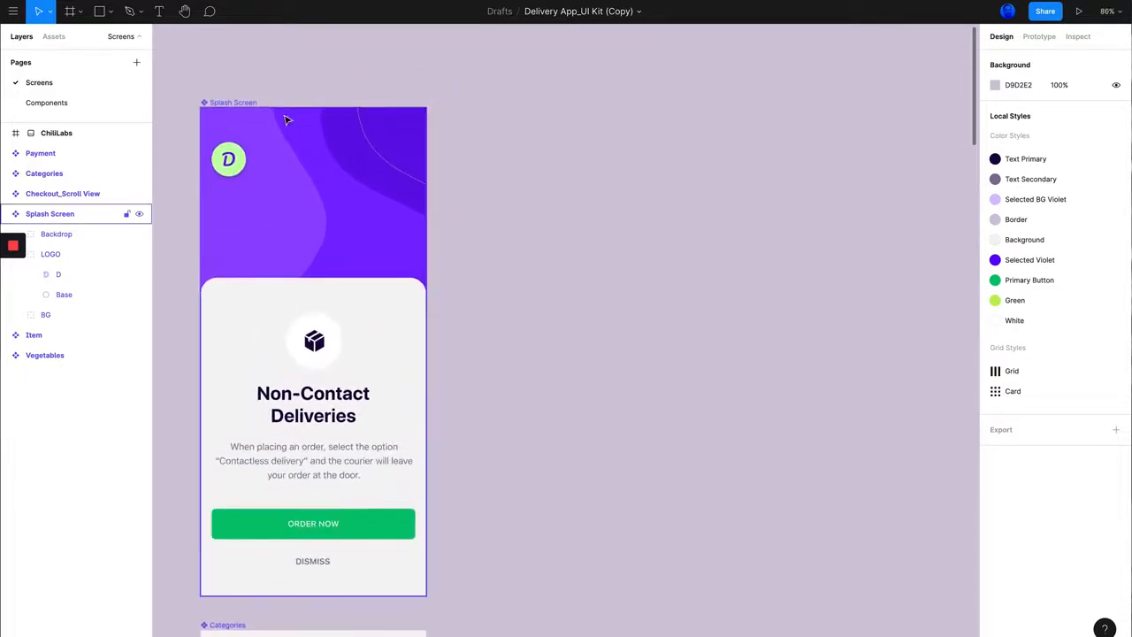
scroll(289, 117, left, 2)
ctrl+scroll(292, 116, down, 1)
scroll(345, 112, right, 1)
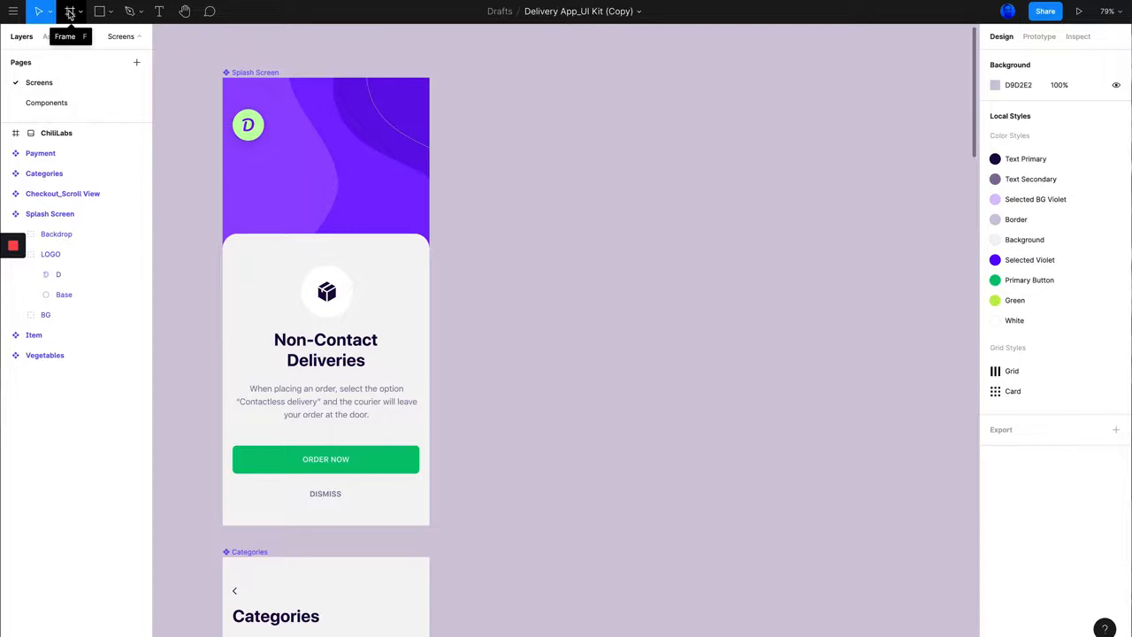
Step: Try drawing a custom-size frame freehand beside the Splash Screen and delete it
key(f)
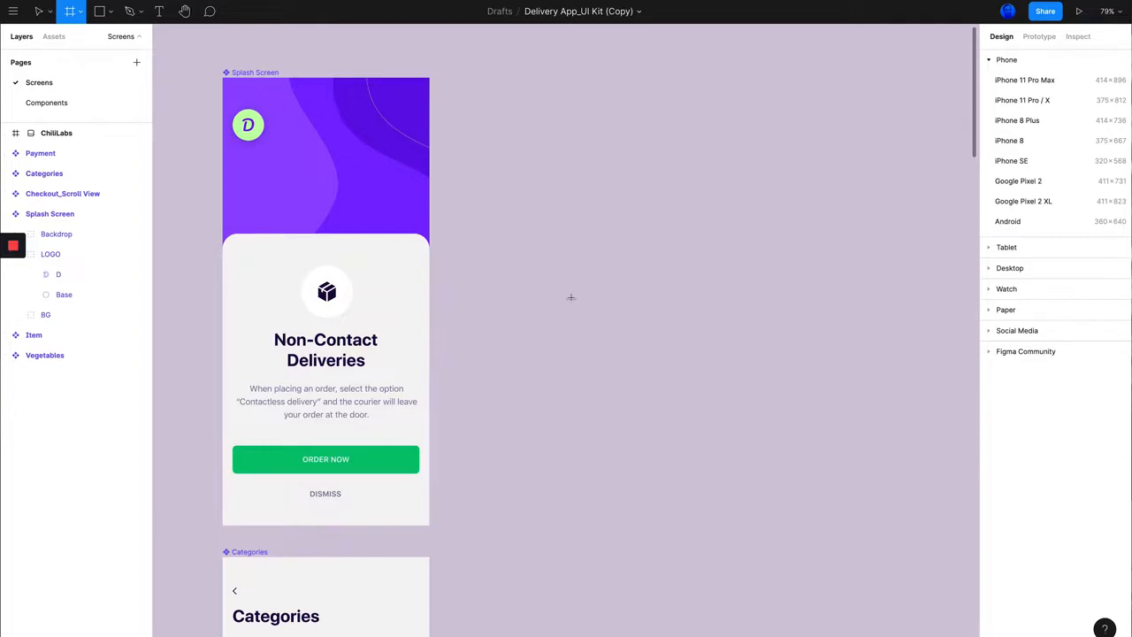
scroll(579, 290, right, 3)
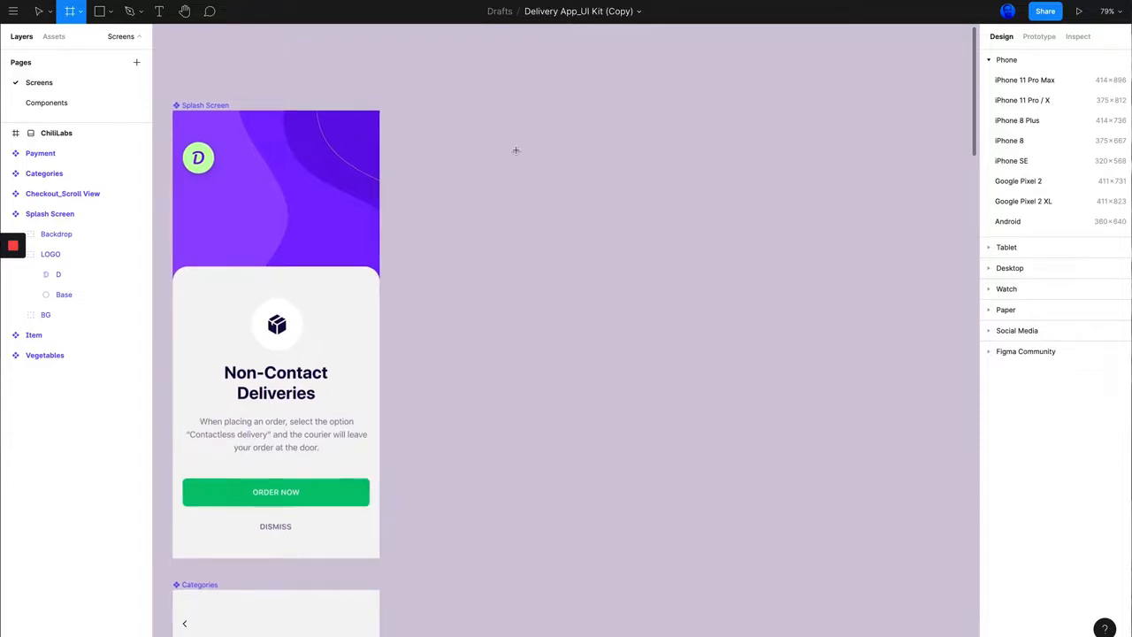
scroll(518, 151, left, 2)
drag(470, 111, 759, 528)
drag(485, 106, 544, 145)
key(BackSpace)
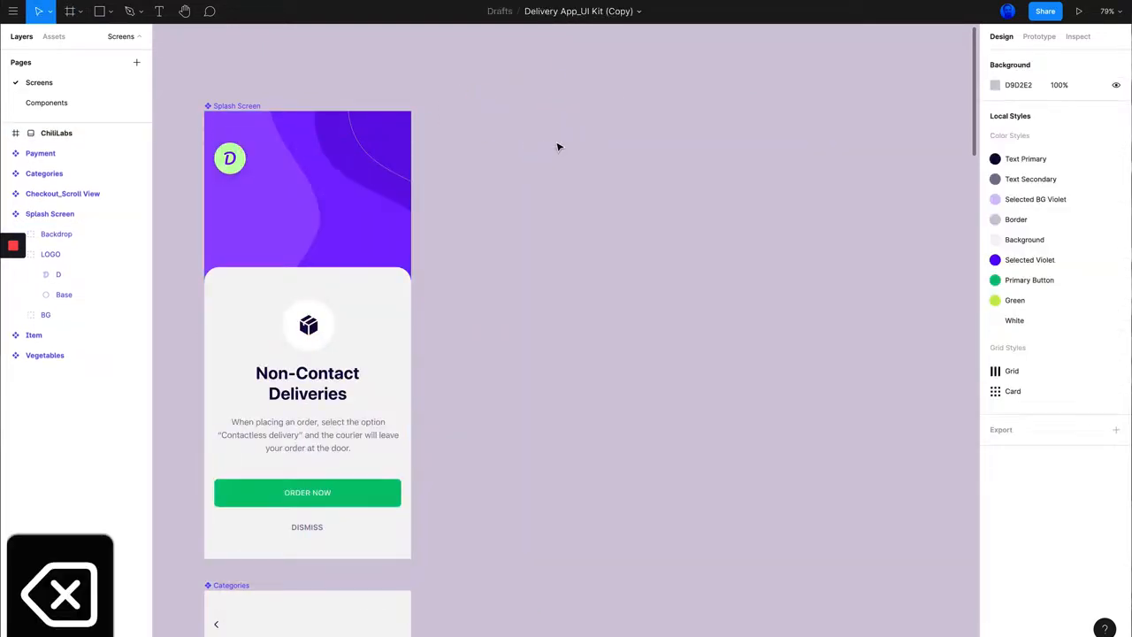
scroll(464, 149, left, 2)
scroll(465, 150, right, 2)
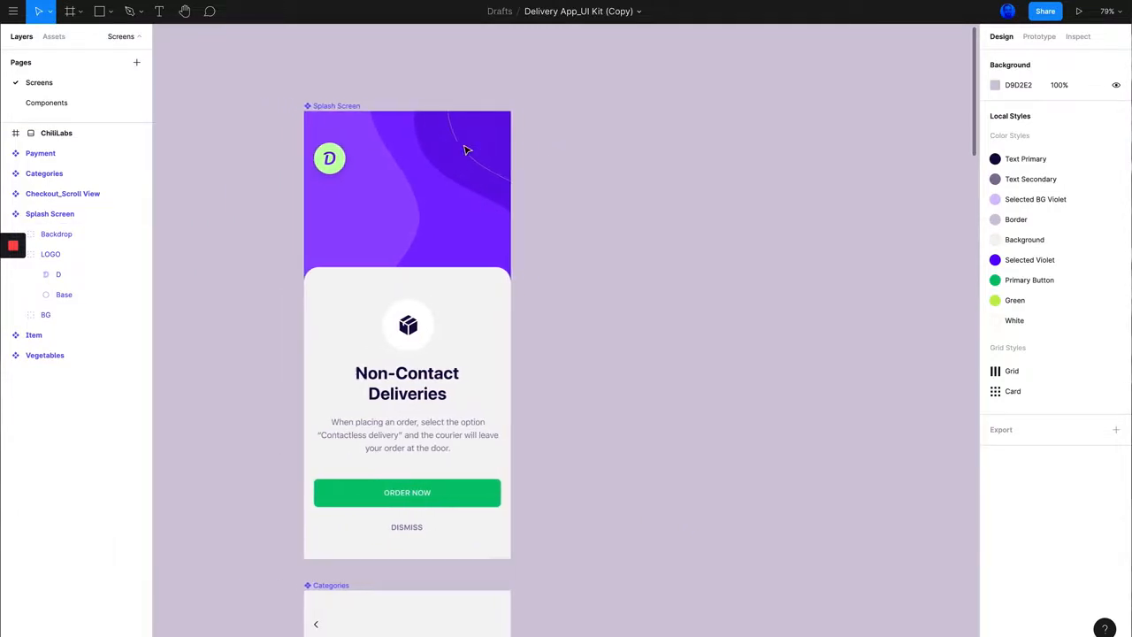
Step: Check which device size preset the Splash Screen frame uses, and clear the selection
click(252, 107)
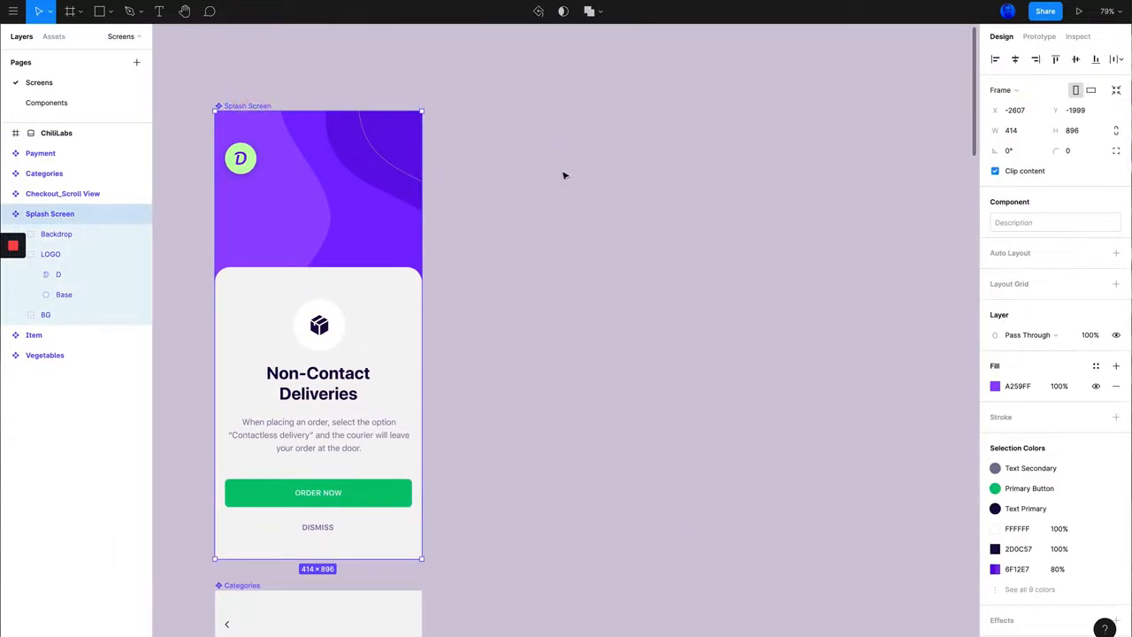
scroll(567, 175, left, 2)
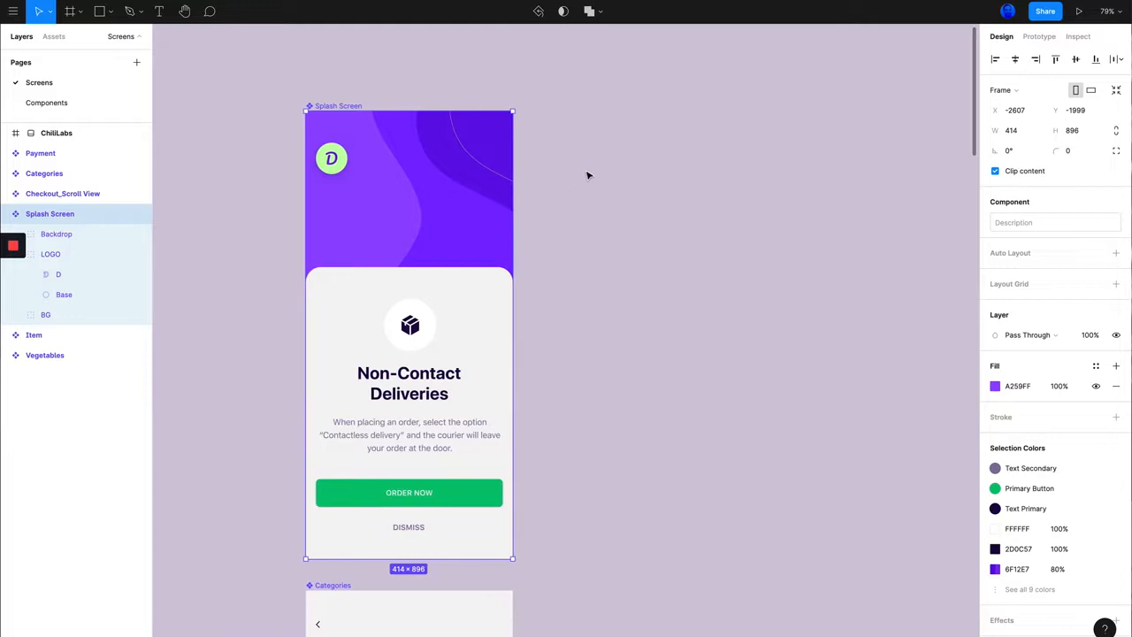
scroll(664, 166, right, 3)
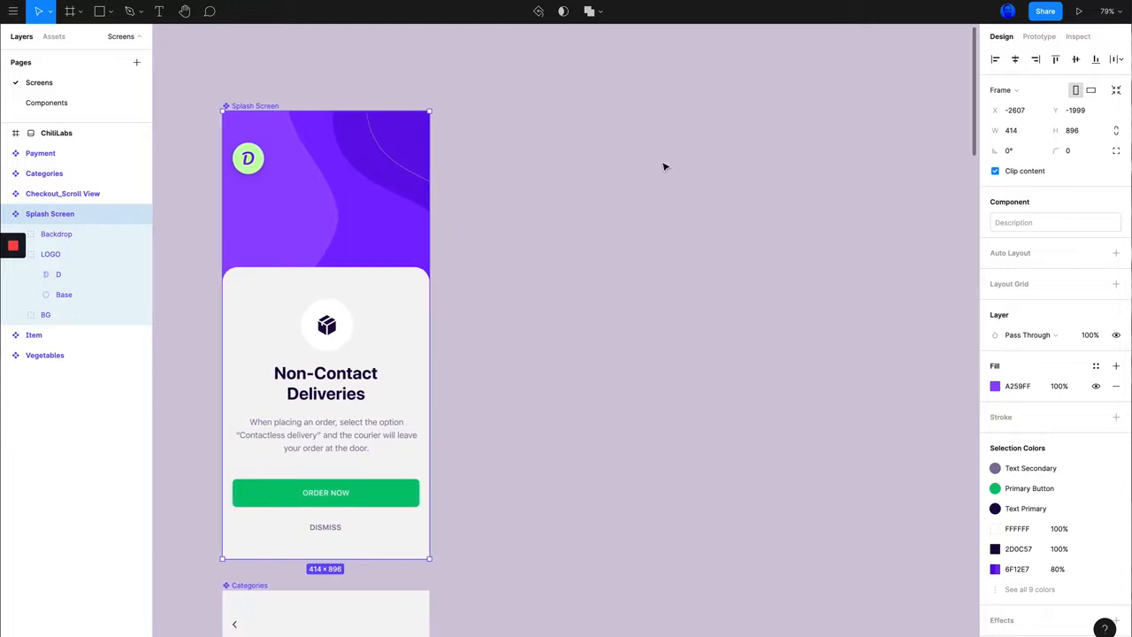
click(1022, 92)
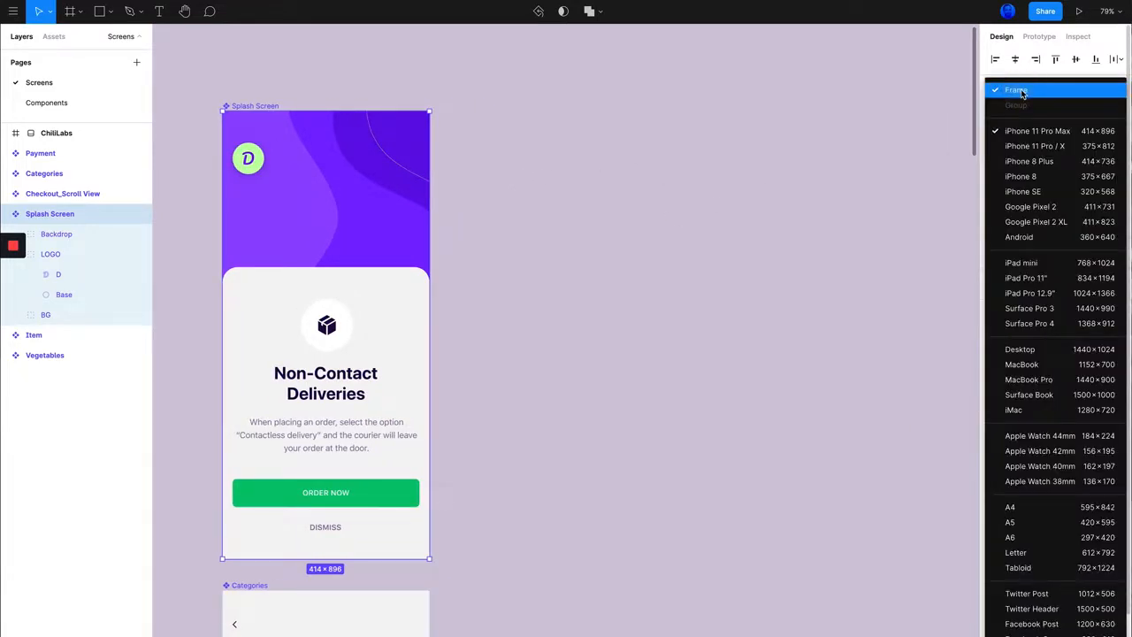
click(703, 186)
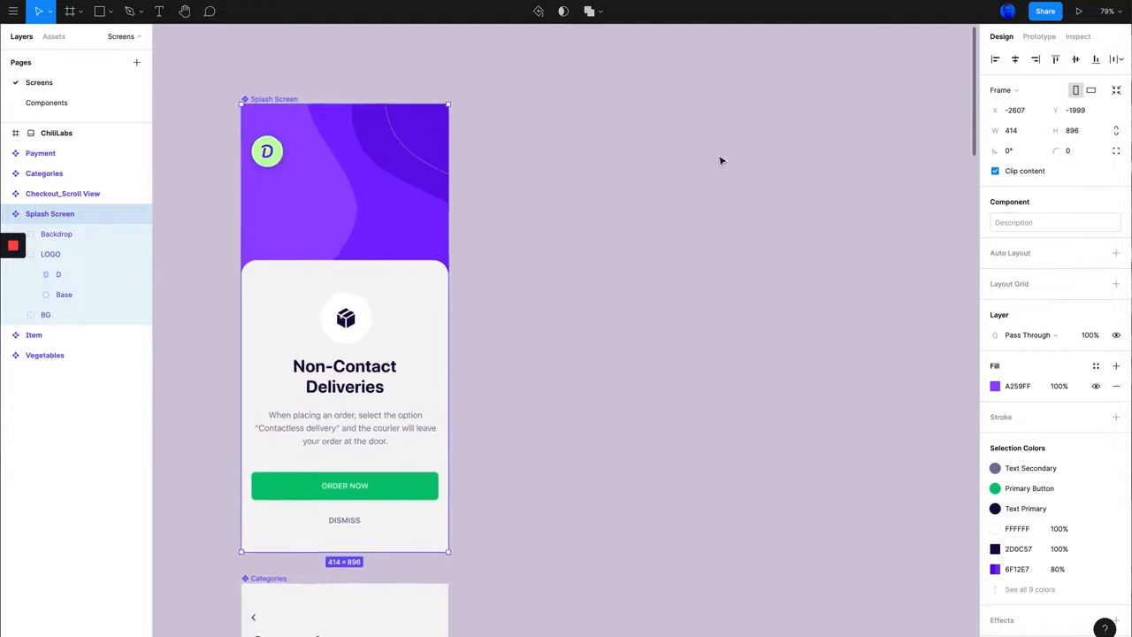
click(721, 161)
scroll(721, 161, right, 2)
scroll(720, 160, left, 1)
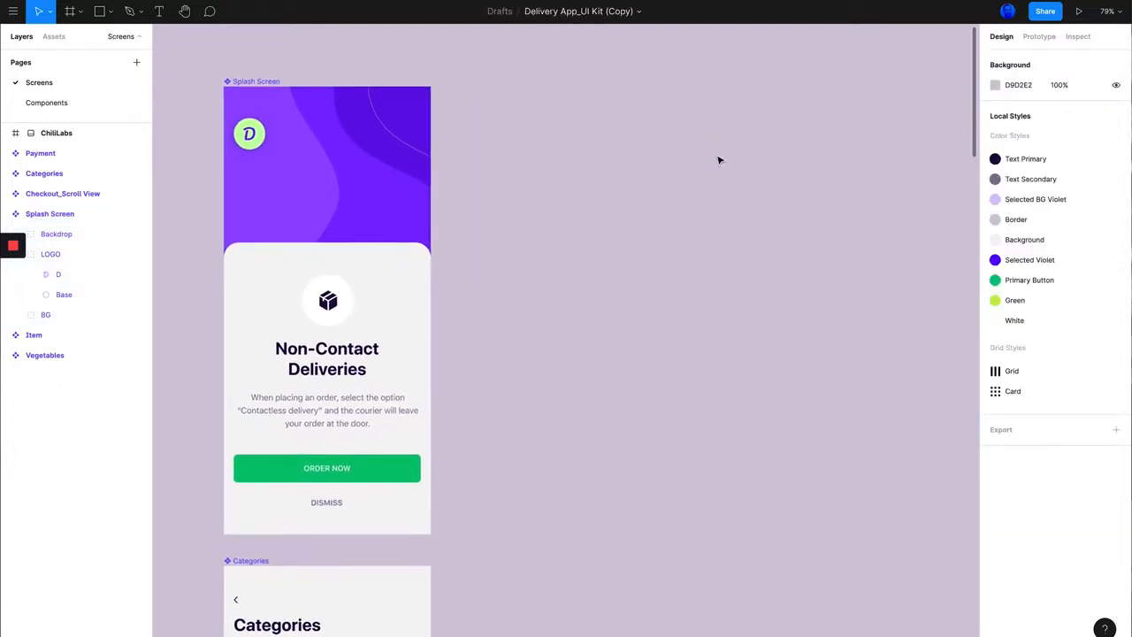
Step: Add an iPhone 11 Pro Max frame beside the Splash Screen and align their top edges
key(f)
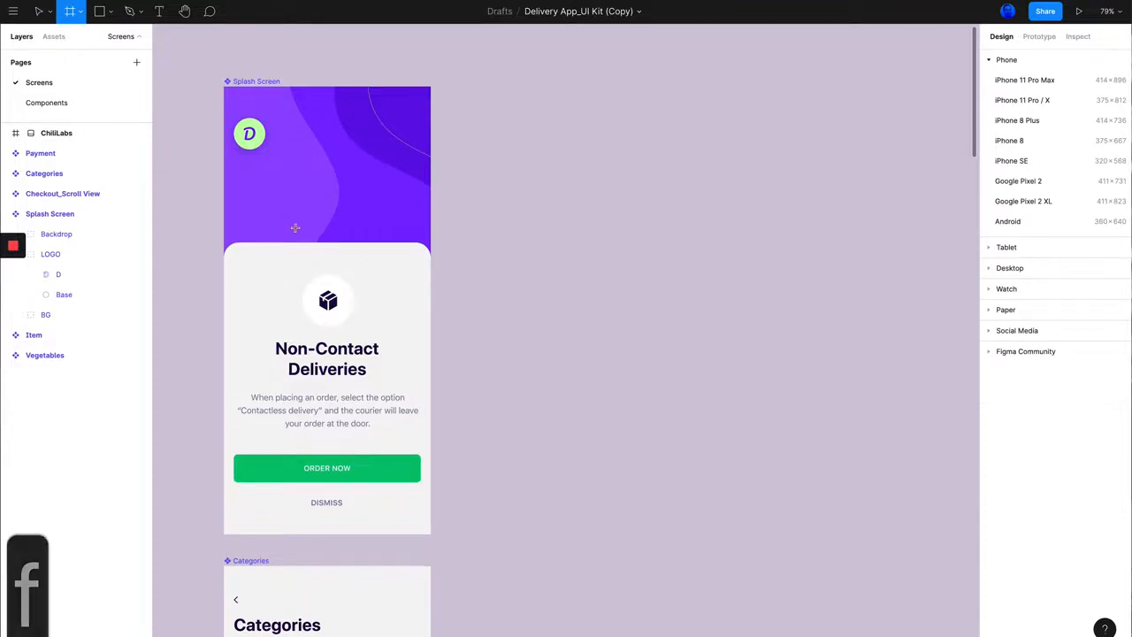
click(1025, 80)
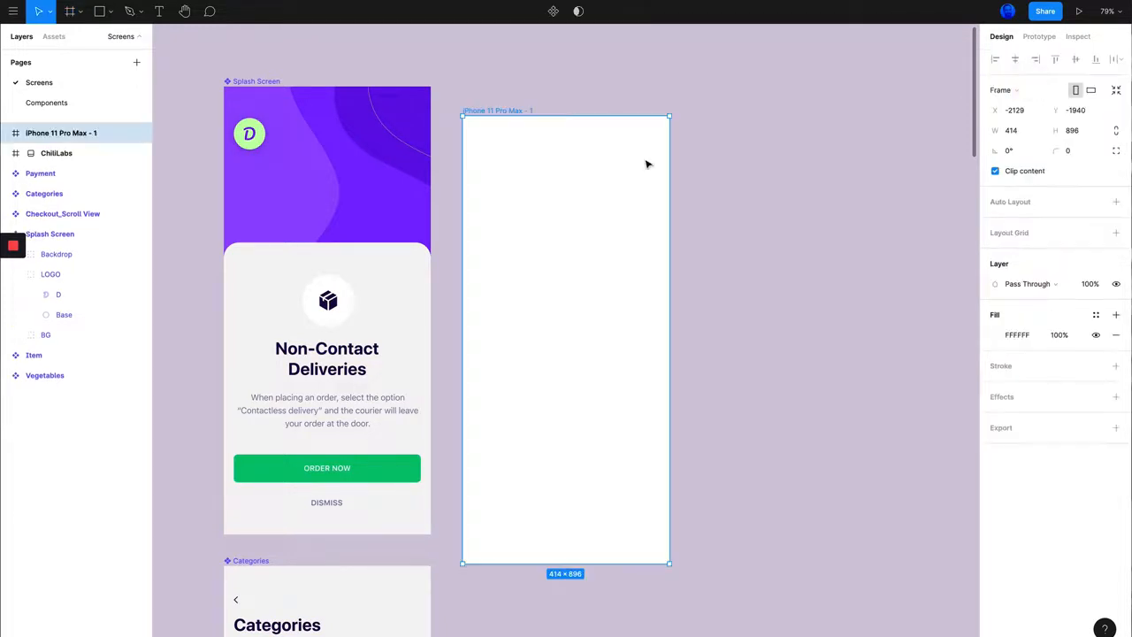
click(731, 179)
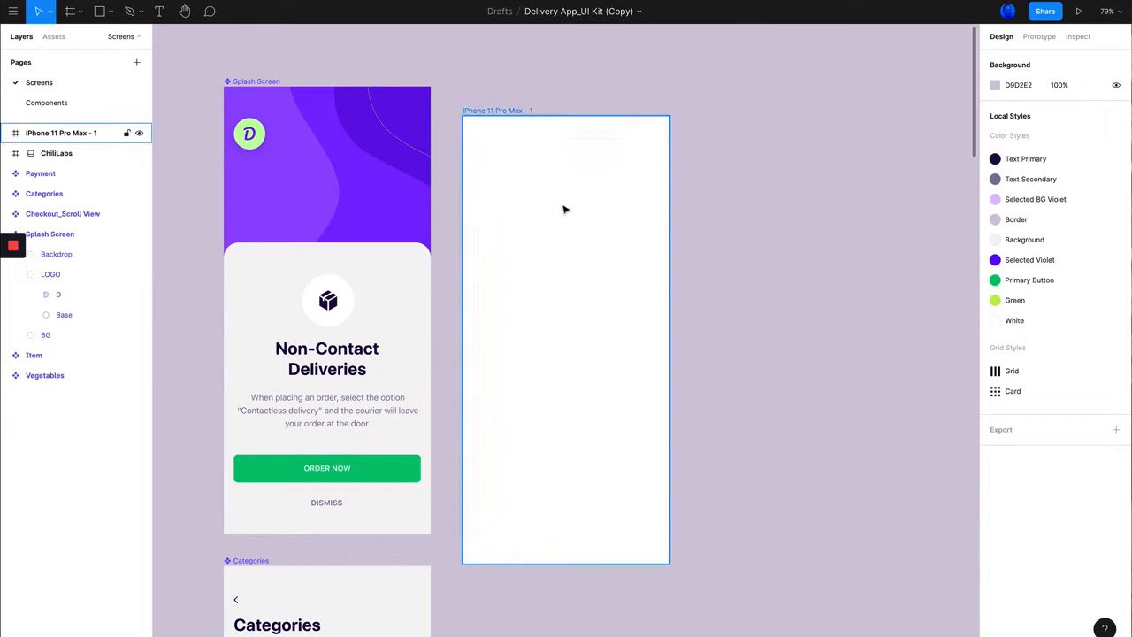
drag(565, 217, 586, 184)
click(732, 174)
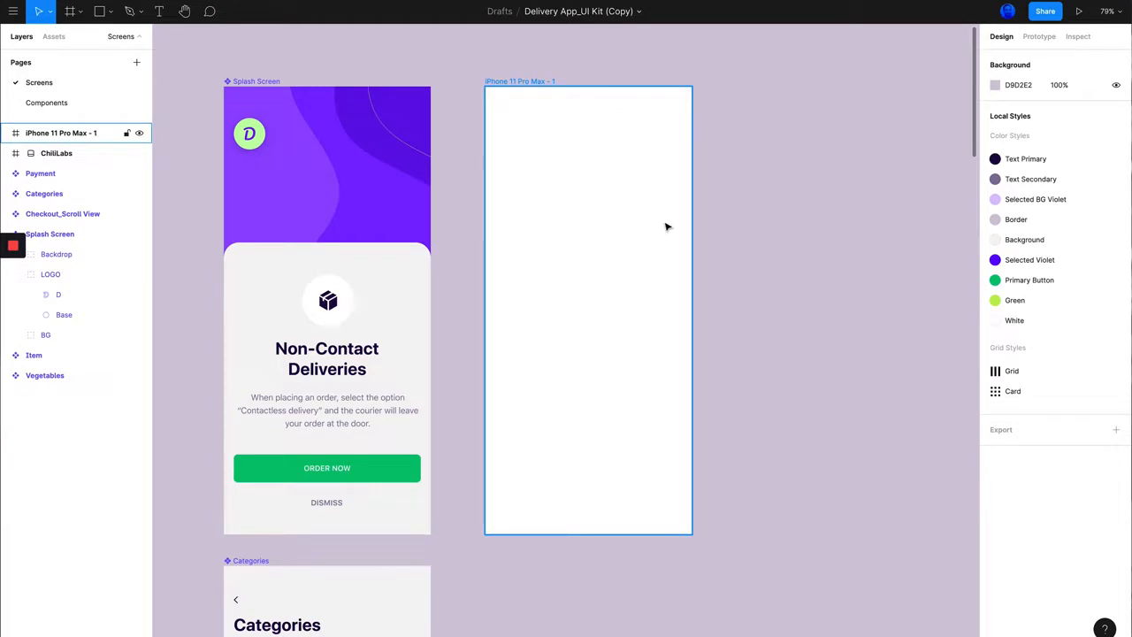
Step: Draw a full-width rectangle of about 414 × 655 from the top edge of the new iPhone 11 Pro Max frame
click(513, 81)
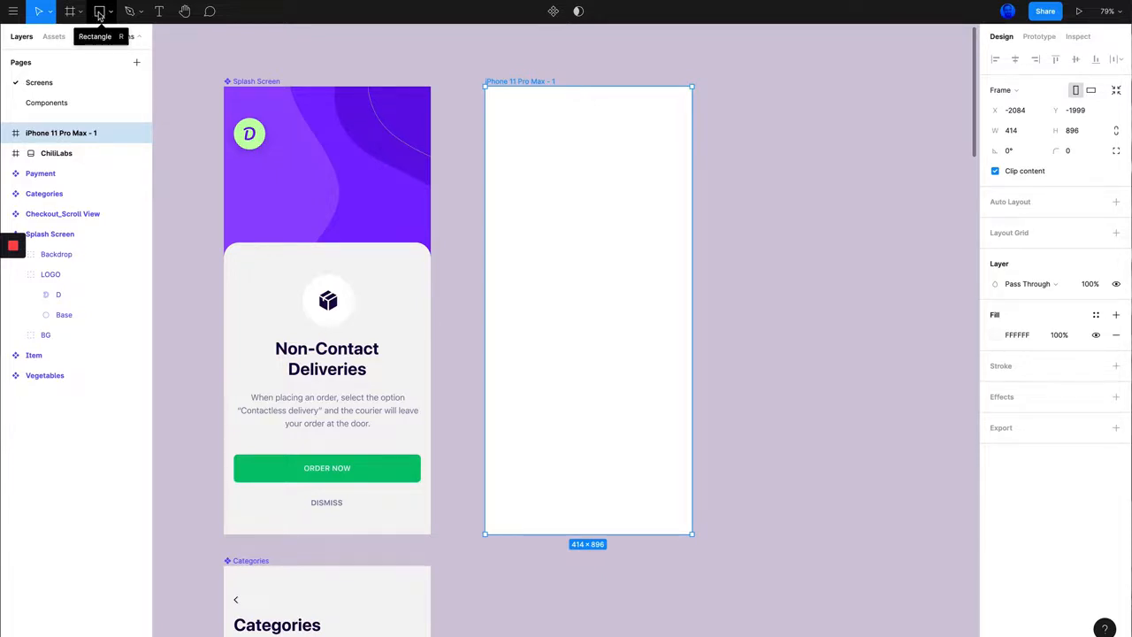
key(r)
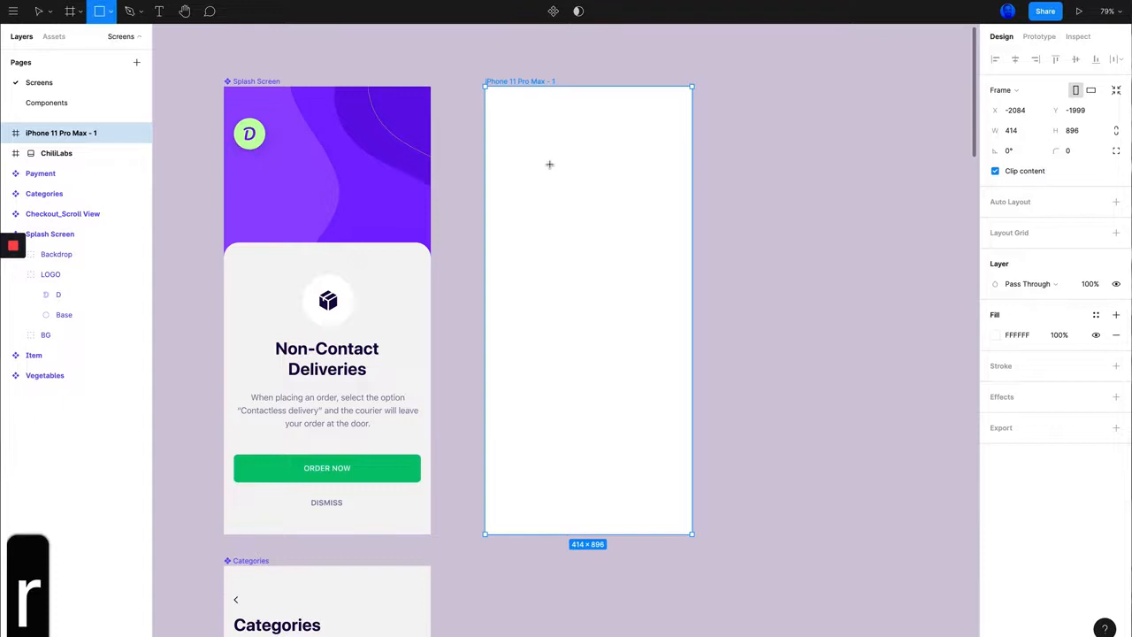
drag(491, 97, 682, 413)
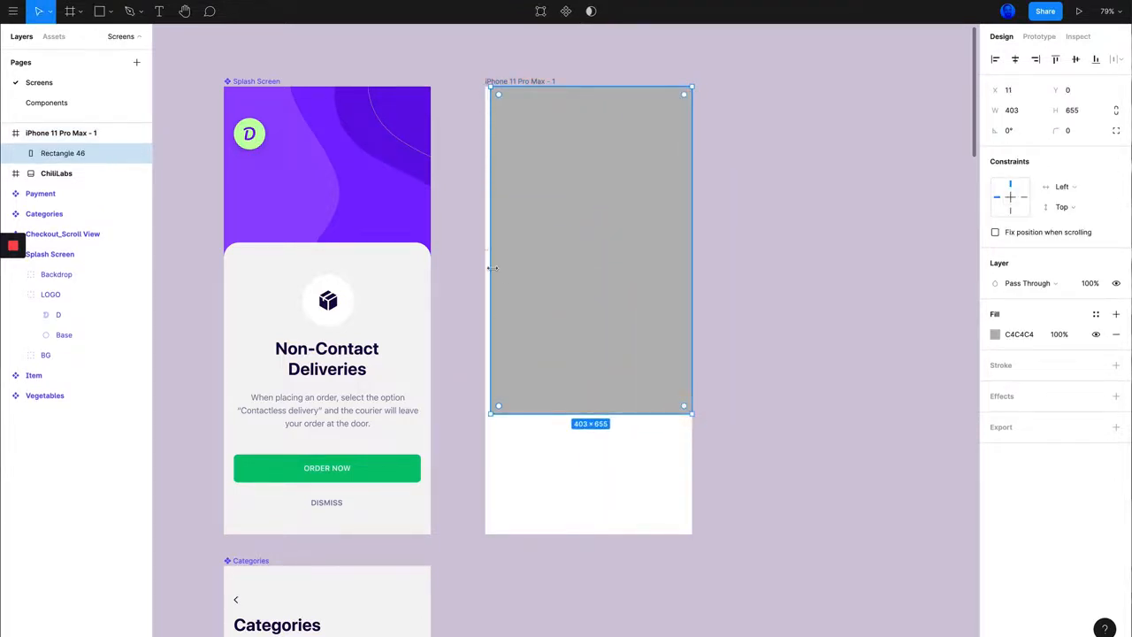
drag(491, 268, 486, 268)
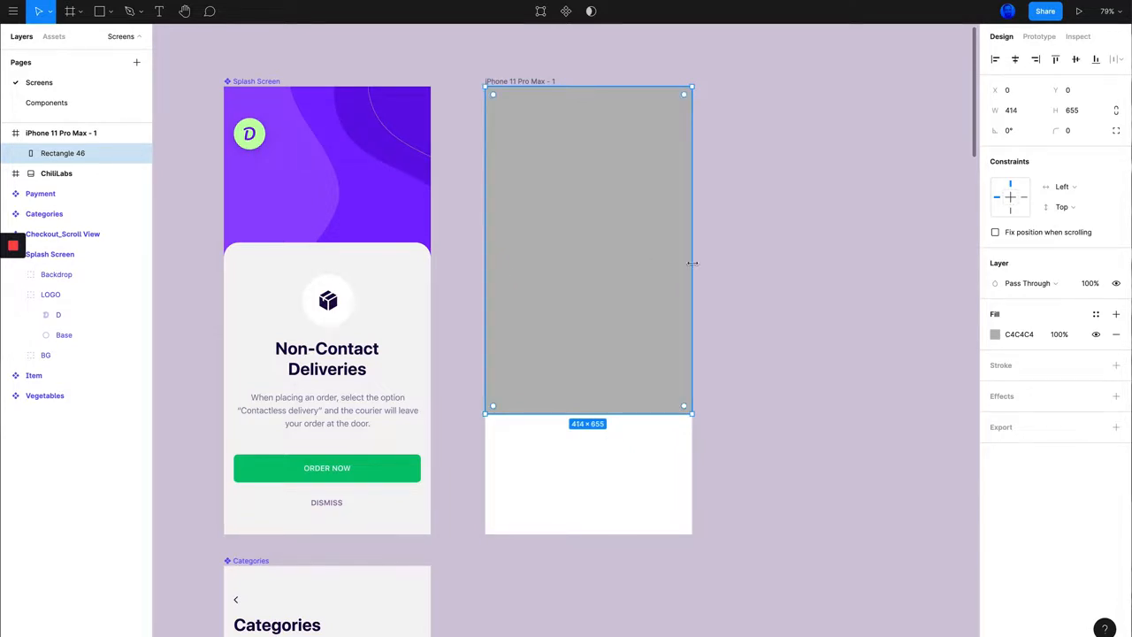
click(734, 248)
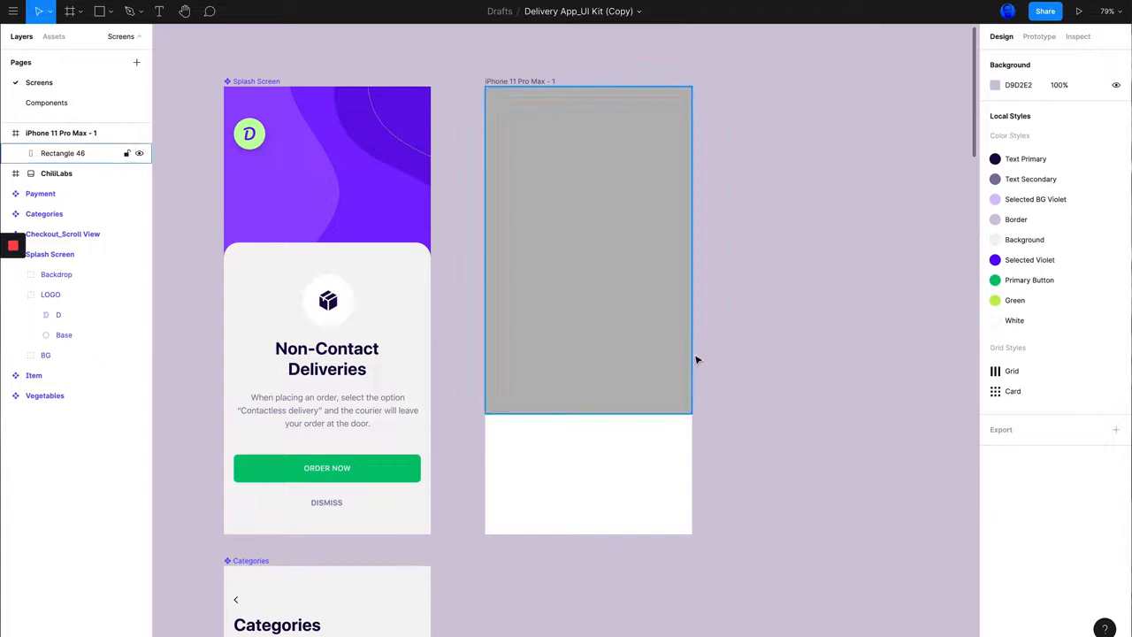
Step: Fill the rectangle with the purple 8C33FF sampled from the Splash Screen background
click(576, 193)
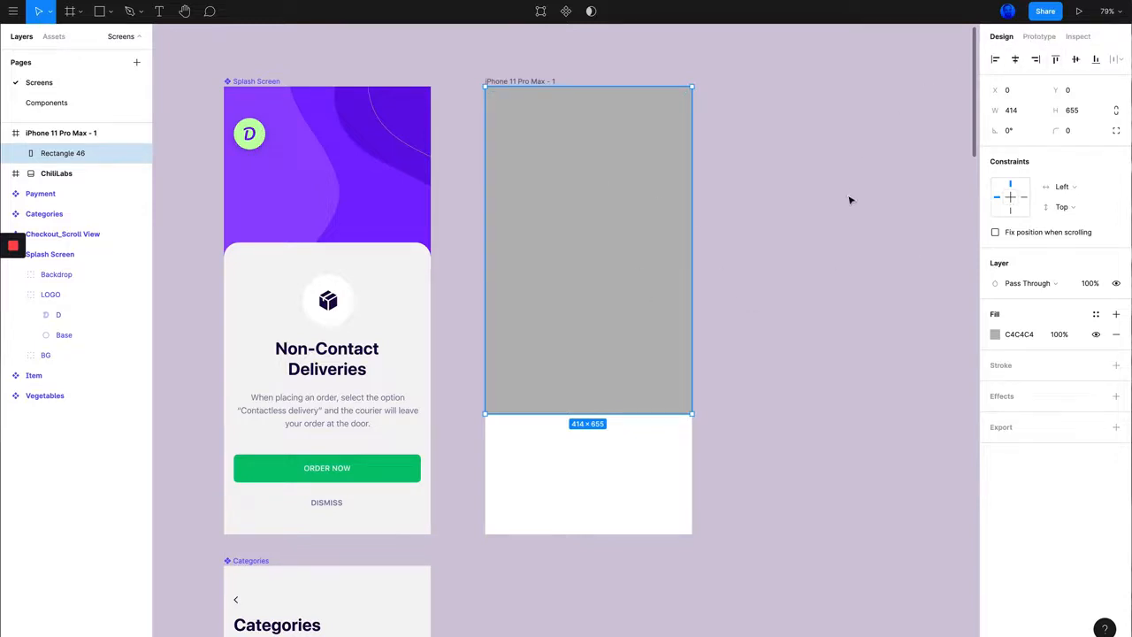
click(995, 335)
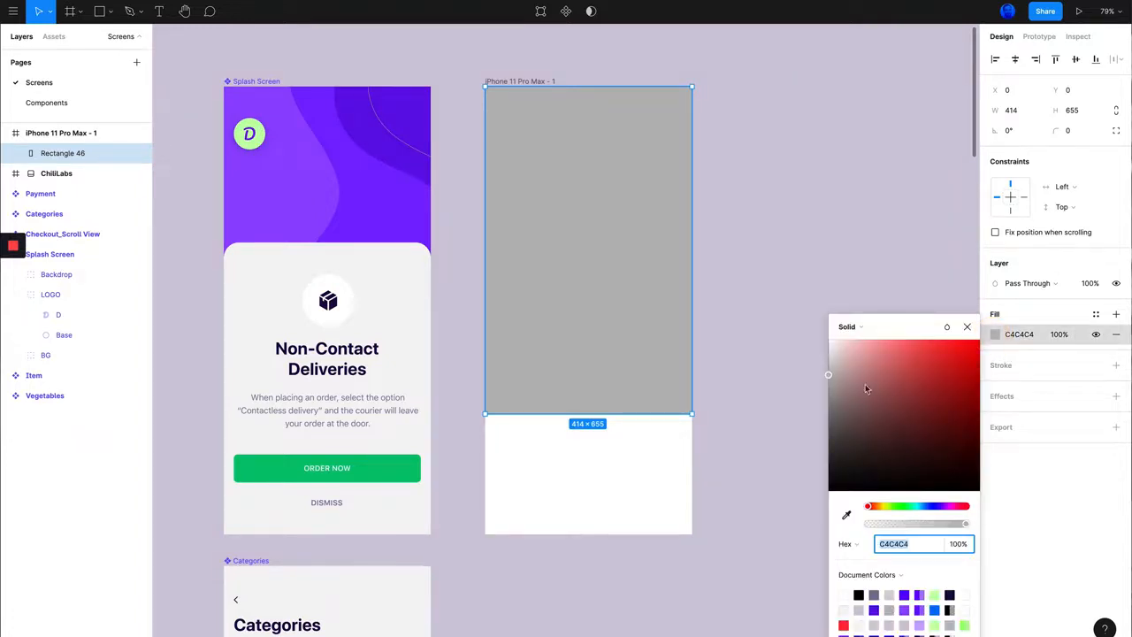
drag(901, 504, 927, 506)
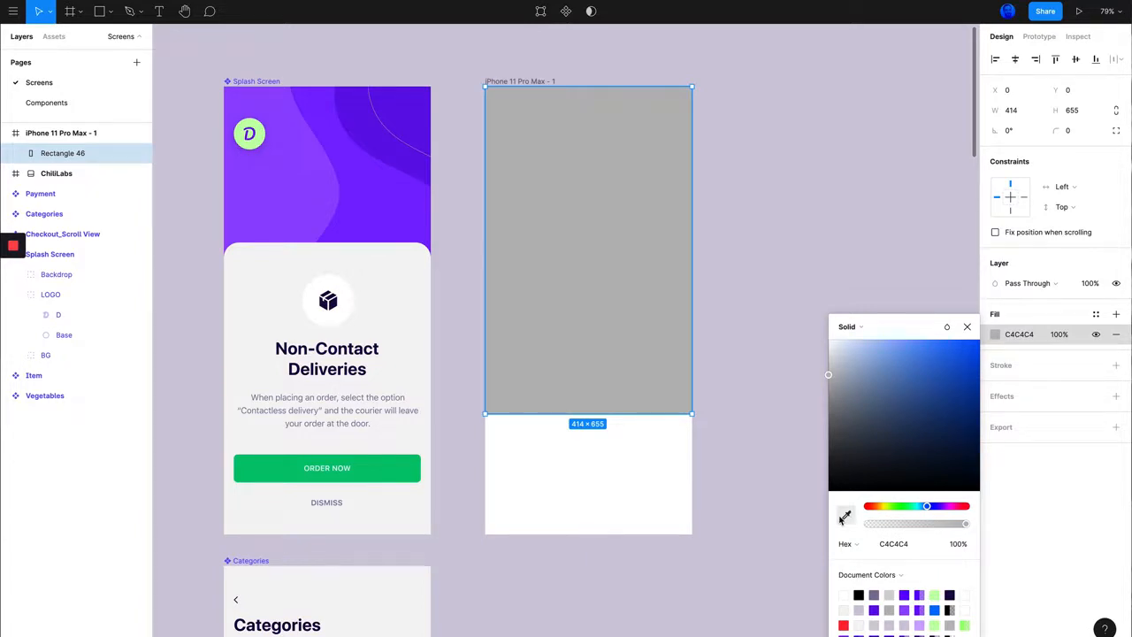
click(846, 517)
click(369, 197)
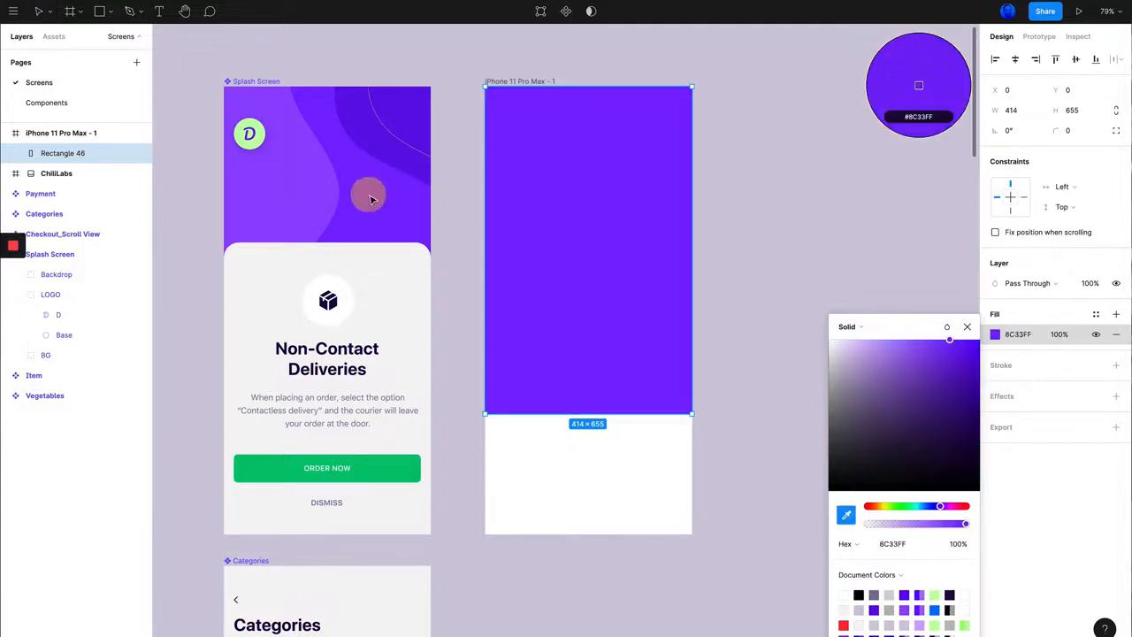
click(725, 274)
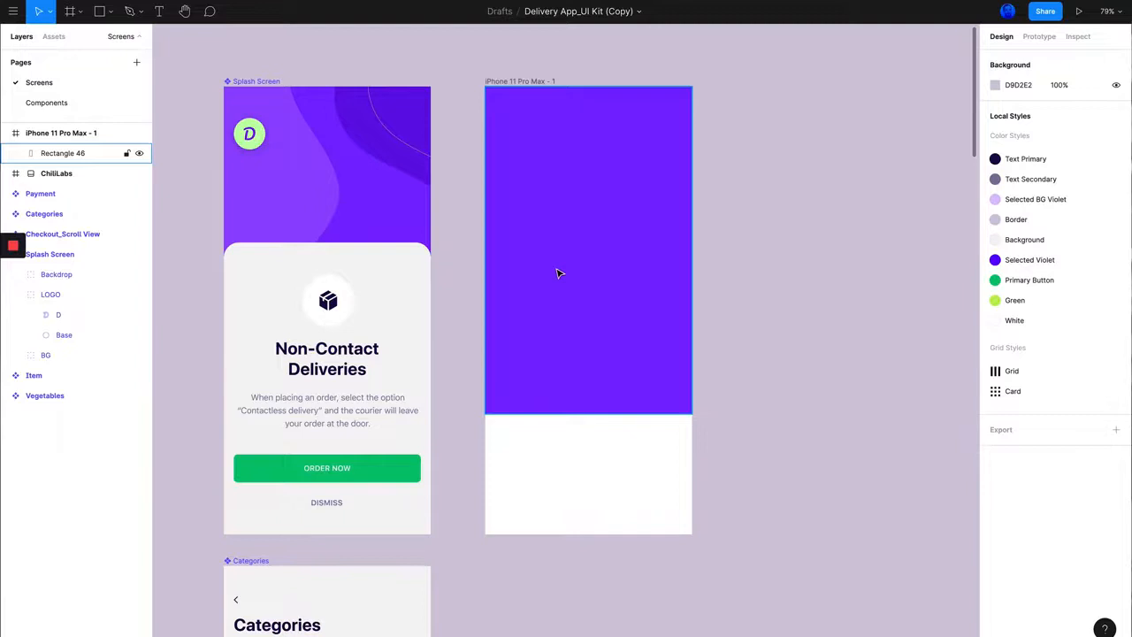
Step: Draw a second full-width rectangle of about 414 × 583 over the lower part of the frame, starting level with the Splash Screen card
key(r)
drag(485, 235, 684, 533)
drag(564, 234, 563, 241)
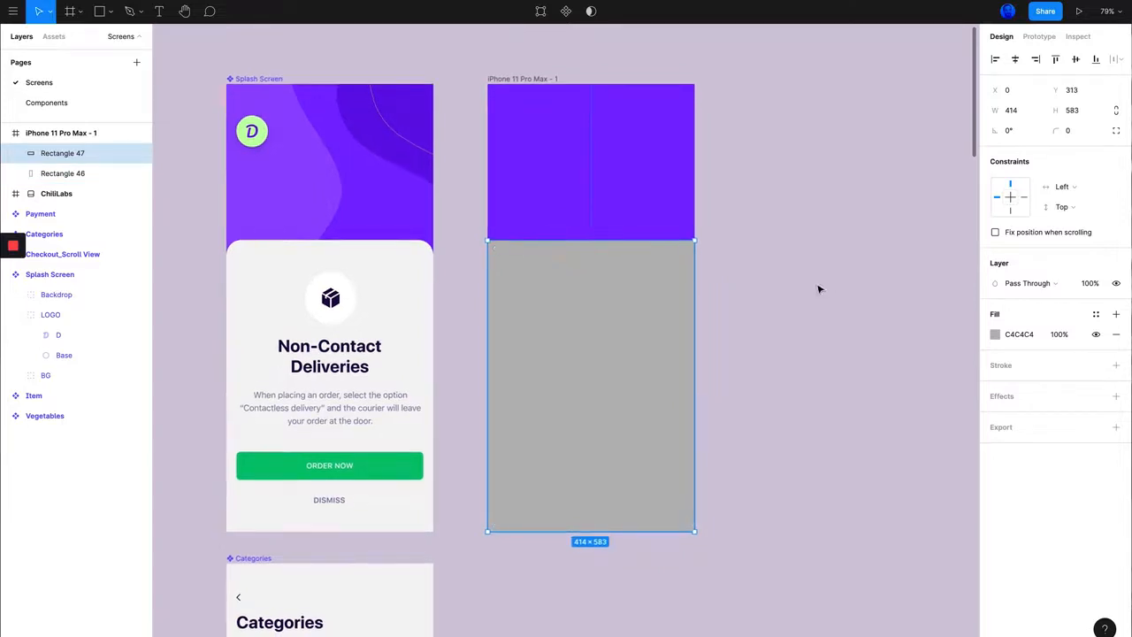
click(859, 392)
scroll(859, 393, right, 1)
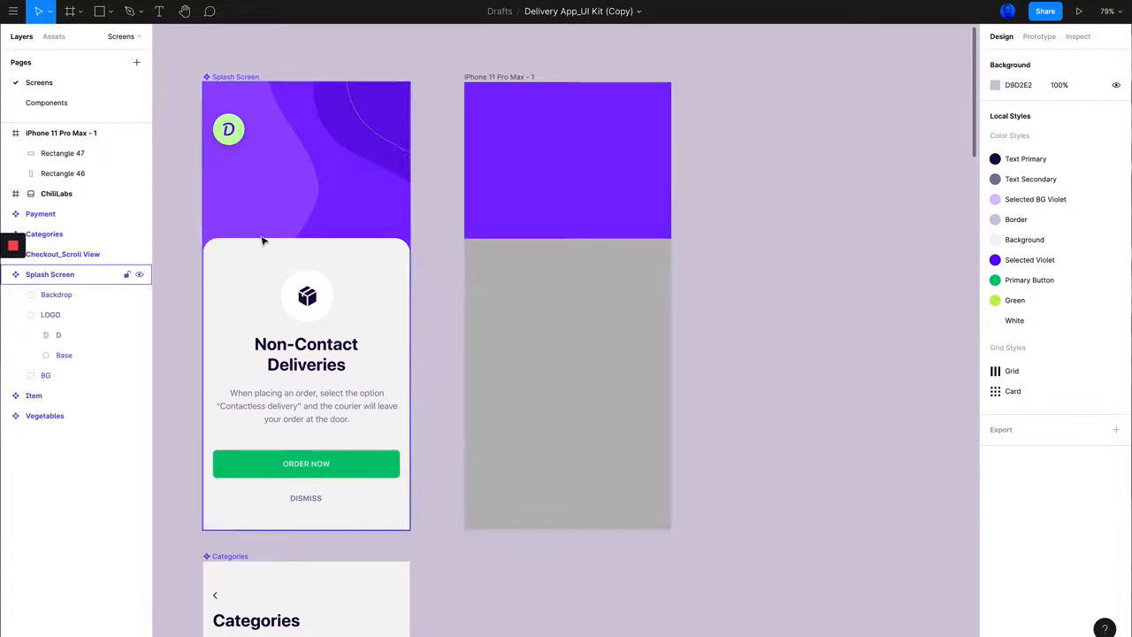
Step: Fill the lower rectangle with the light grey F6F5F5 sampled from the Splash Screen card
click(503, 298)
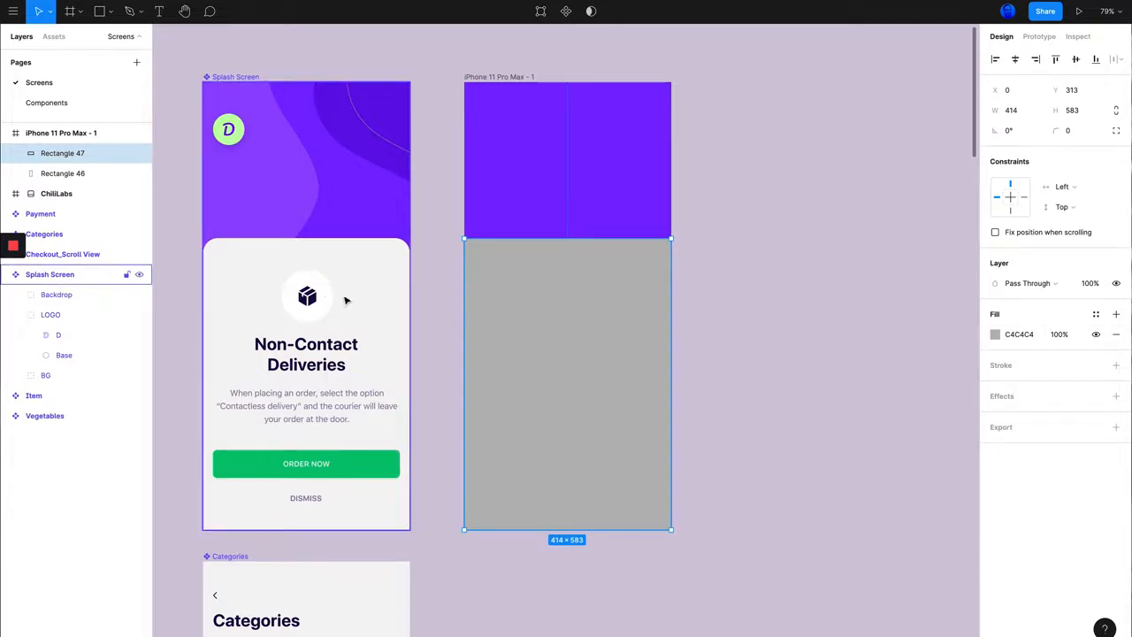
click(994, 335)
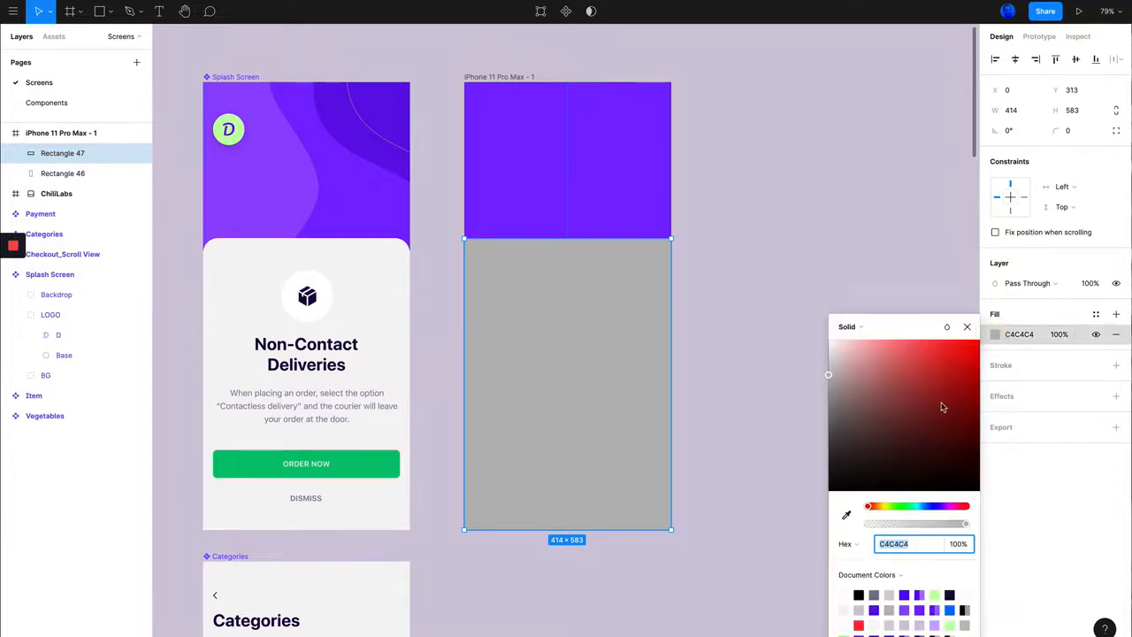
click(846, 517)
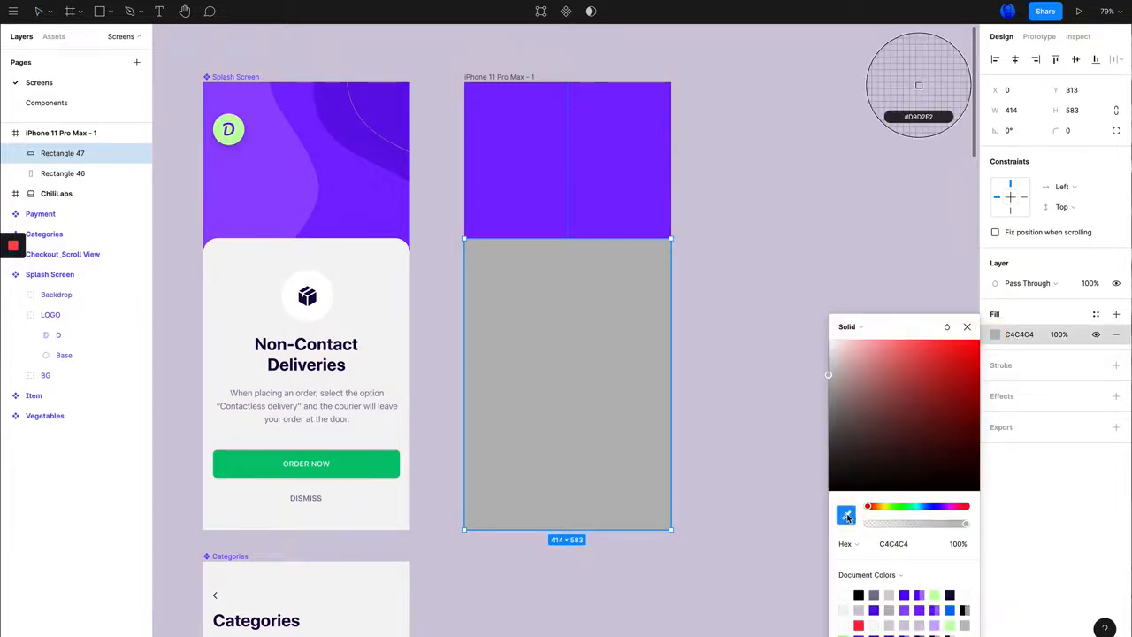
click(372, 297)
click(712, 317)
click(705, 322)
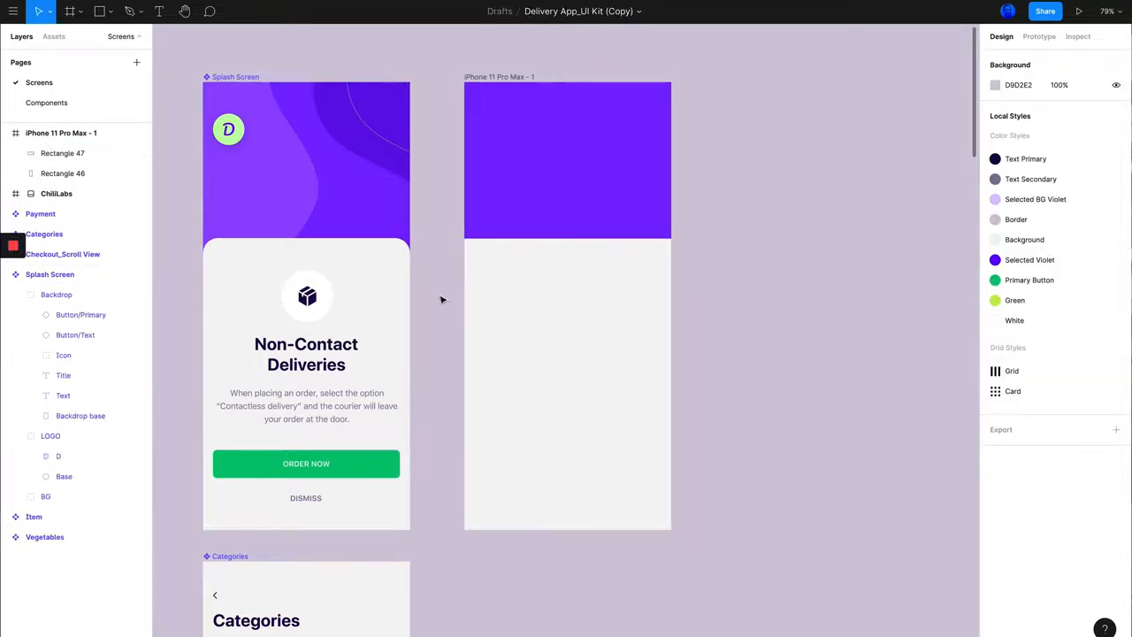
Step: Try shifting the lower rectangle horizontally through its X position and undo the shift
scroll(486, 301, left, 3)
scroll(487, 305, up, 3)
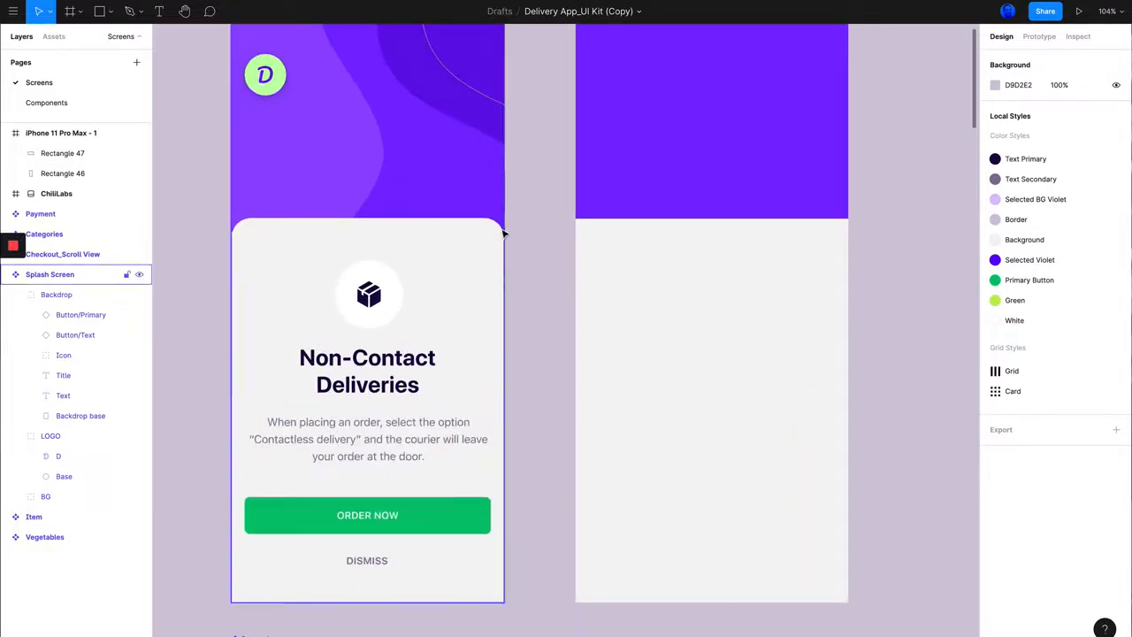
click(635, 308)
scroll(639, 309, right, 1)
scroll(639, 308, right, 1)
scroll(639, 308, left, 1)
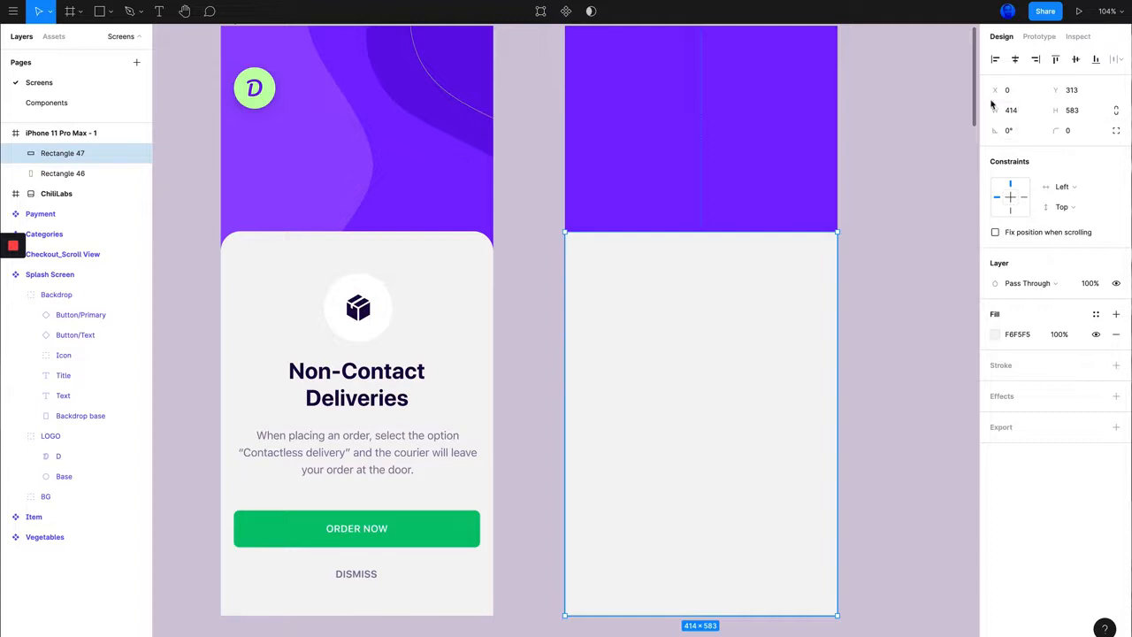
drag(994, 89, 991, 92)
key(super+z)
Step: Try changing the lower rectangle's Y position and its X position, undoing each change
click(1058, 90)
text(272)
key(Return)
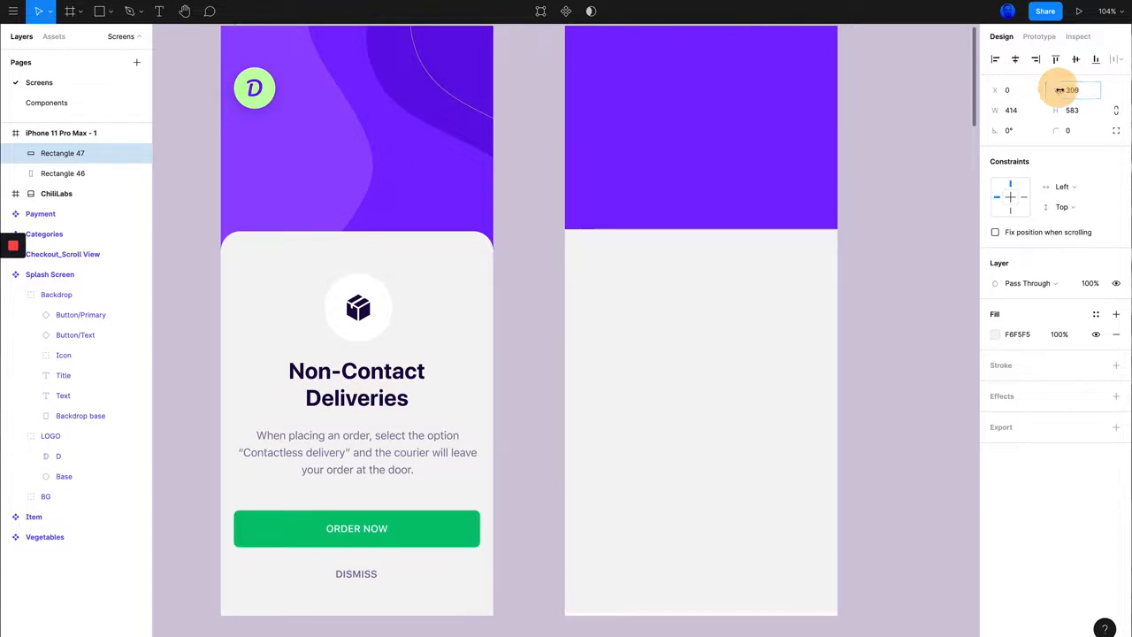
key(super+z)
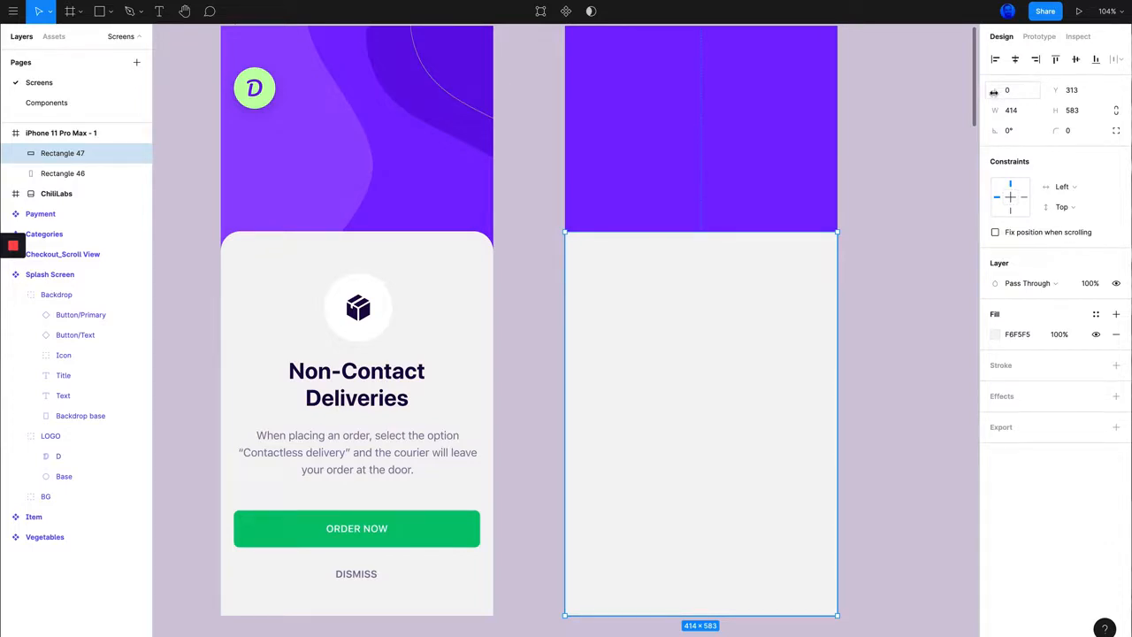
drag(996, 89, 873, 94)
key(super+z)
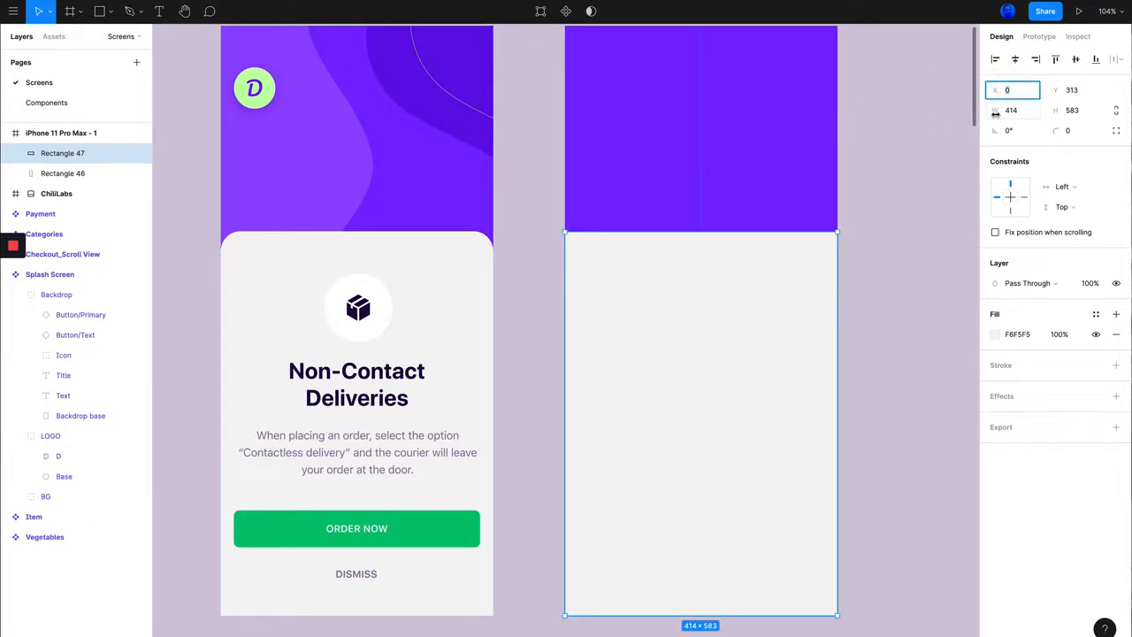
Step: Try changing the lower rectangle's width and its height, undoing each change
drag(994, 111, 886, 138)
key(super+z)
drag(1056, 111, 993, 127)
key(super+z)
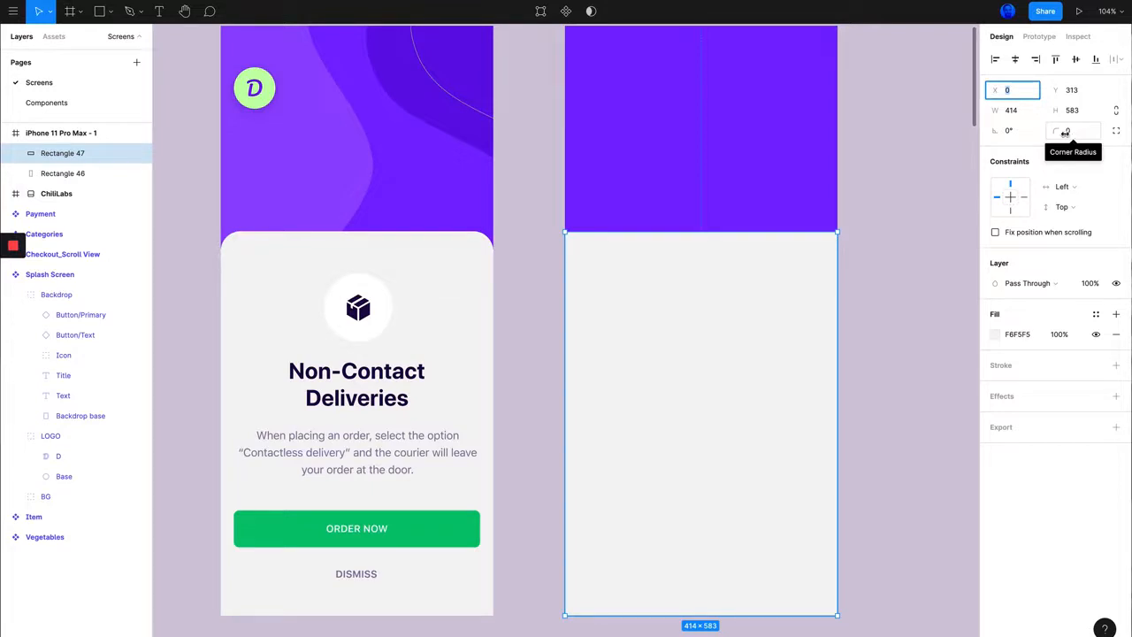
Step: Set the lower rectangle's corner radius to 35
drag(1055, 133, 1109, 135)
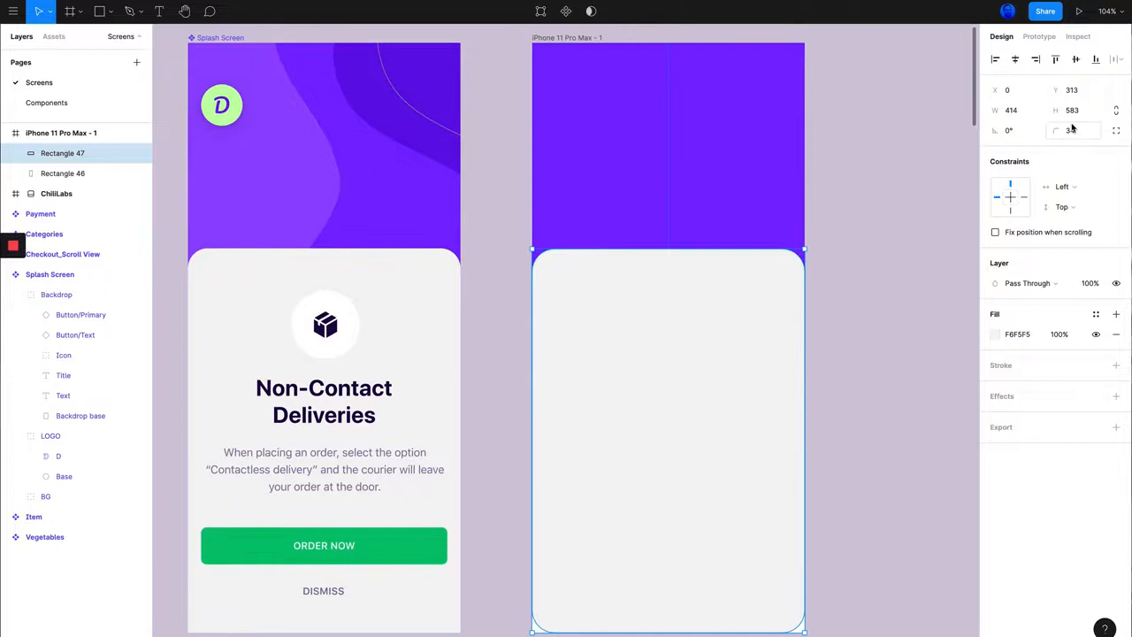
drag(1058, 133, 1013, 134)
key(Escape)
Step: Try stretching the lower rectangle past the frame's bottom edge to a height of about 625
scroll(303, 283, down, 3)
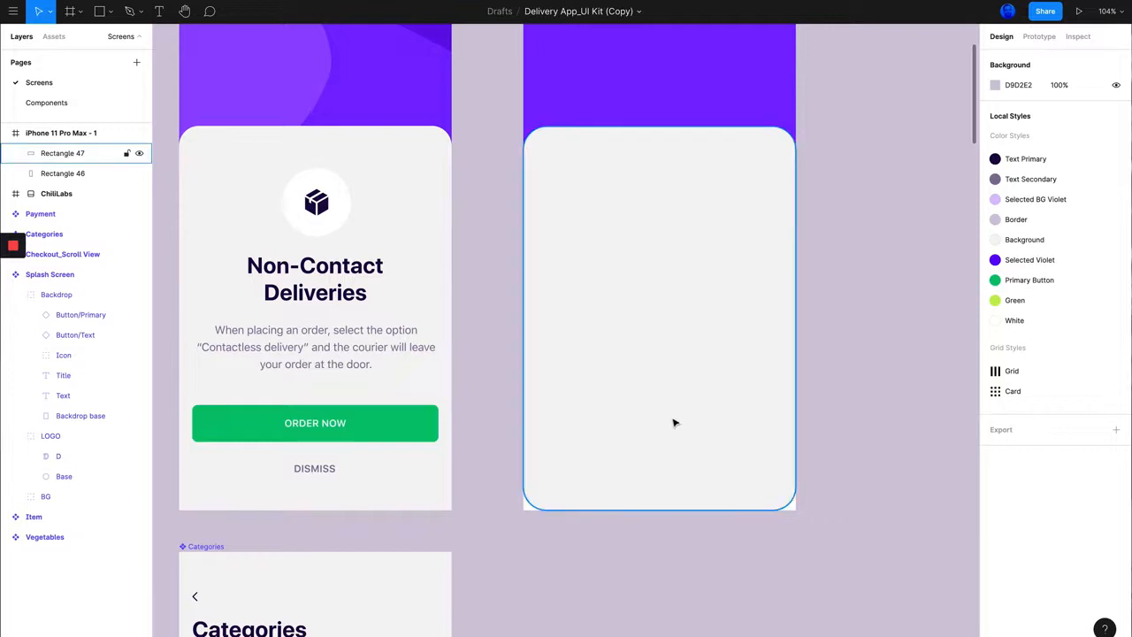
click(691, 371)
drag(649, 509, 647, 536)
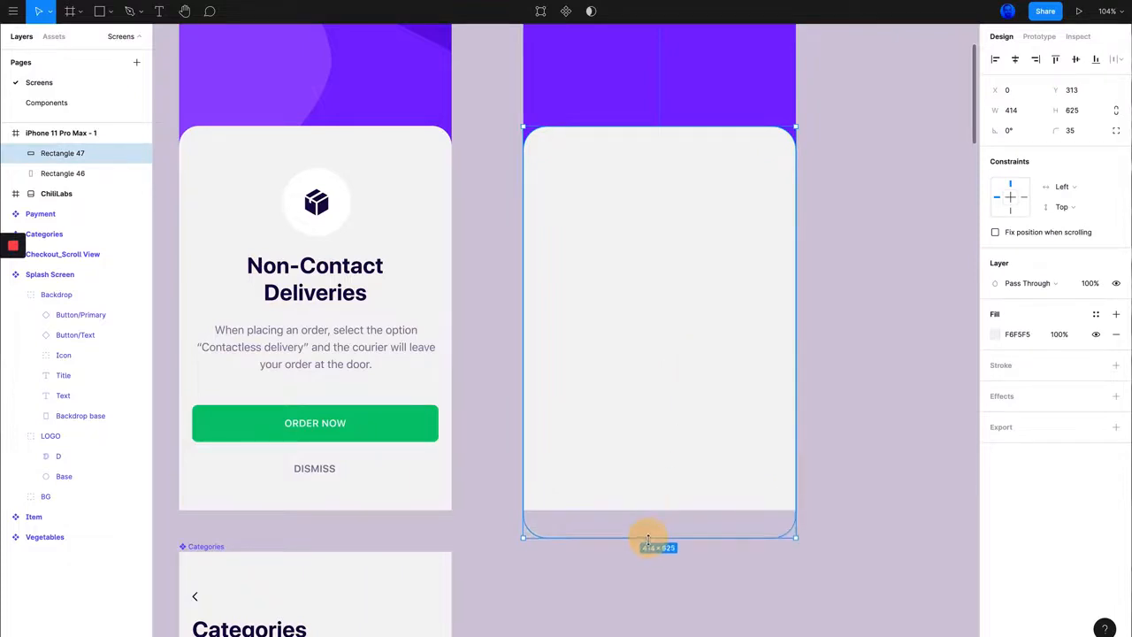
click(852, 447)
scroll(856, 281, up, 3)
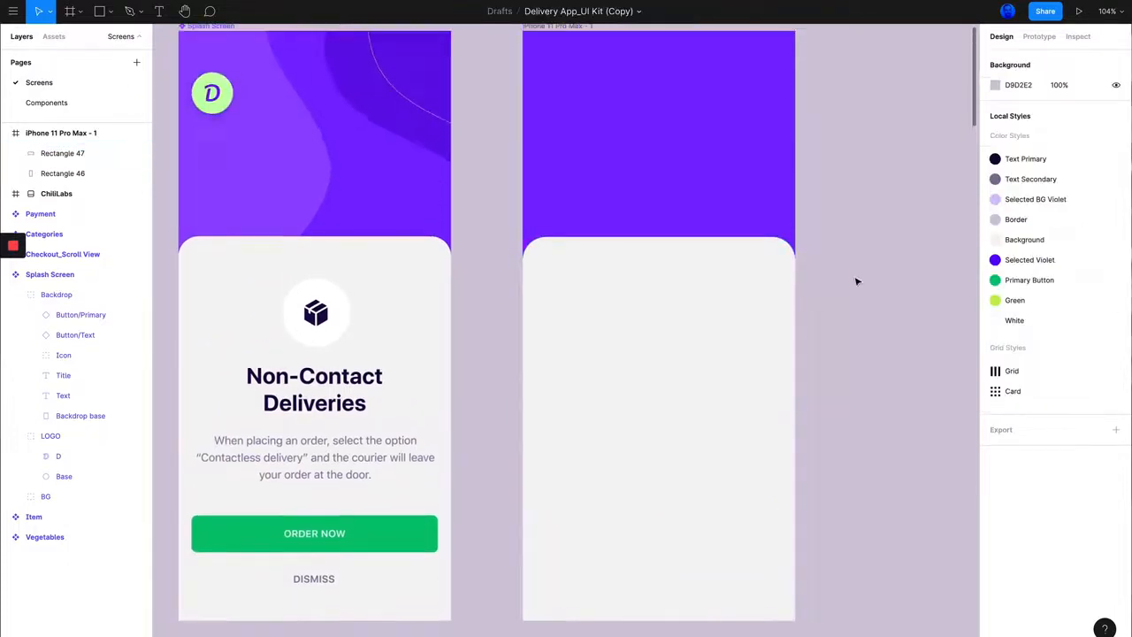
scroll(869, 264, up, 2)
scroll(869, 265, down, 3)
scroll(870, 264, down, 3)
scroll(869, 265, up, 1)
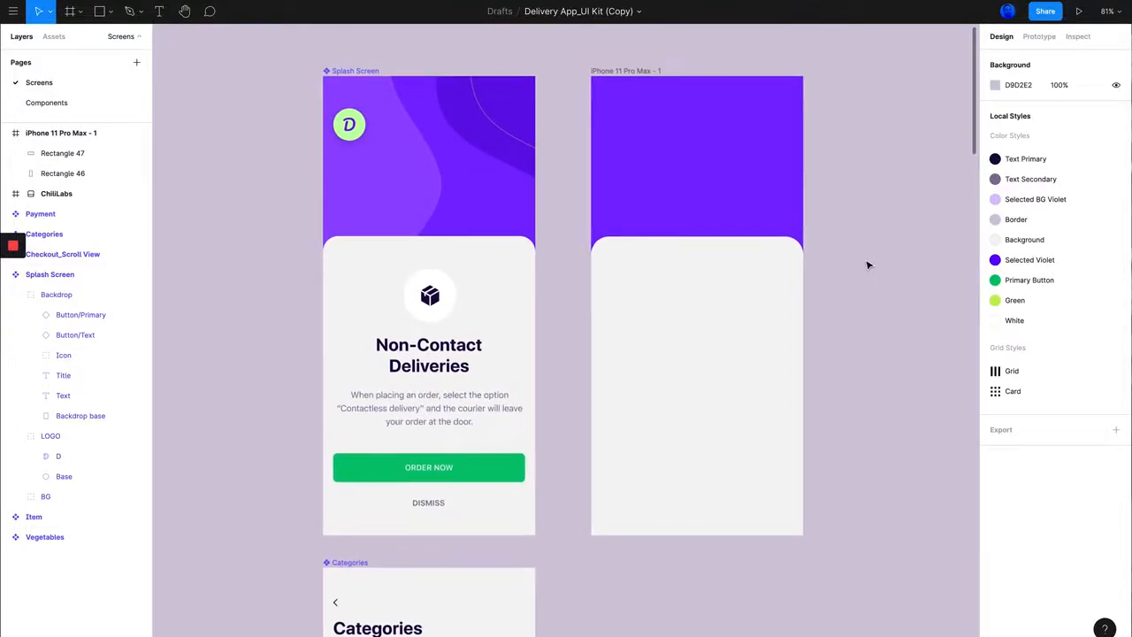
Step: Undo the last height change of the lower rectangle
click(729, 390)
key(super+z)
scroll(829, 375, right, 1)
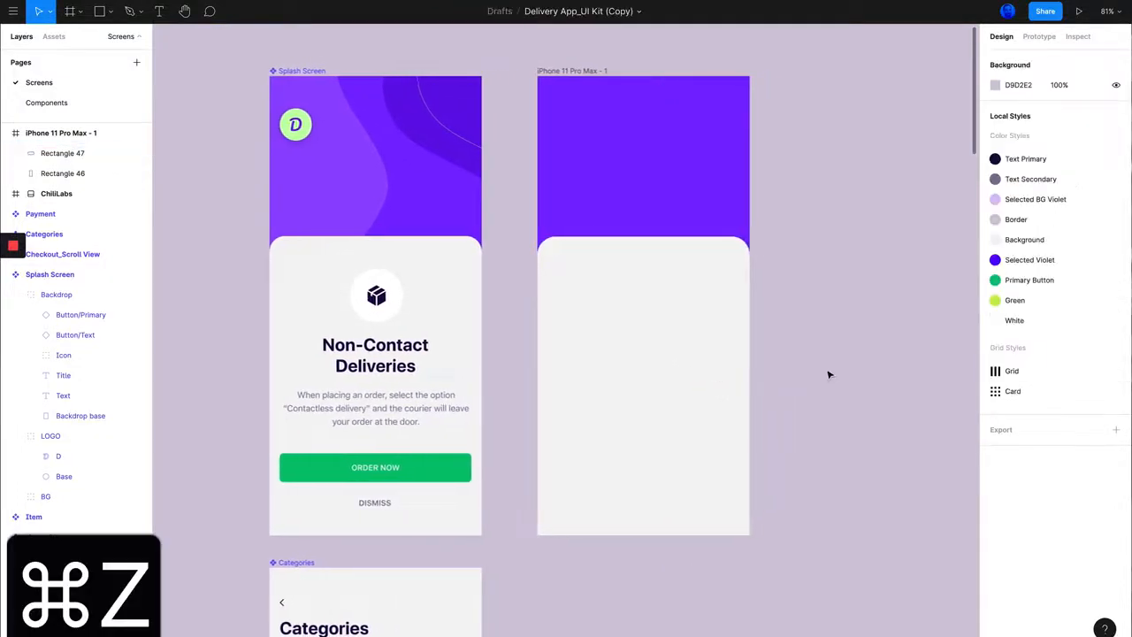
key(super+z)
key(super+z)
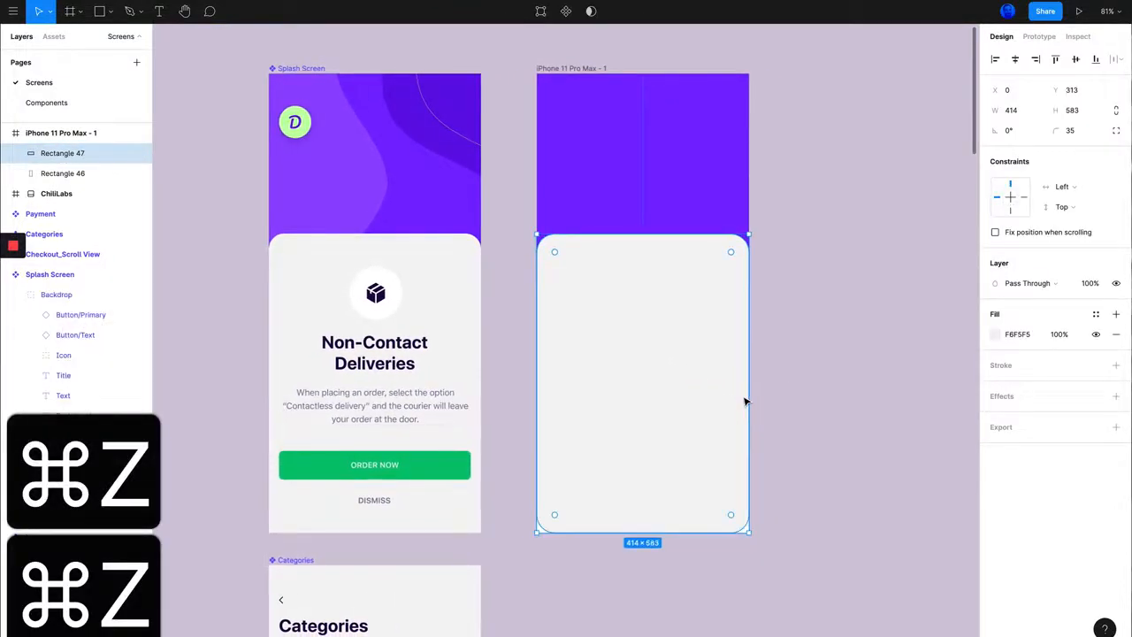
Step: Enable independent corner radii for the lower rectangle
scroll(743, 354, down, 2)
scroll(743, 354, left, 1)
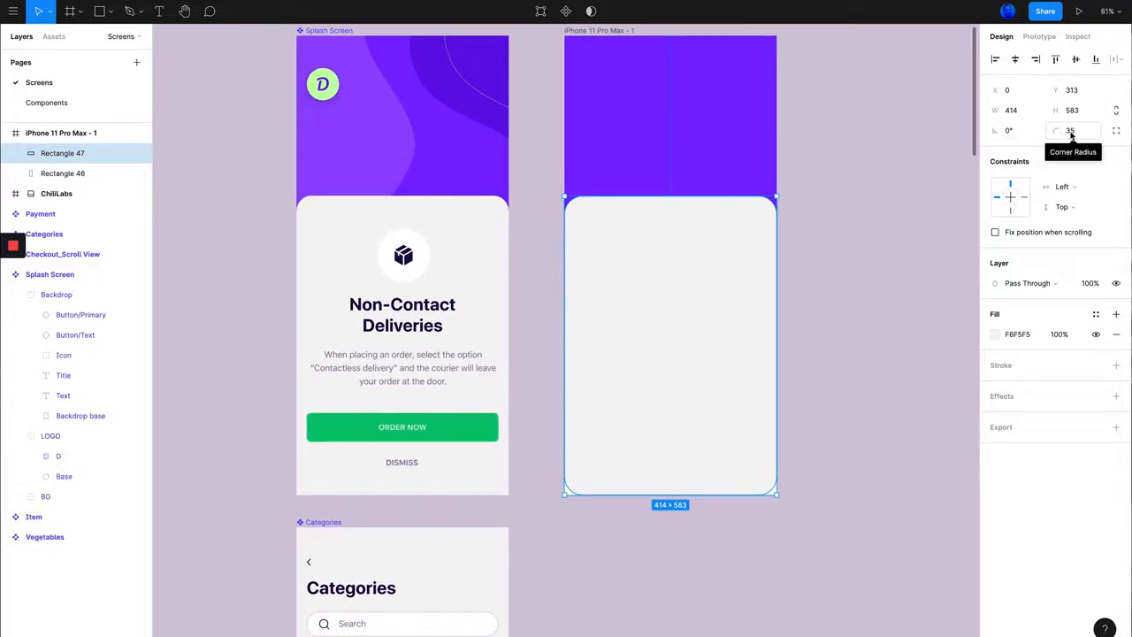
click(1116, 132)
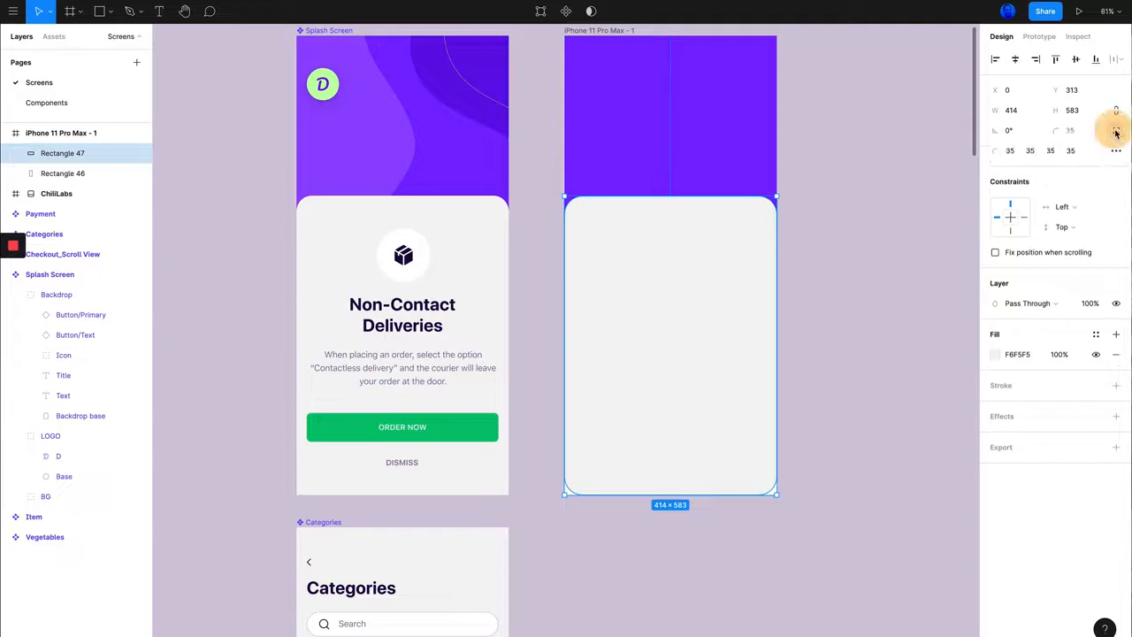
Step: Try setting the lower rectangle's top right corner radius to 0 and undo the change
click(1033, 152)
text(0)
key(Return)
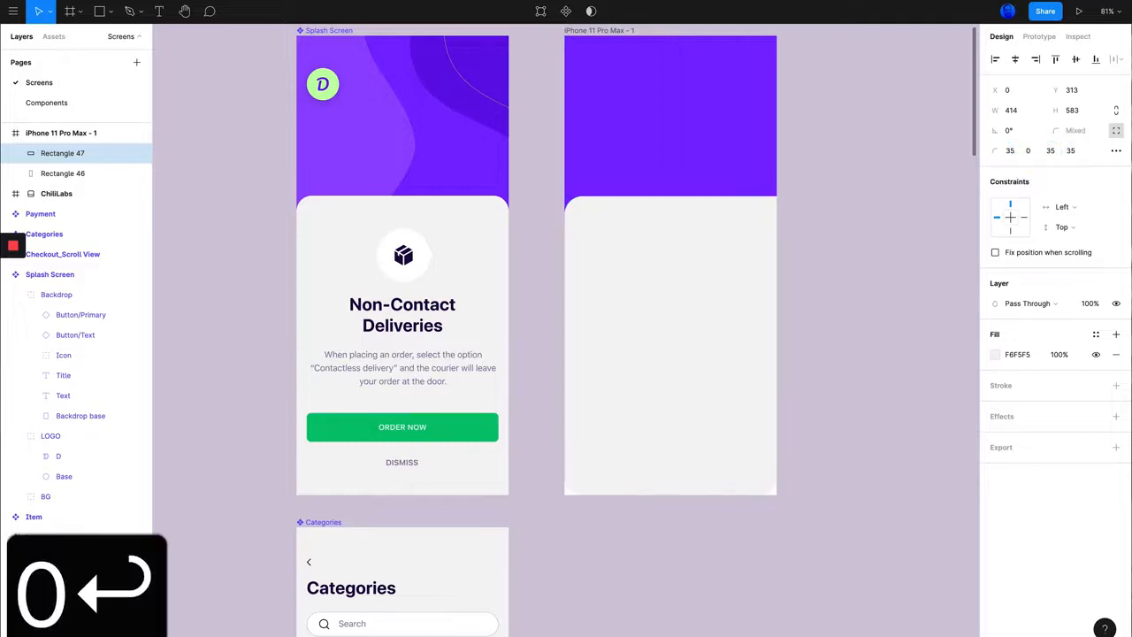
key(super+z)
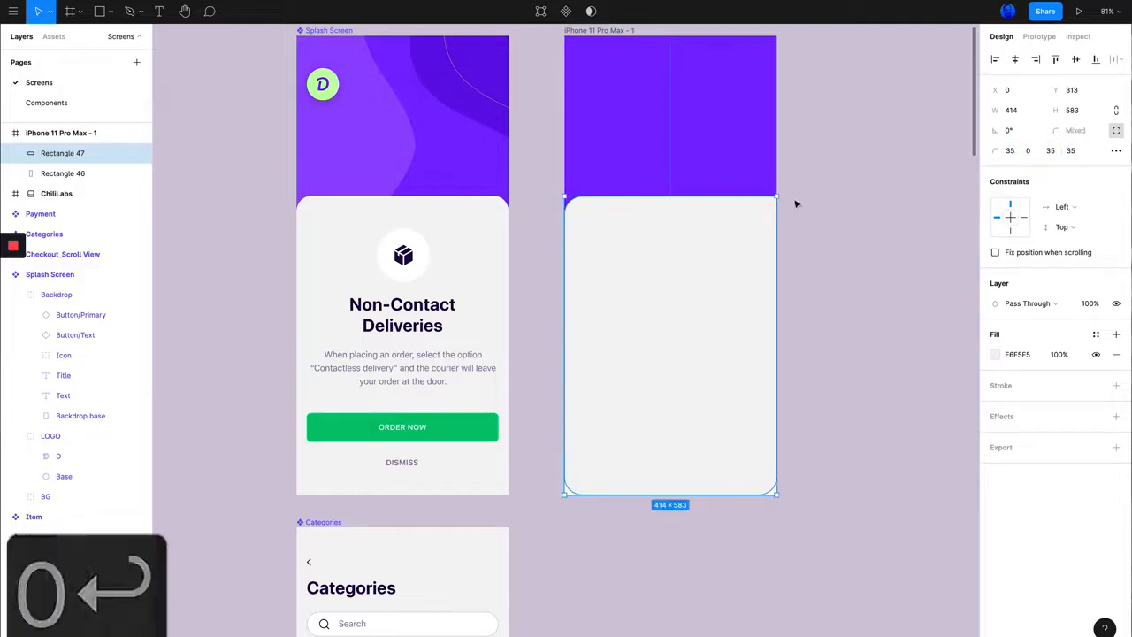
Step: Set the lower rectangle's bottom right and bottom left corner radii to 0
click(1049, 152)
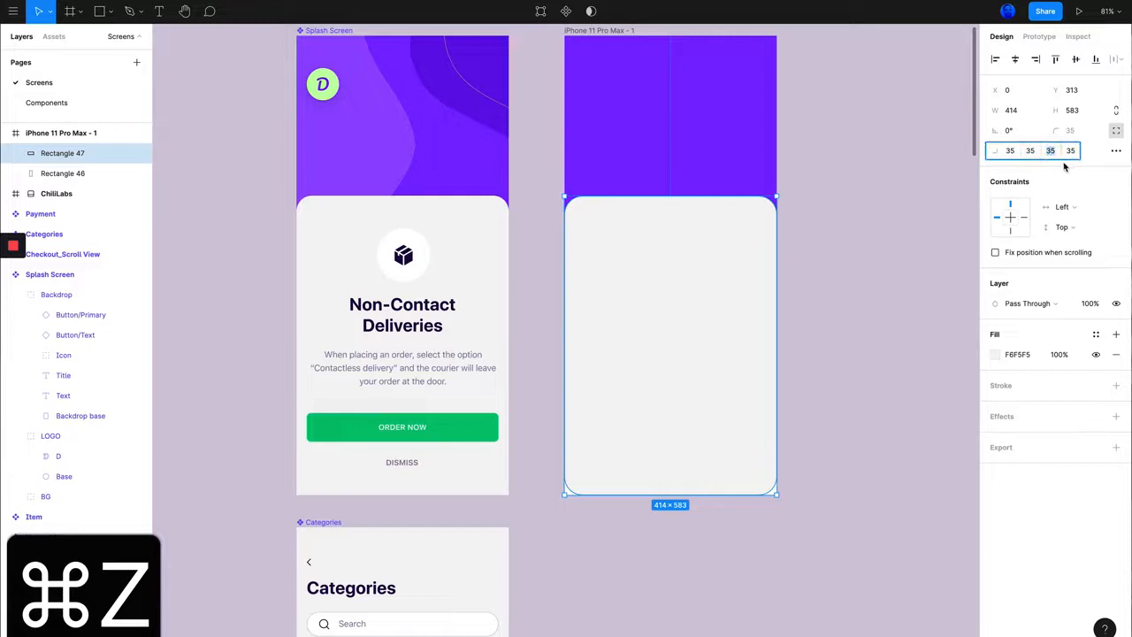
text(0)
click(835, 249)
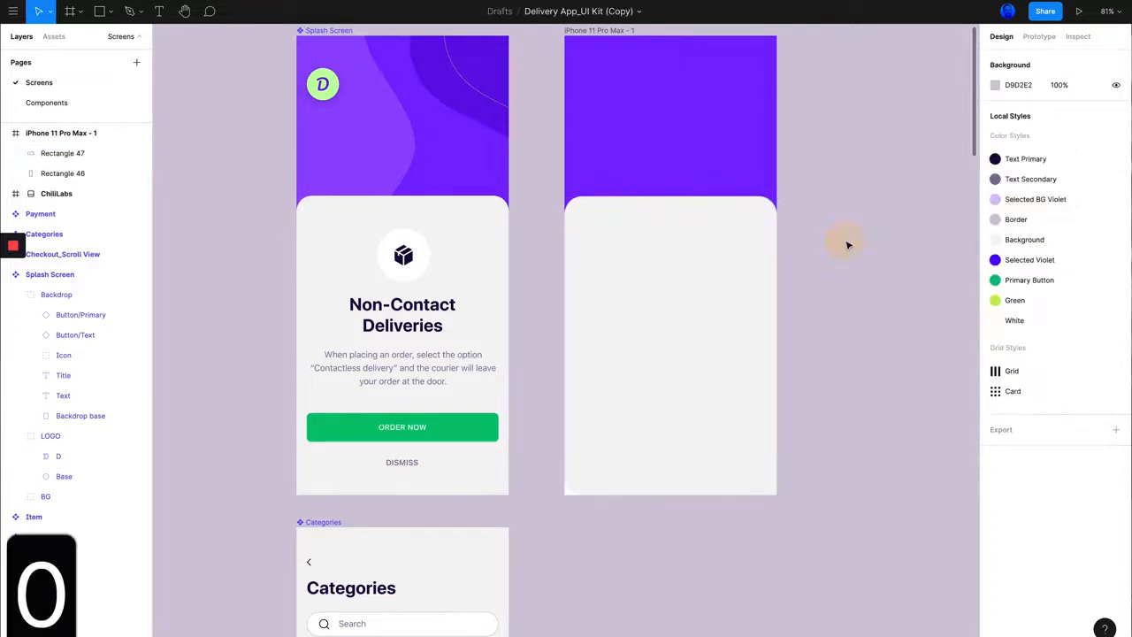
click(753, 255)
click(1071, 151)
text(0 0)
click(921, 212)
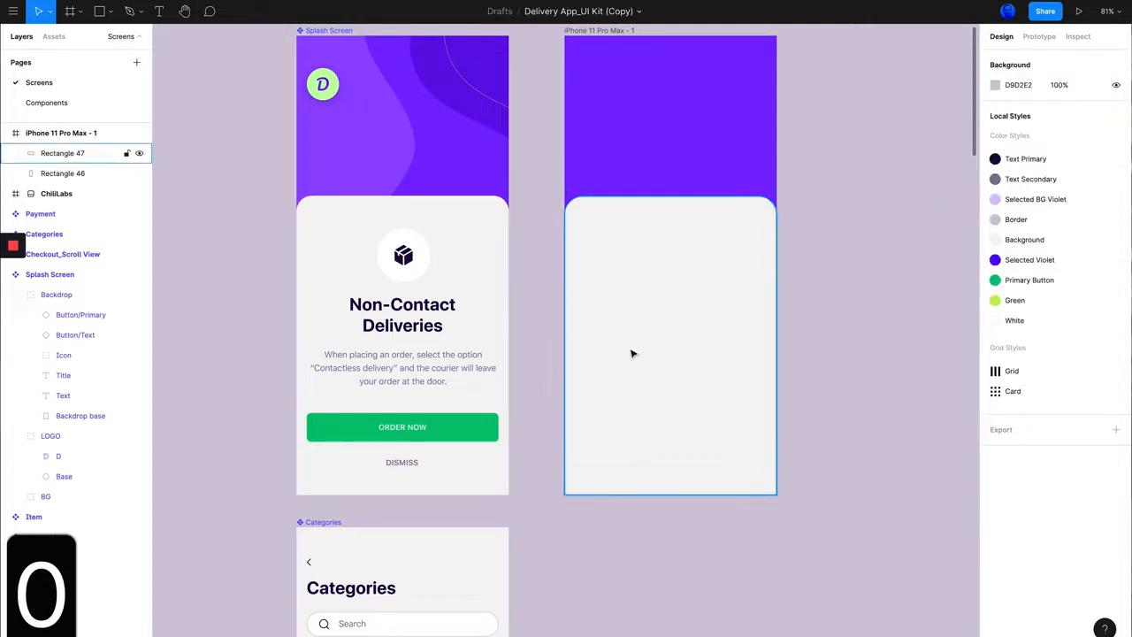
Step: Draw a circle of about 103 × 103 near the top centre of the new light grey card
scroll(635, 343, up, 5)
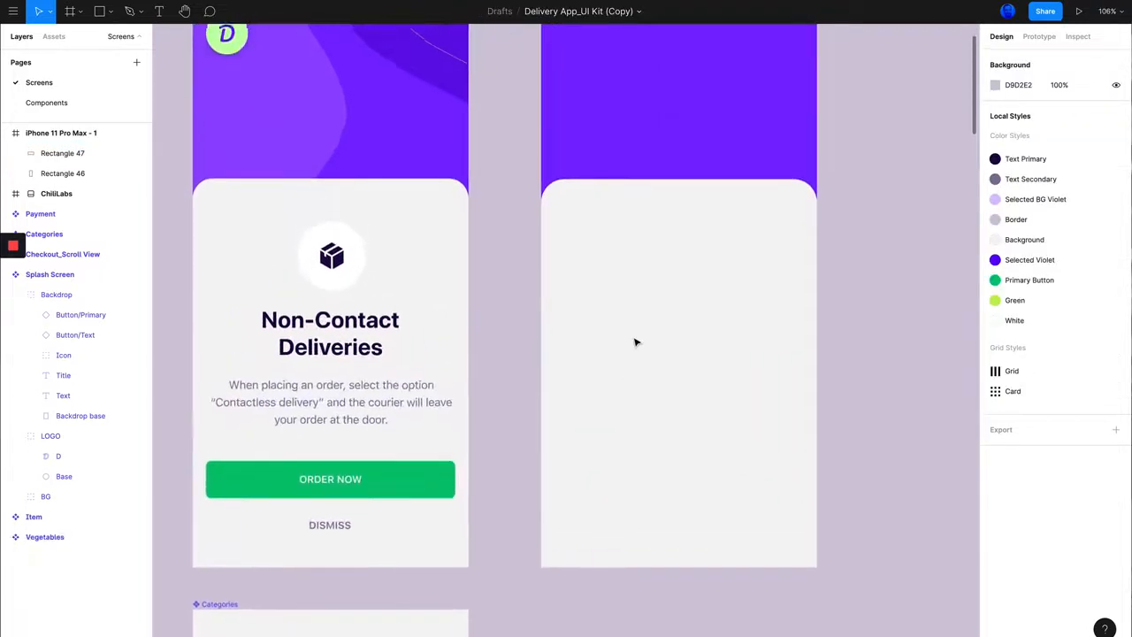
scroll(625, 341, up, 2)
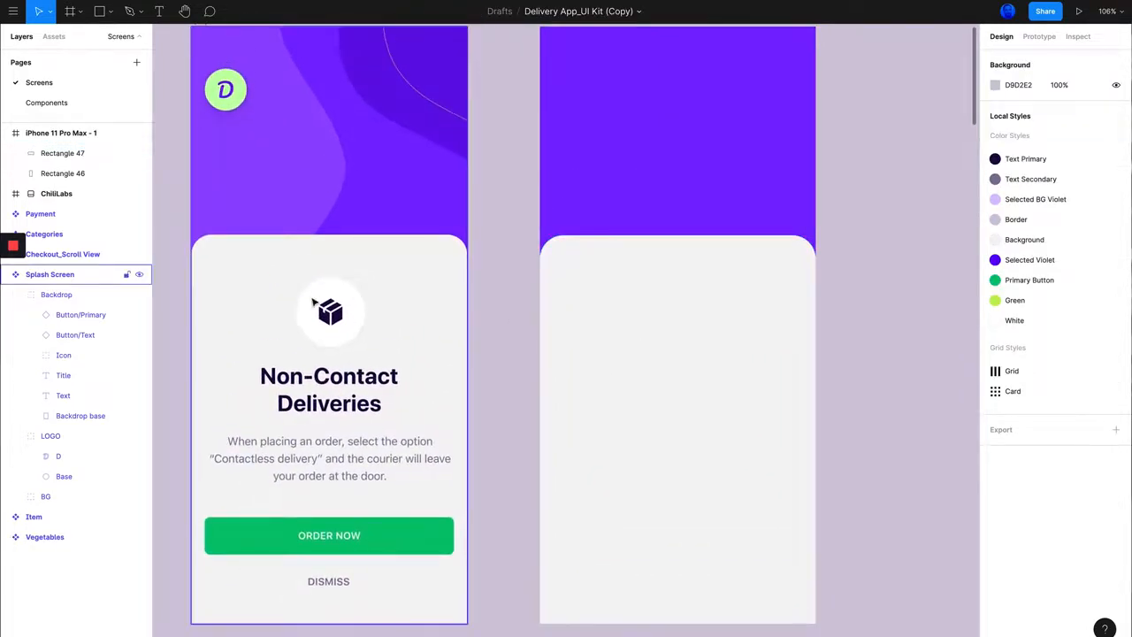
scroll(637, 328, right, 2)
scroll(637, 328, left, 2)
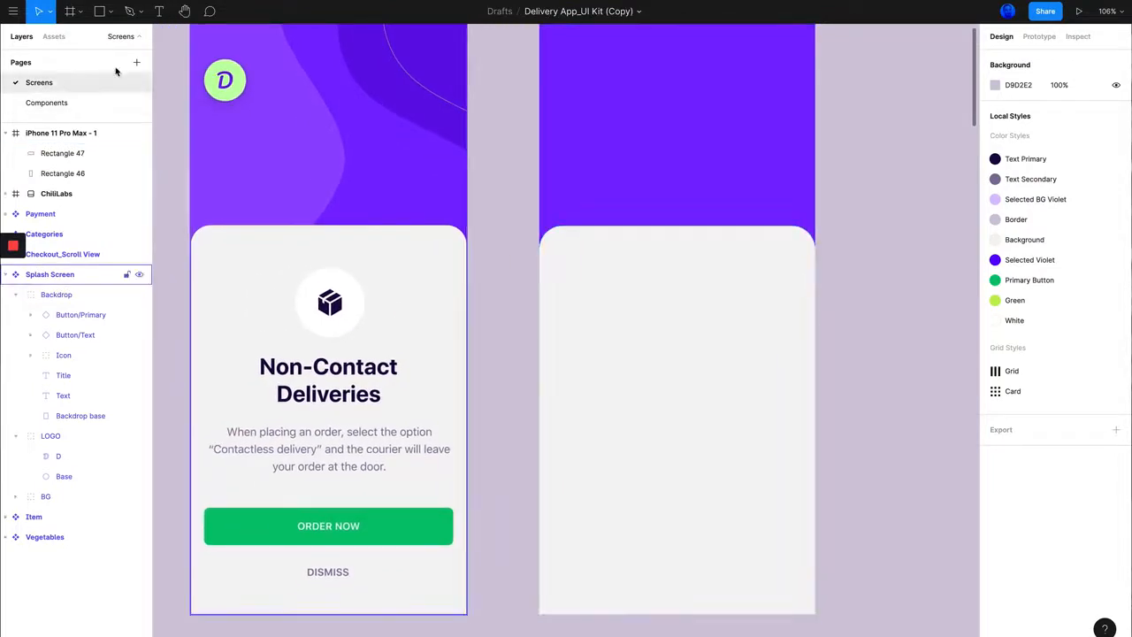
click(110, 12)
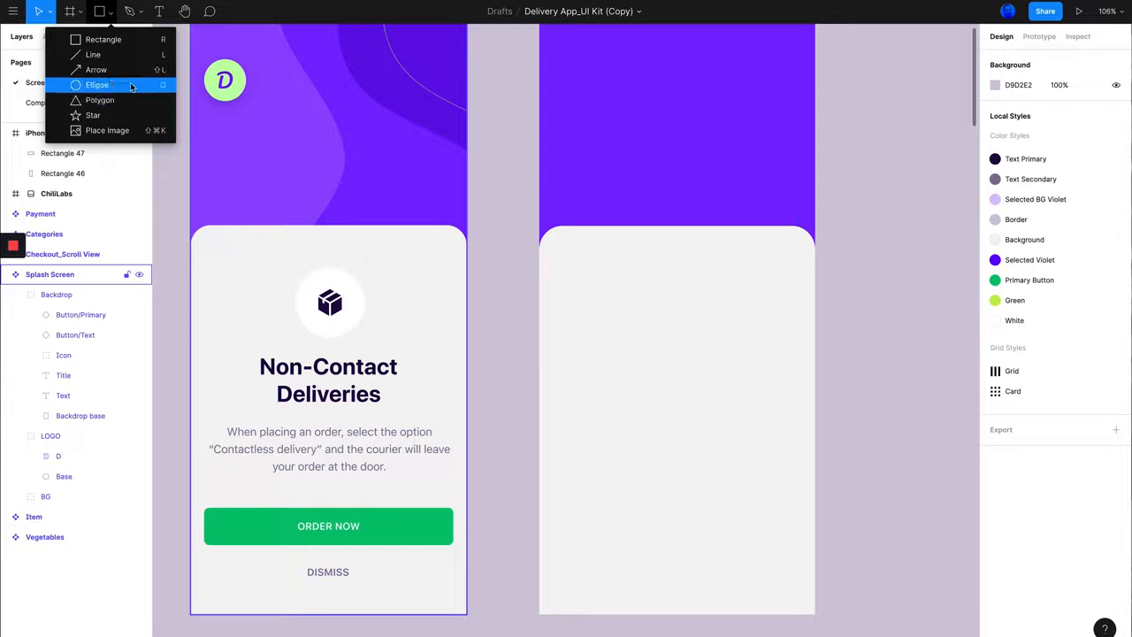
click(813, 306)
click(889, 309)
key(o)
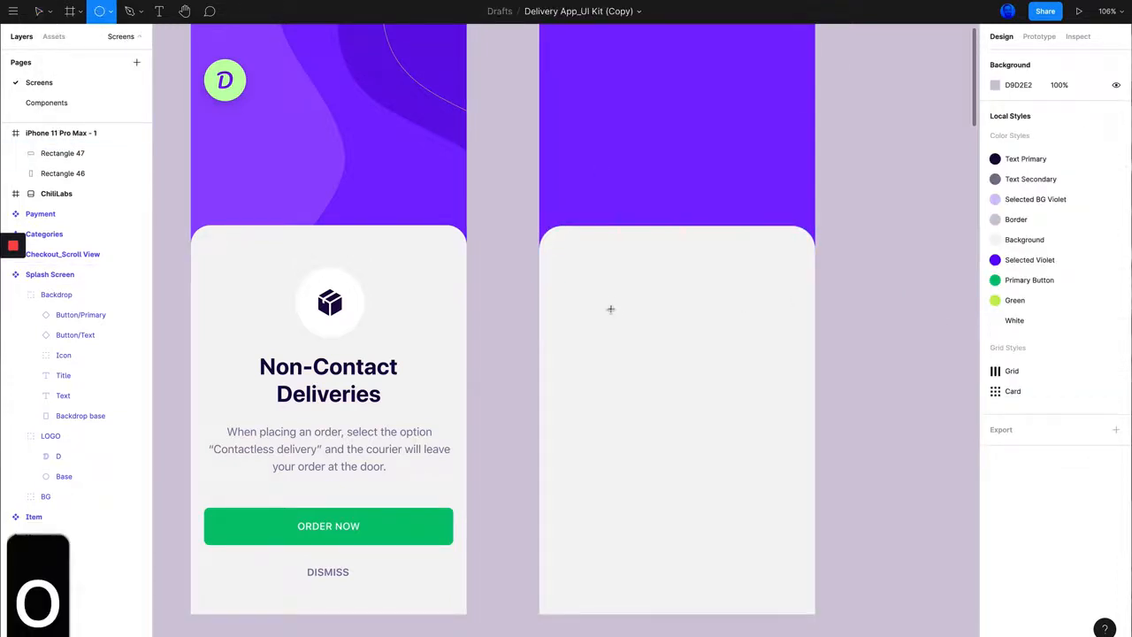
mouse_move(611, 294)
mouse_down()
mouse_move(699, 384)
mouse_move(624, 382)
mouse_move(678, 336)
mouse_move(717, 349)
mouse_move(730, 445)
mouse_move(662, 412)
mouse_move(650, 371)
mouse_move(698, 349)
mouse_move(748, 380)
mouse_move(748, 369)
mouse_move(743, 402)
mouse_move(695, 365)
mouse_move(693, 392)
mouse_move(688, 359)
mouse_move(737, 405)
mouse_move(669, 341)
mouse_move(715, 387)
mouse_move(662, 356)
mouse_move(715, 410)
mouse_move(664, 362)
mouse_move(681, 329)
mouse_up()
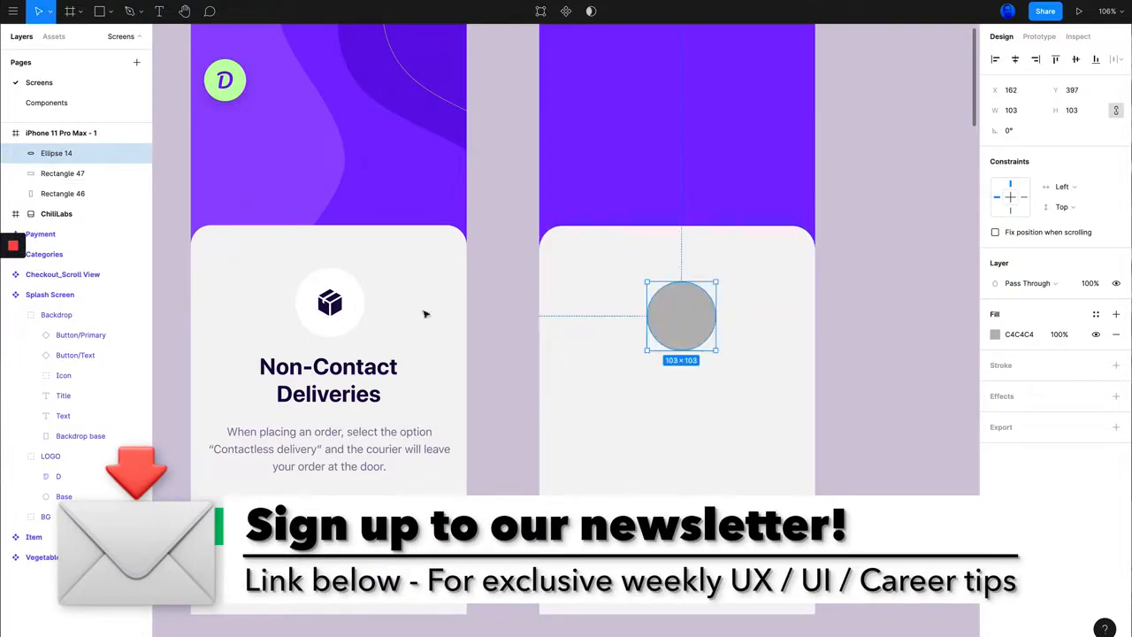
Step: Resize the grey circle to the Splash Screen icon's 104 × 104 and move it to X 155, Y 370, centred across the card
click(347, 325)
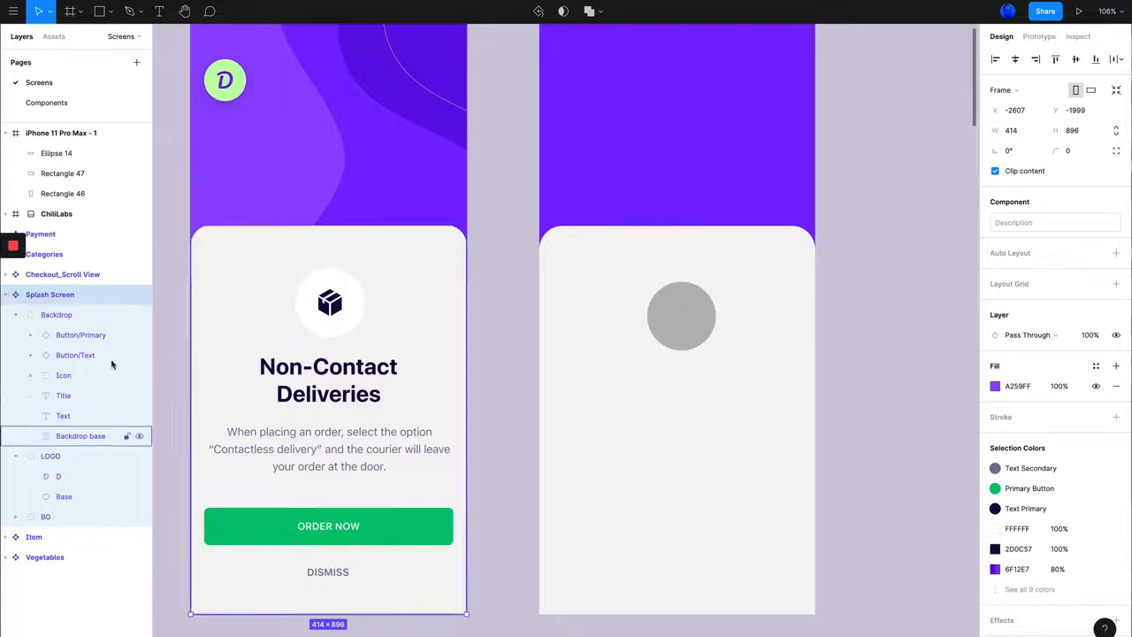
click(359, 298)
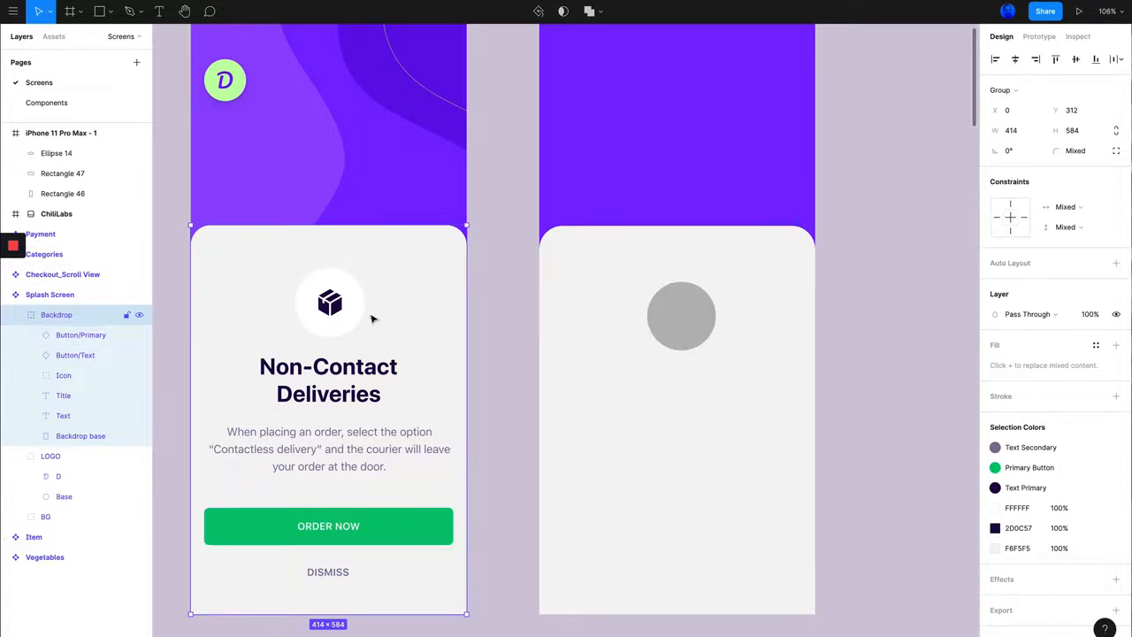
click(354, 309)
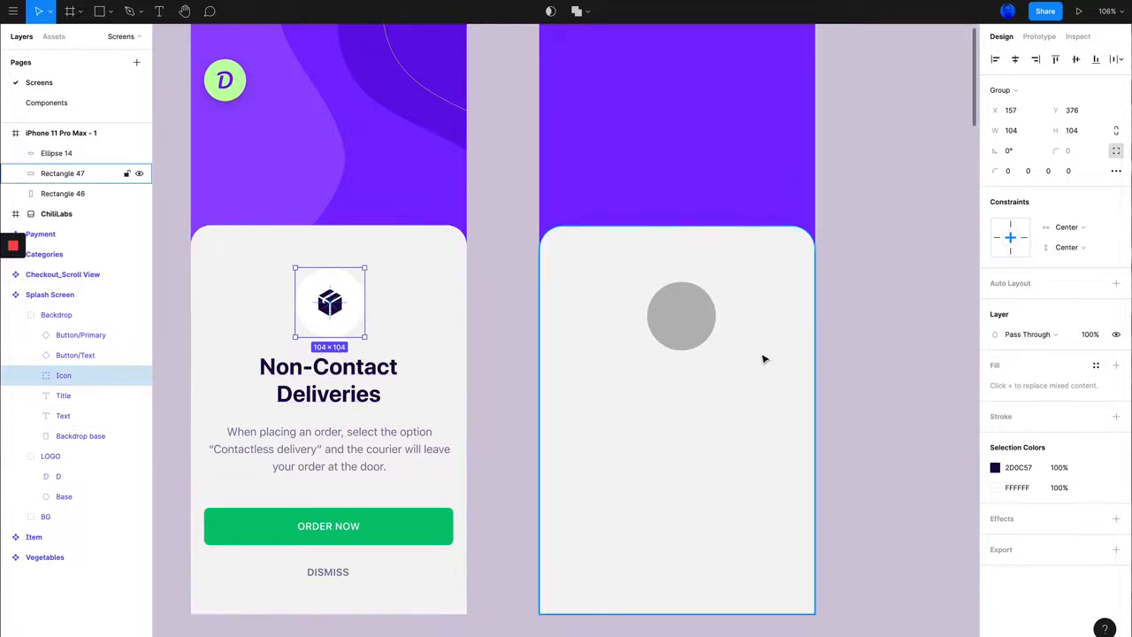
click(680, 317)
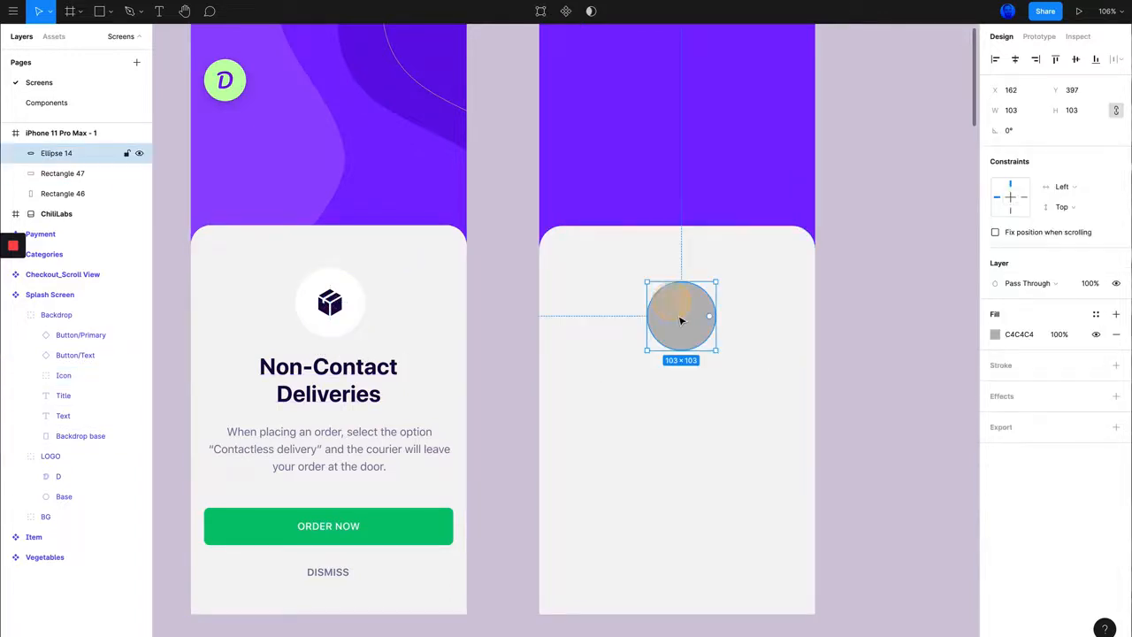
click(1013, 109)
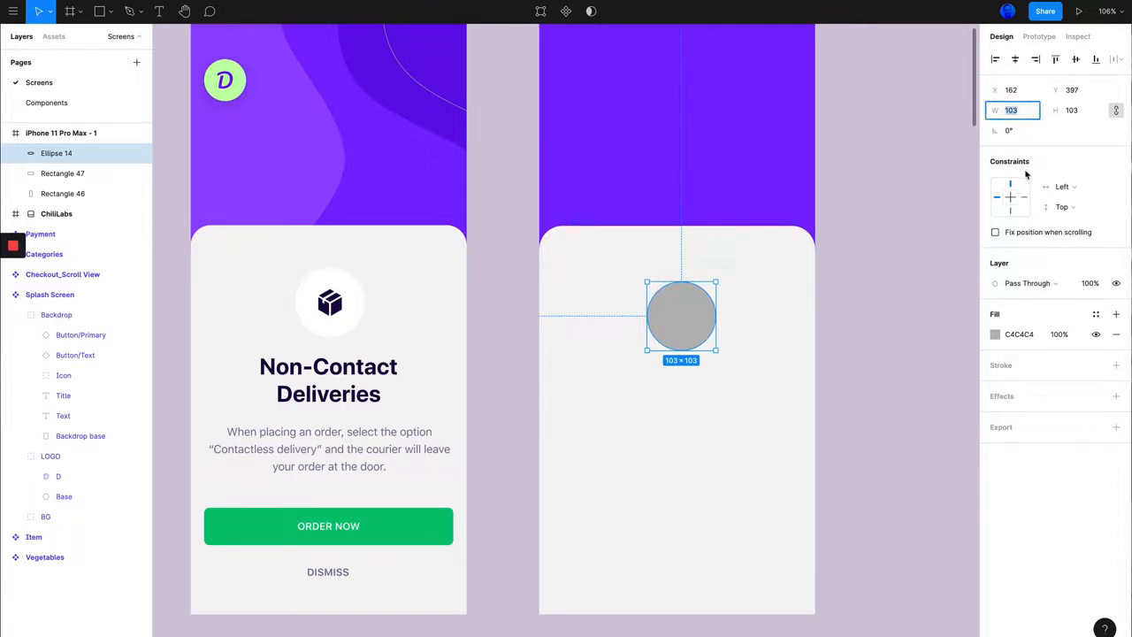
text(104)
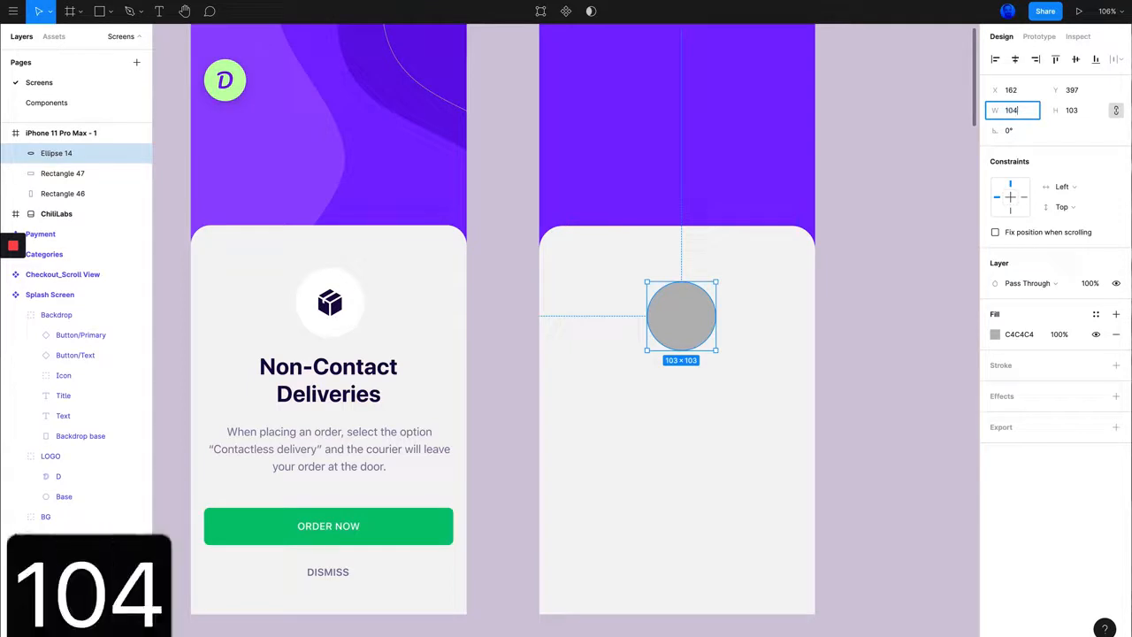
key(Return)
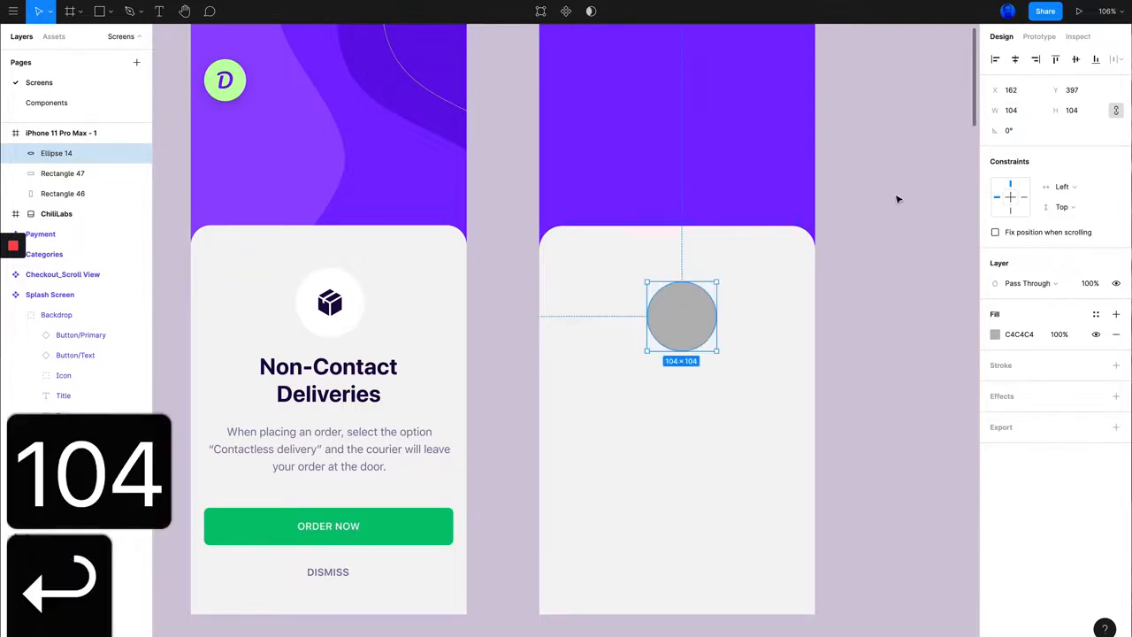
mouse_move(690, 316)
mouse_down()
mouse_move(683, 280)
mouse_move(685, 347)
mouse_move(682, 277)
mouse_move(680, 323)
mouse_move(683, 283)
mouse_move(685, 296)
mouse_up()
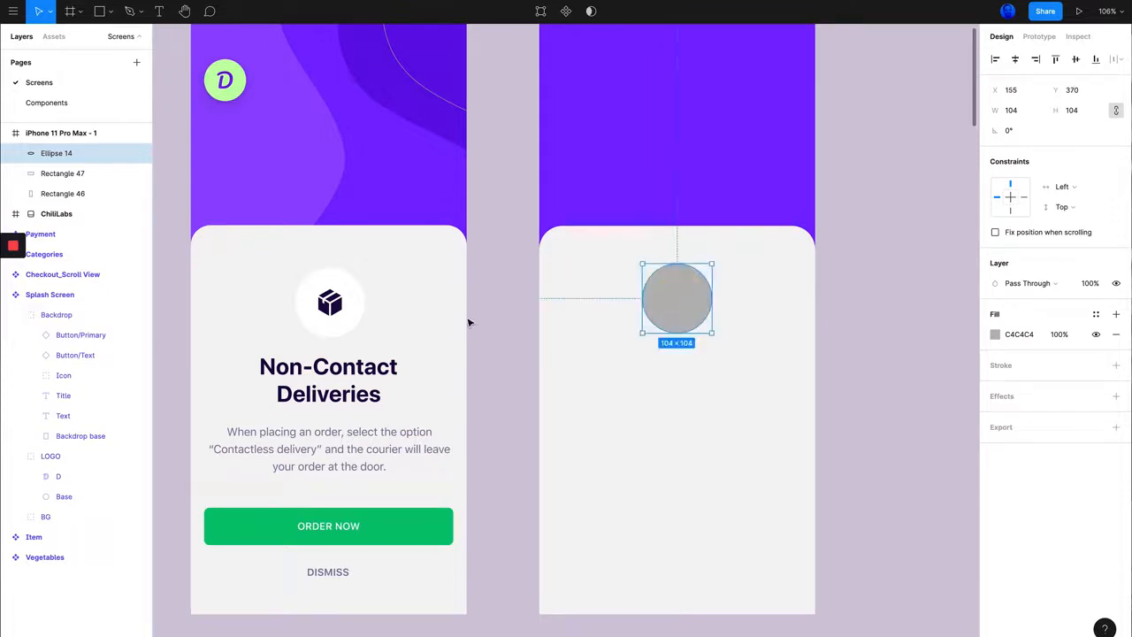
Step: Measure the distances from the Splash Screen's box icon group to the edges of its card
click(349, 320)
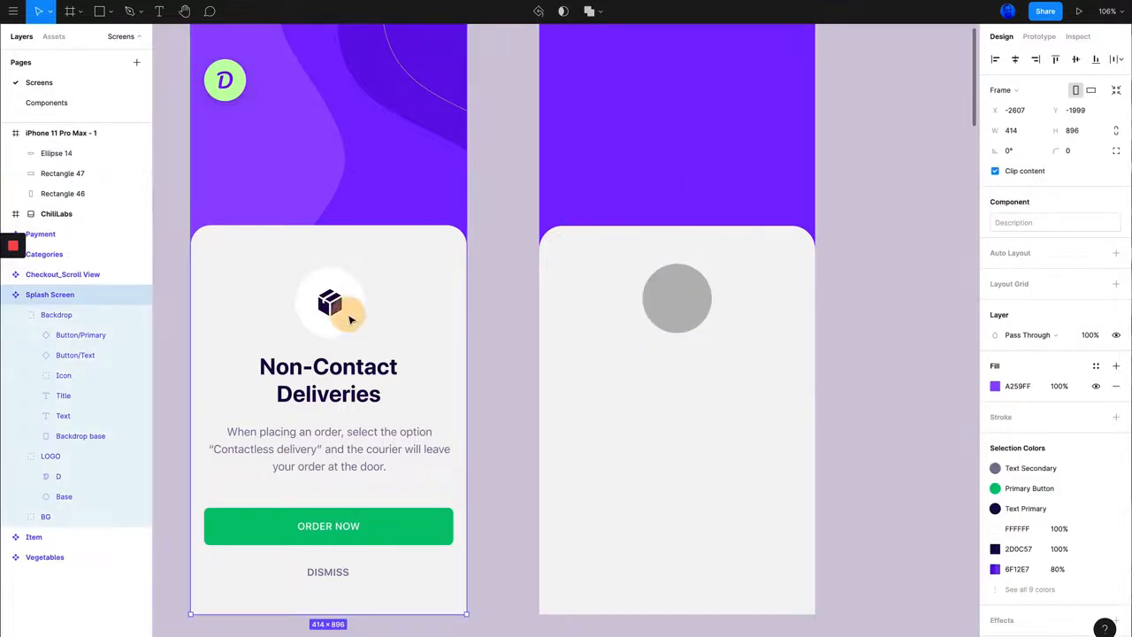
double_click(349, 320)
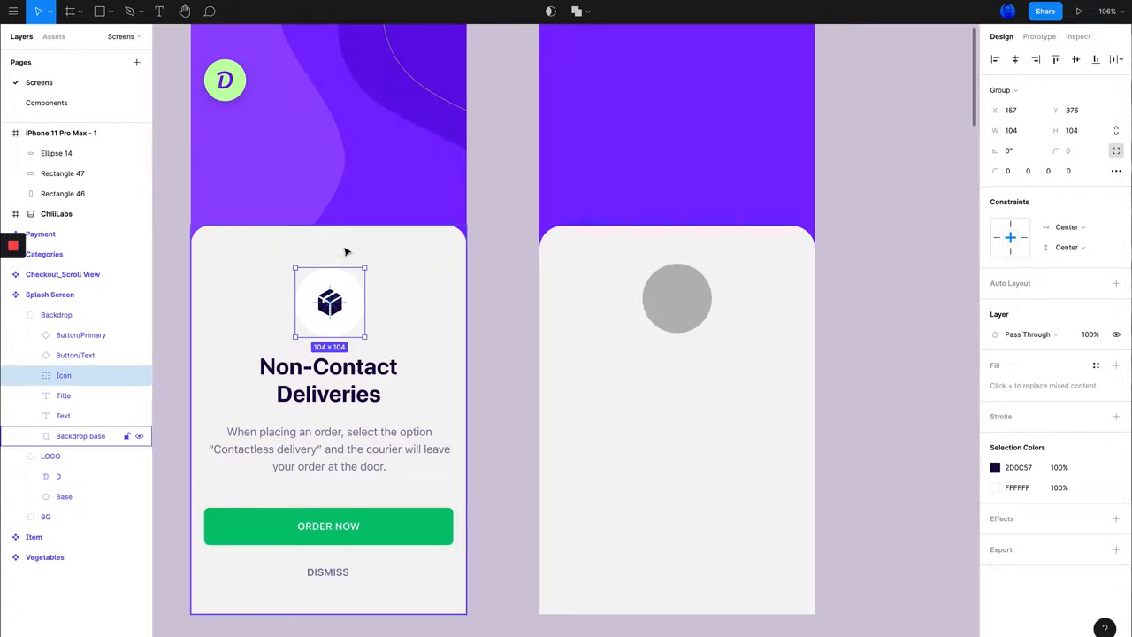
key(alt)
key(alt)
key(alt)
key(alt)
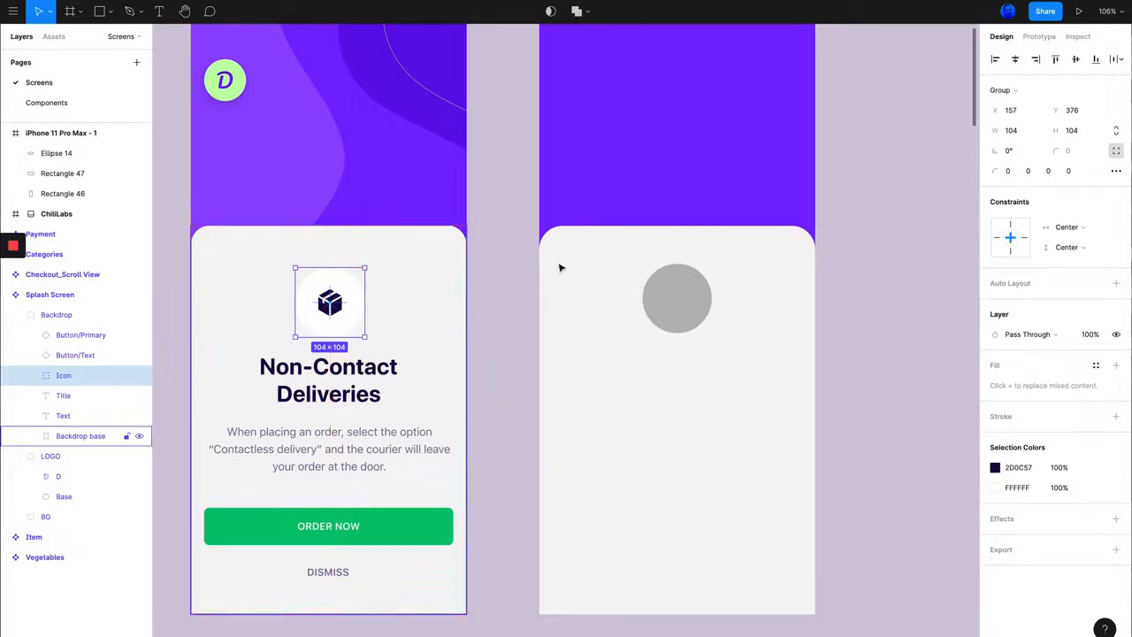
Step: Nudge the grey circle down to Y 377, checking its distance from the card's edges
click(679, 292)
key(alt)
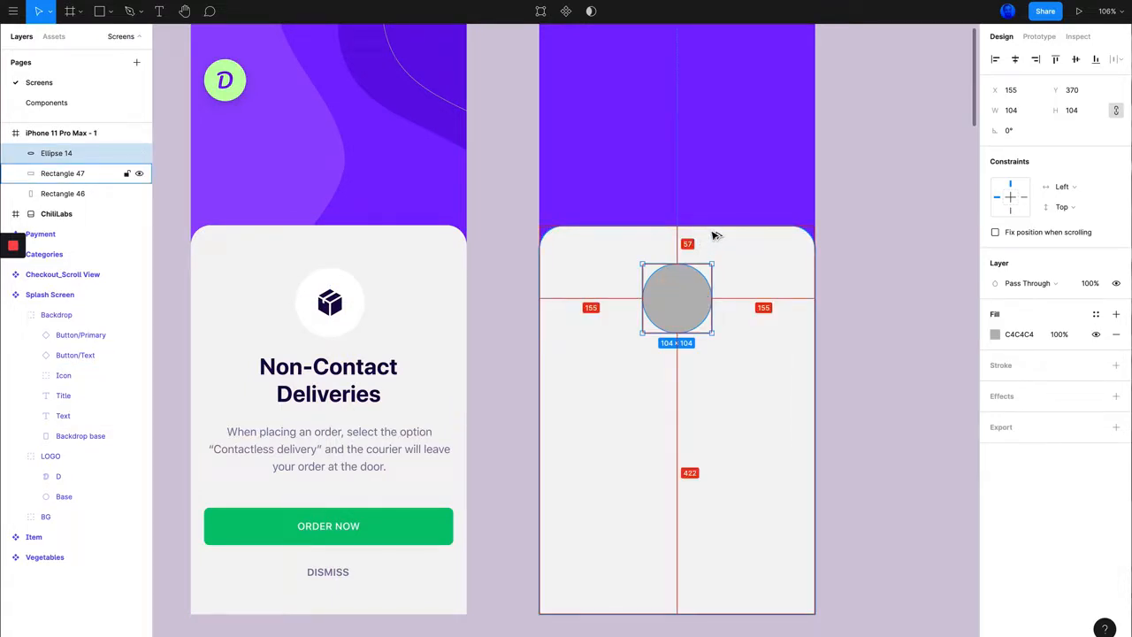
key(alt+Down)
key(alt+Down)
key(alt+Down)
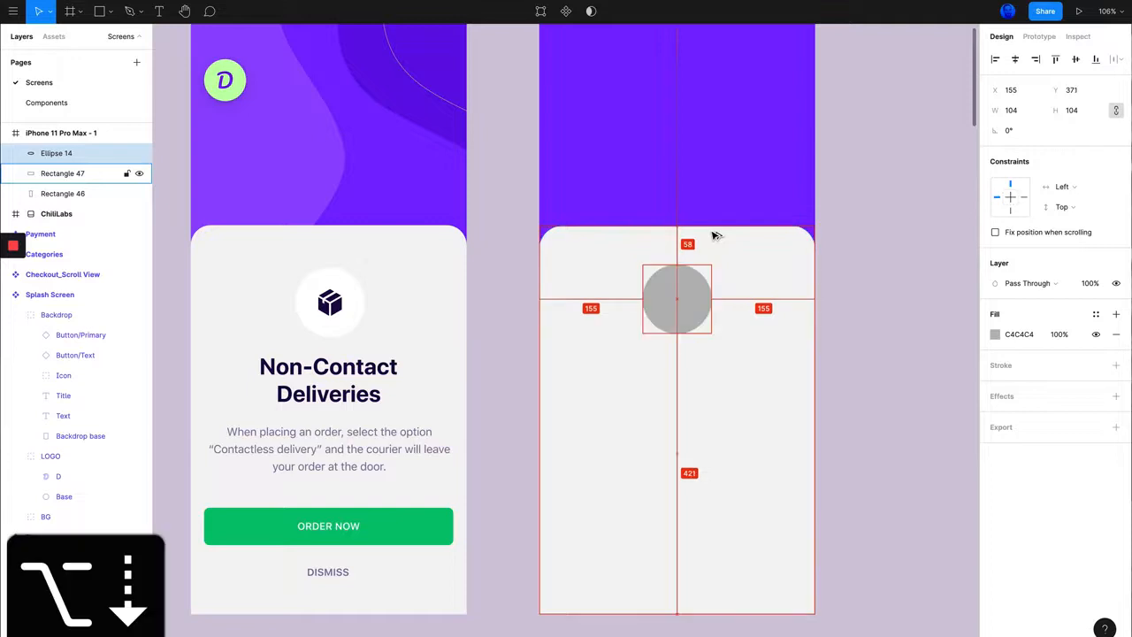
key(alt+Down)
key(alt+Down)
key(alt+Down)
key(alt+Down)
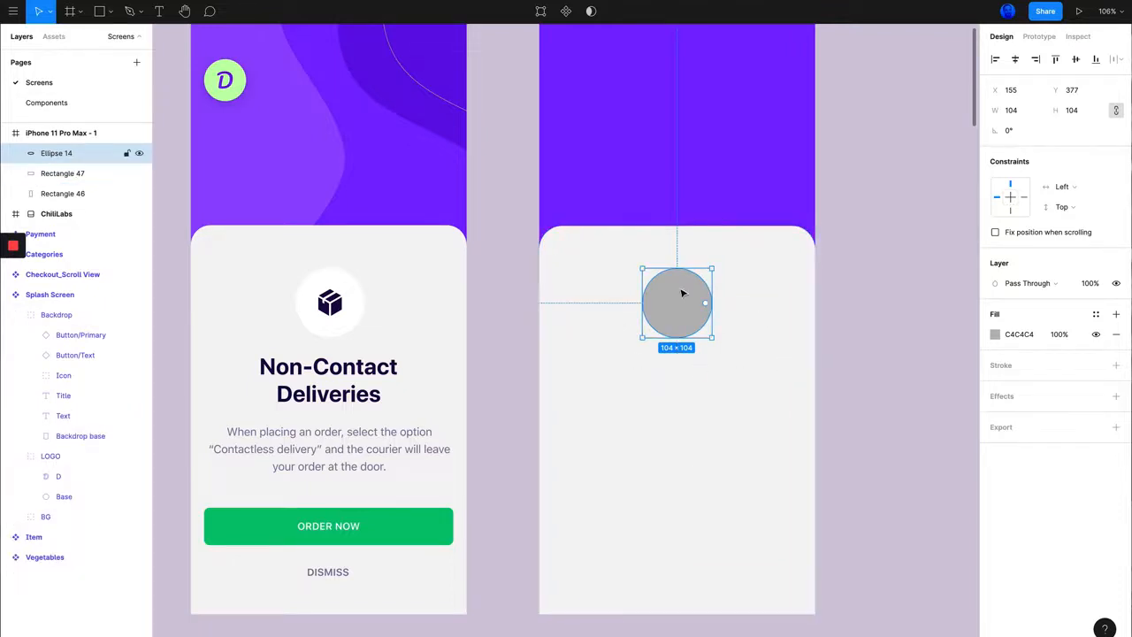
Step: Duplicate the grey circle, keeping the copy at X 155, Y 377
mouse_move(690, 299)
mouse_down()
mouse_move(672, 302)
mouse_move(705, 301)
mouse_move(692, 286)
mouse_up()
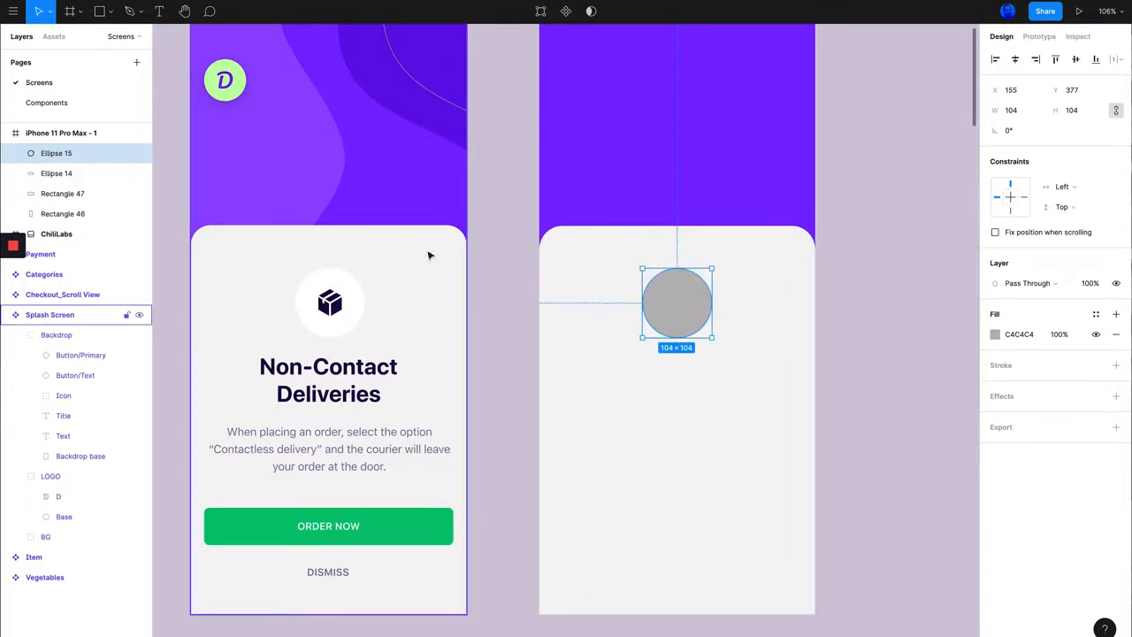
Step: Fill the duplicated circle with white FFFFFF sampled from the Splash Screen's icon circle, and deselect it
click(996, 334)
click(844, 514)
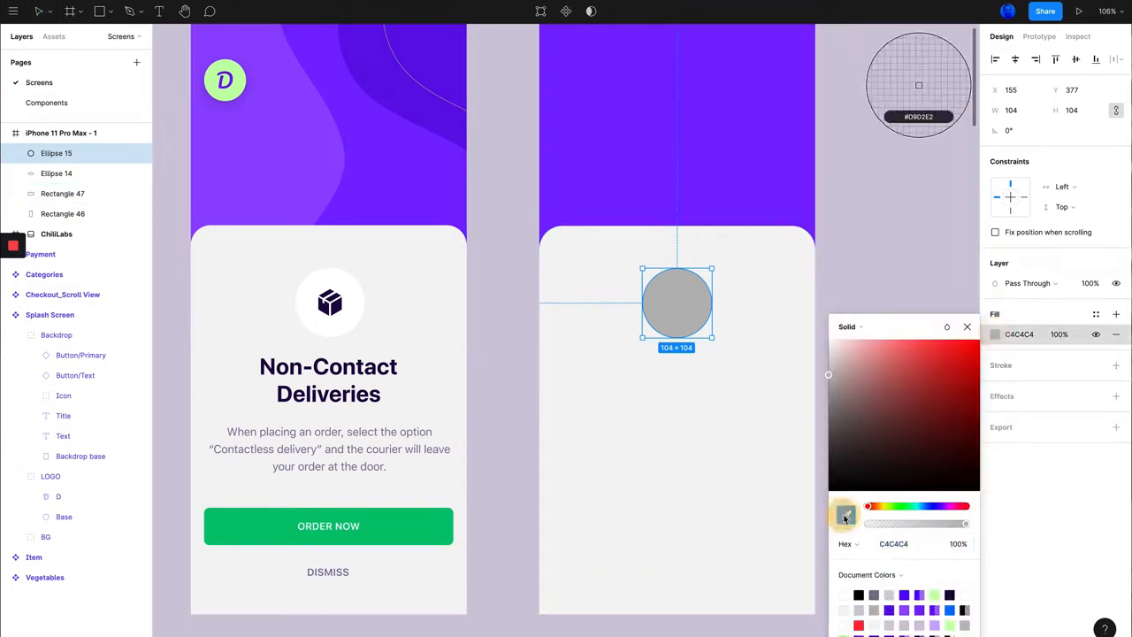
click(352, 301)
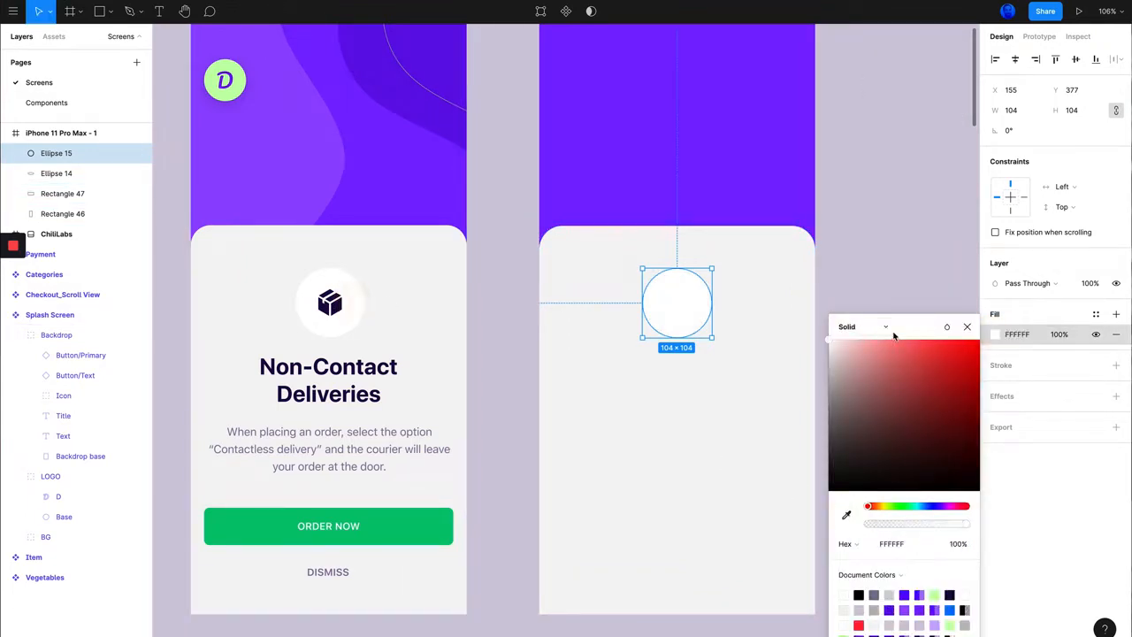
click(1072, 515)
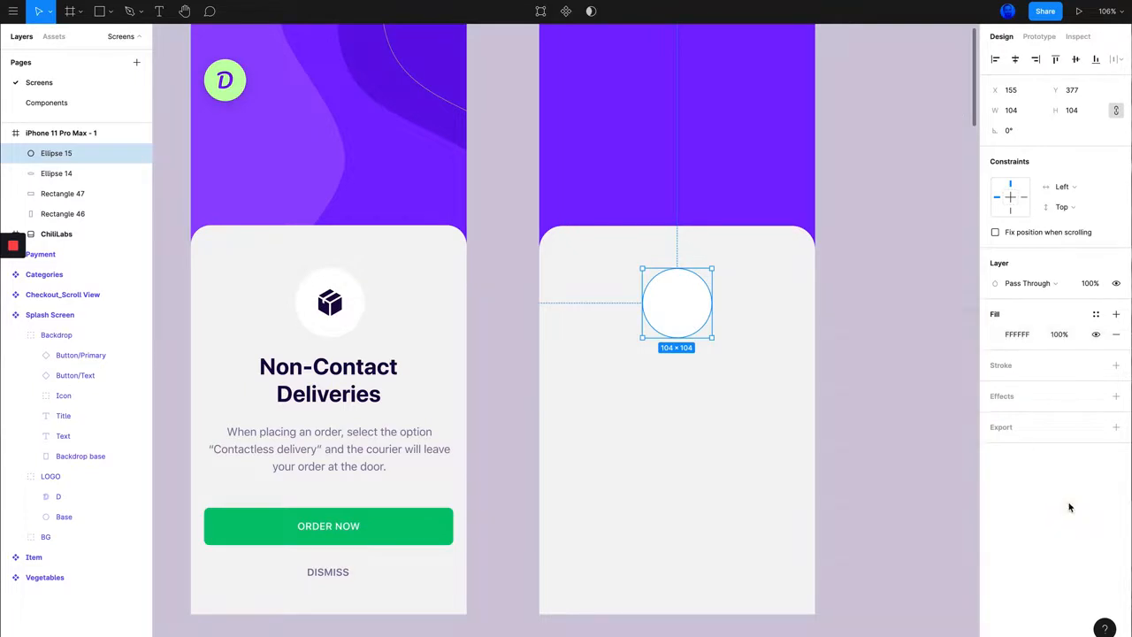
click(878, 317)
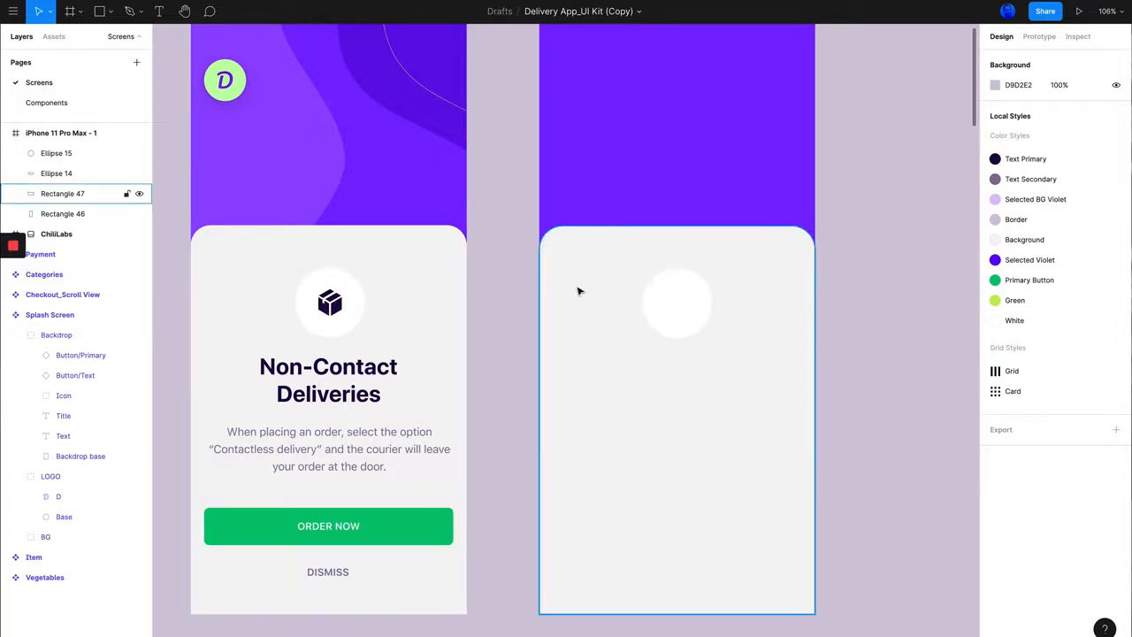
Step: Switch to the Evericons for Figma resource page and review the icon set's preview and licence description
scroll(578, 291, up, 2)
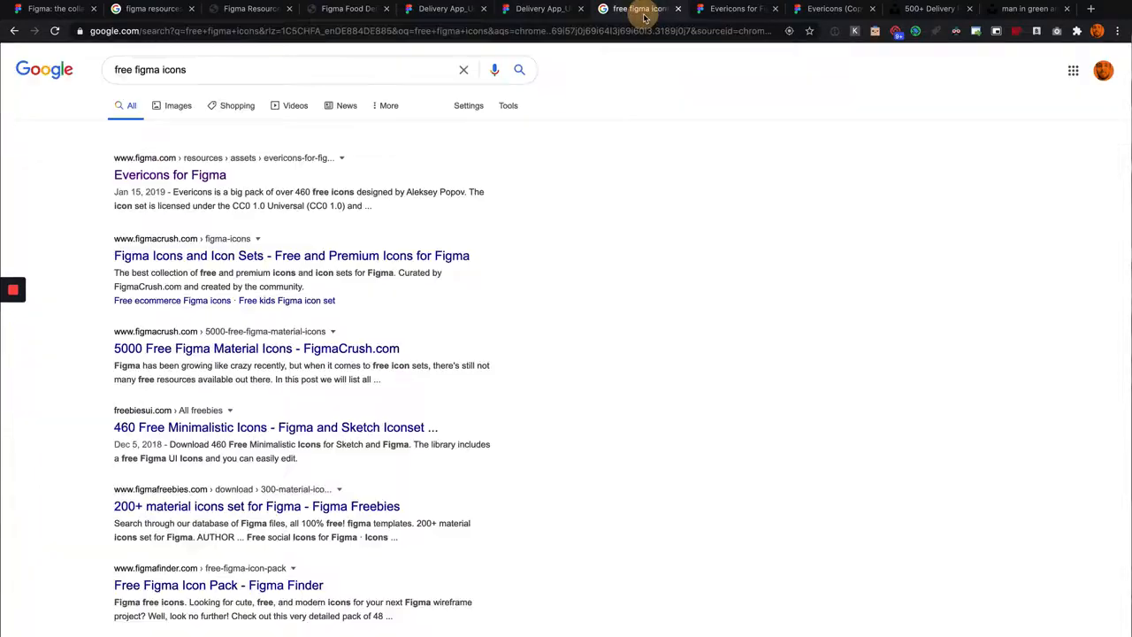
click(637, 9)
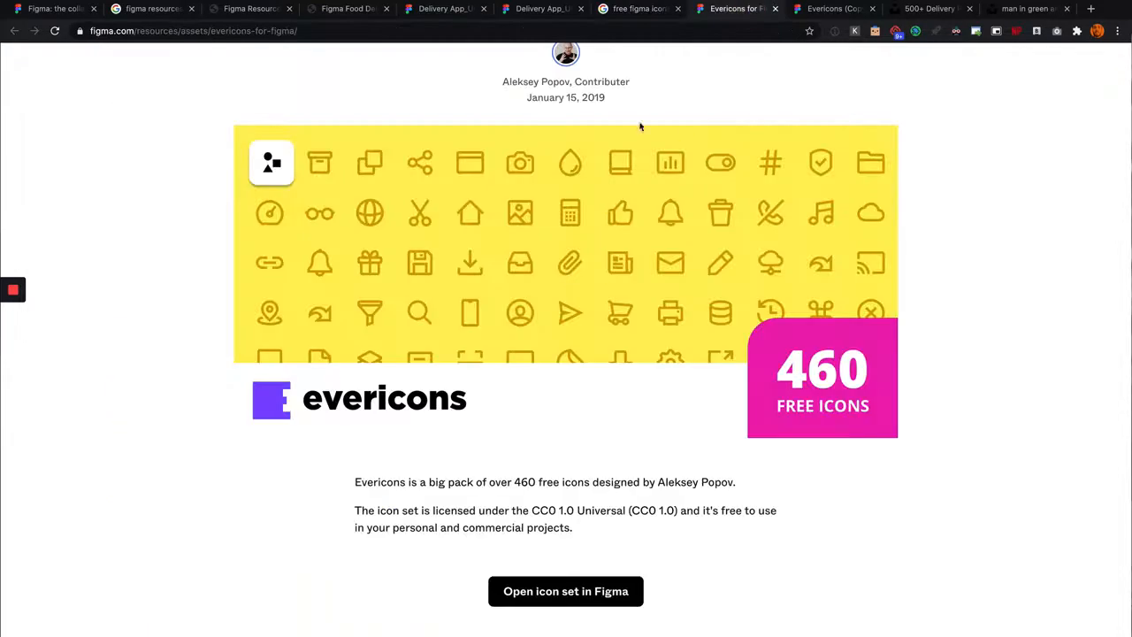
scroll(596, 257, down, 4)
scroll(596, 255, up, 6)
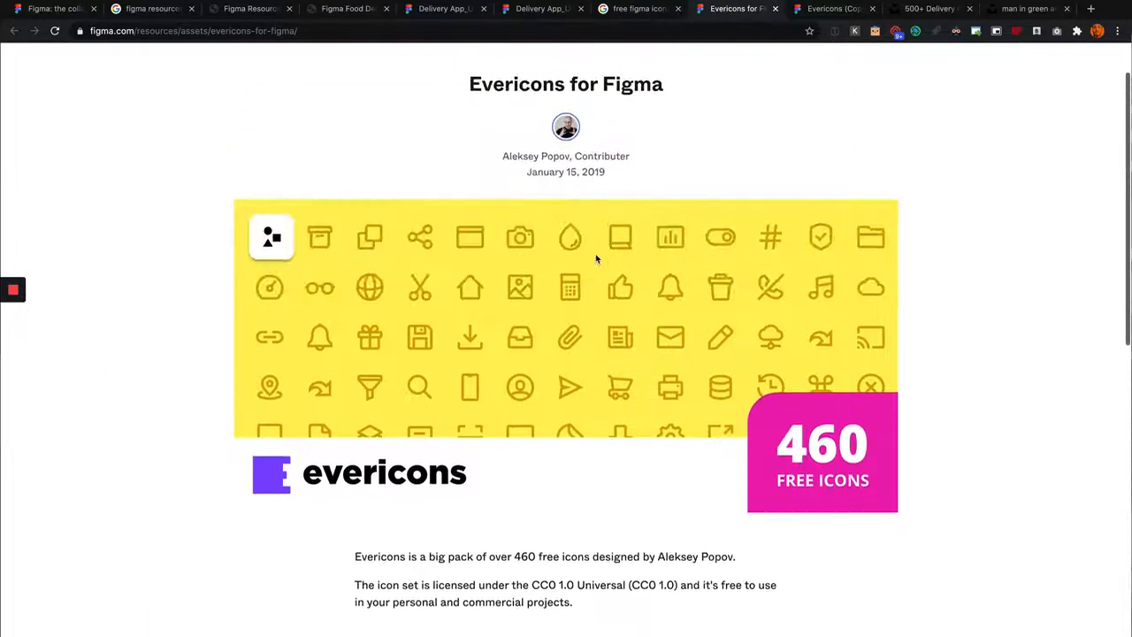
scroll(724, 254, down, 2)
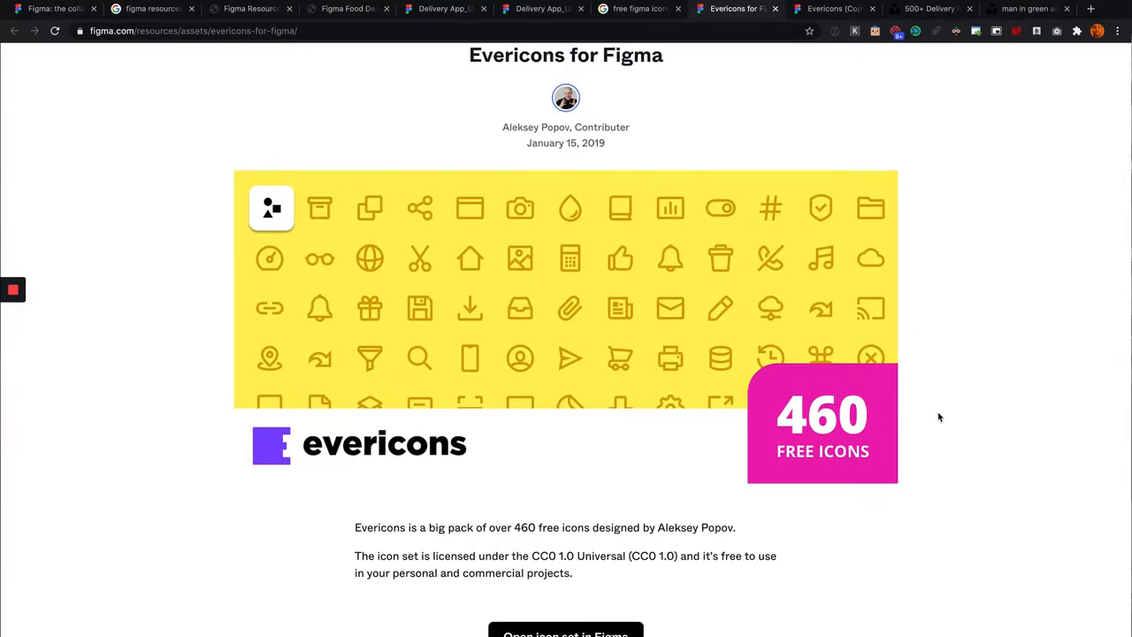
scroll(649, 398, down, 2)
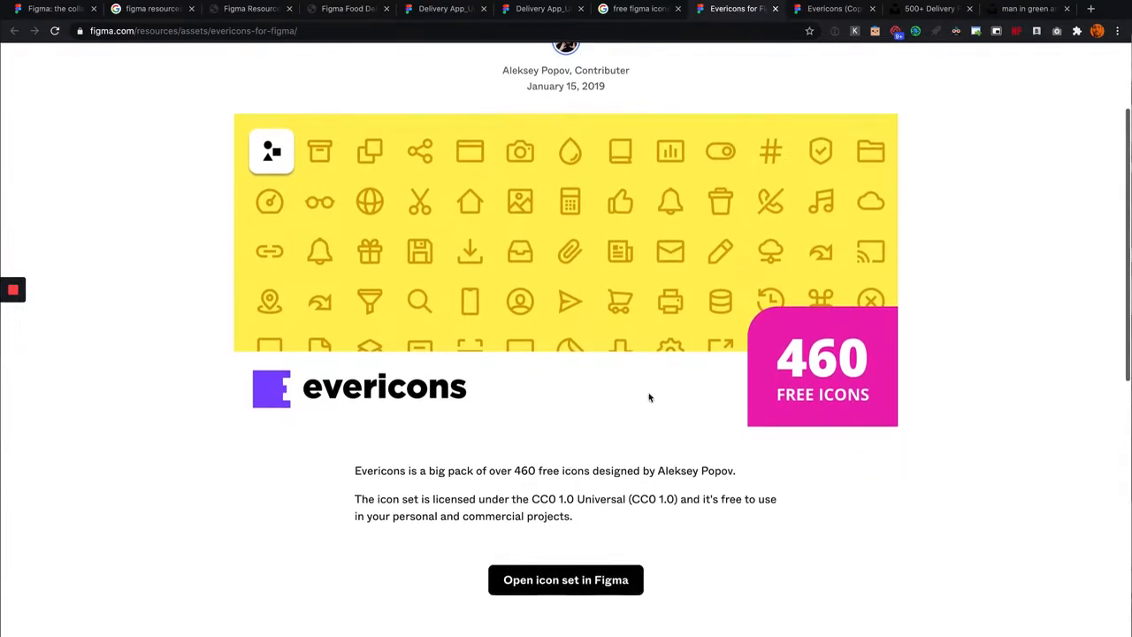
Step: Switch to the Evericons (Copy) file and toggle its interface visibility twice
click(829, 10)
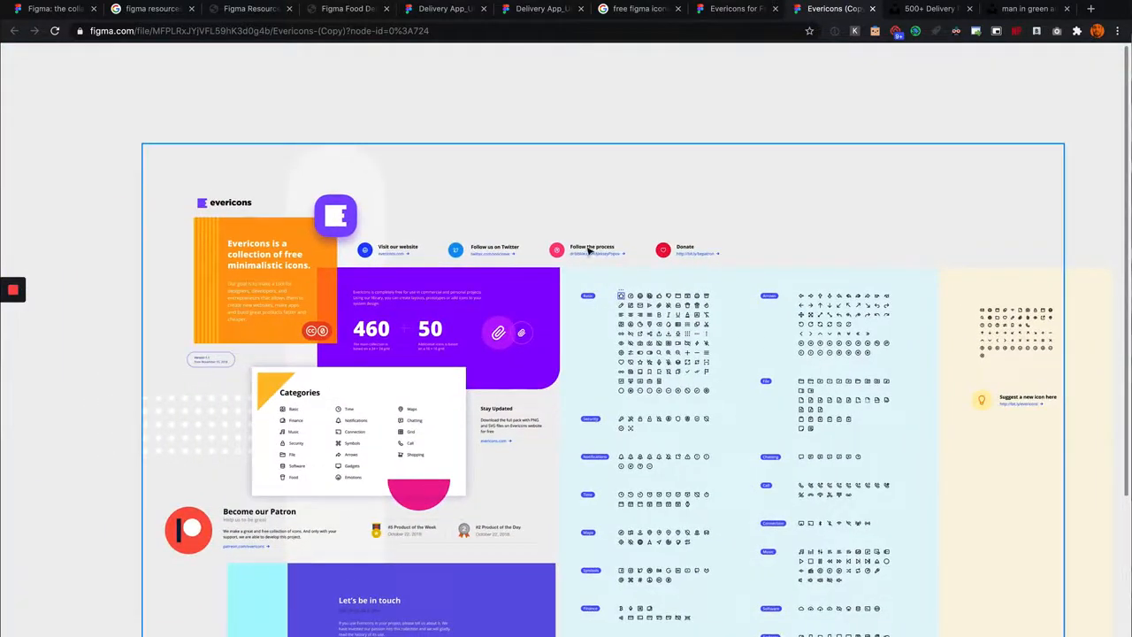
right_click(768, 94)
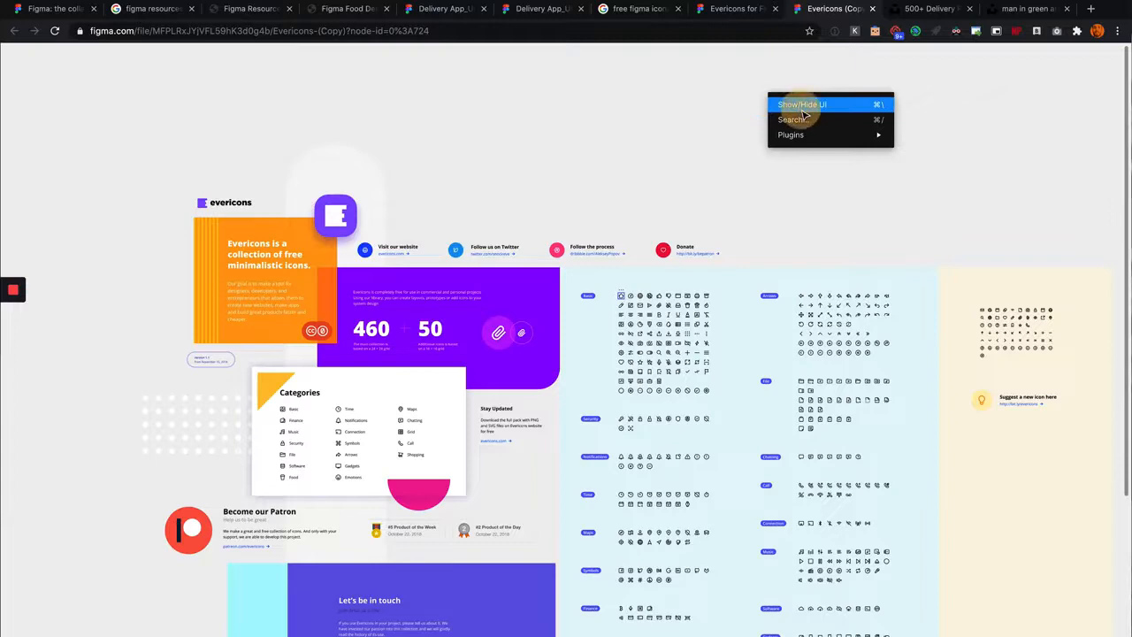
click(797, 111)
right_click(688, 105)
click(709, 113)
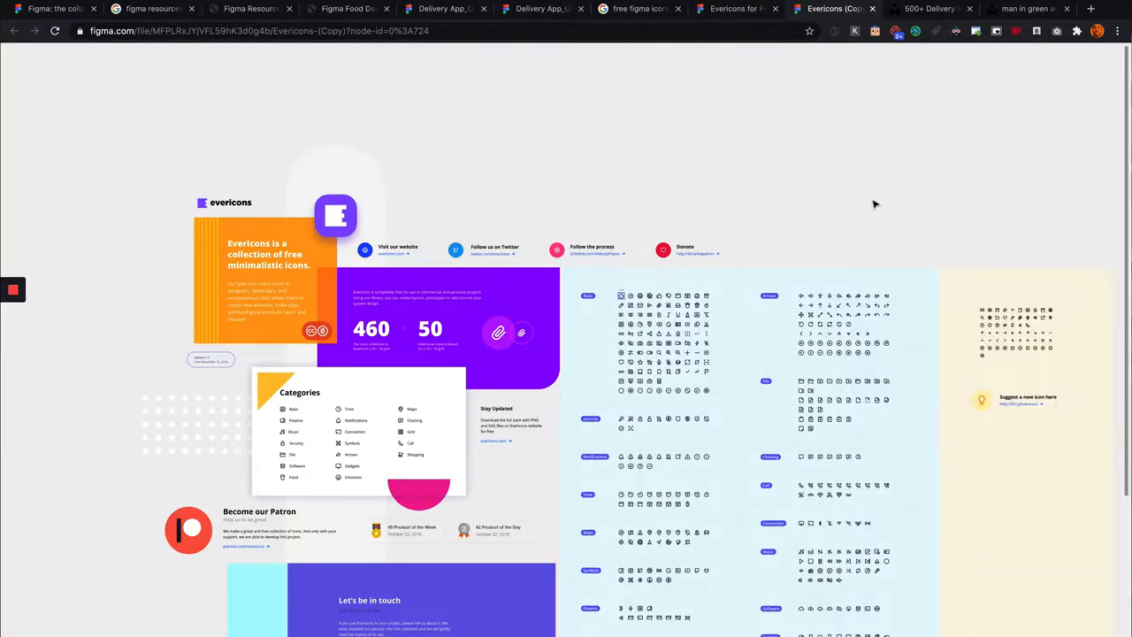
Step: Copy the globe icon from the Basic category of the Evericons sheet
scroll(875, 203, right, 1)
scroll(550, 308, up, 5)
scroll(549, 266, right, 2)
scroll(495, 213, right, 2)
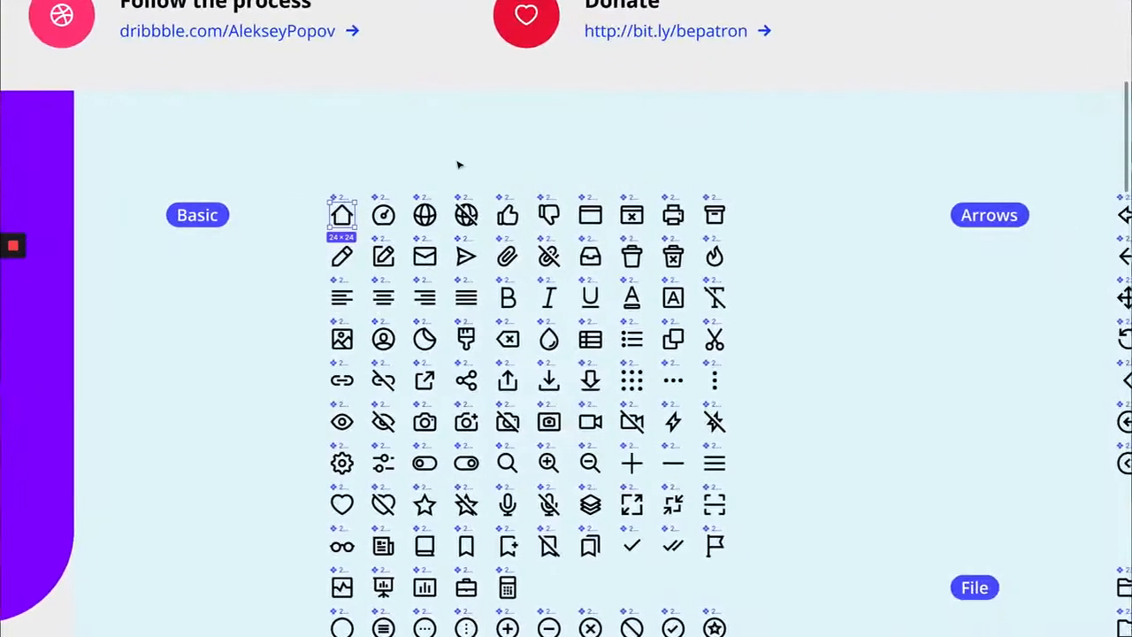
scroll(447, 177, up, 5)
click(442, 181)
scroll(447, 193, left, 1)
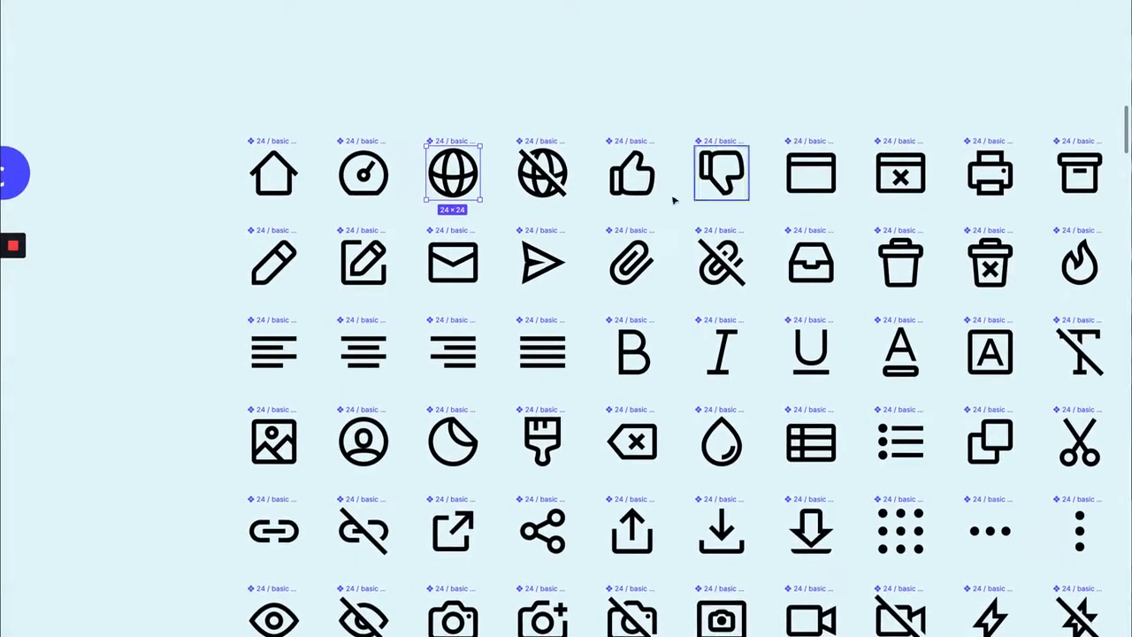
scroll(484, 184, left, 1)
key(super+c)
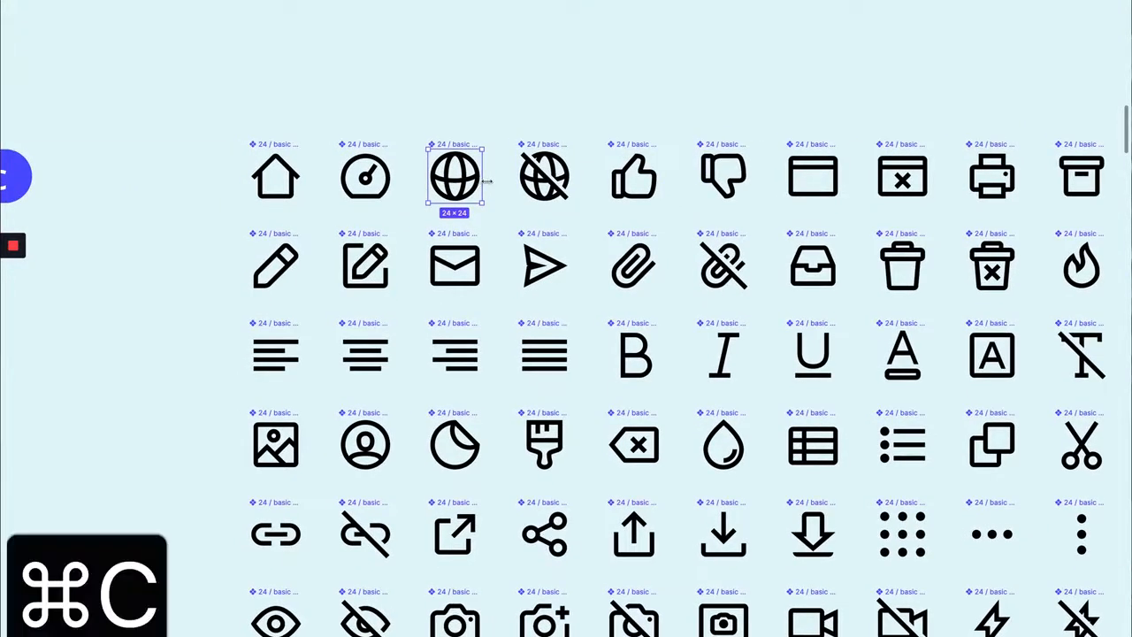
Step: Paste the globe icon into the iPhone 11 Pro Max frame and centre it in the white circle at X 195, Y 417
scroll(512, 101, up, 2)
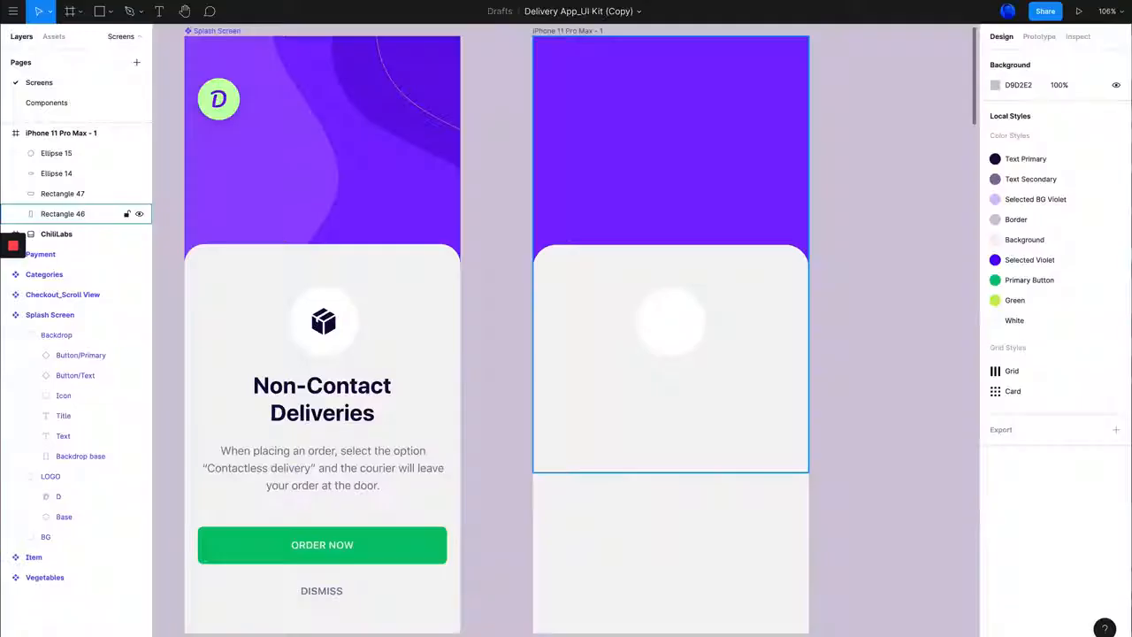
click(661, 331)
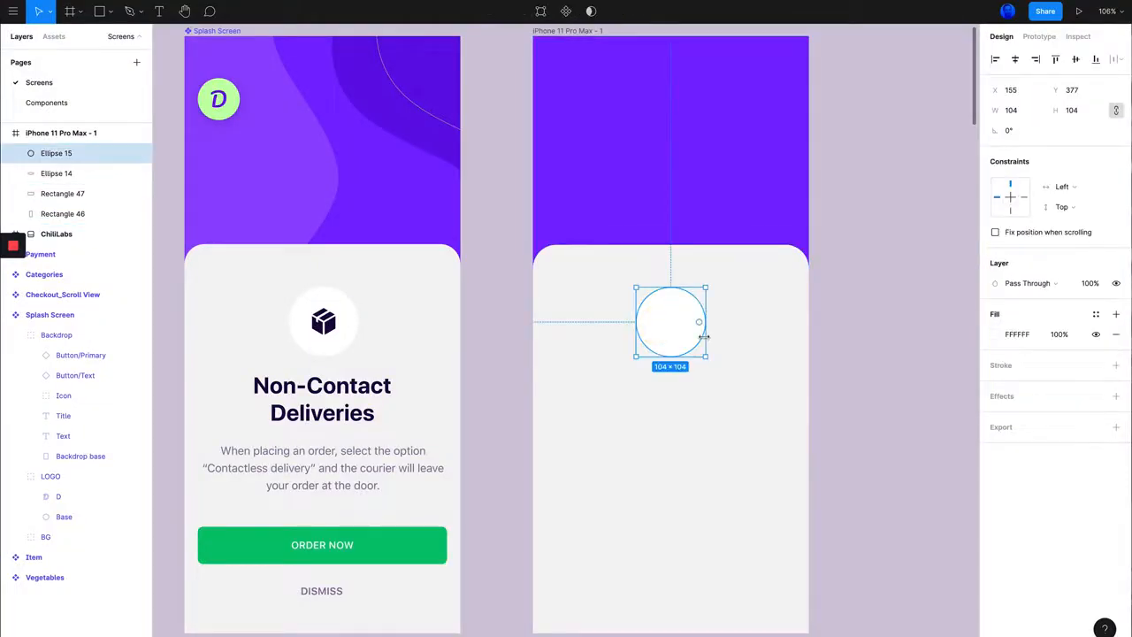
key(super+v)
scroll(669, 332, up, 5)
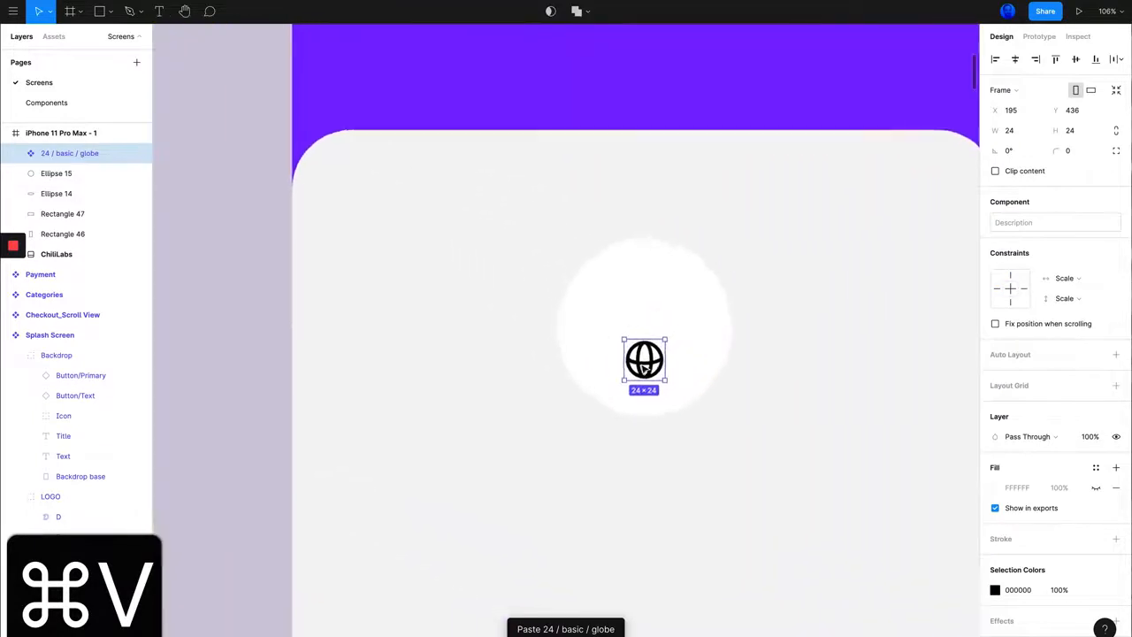
drag(644, 359, 646, 336)
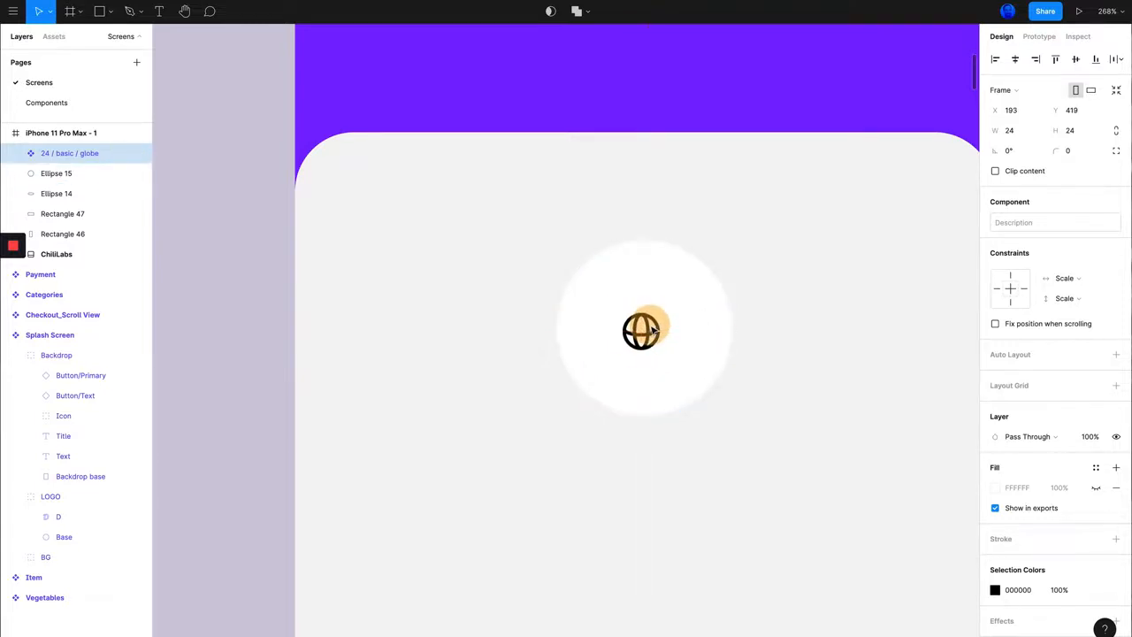
Step: Try to enlarge the globe icon freely from its corner, and undo each attempt
drag(666, 307, 711, 286)
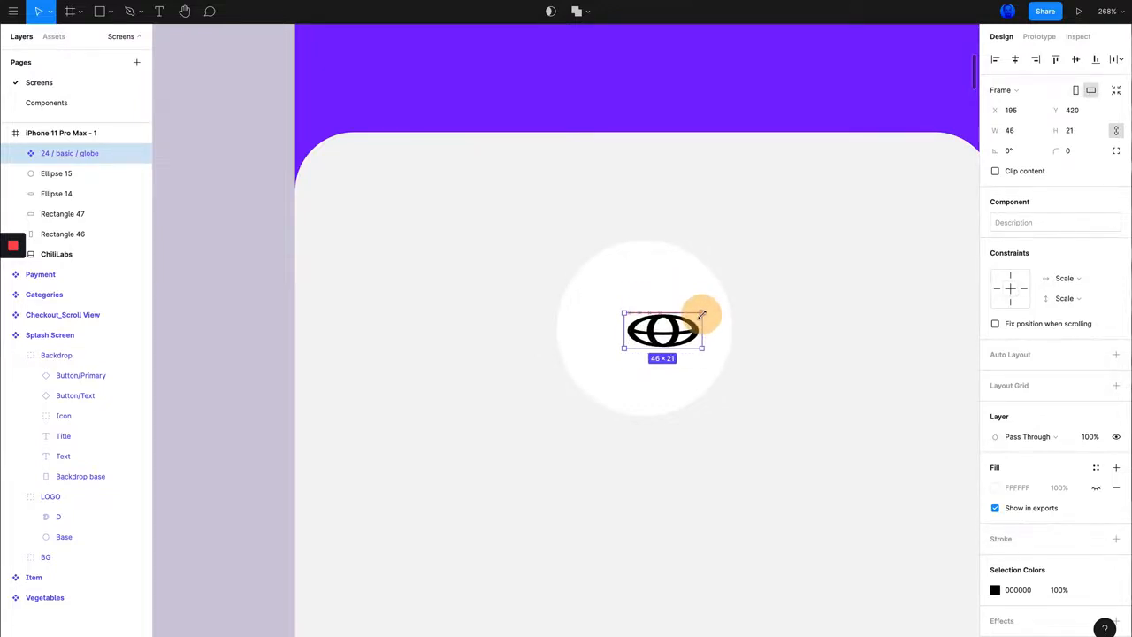
key(super+z)
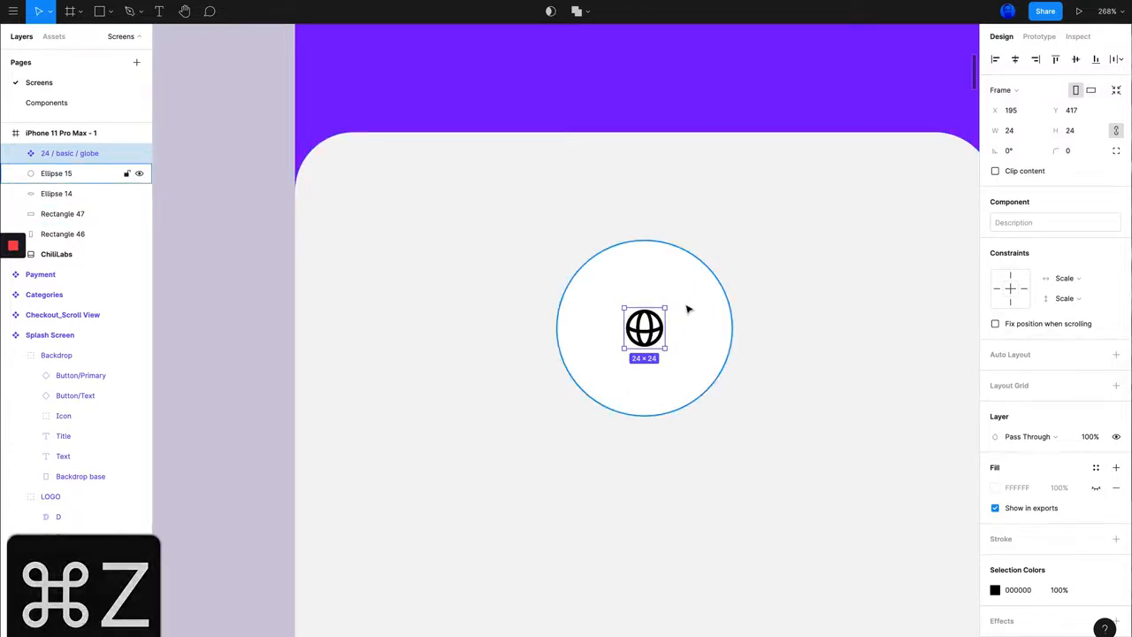
drag(664, 307, 710, 296)
key(super+z)
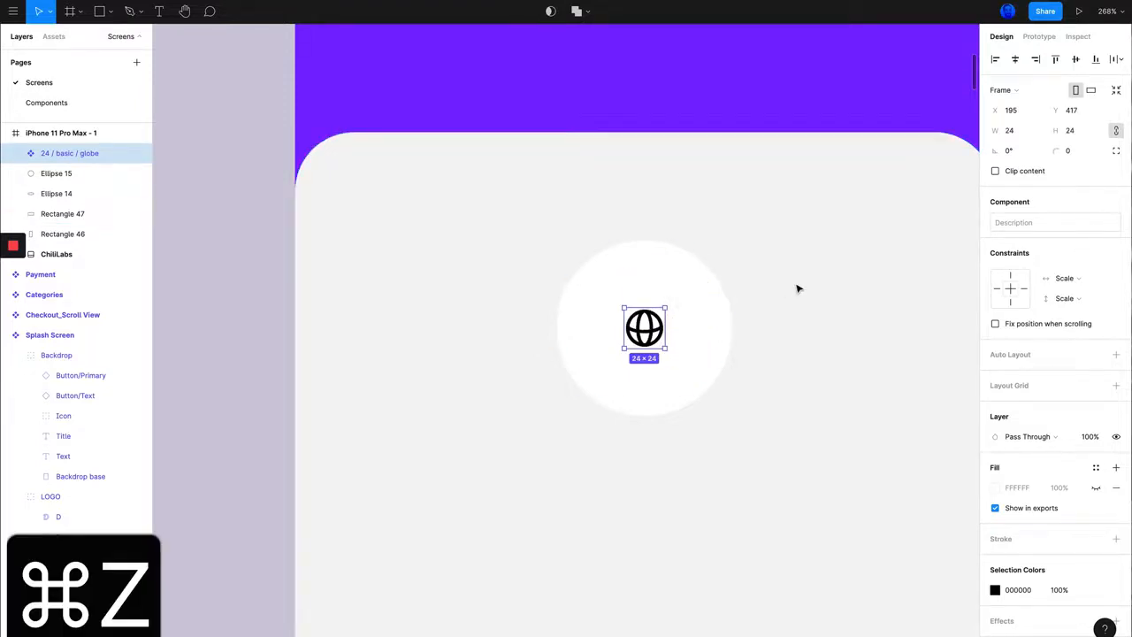
Step: Scale the globe icon proportionally about its centre to 46 × 46, placing it at X 184, Y 406
mouse_move(645, 336)
mouse_down()
mouse_move(662, 336)
mouse_move(646, 336)
mouse_up()
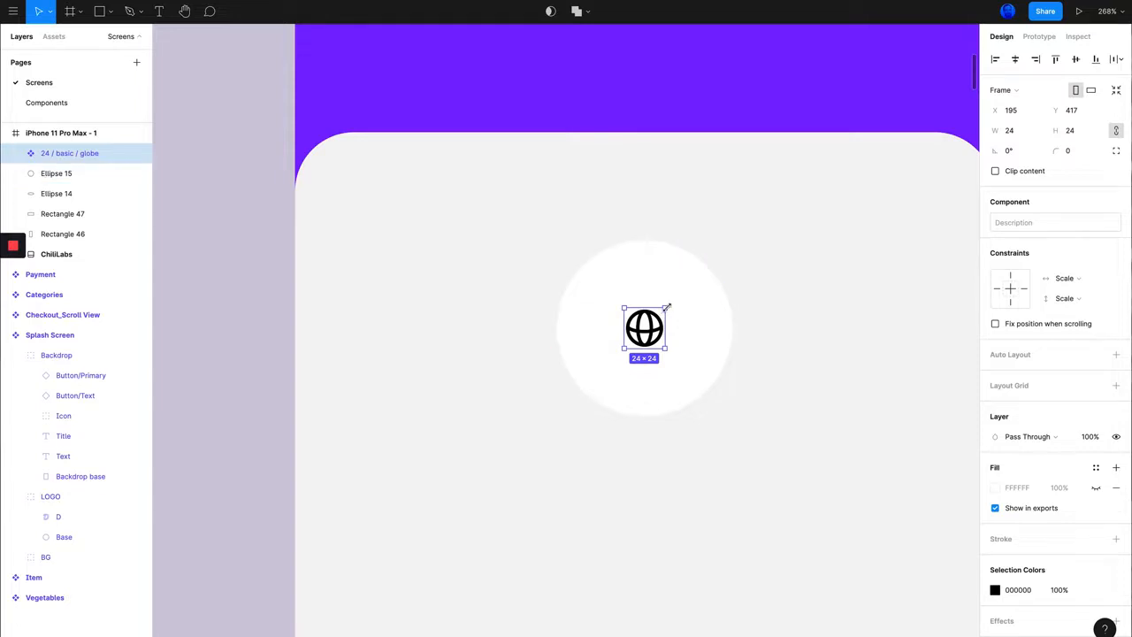
drag(666, 309, 684, 292)
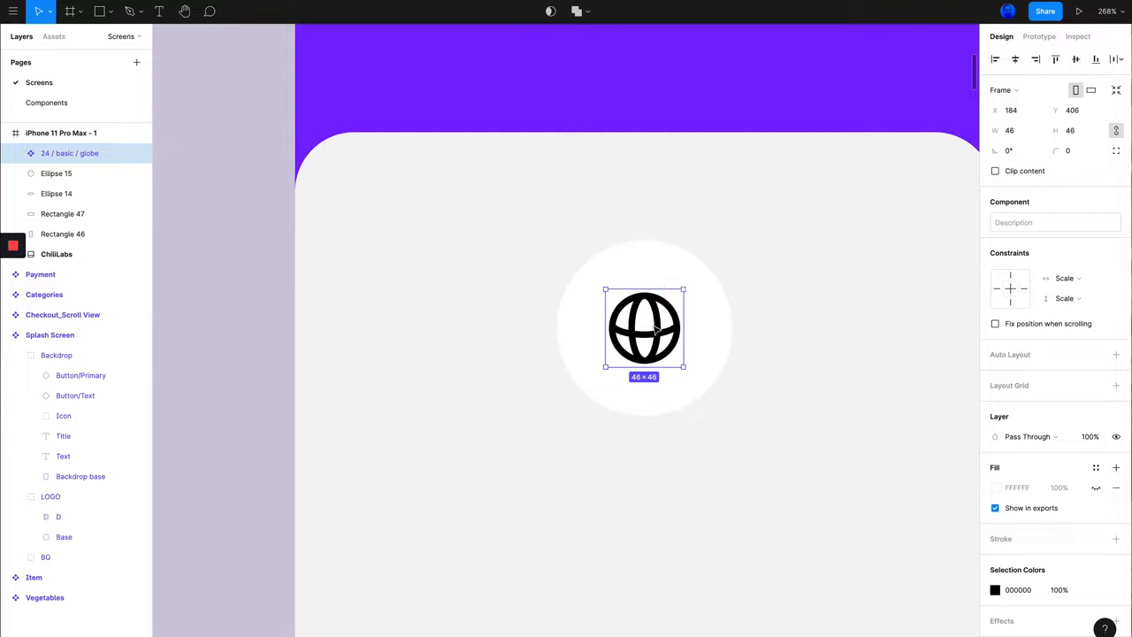
drag(648, 336, 649, 337)
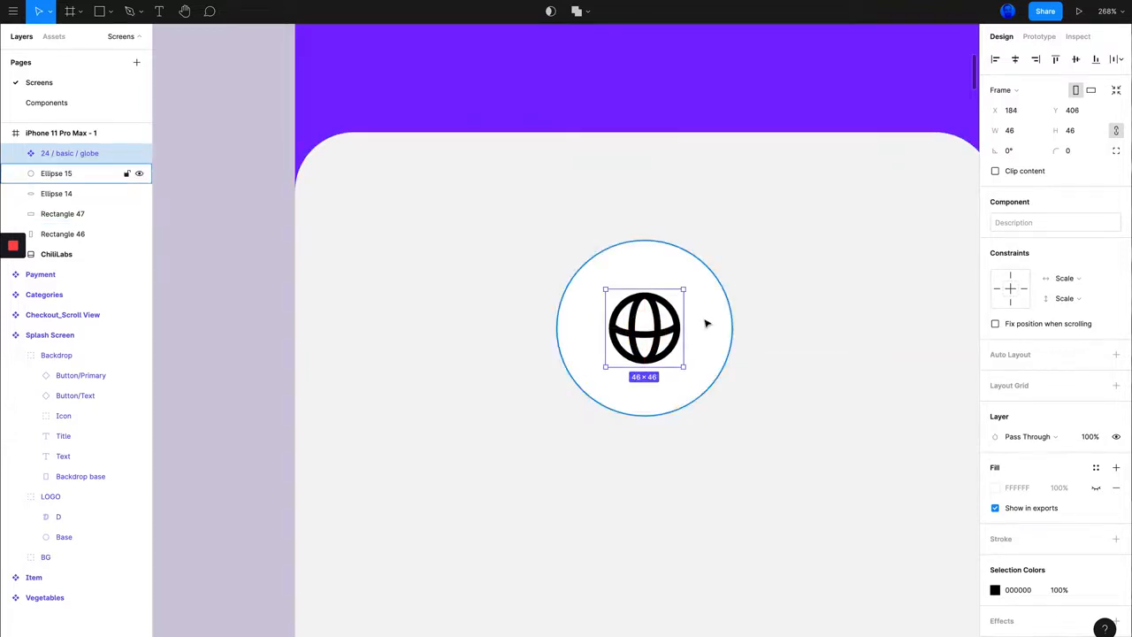
Step: Copy the Box icon frame nested inside the Splash Screen's Icon group
scroll(708, 324, down, 5)
scroll(698, 324, up, 5)
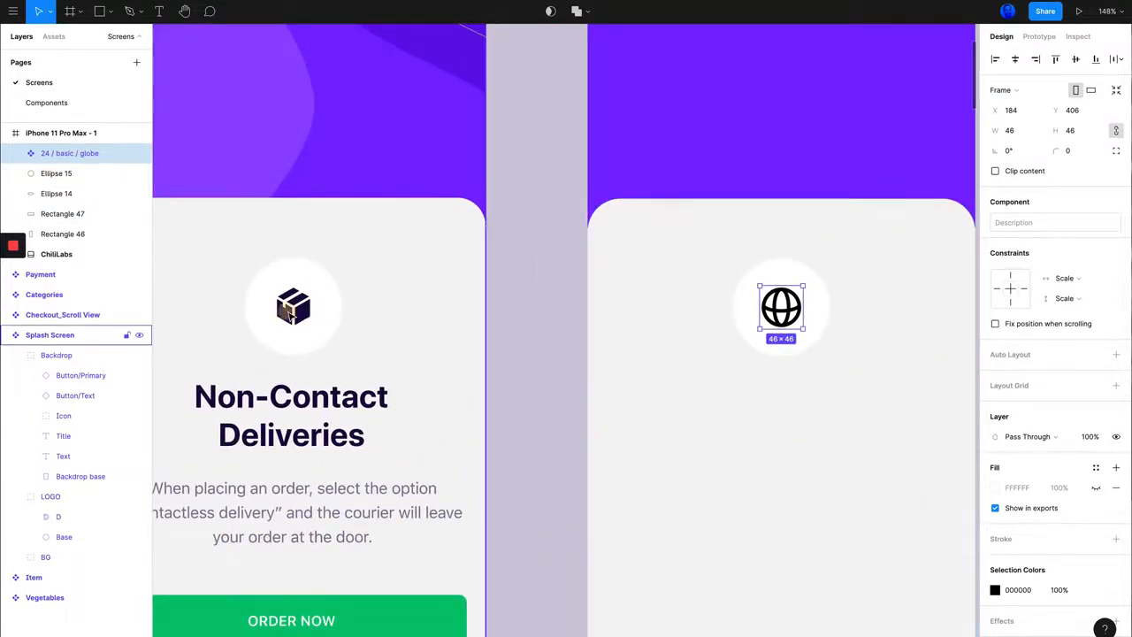
click(289, 308)
double_click(298, 313)
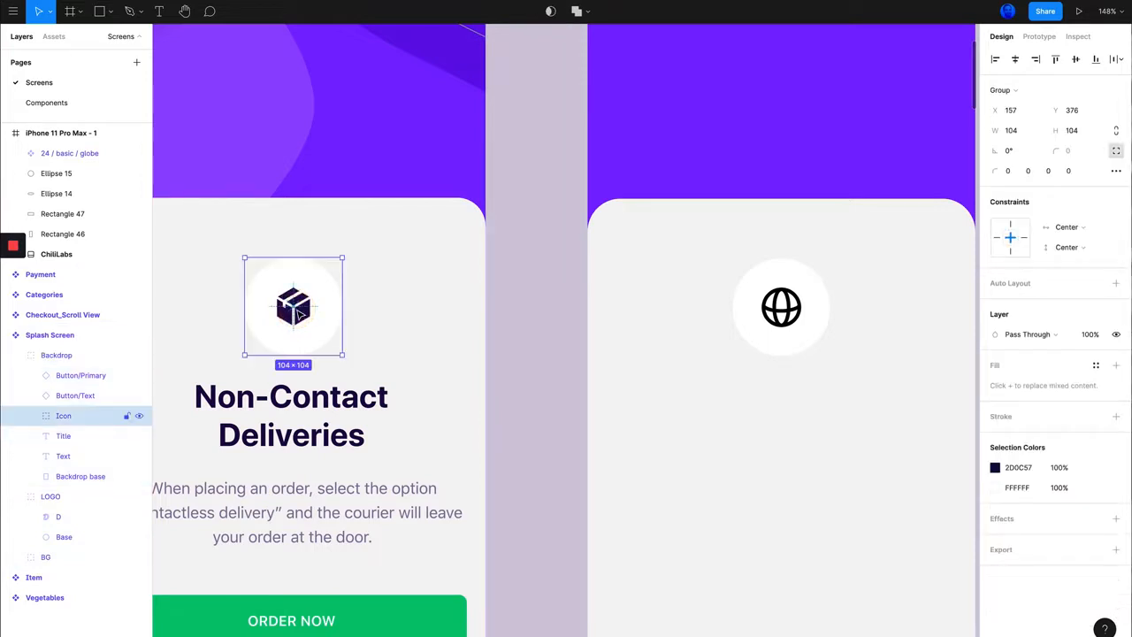
double_click(298, 313)
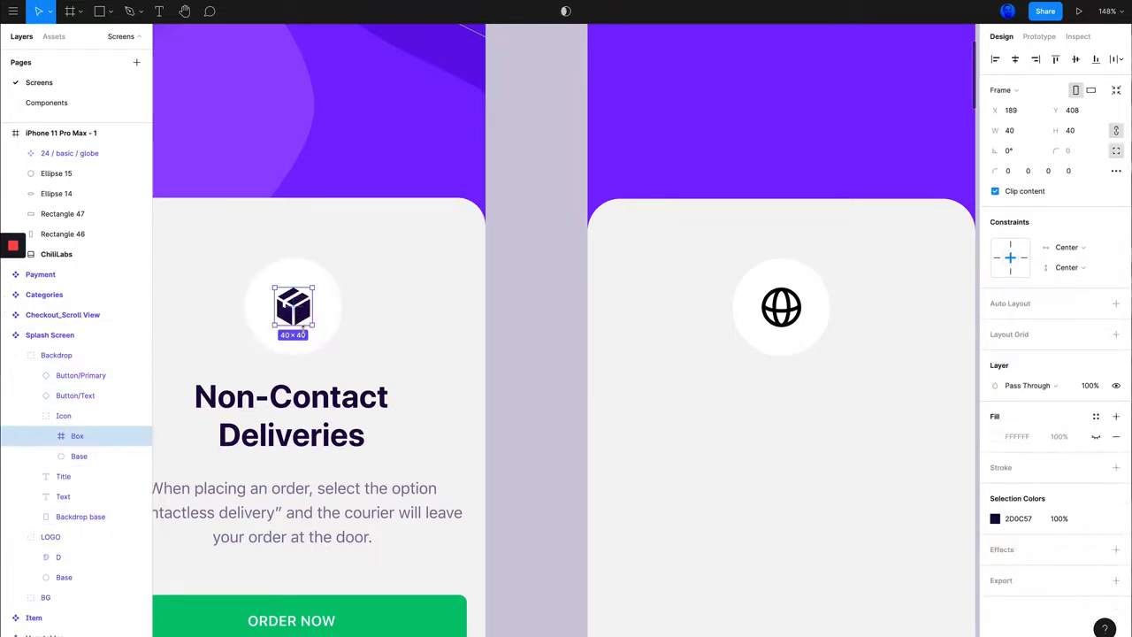
key(super+c)
Step: Replace the globe icon with the copied Box icon, centring it in the white circle of the iPhone 11 Pro Max frame
click(799, 310)
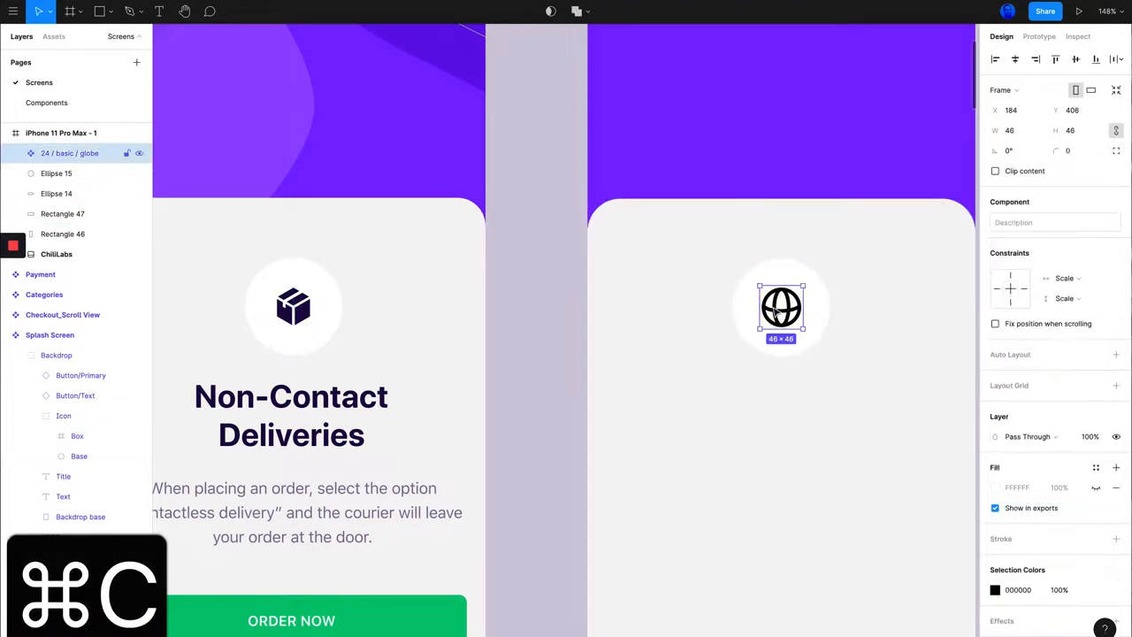
key(BackSpace)
key(super+v)
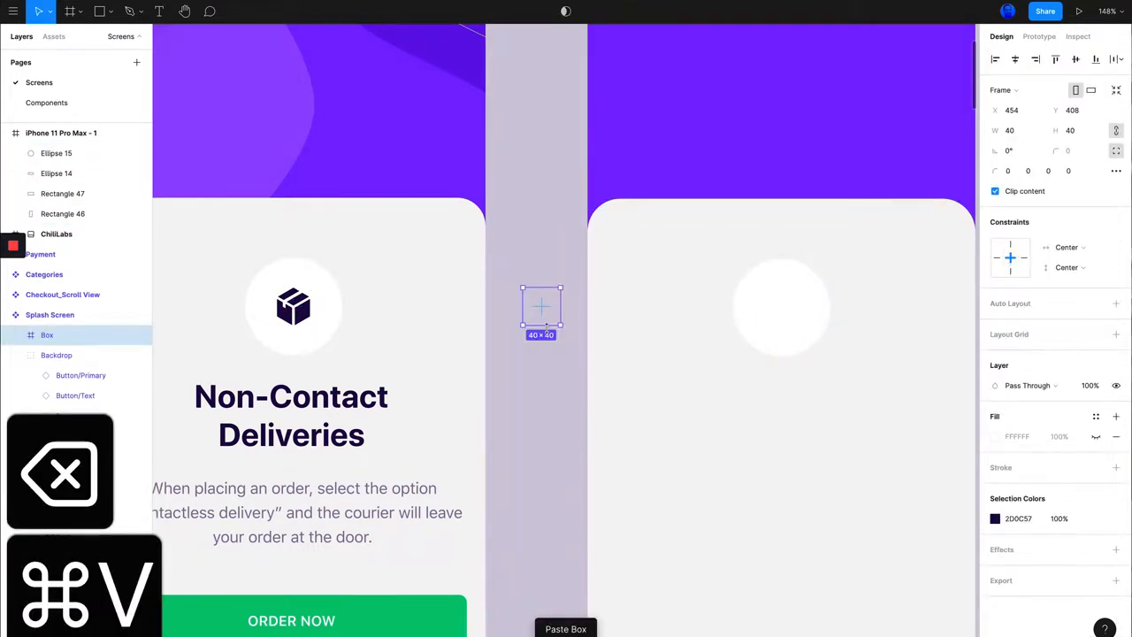
key(super+z)
click(822, 305)
key(super+v)
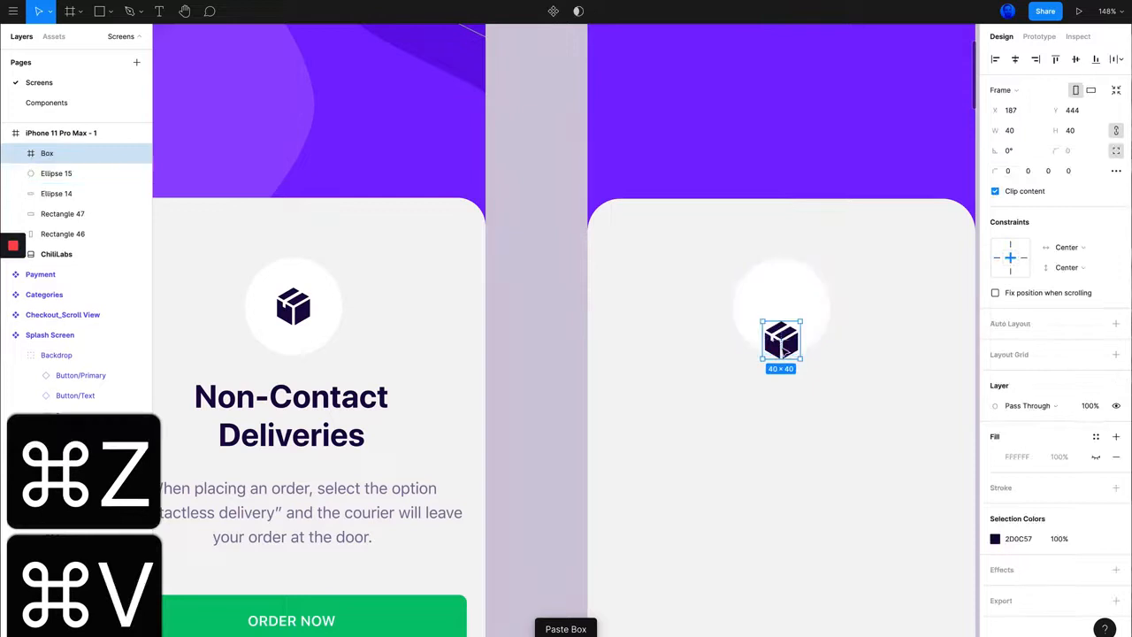
drag(784, 341, 782, 311)
Step: Revisit the Evericons resource page and browse the icon categories in the Evericons (Copy) file
scroll(779, 319, right, 3)
scroll(626, 344, down, 5)
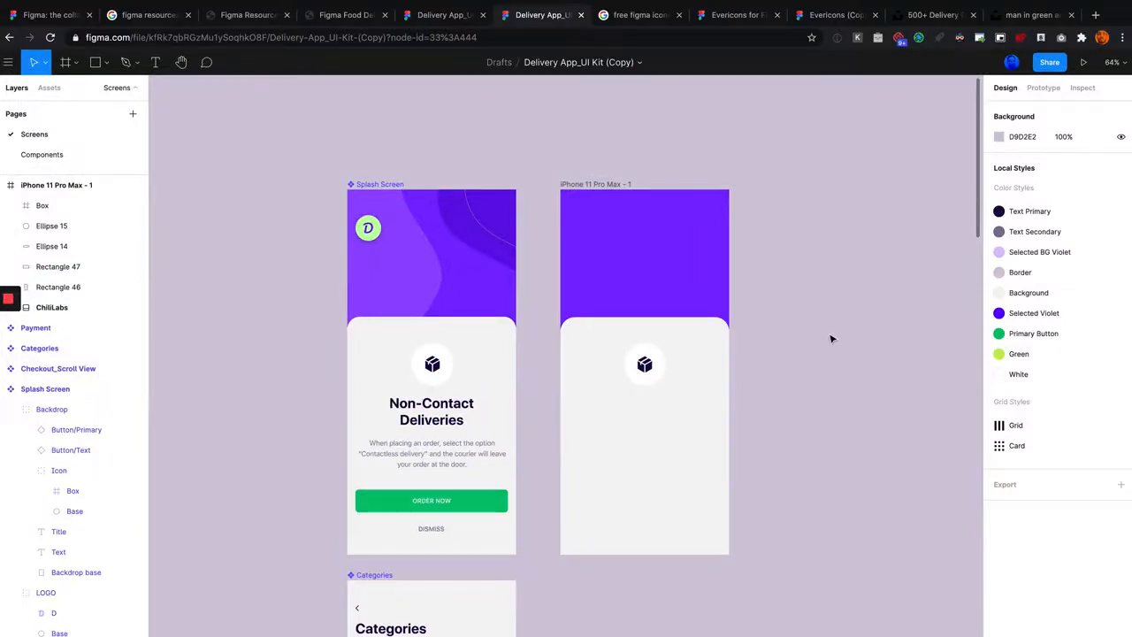
click(741, 16)
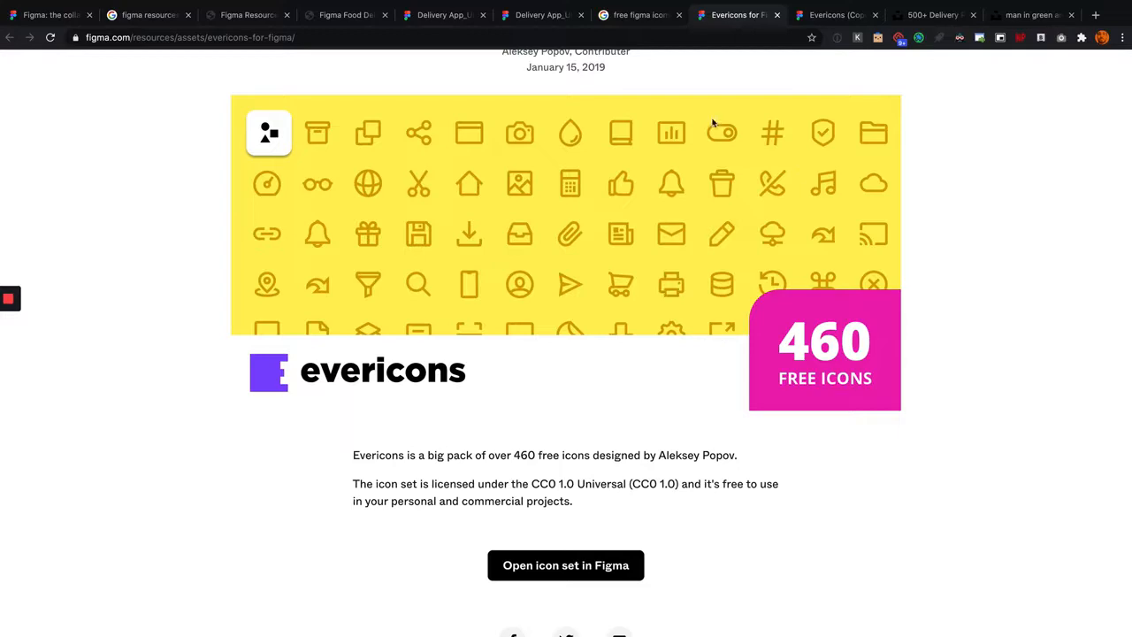
click(821, 16)
scroll(805, 272, down, 6)
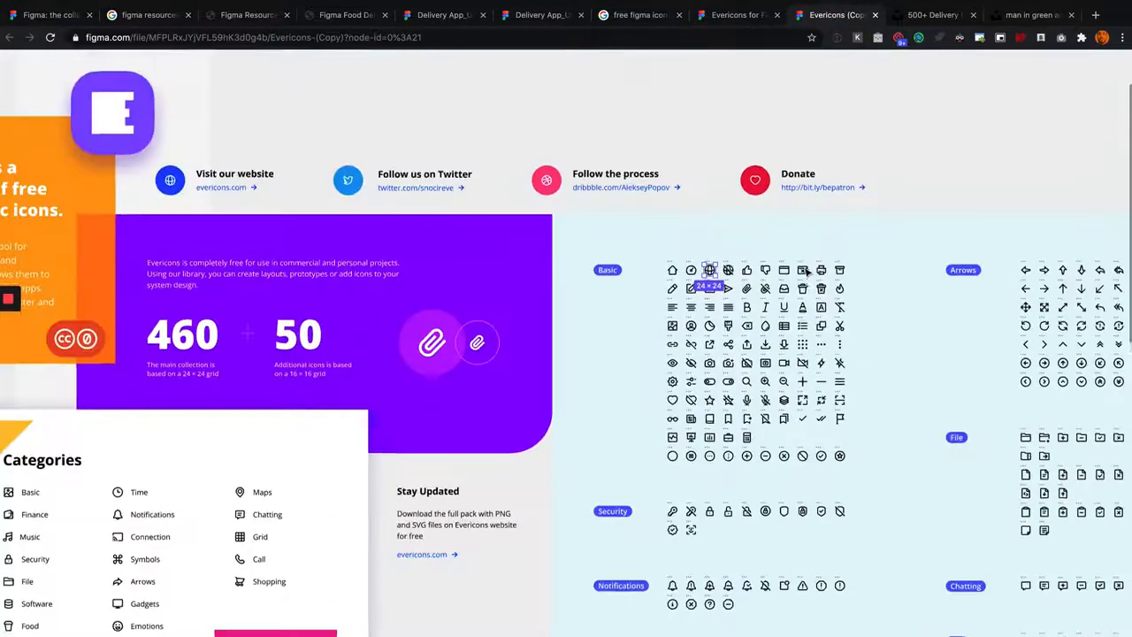
scroll(805, 272, down, 5)
scroll(804, 339, up, 10)
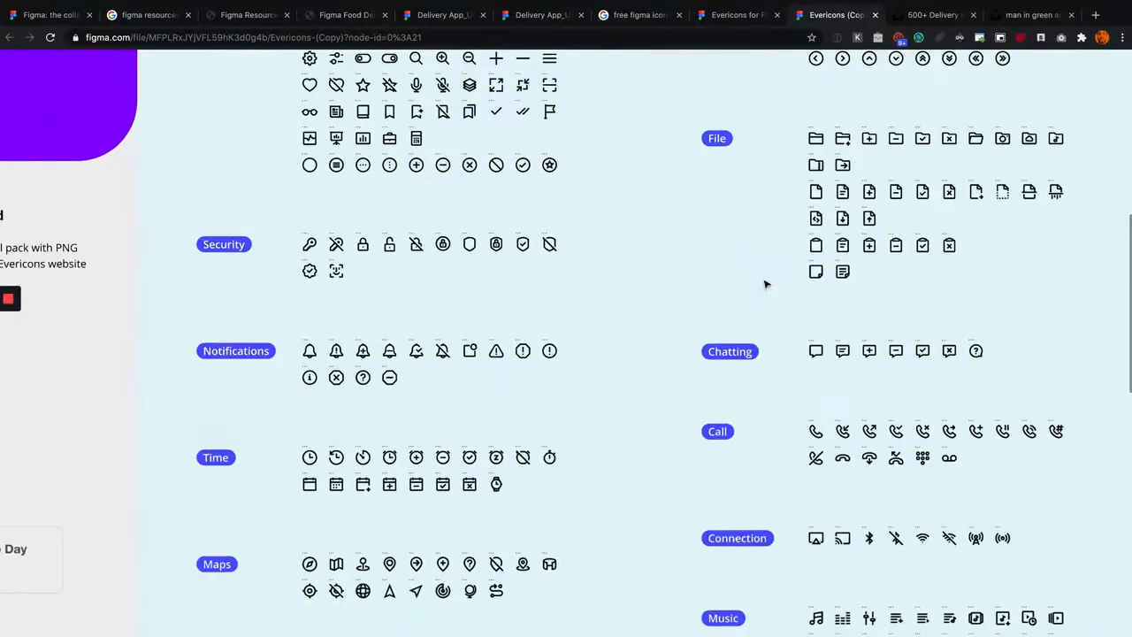
Step: Switch from the Evericons (Copy) file to Delivery App_UI Kit (Copy) and look over its Splash Screen, Categories, Vegetables and item screens
scroll(480, 164, up, 3)
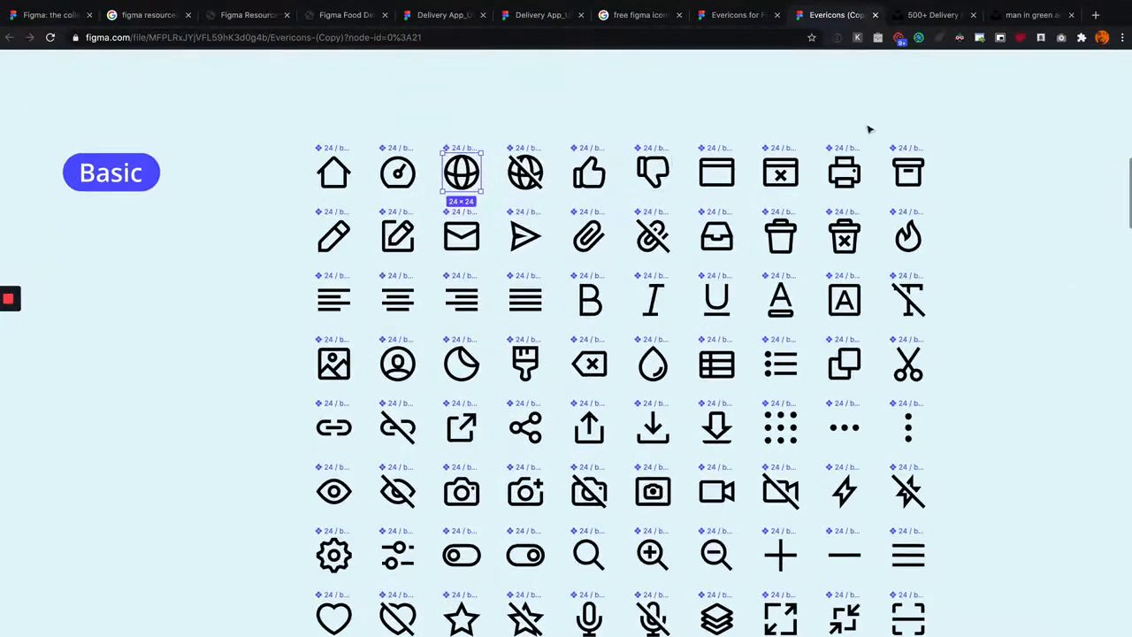
scroll(608, 82, down, 2)
scroll(609, 81, down, 2)
click(542, 15)
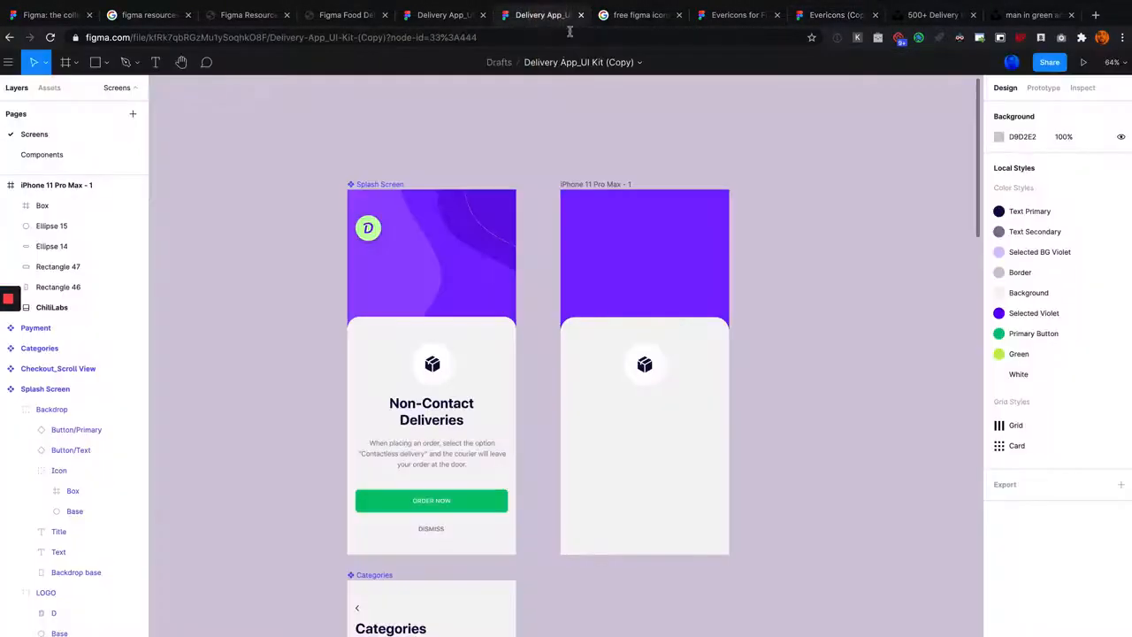
scroll(552, 252, down, 3)
scroll(552, 251, left, 1)
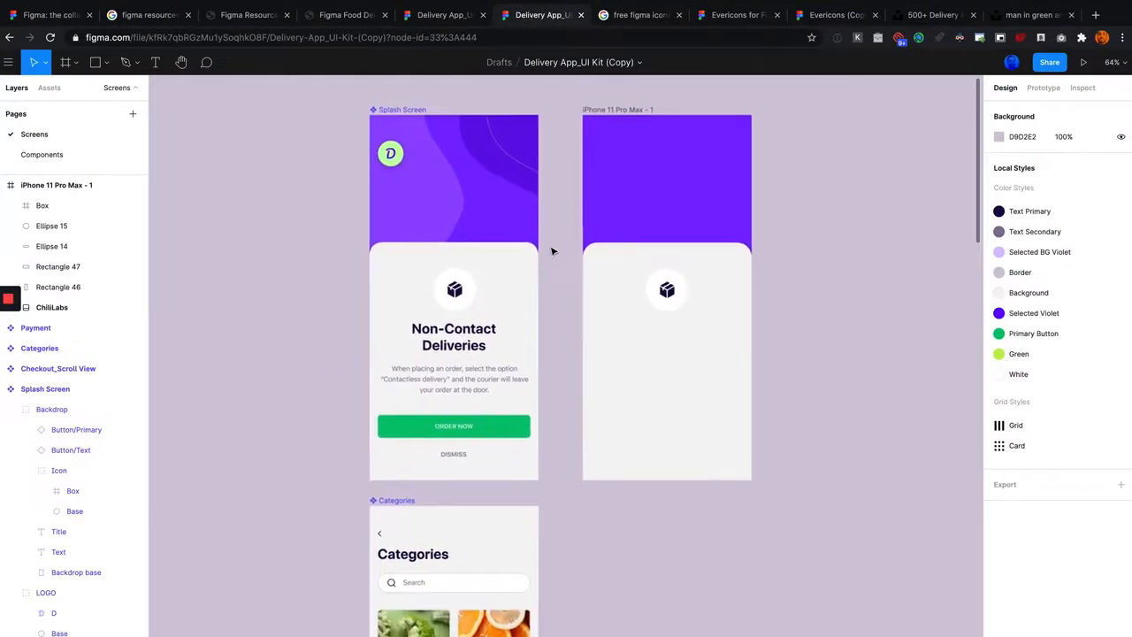
scroll(557, 240, down, 4)
scroll(558, 240, left, 1)
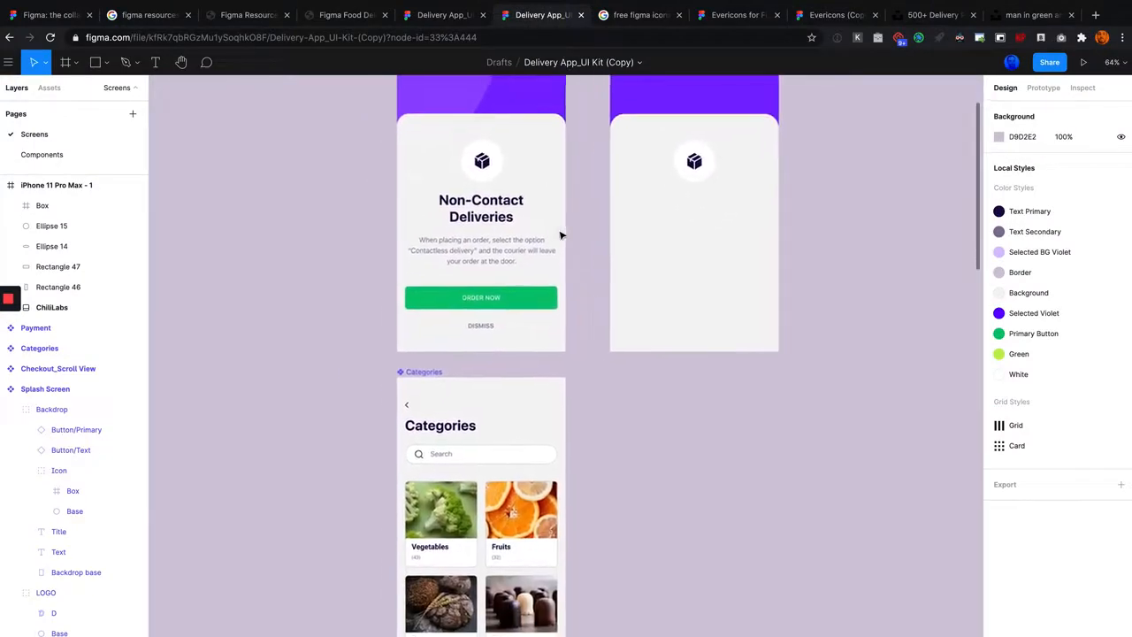
scroll(560, 235, down, 5)
scroll(501, 202, up, 5)
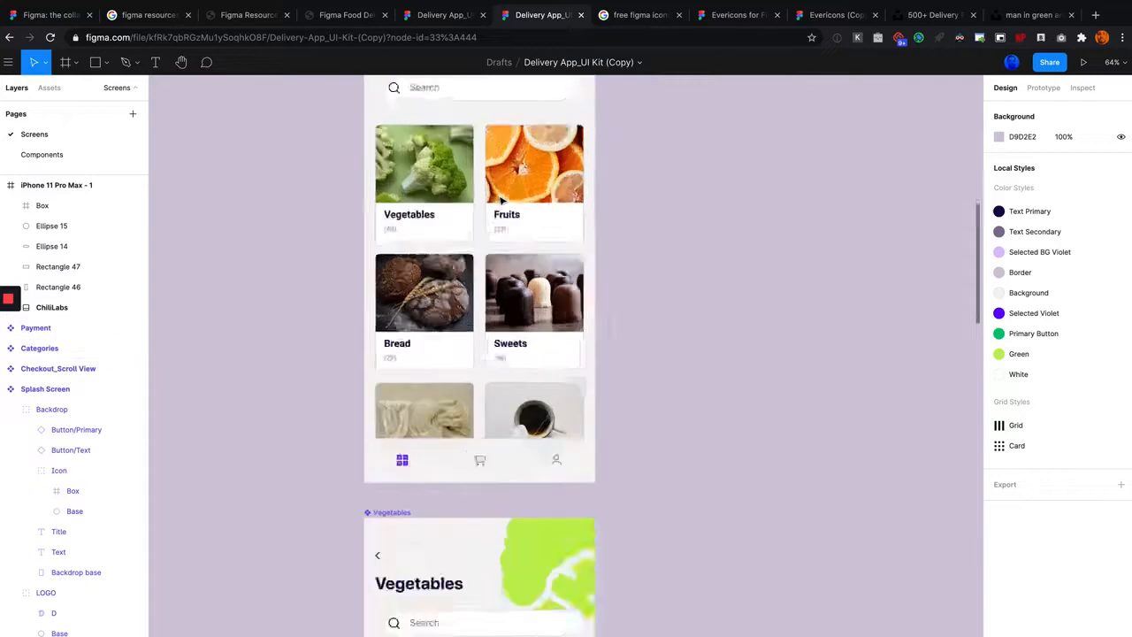
scroll(500, 202, down, 5)
scroll(501, 202, down, 5)
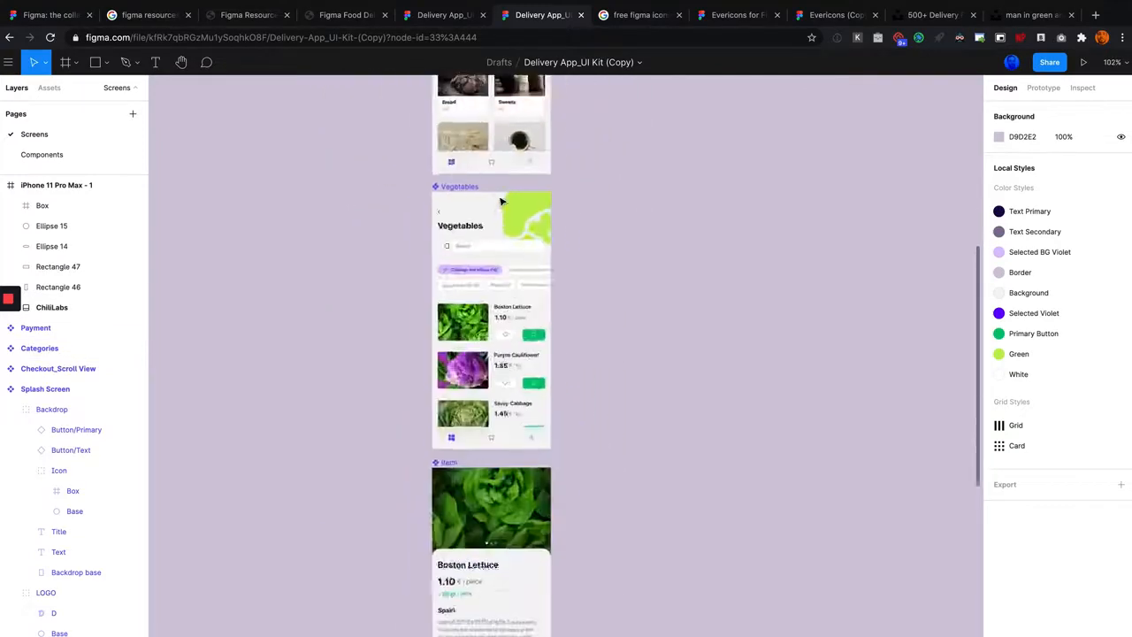
Step: Compare the iPhone 11 Pro Max frame with the original Splash Screen, focusing on the purple header area and card
scroll(500, 201, up, 10)
scroll(474, 267, up, 5)
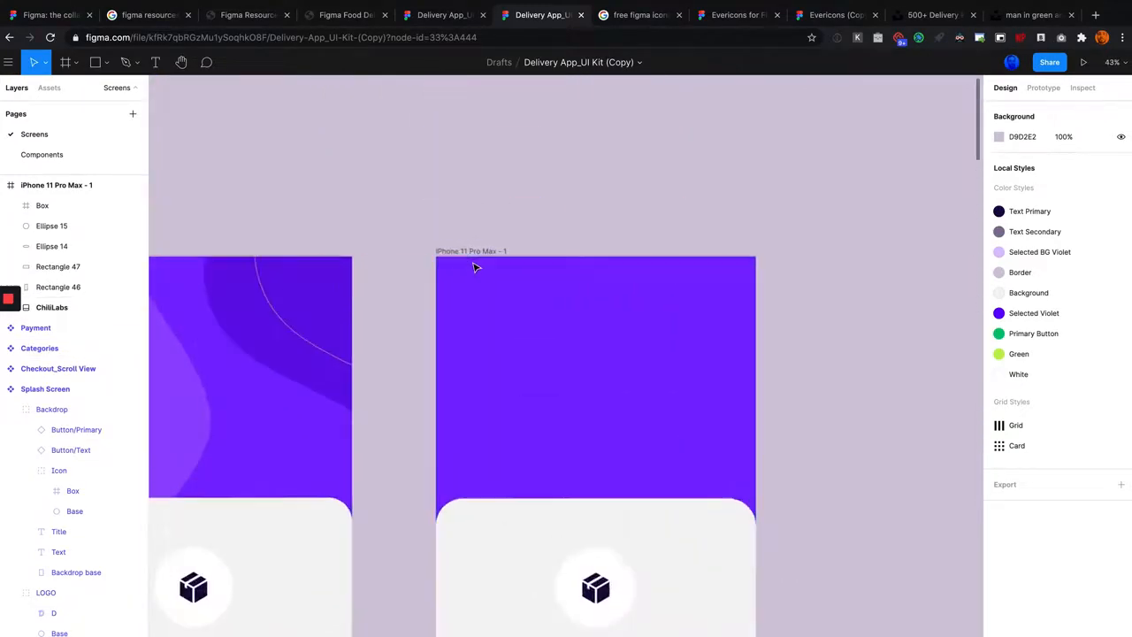
scroll(467, 253, down, 2)
scroll(571, 222, down, 3)
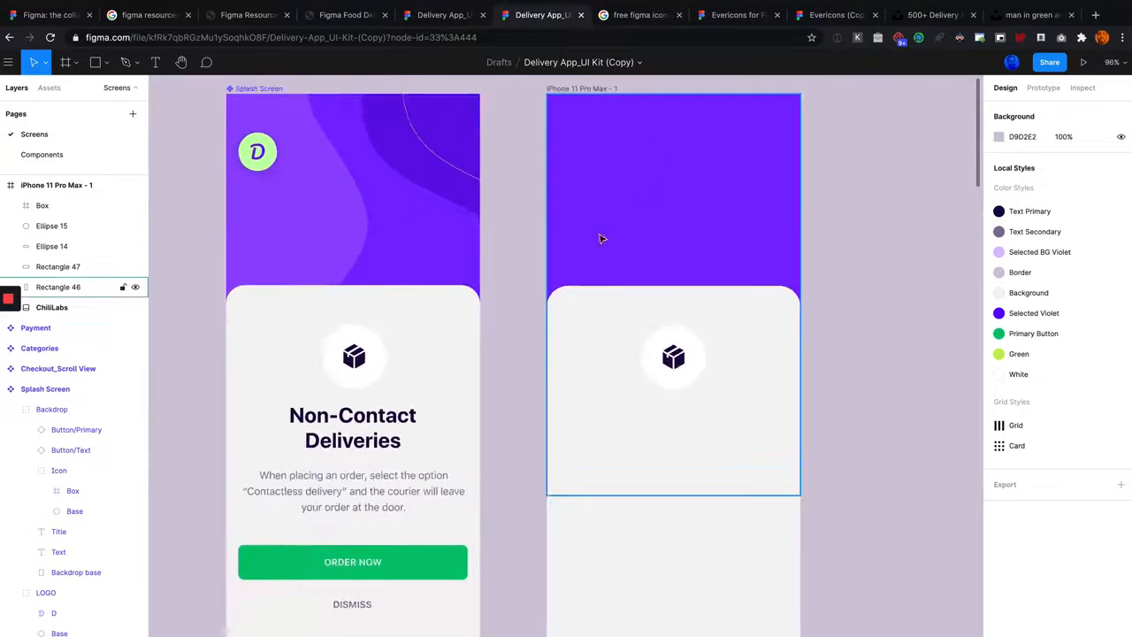
scroll(624, 239, down, 4)
scroll(624, 239, up, 2)
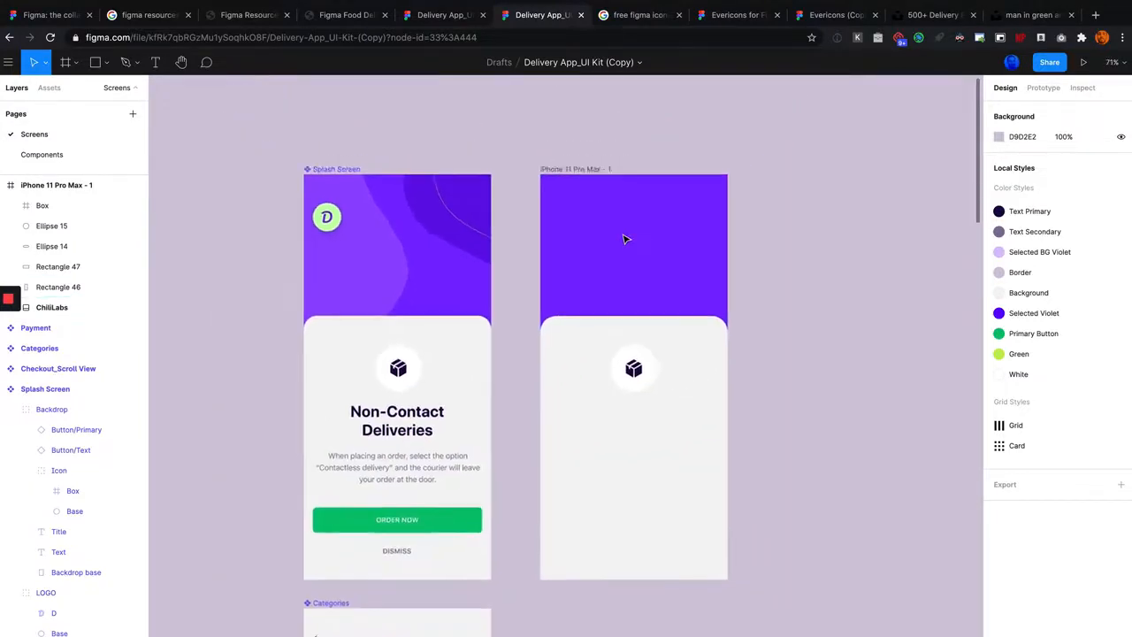
scroll(495, 226, up, 2)
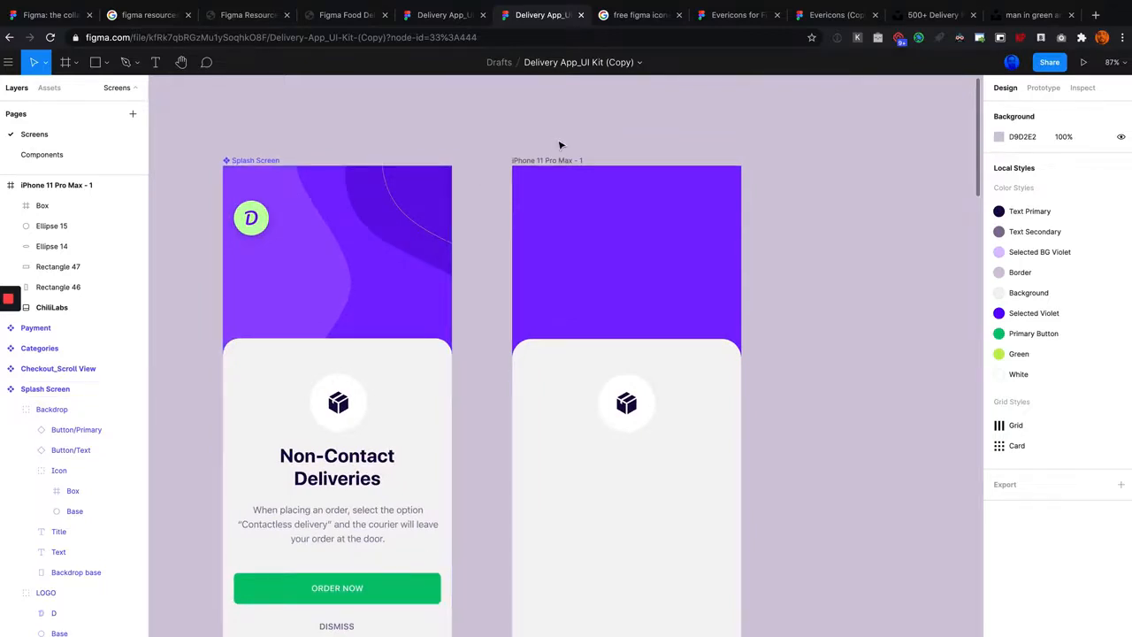
scroll(622, 129, up, 1)
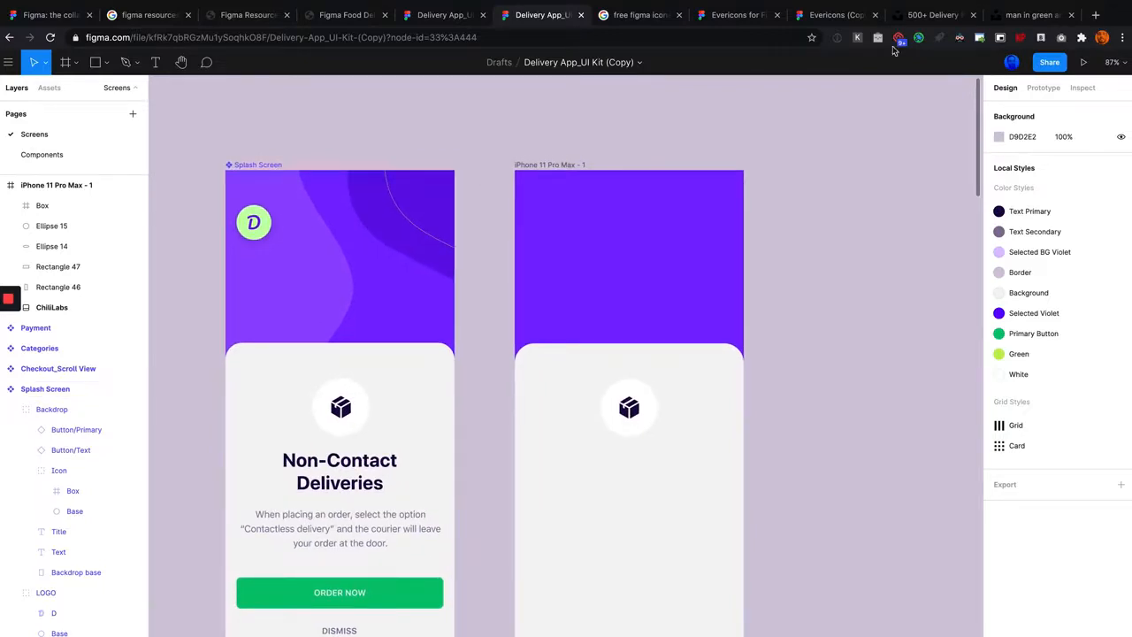
Step: Switch to Unsplash's delivery photos and copy the image of the helmeted Grab rider from its photo page
click(916, 18)
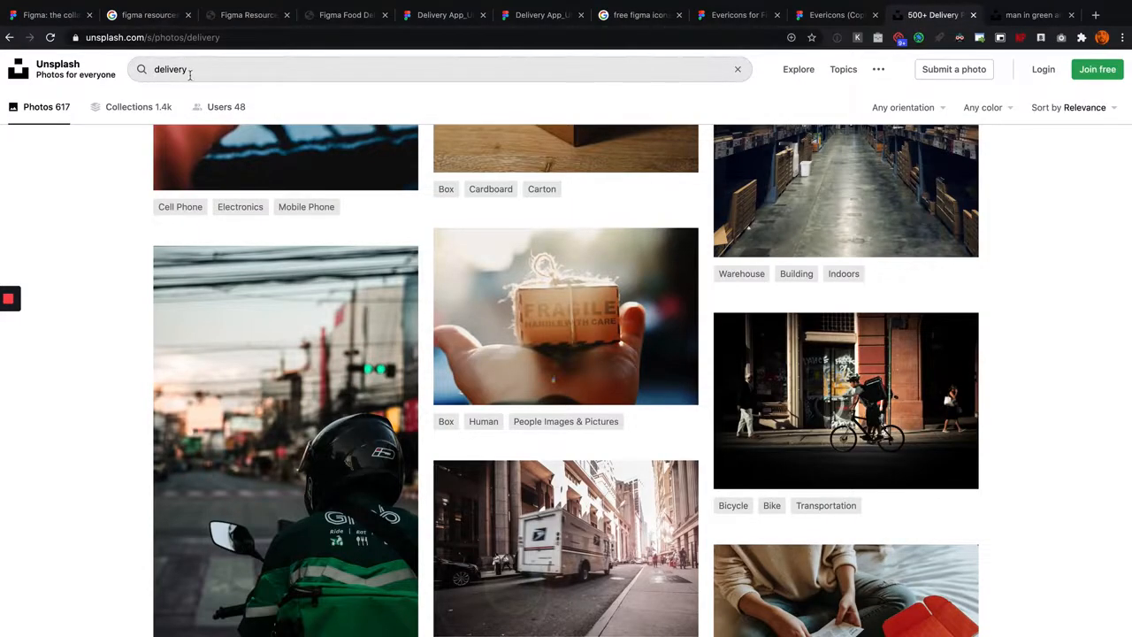
scroll(304, 368, down, 2)
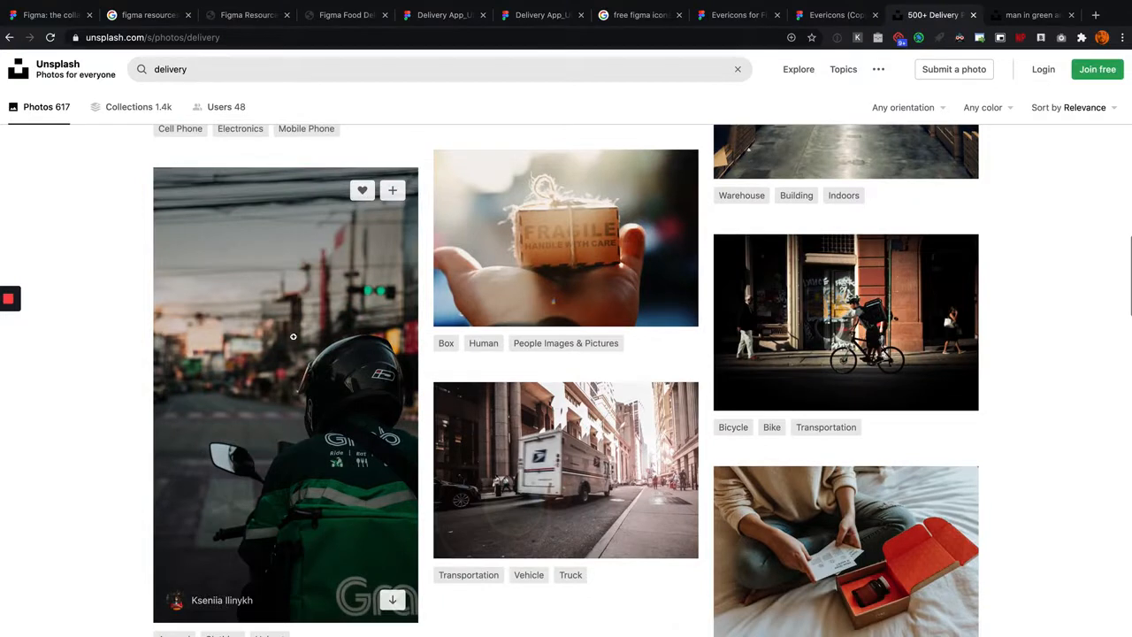
click(1034, 15)
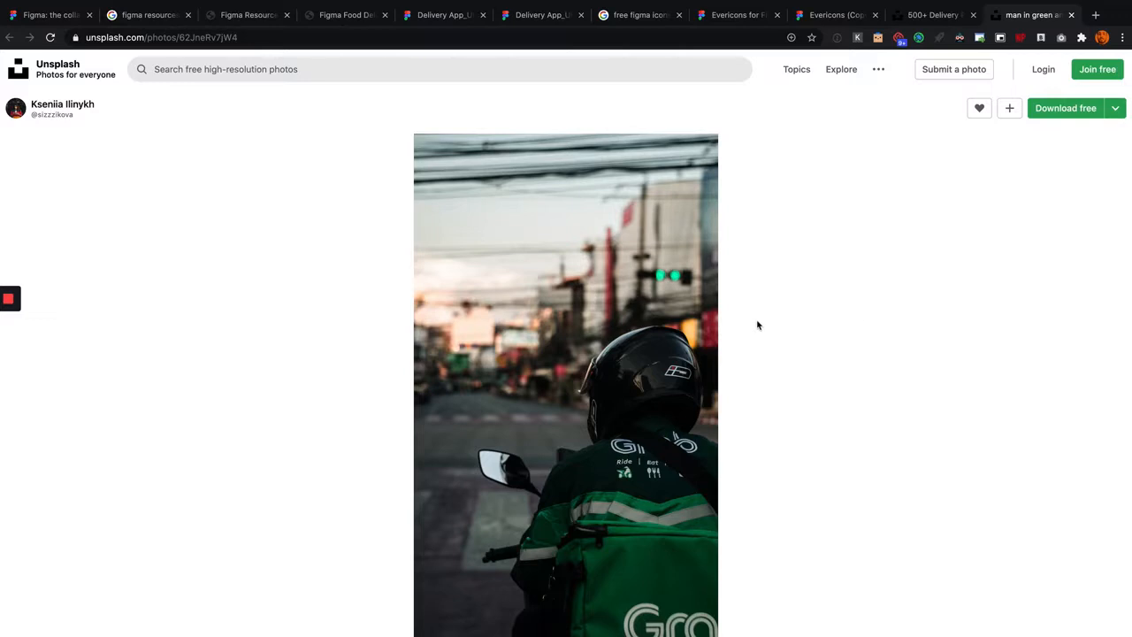
right_click(592, 295)
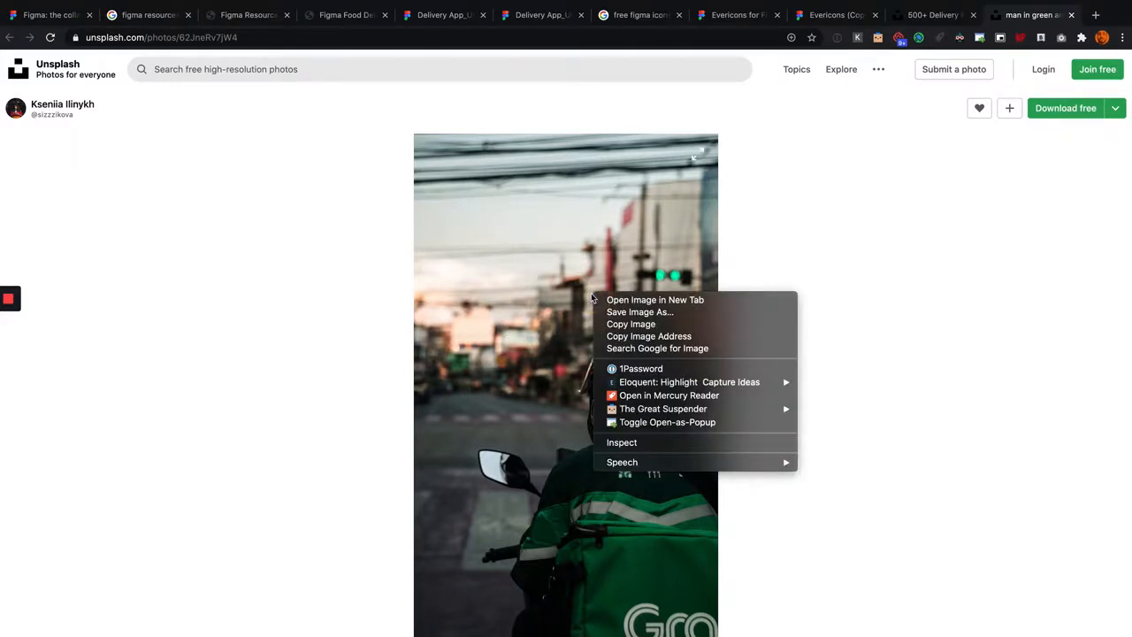
click(652, 324)
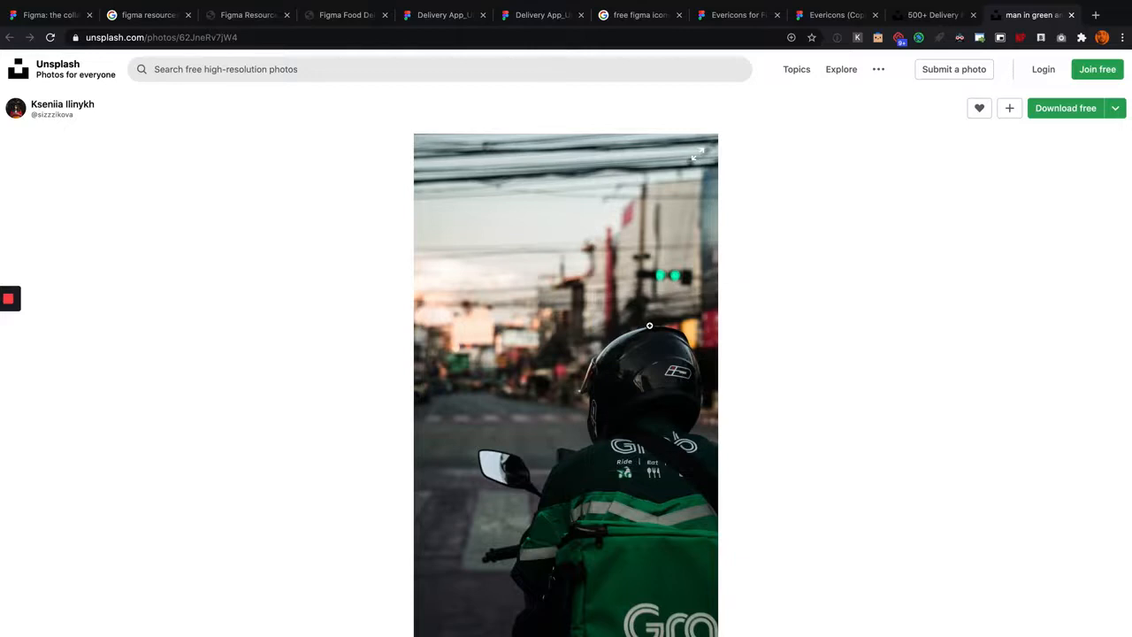
Step: Return to the Delivery App UI kit and paste the copied rider photo as the fill of the frame's purple background rectangle
click(538, 15)
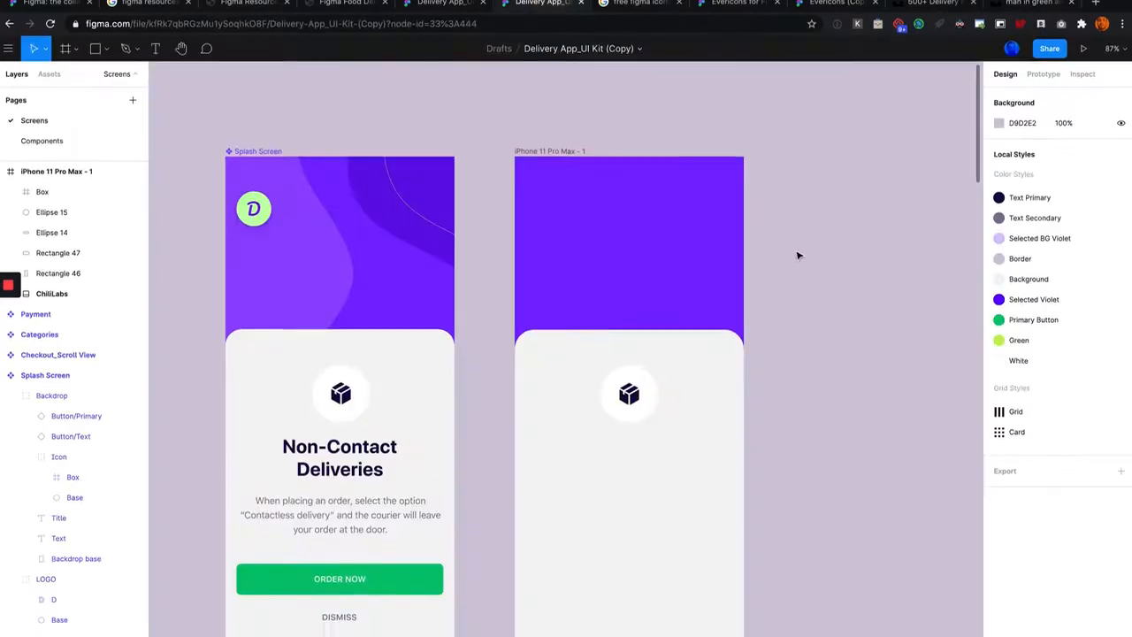
click(612, 177)
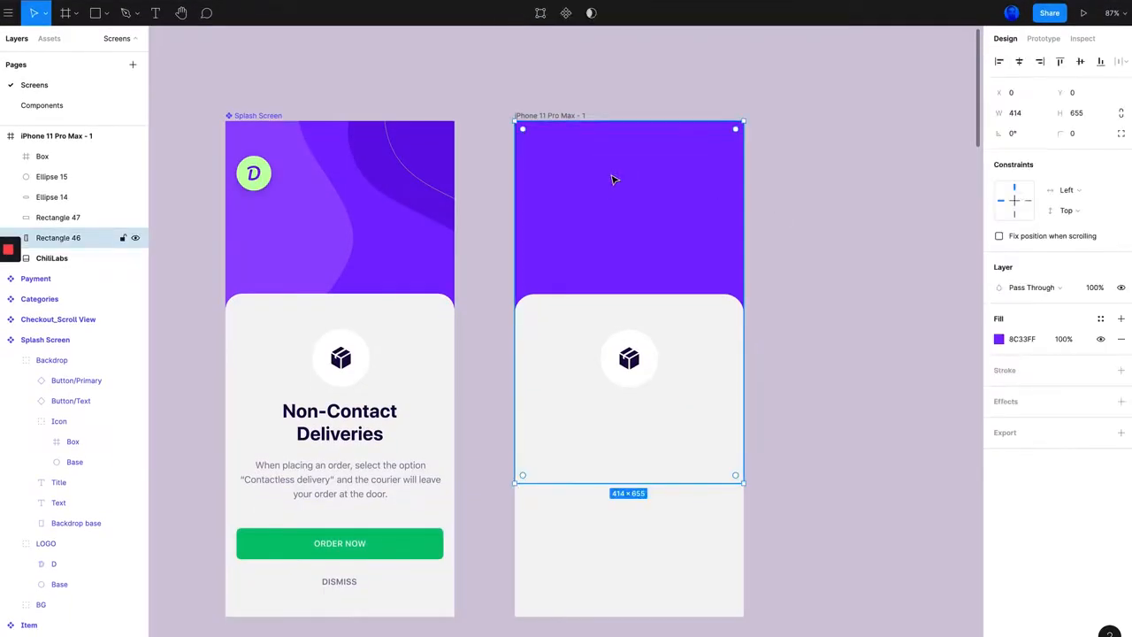
scroll(615, 179, right, 3)
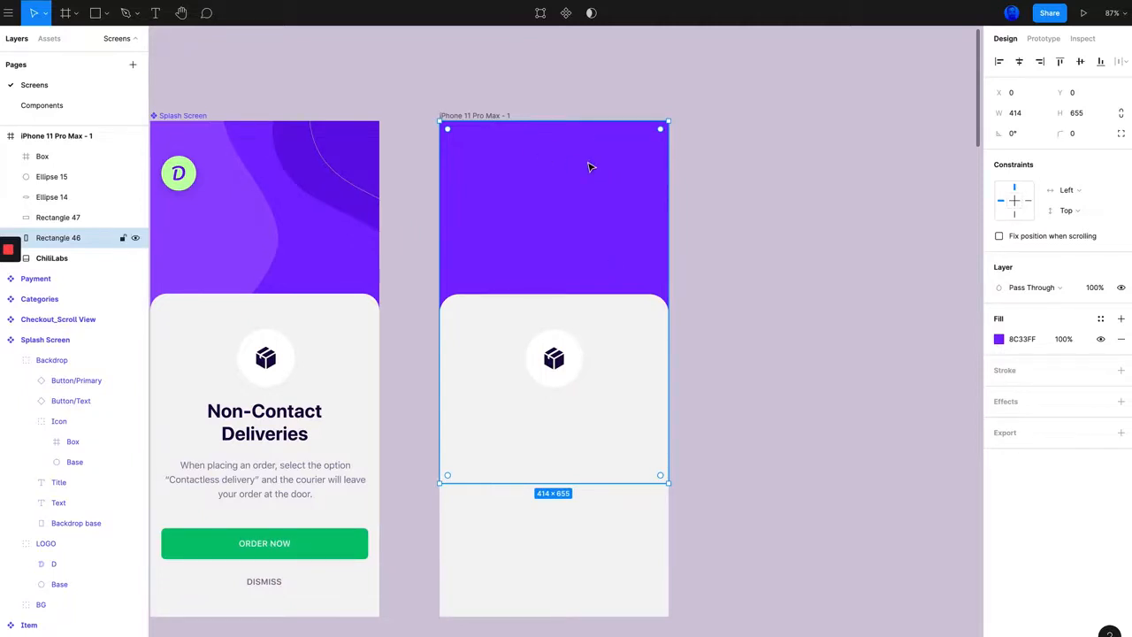
key(super+v)
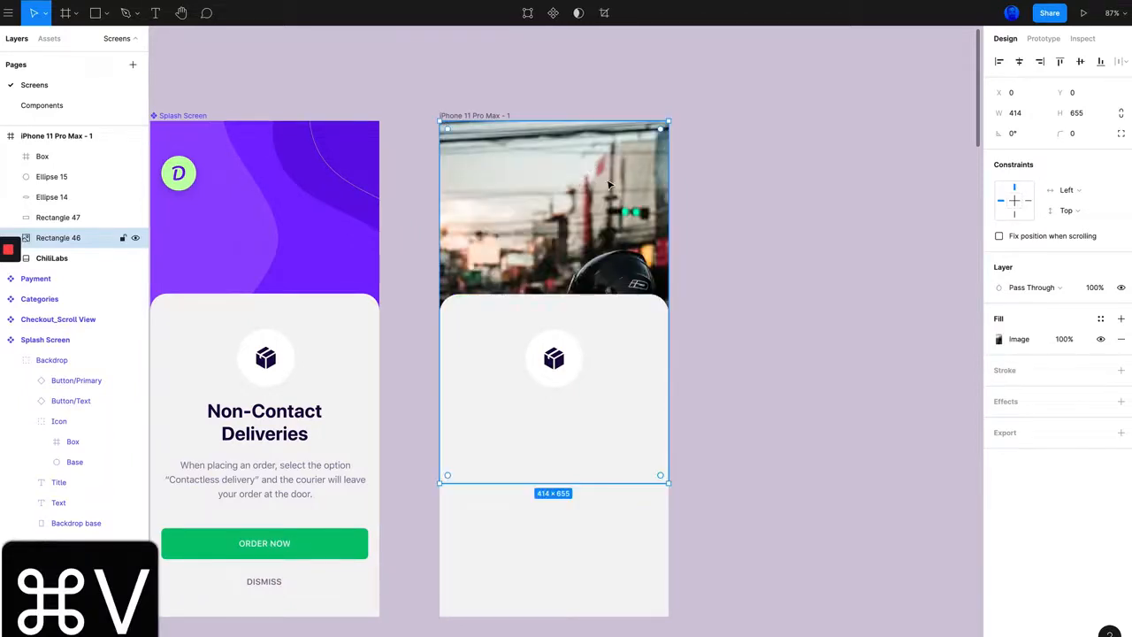
Step: Move the photo-filled rectangle up to X 0, Y -207 so the rider sits above the card, and deselect it
mouse_move(568, 255)
mouse_down()
mouse_move(563, 214)
mouse_move(553, 252)
mouse_move(559, 240)
mouse_move(541, 241)
mouse_move(553, 251)
mouse_up()
scroll(700, 287, down, 2)
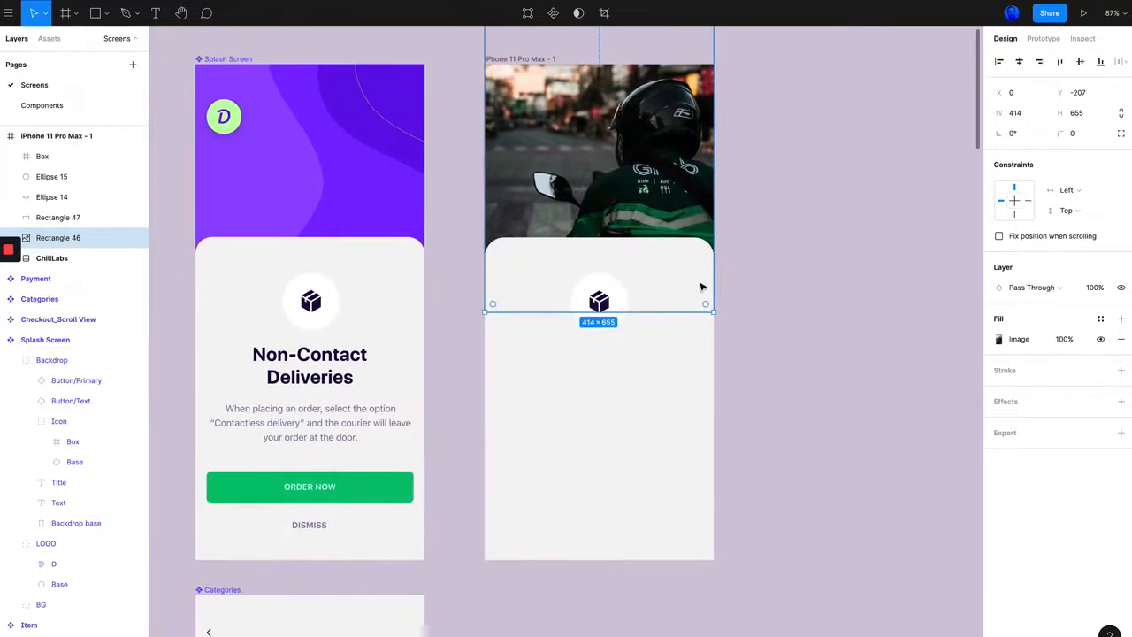
scroll(672, 246, up, 2)
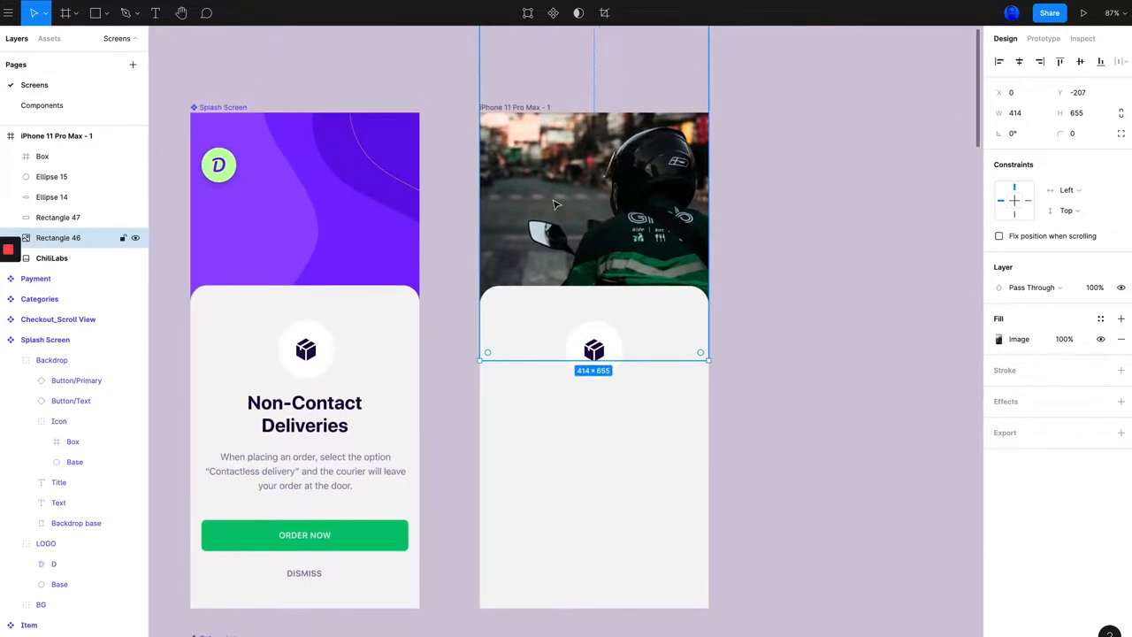
click(754, 252)
Step: Add the text "Non-Contact Deliveries" to the iPhone 11 Pro Max frame and place it below the icon circle at X 155, Y 517
scroll(752, 252, down, 3)
scroll(743, 256, up, 2)
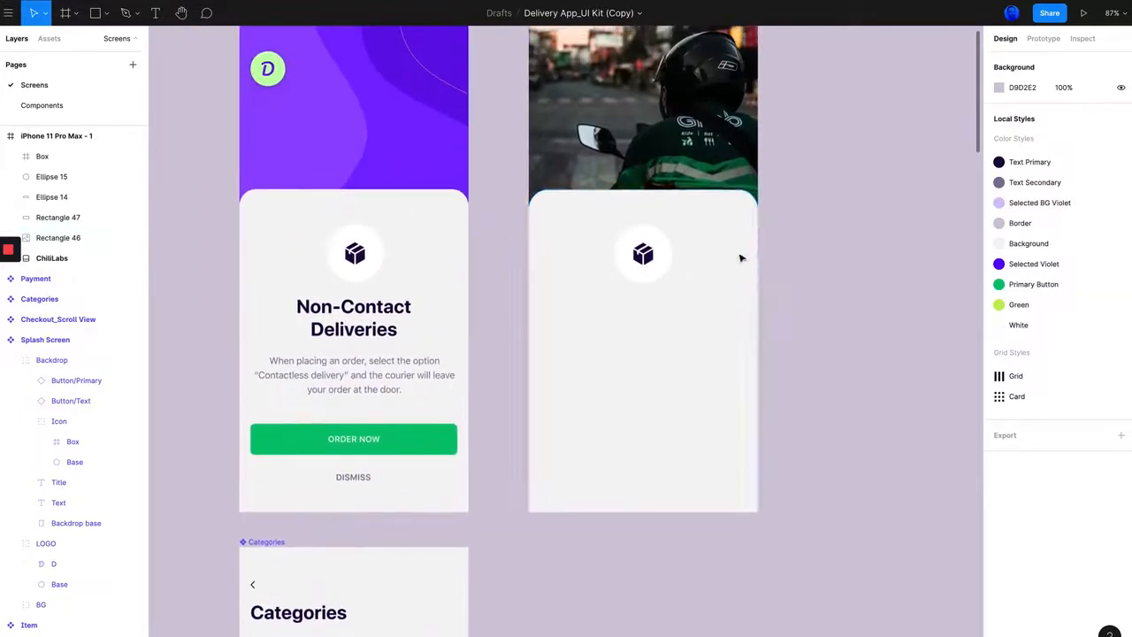
scroll(589, 316, up, 3)
scroll(596, 315, right, 1)
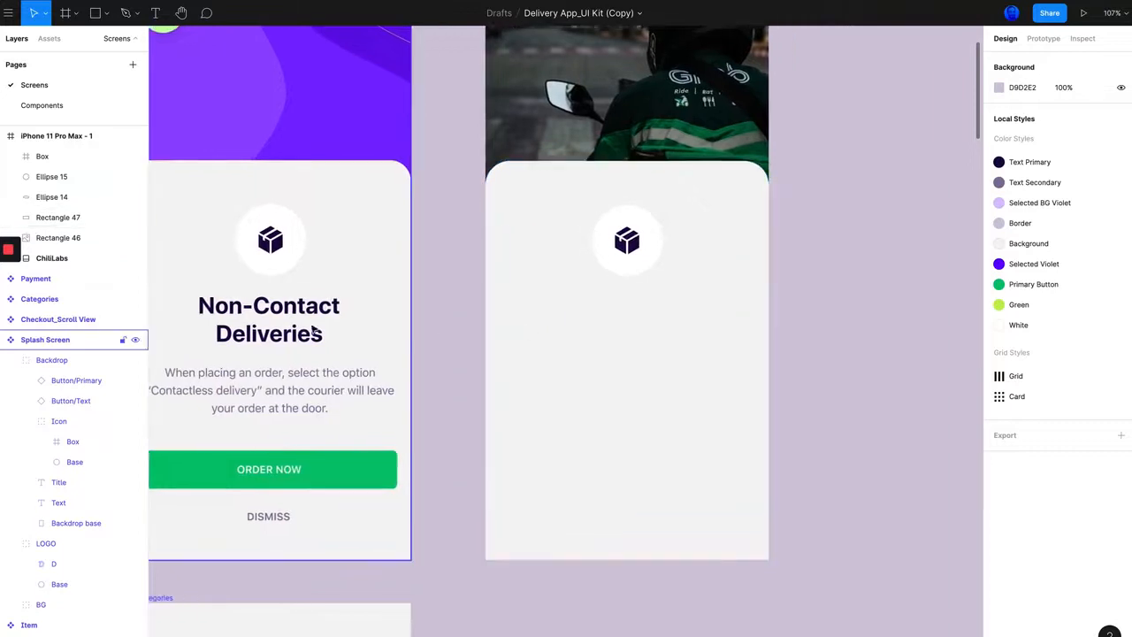
scroll(372, 311, left, 1)
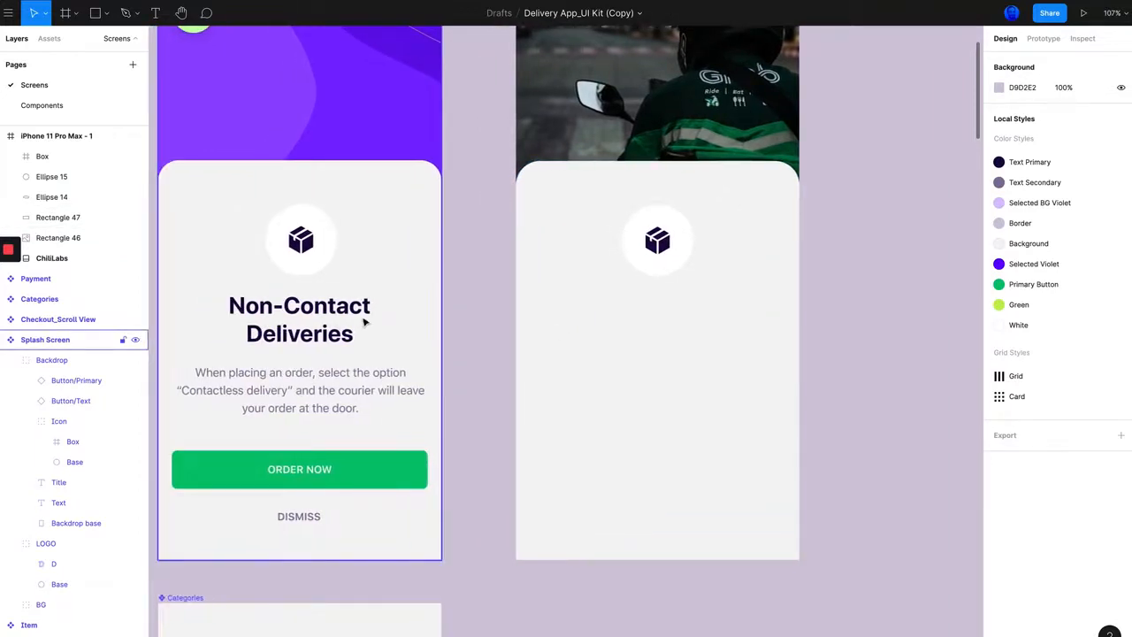
scroll(498, 356, up, 2)
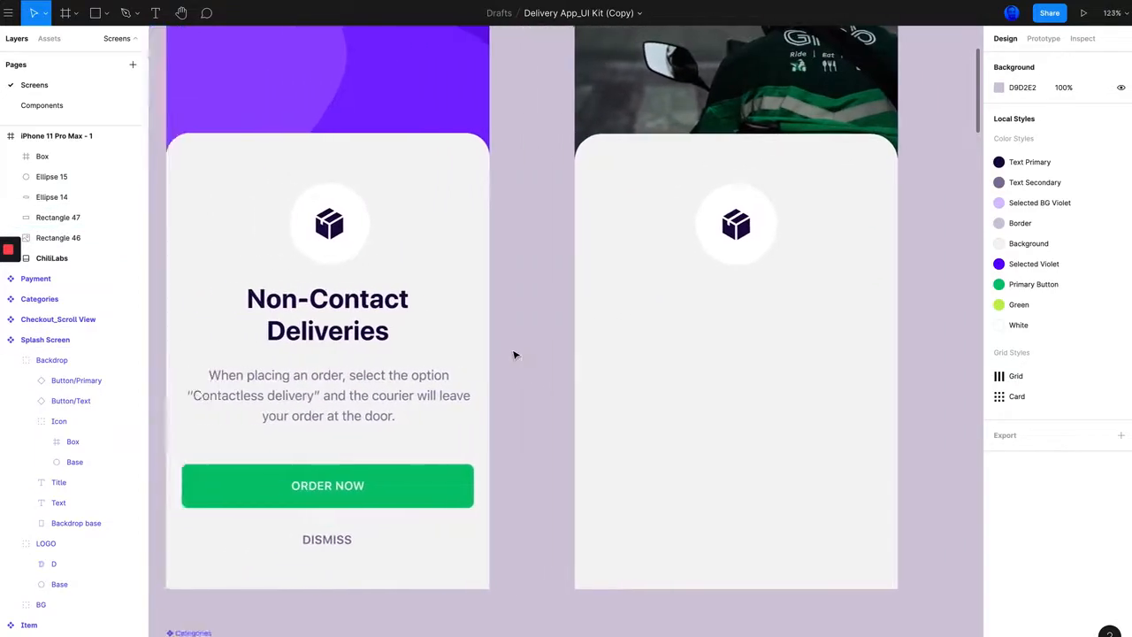
scroll(500, 306, right, 1)
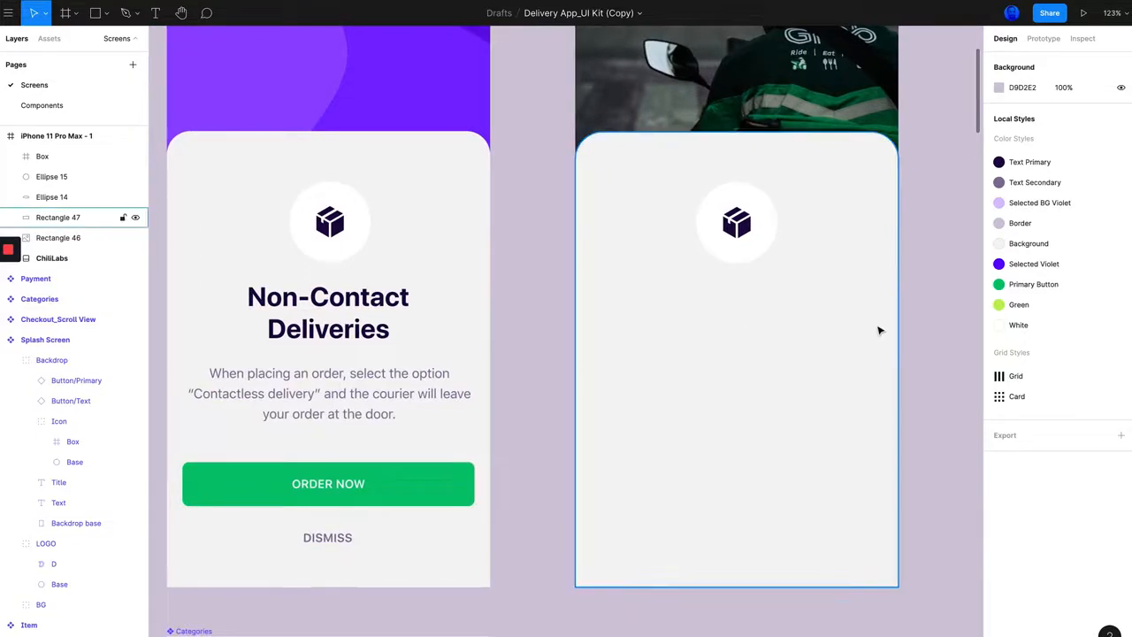
click(157, 13)
key(t)
click(725, 310)
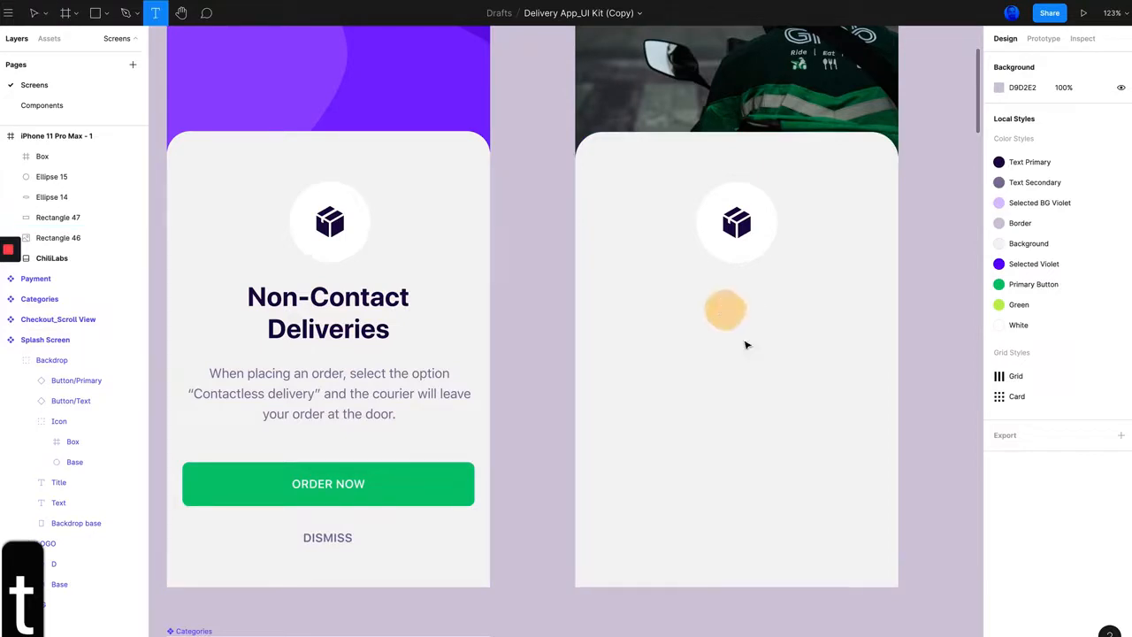
text(Non)
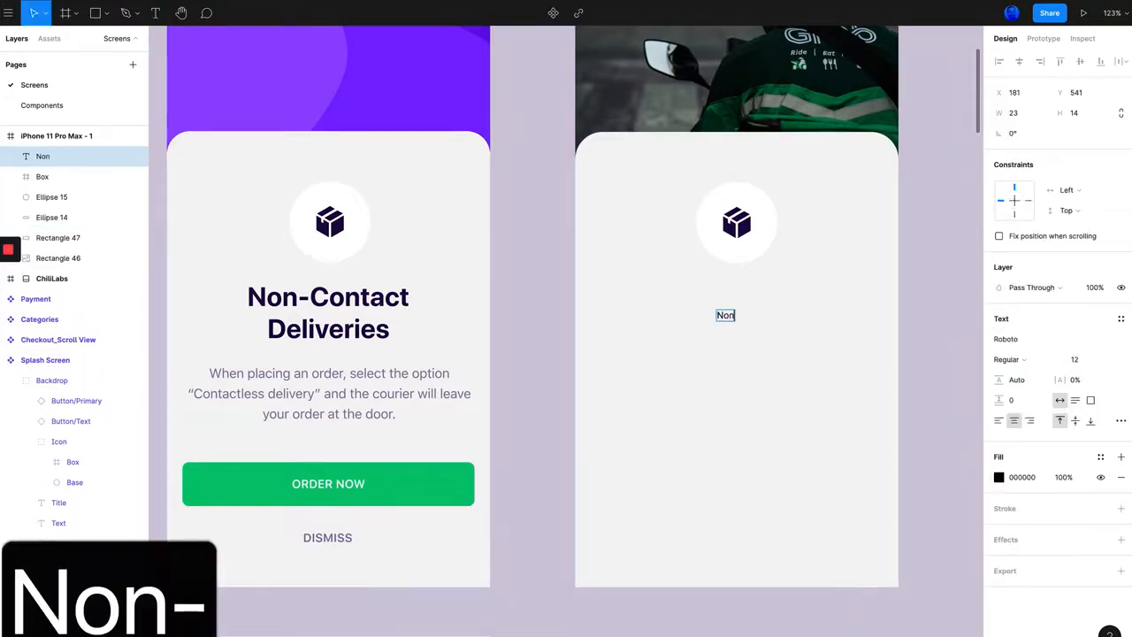
text(-Contact)
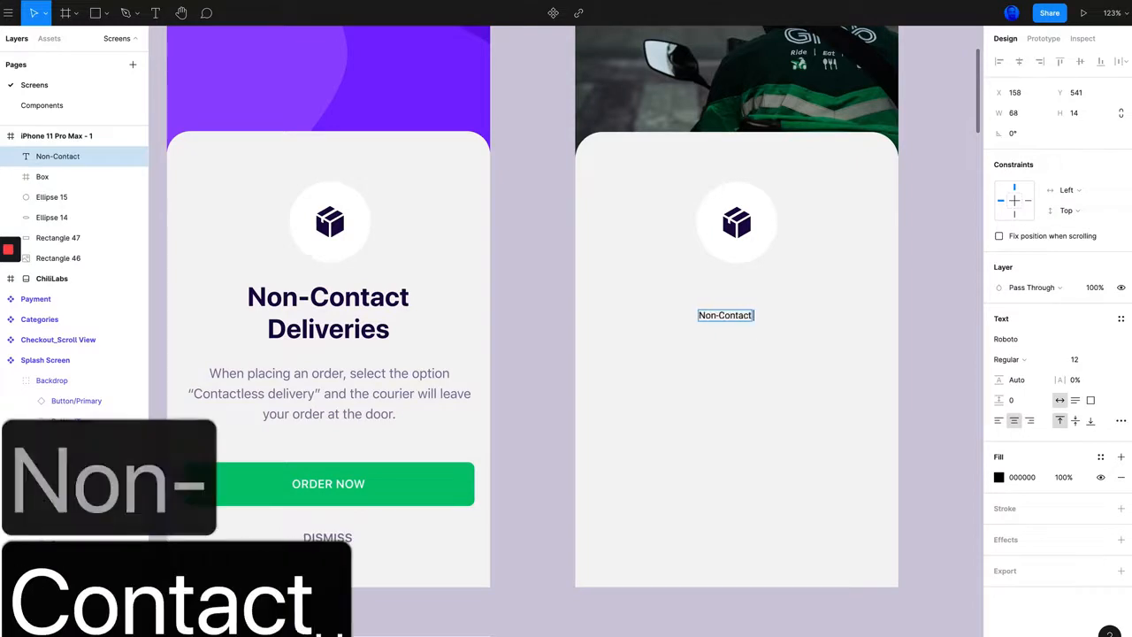
text( Deliv)
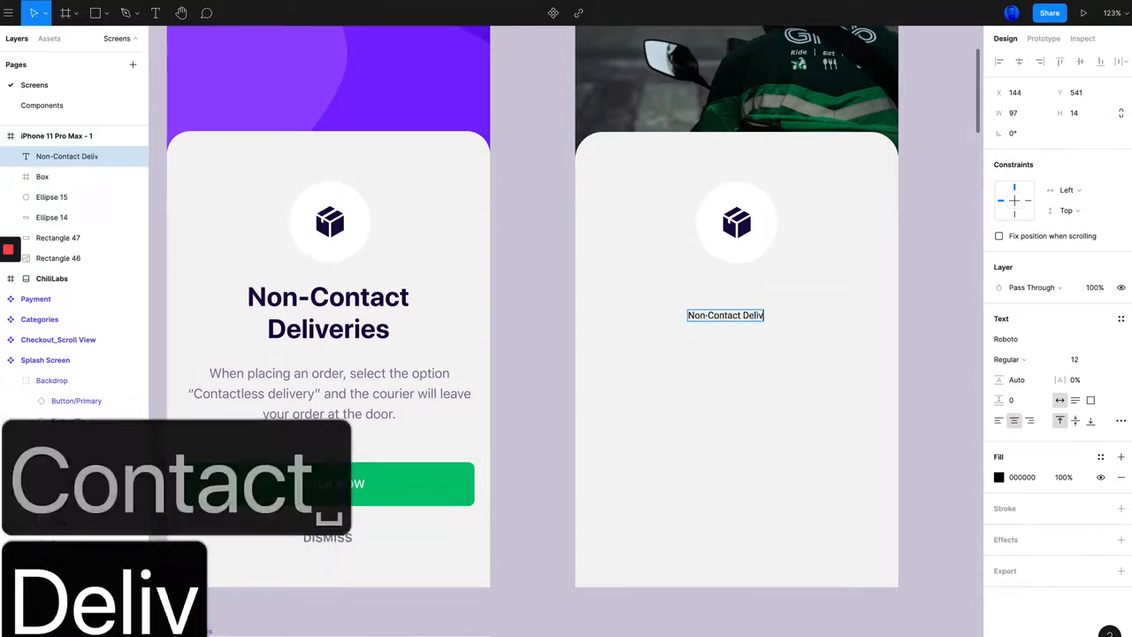
text(eries)
click(763, 337)
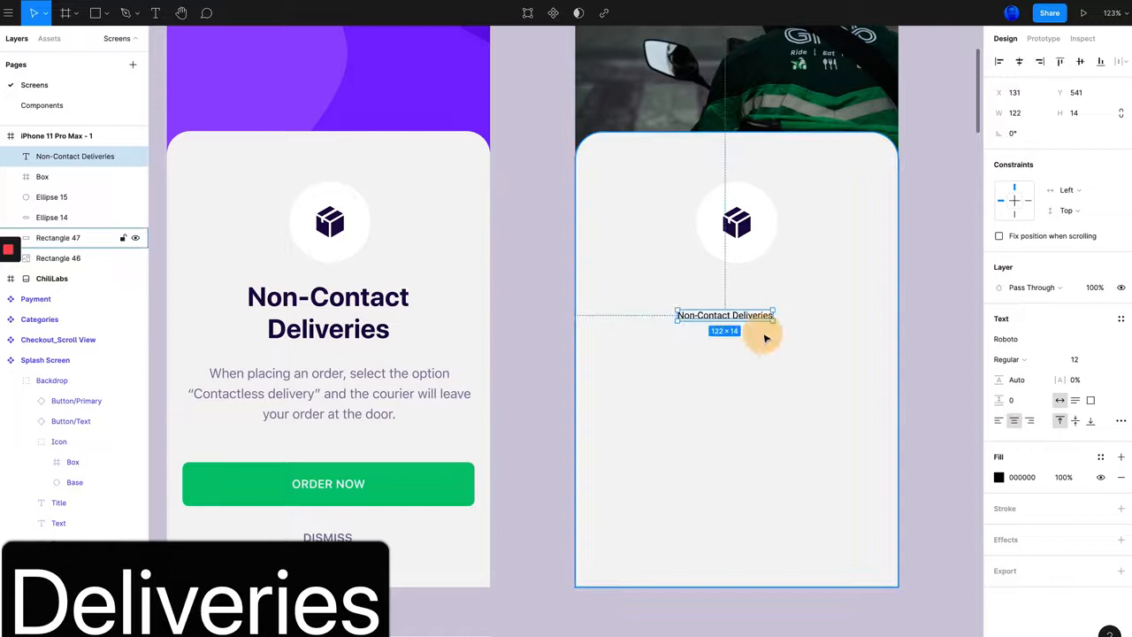
drag(726, 316, 746, 294)
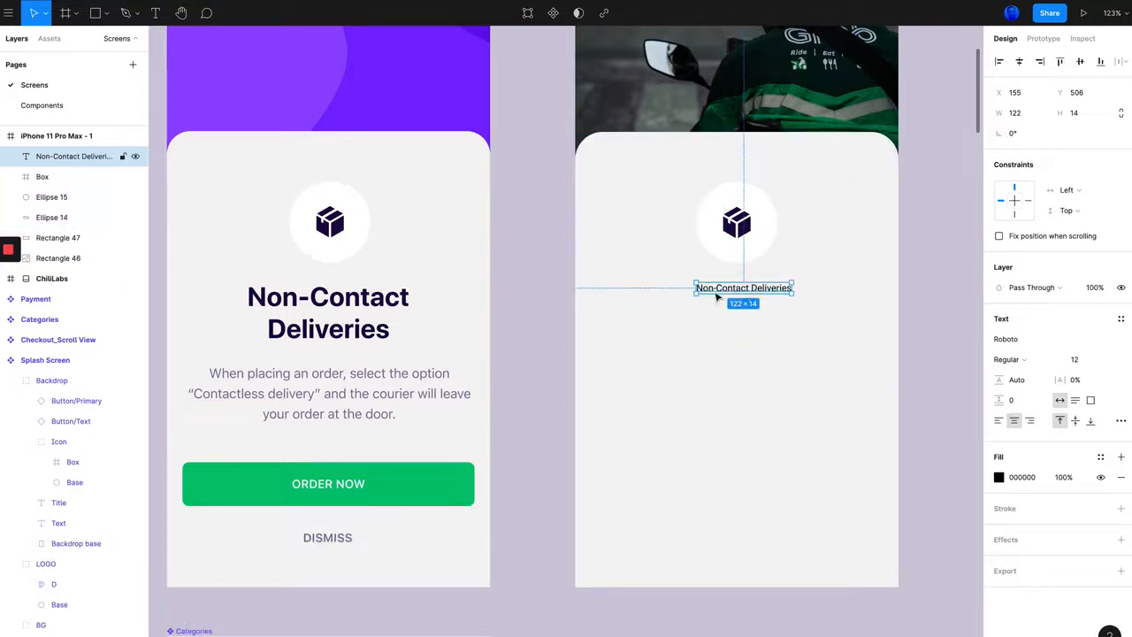
drag(739, 290, 739, 300)
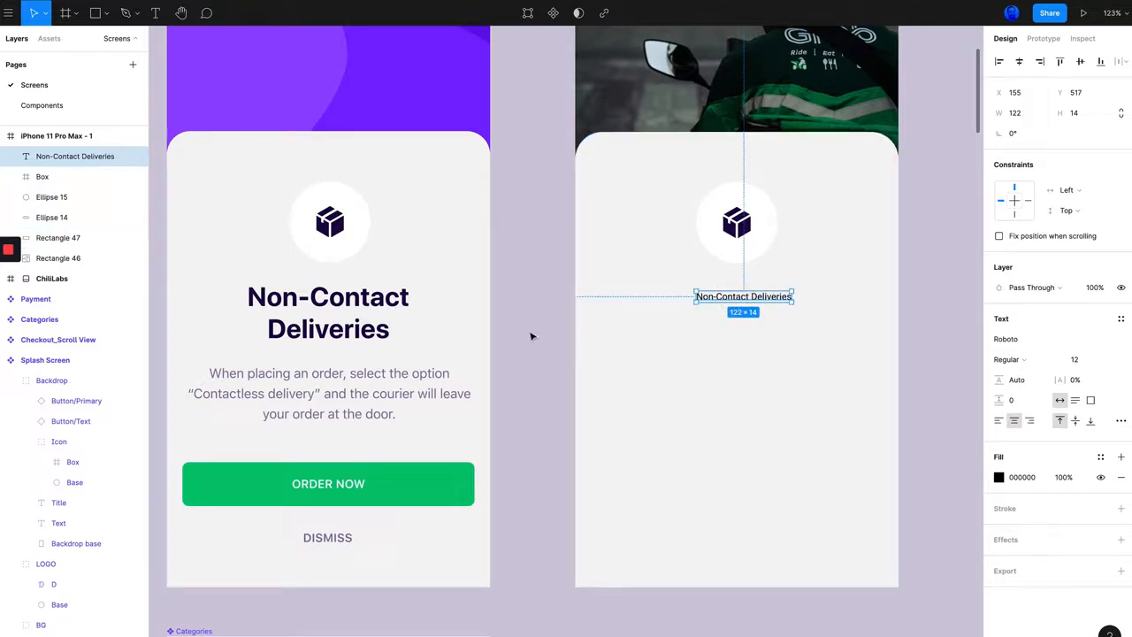
Step: Check the reference title's text settings, then set the new "Non-Contact Deliveries" text to font size 34
click(341, 309)
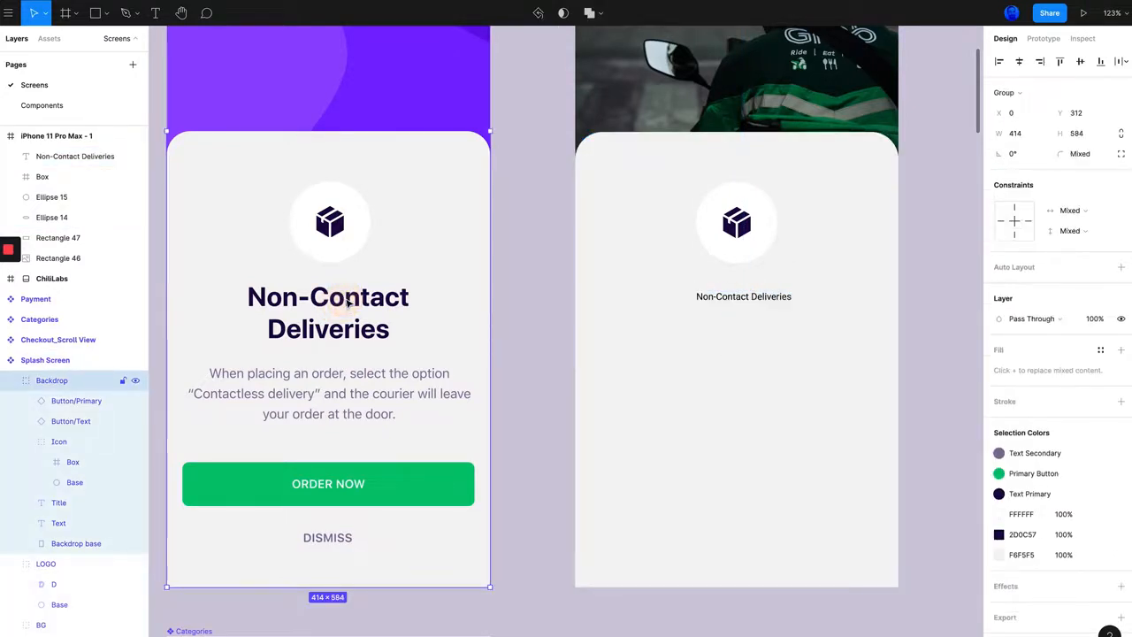
double_click(358, 302)
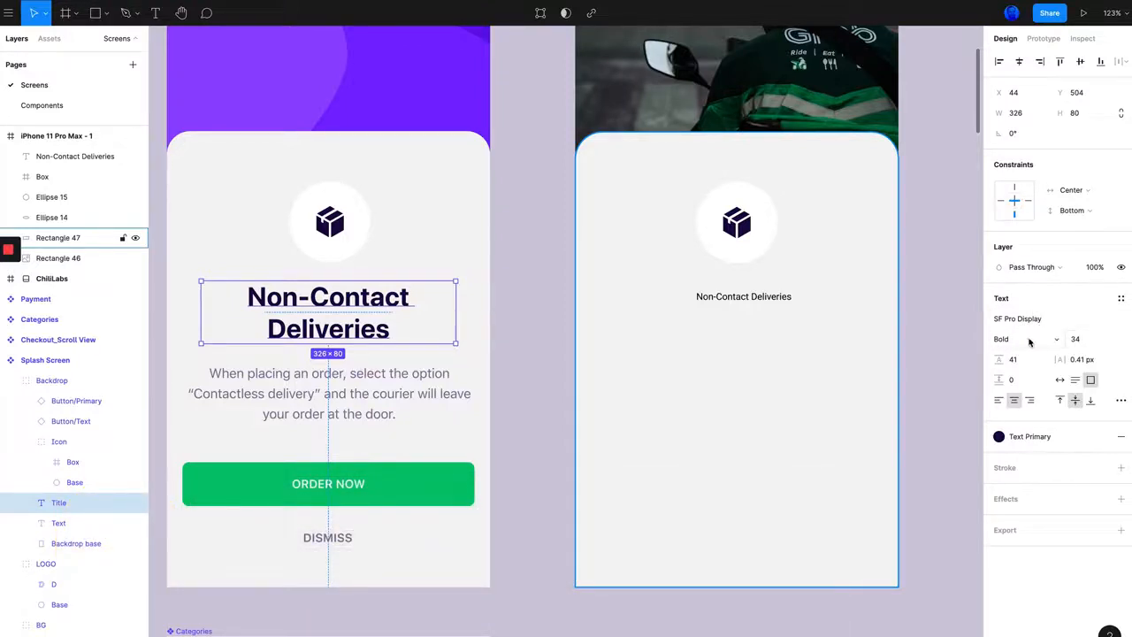
click(747, 299)
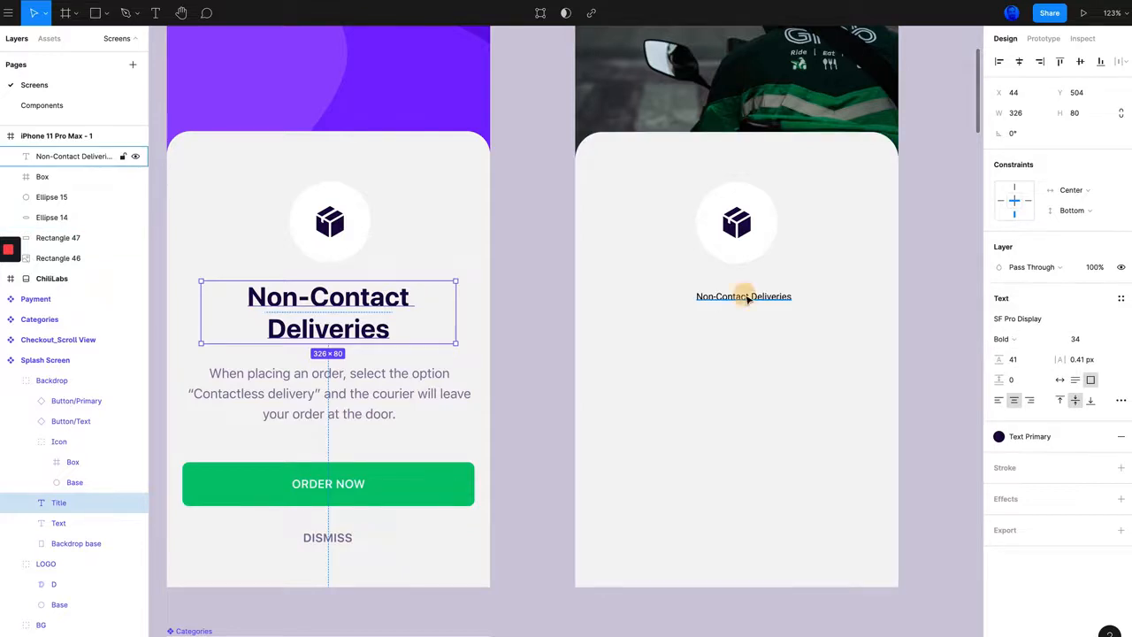
click(1076, 363)
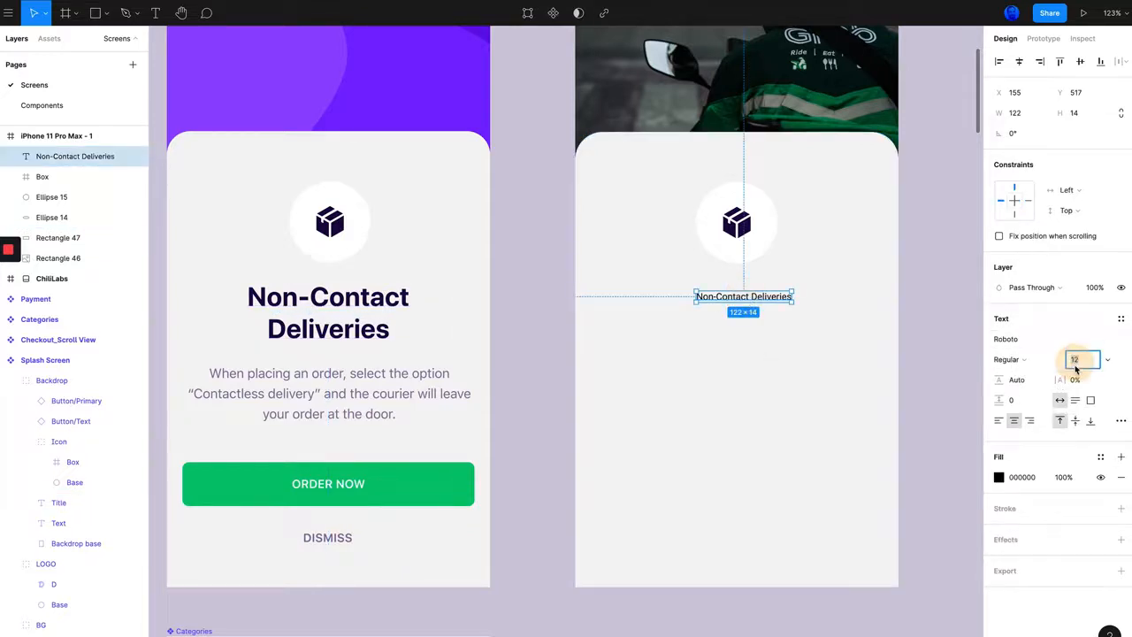
text(34)
key(Return)
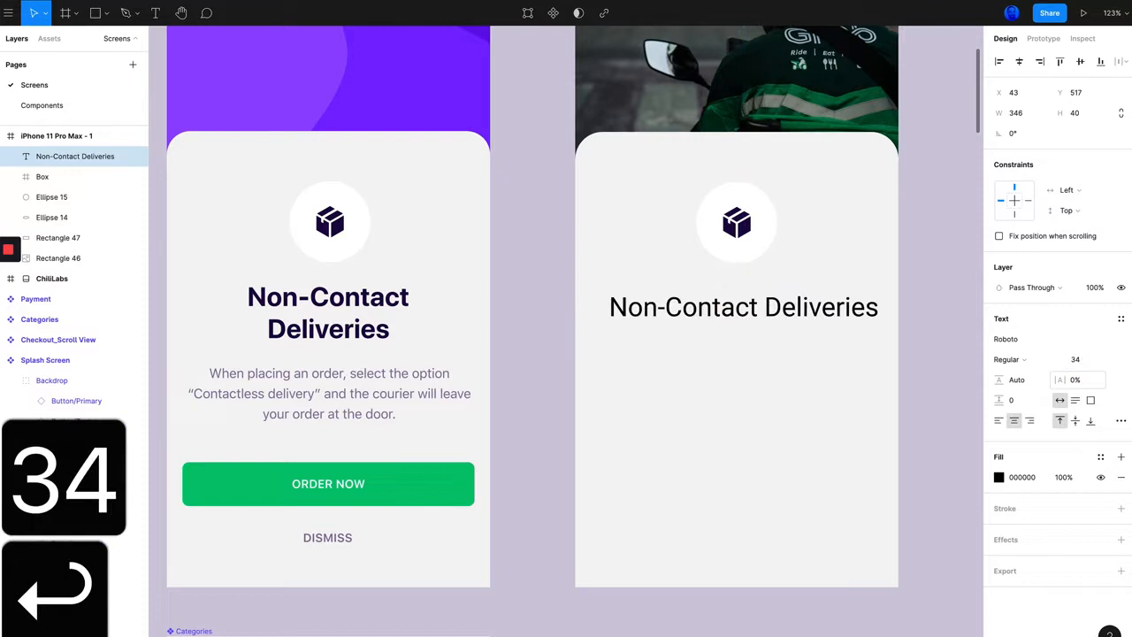
Step: Change the new title's font to SF Pro Text with the Bold weight
click(1000, 340)
text(sf pro)
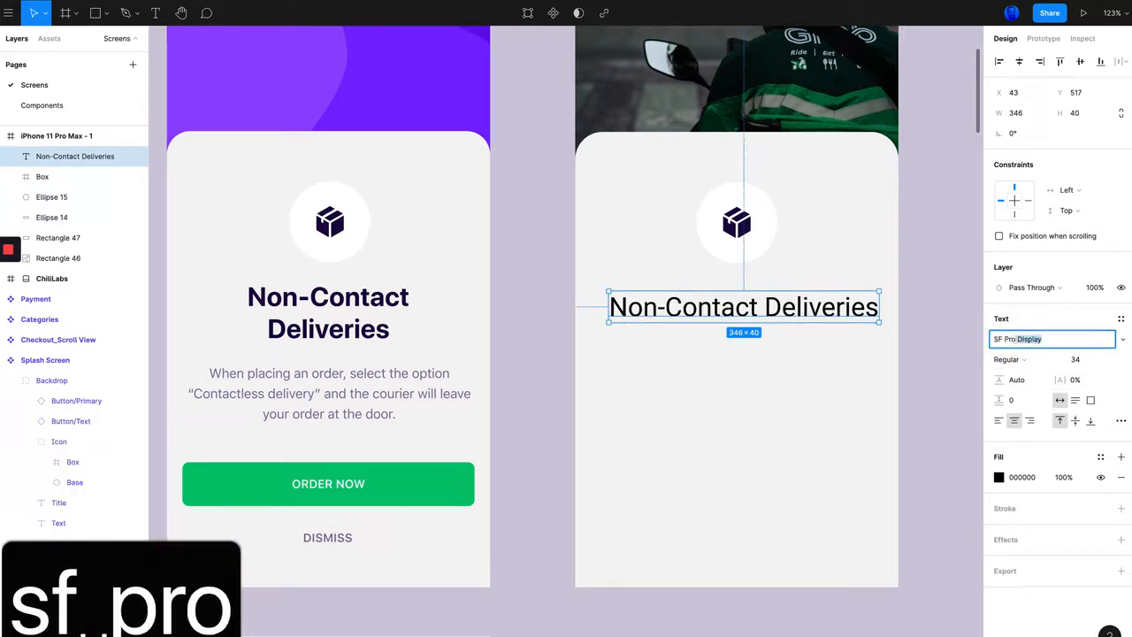
text( text)
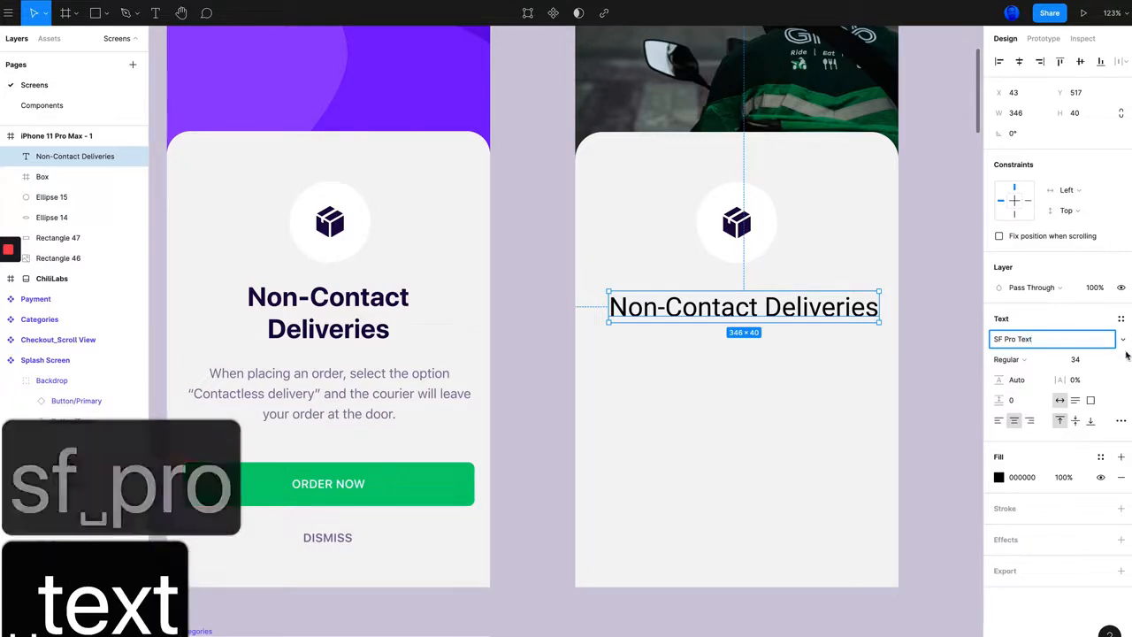
click(1123, 339)
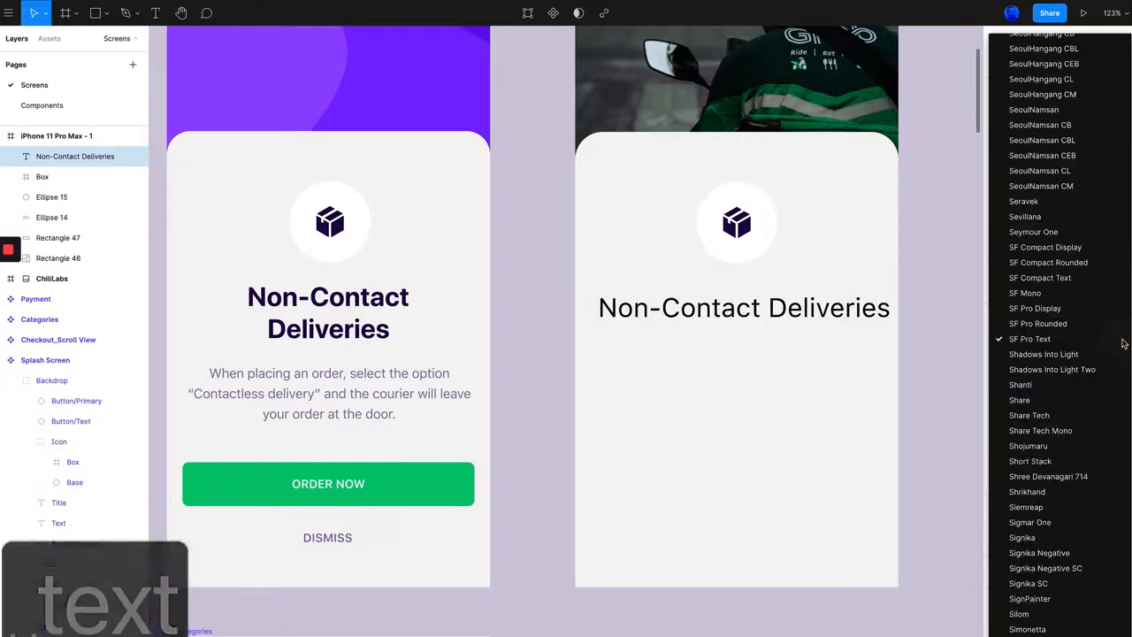
click(1041, 345)
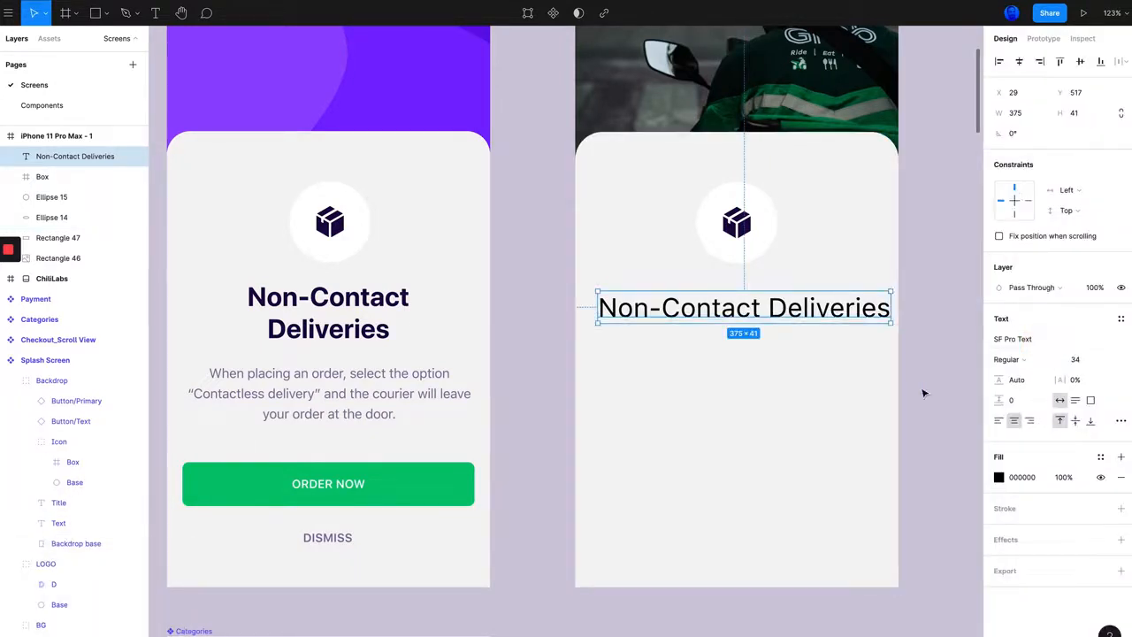
click(992, 361)
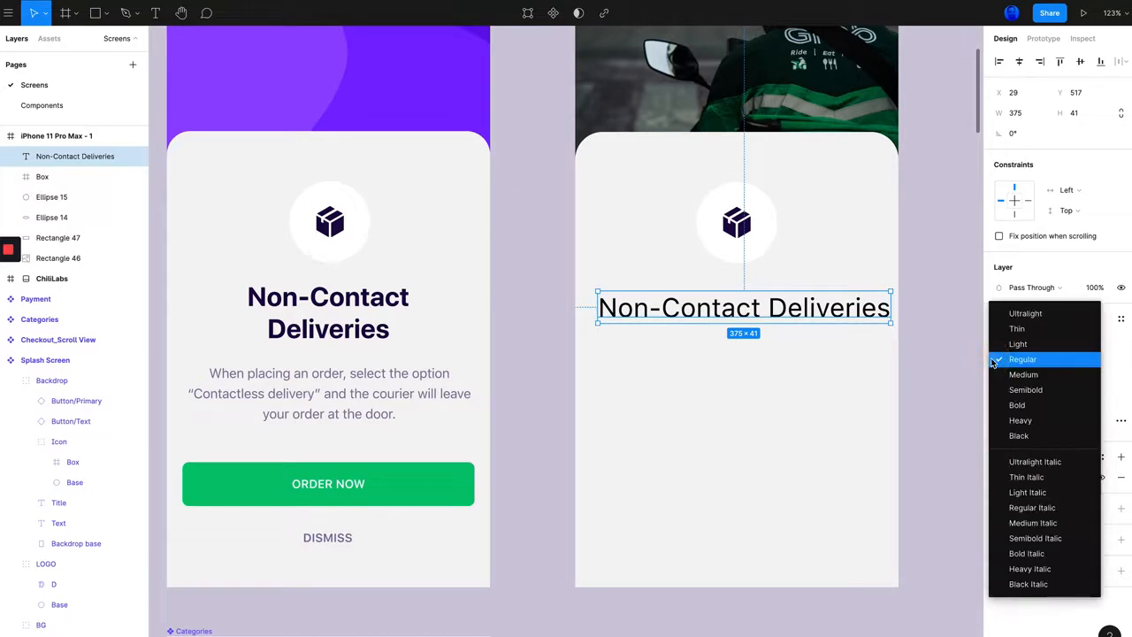
click(1025, 409)
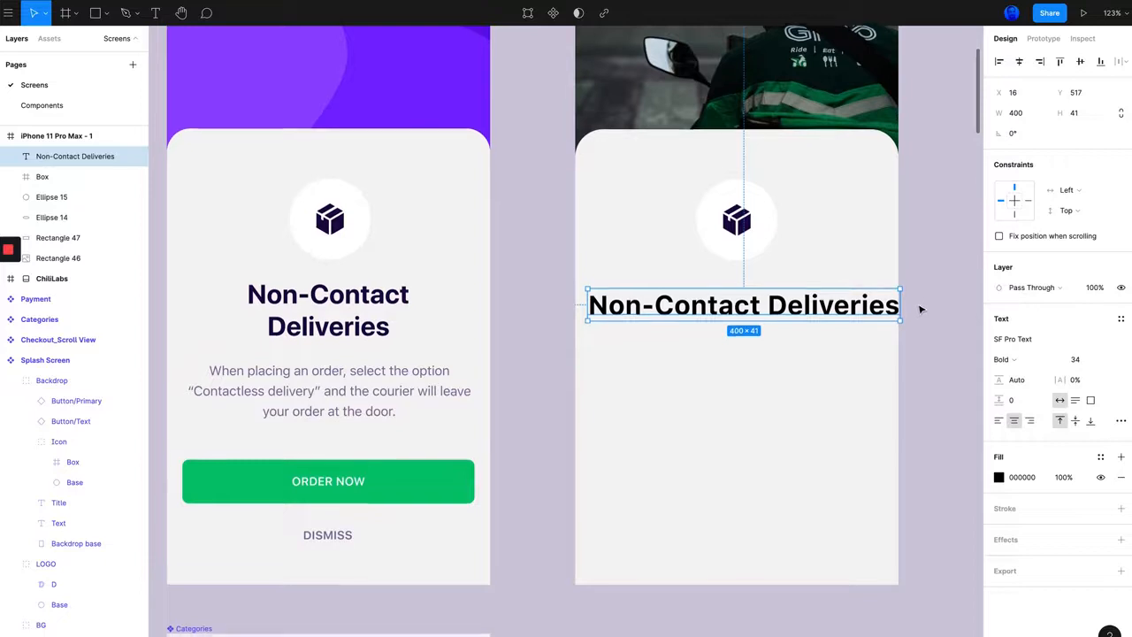
Step: Narrow the new title's text box to 296 wide so it wraps onto two lines, and centre it under the icon at X 59, Y 507
scroll(907, 303, right, 1)
drag(898, 304, 814, 313)
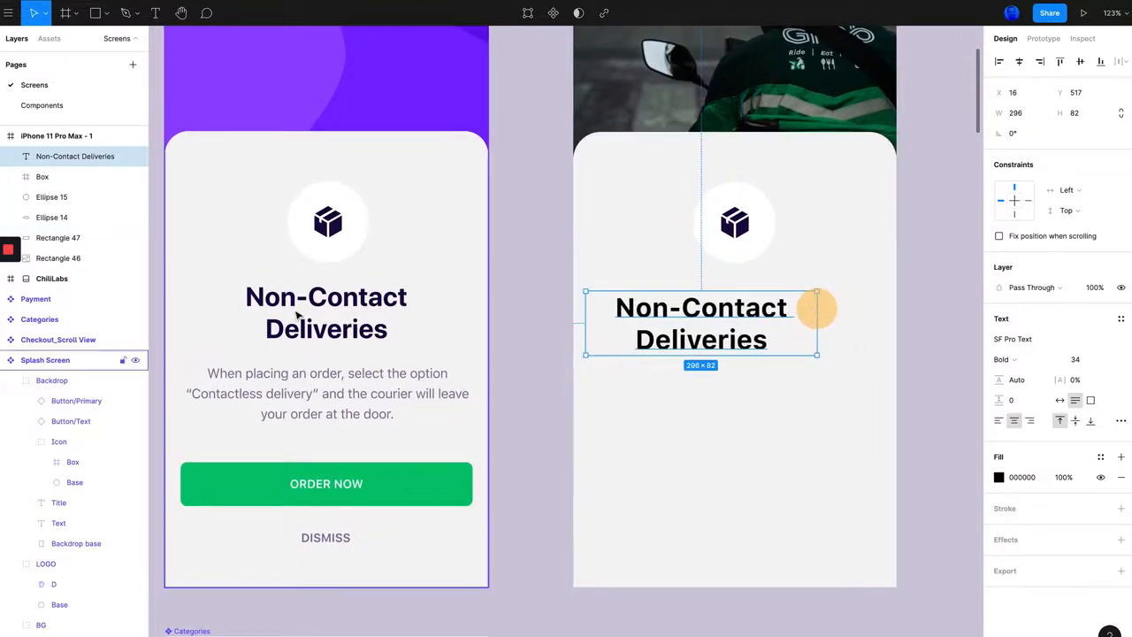
drag(670, 315, 699, 301)
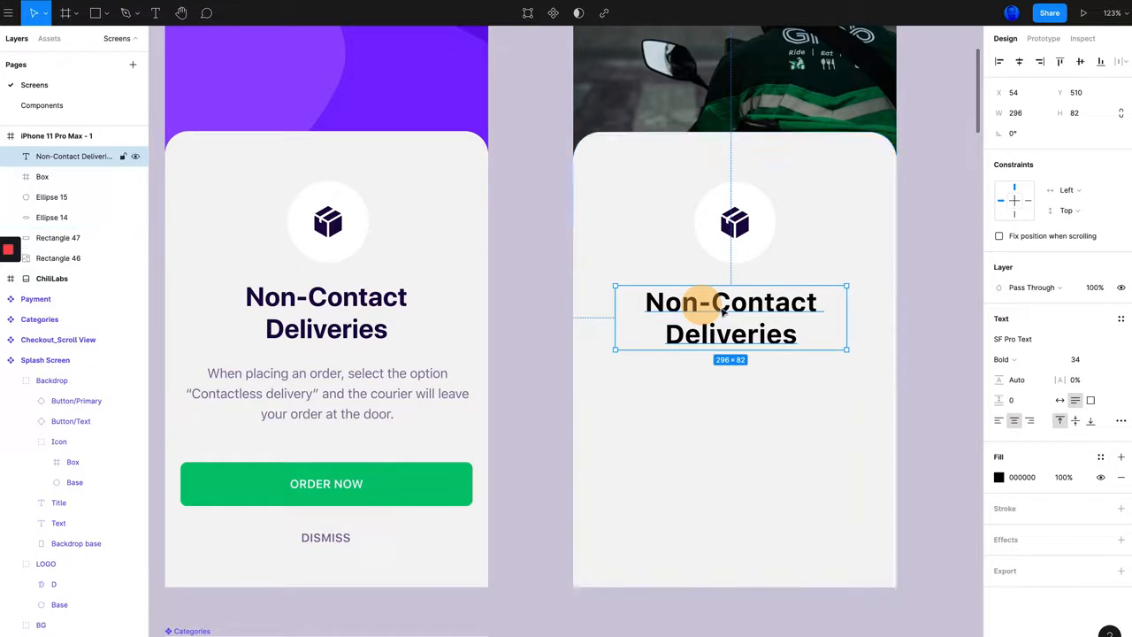
drag(725, 301, 725, 298)
Step: Measure the gap between icon and title in the reference screen, and nudge the new title up to Y 505 to match it
click(303, 297)
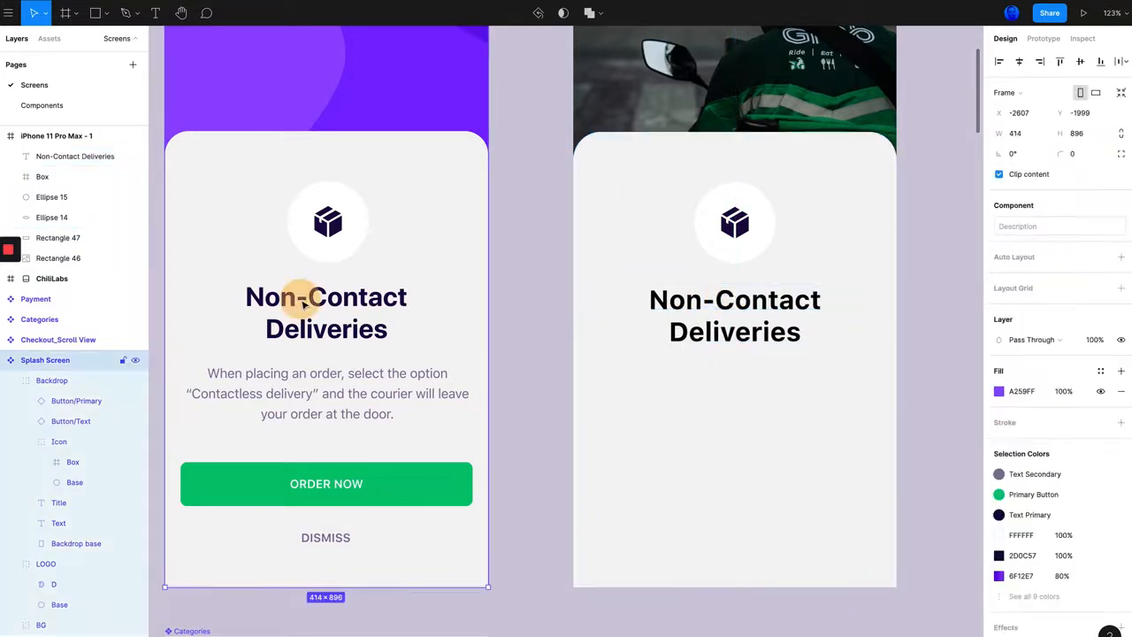
click(352, 299)
click(323, 299)
click(323, 298)
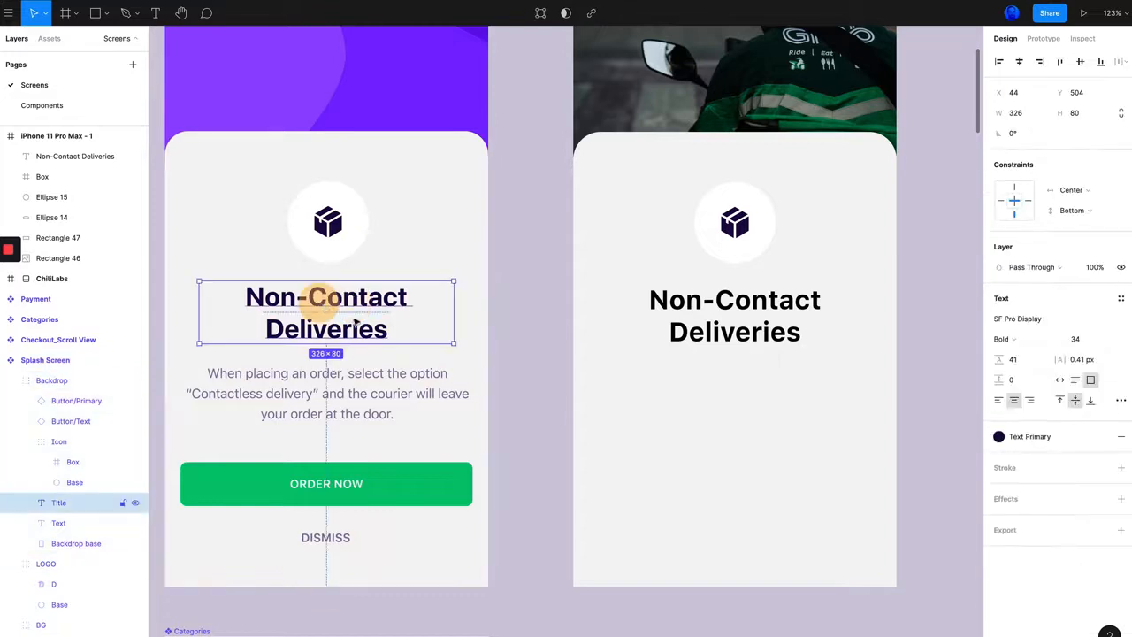
key(alt)
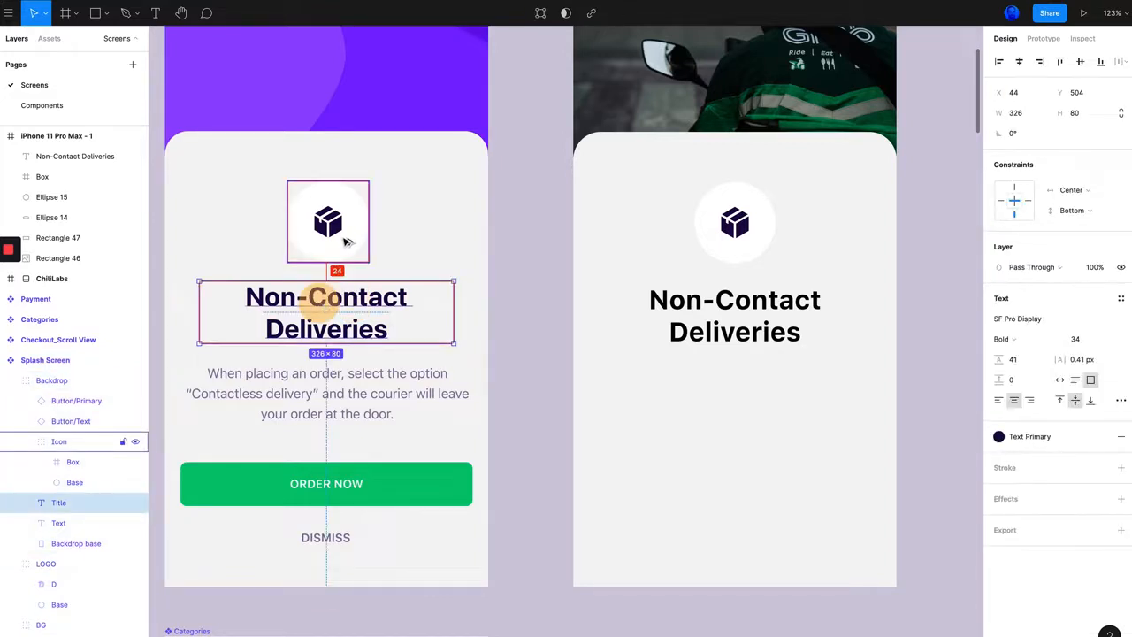
click(778, 298)
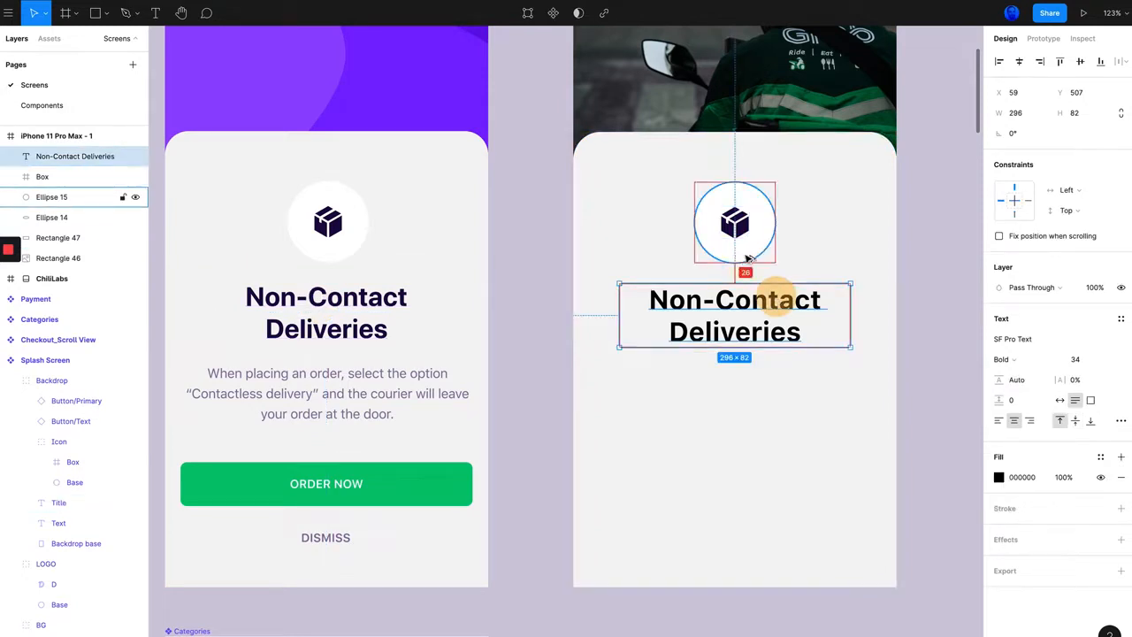
key(alt+Up)
key(alt+Down)
key(alt+Up)
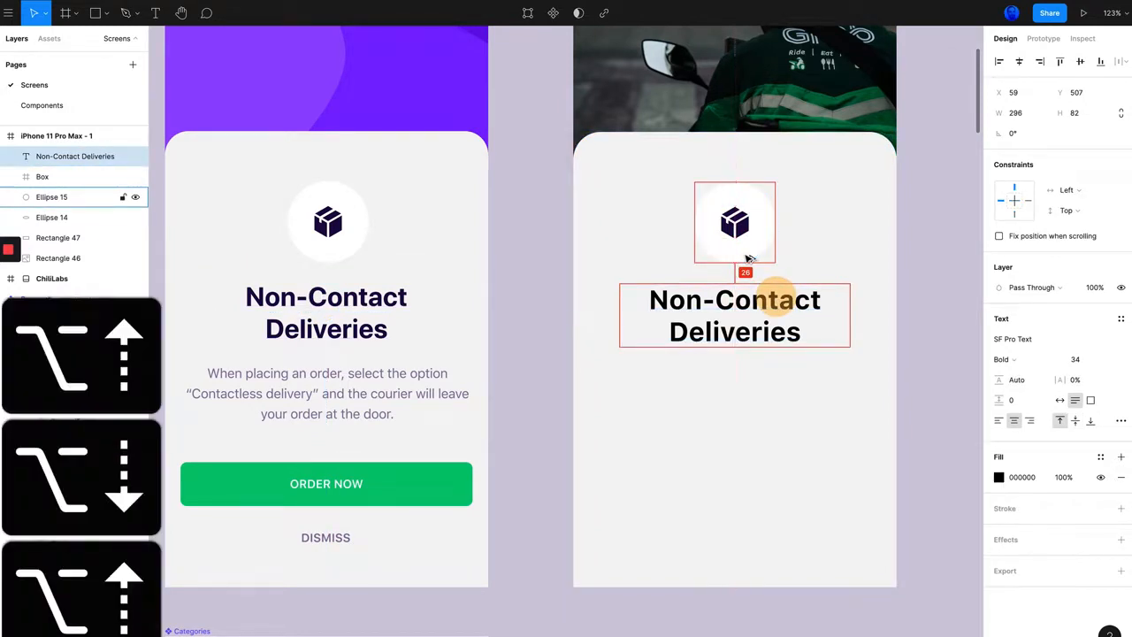
key(alt+Up)
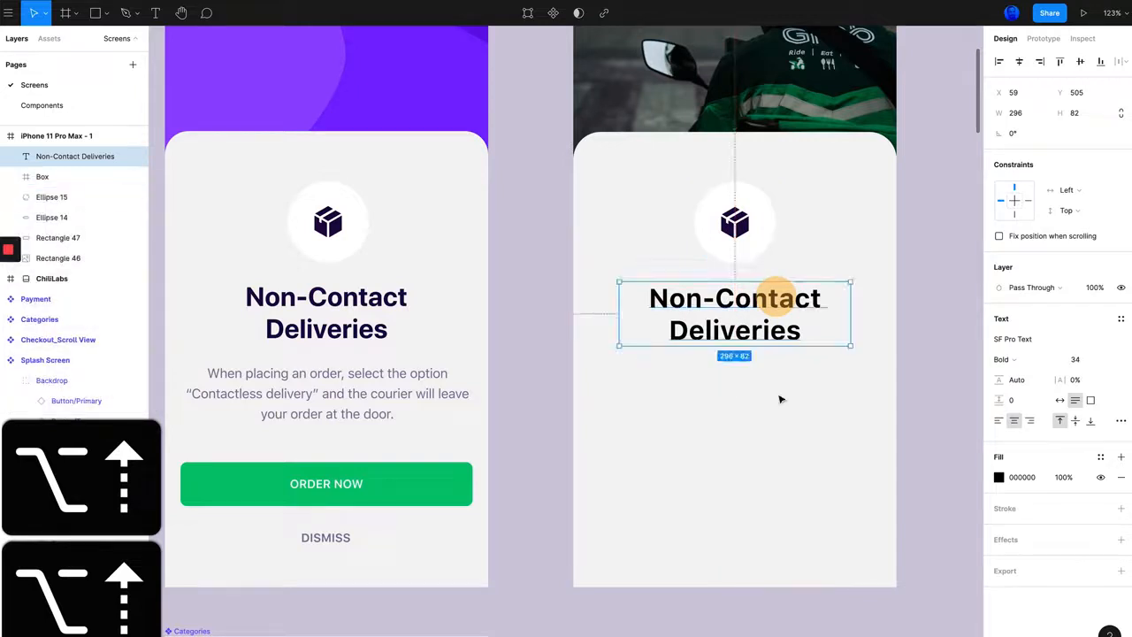
Step: Fill the new title with the dark purple 2D0C57 sampled from the reference title, and deselect it
click(358, 332)
click(750, 328)
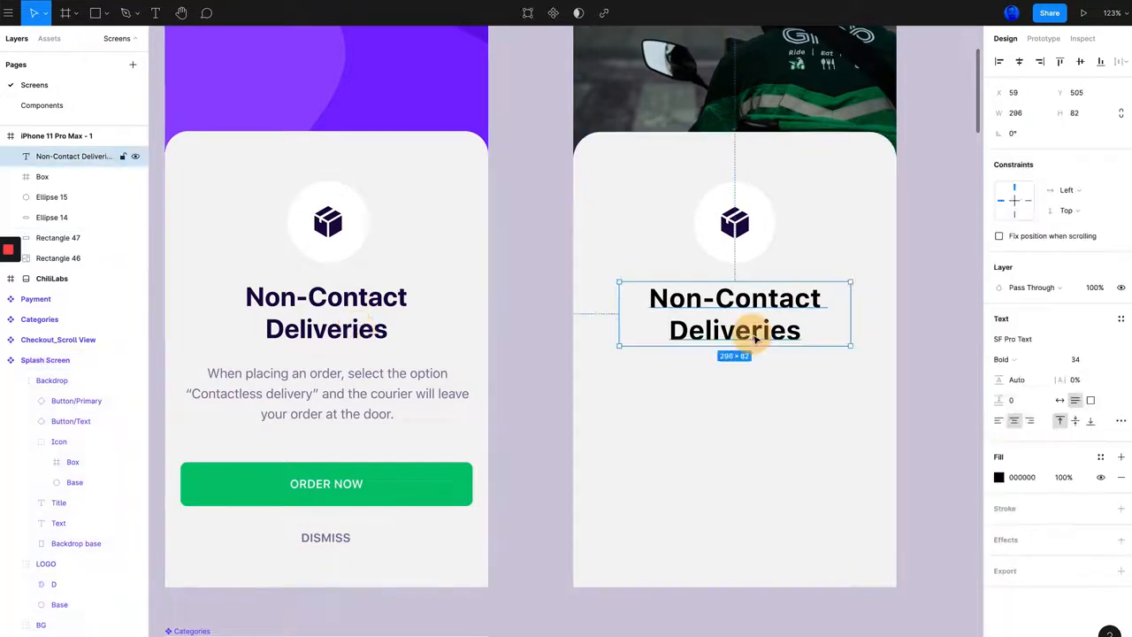
click(999, 478)
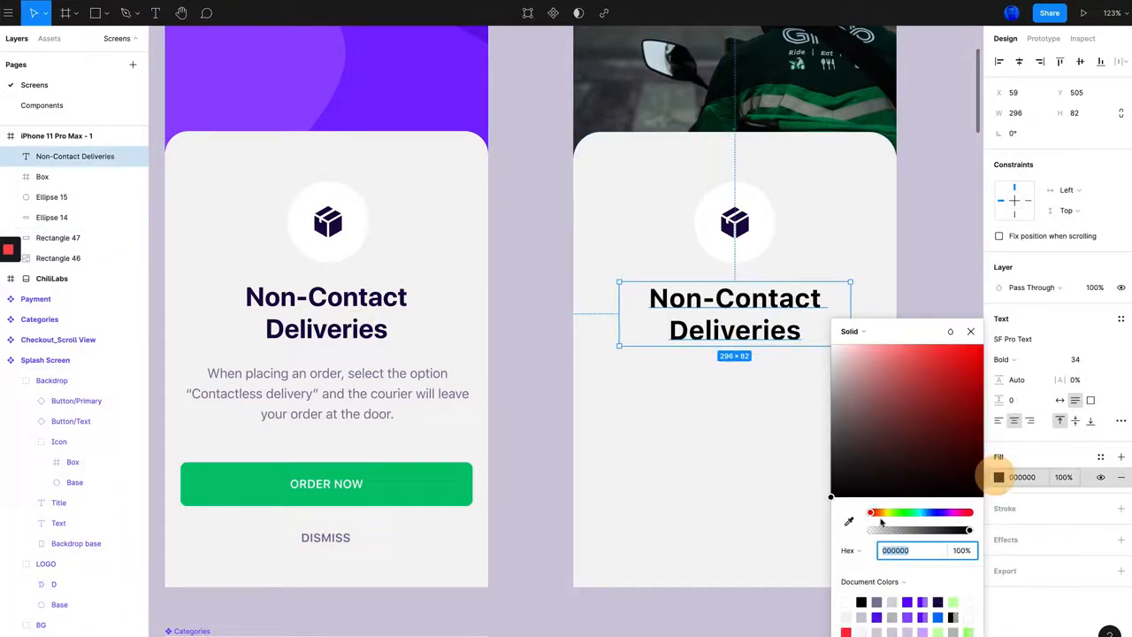
click(848, 521)
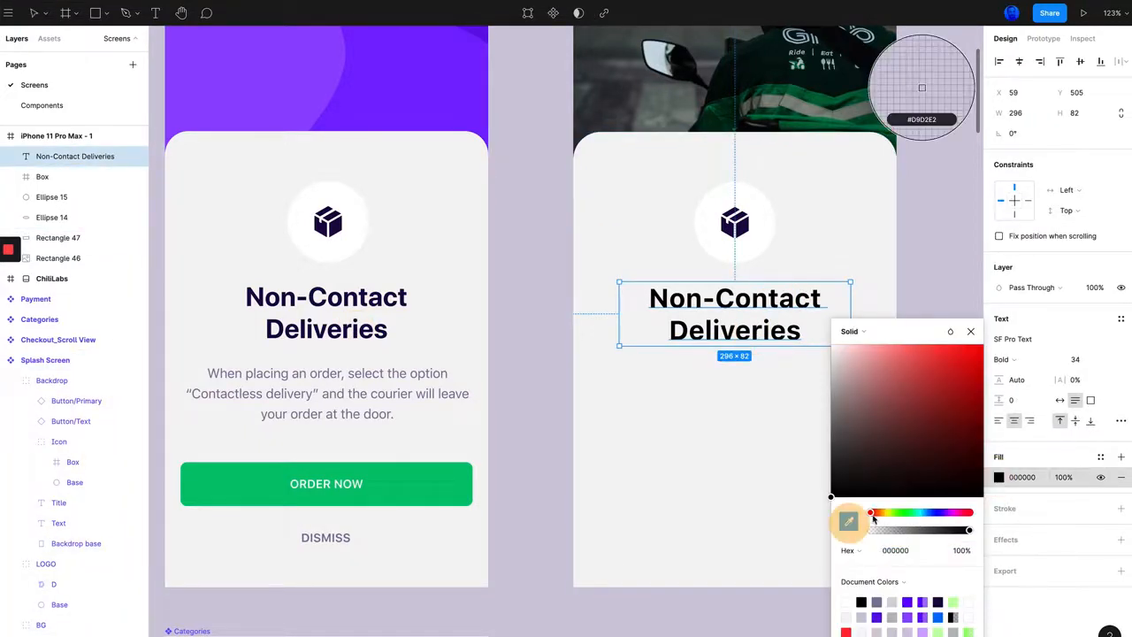
click(362, 296)
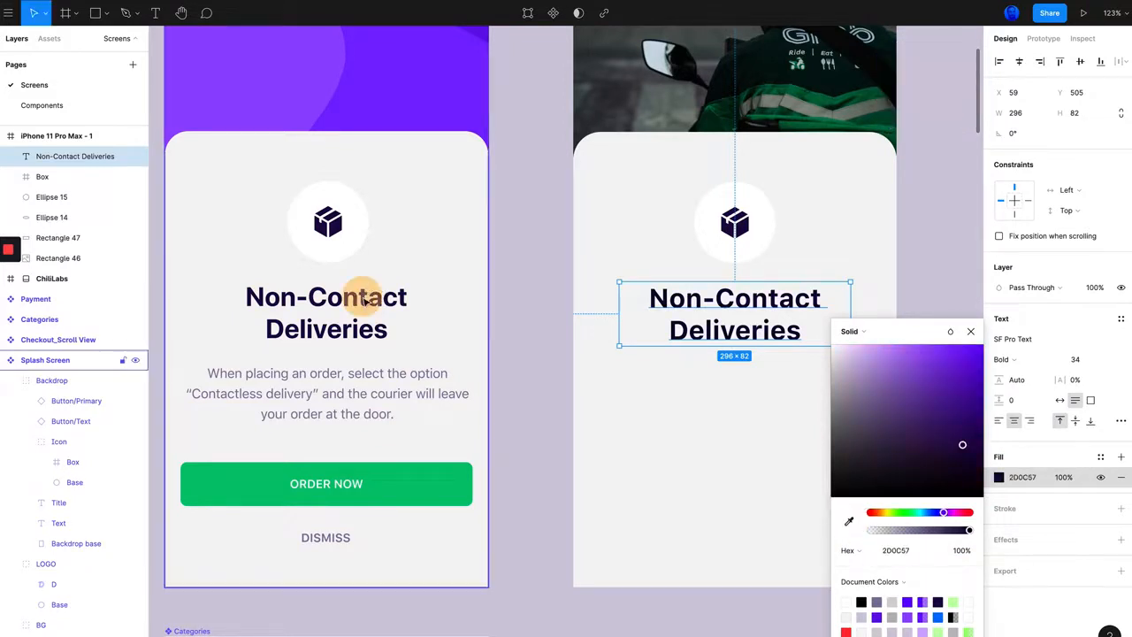
click(950, 233)
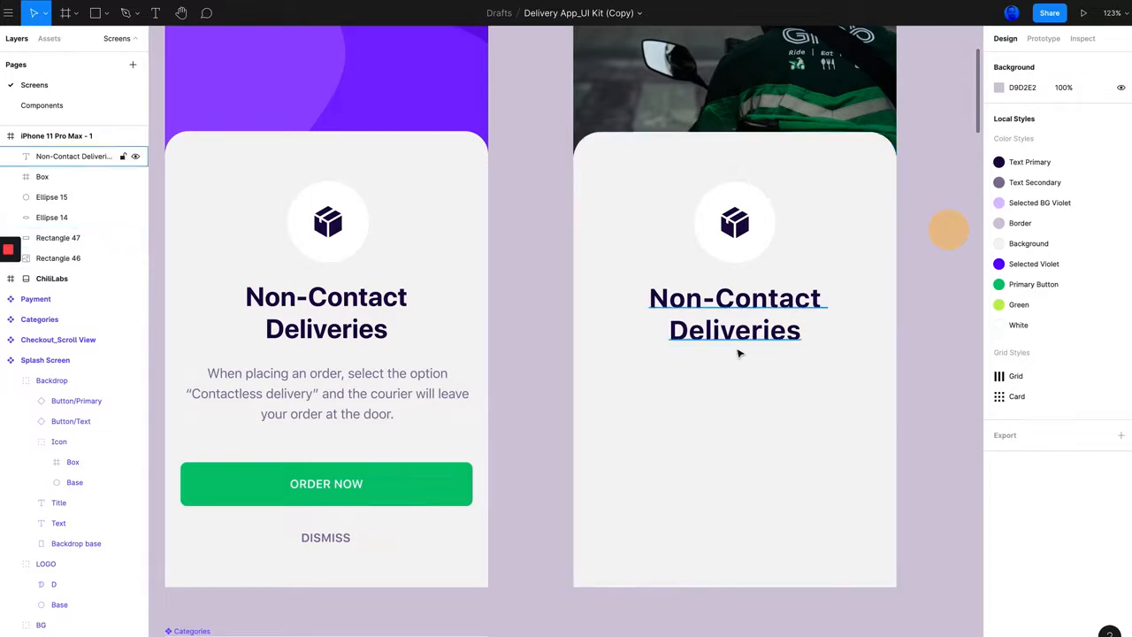
Step: Add a placeholder text "asdf" below the title in the iPhone 11 Pro Max frame
scroll(738, 351, left, 1)
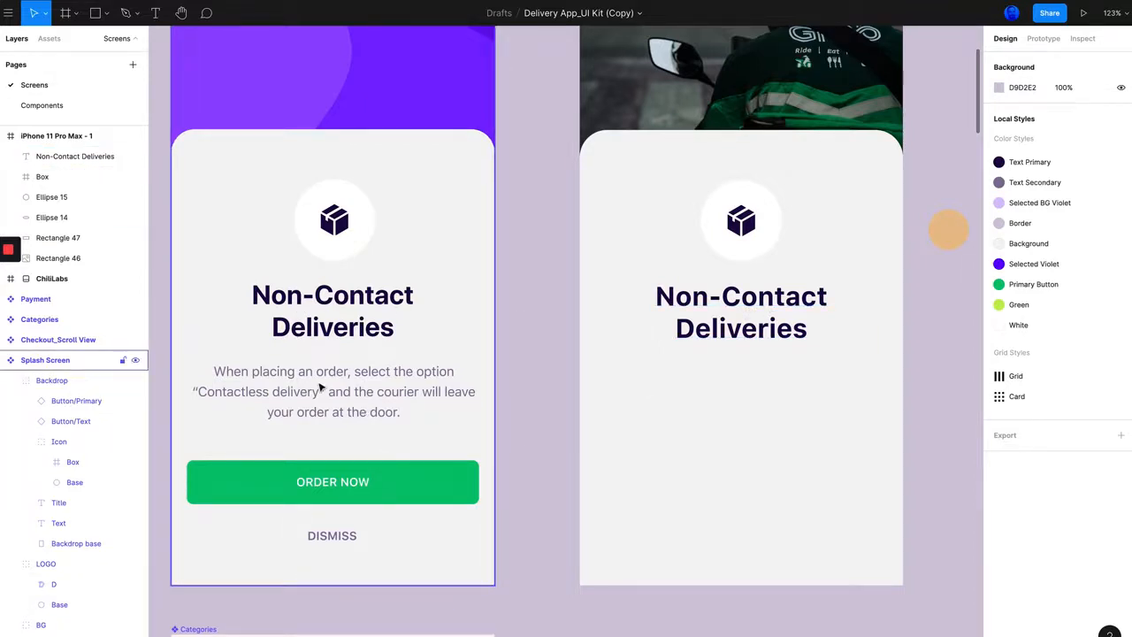
scroll(325, 385, down, 2)
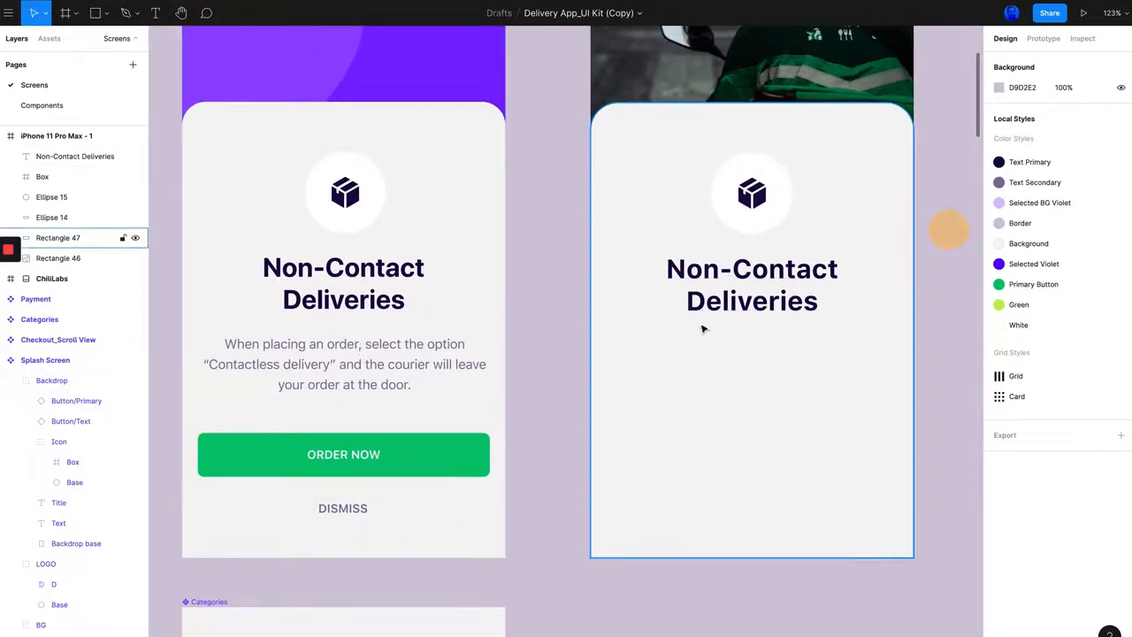
key(t)
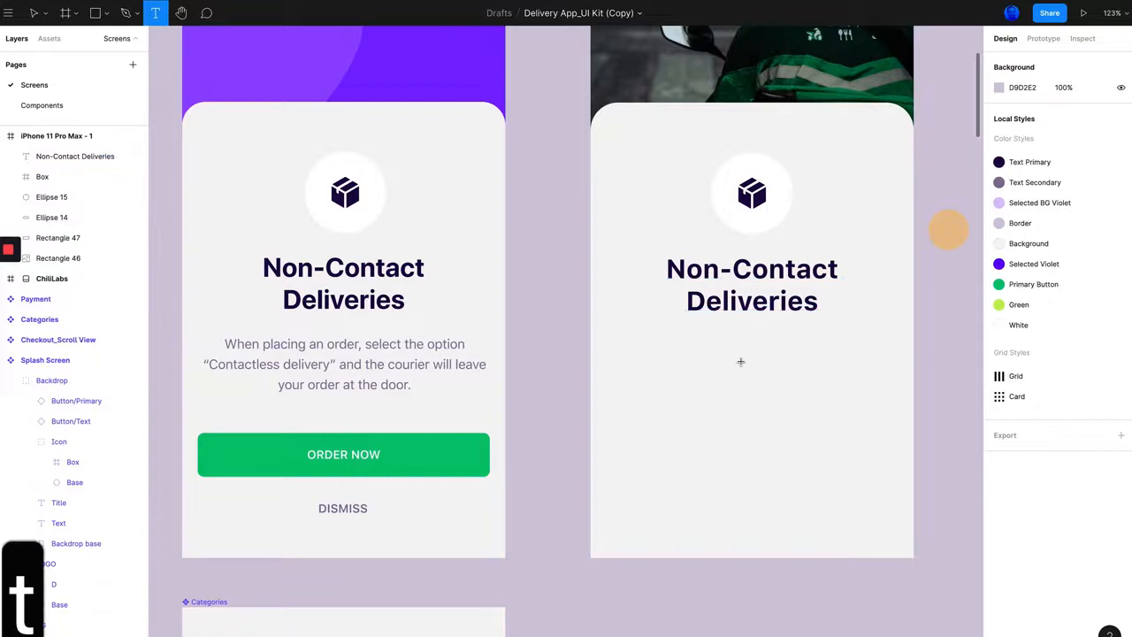
click(740, 362)
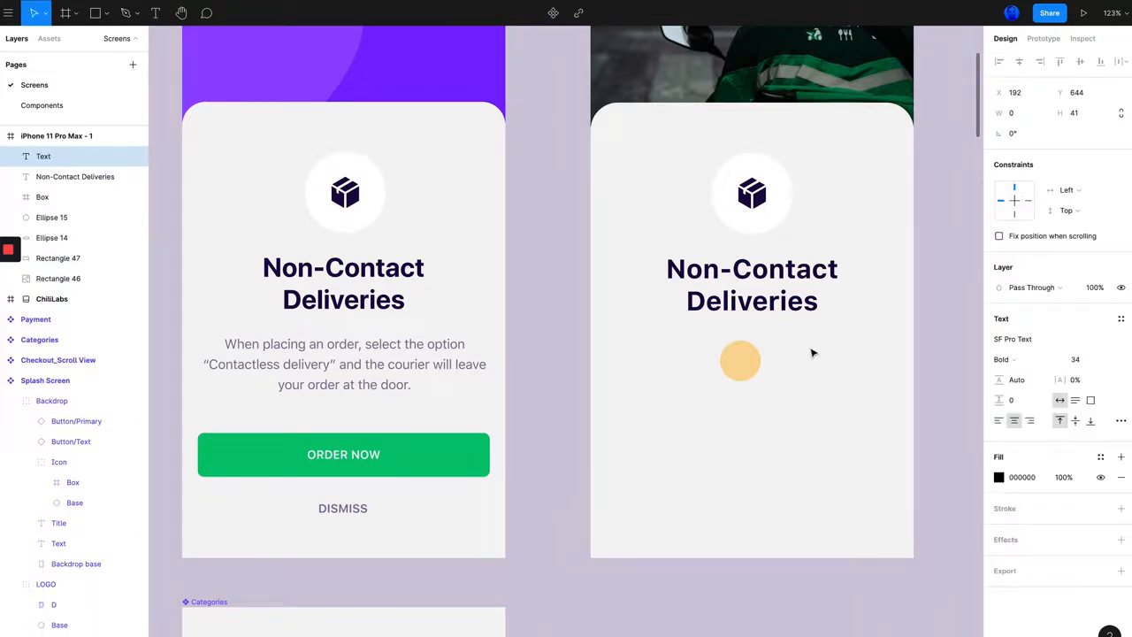
text(asdf)
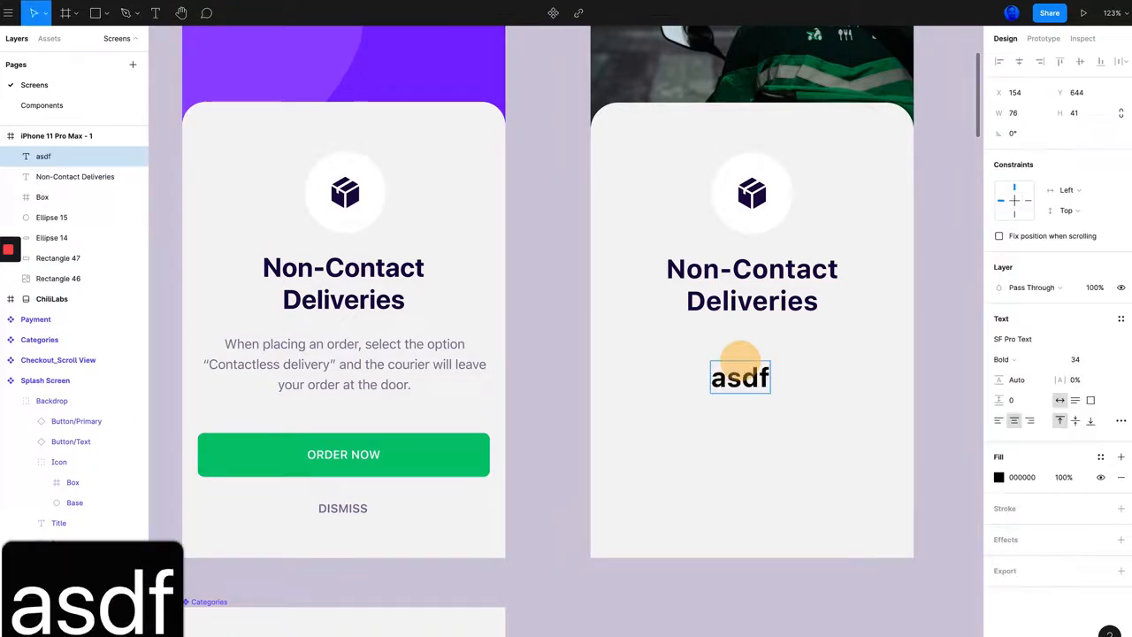
Step: Copy the reference screen's description paragraph and paste it over the "asdf" placeholder text
double_click(365, 365)
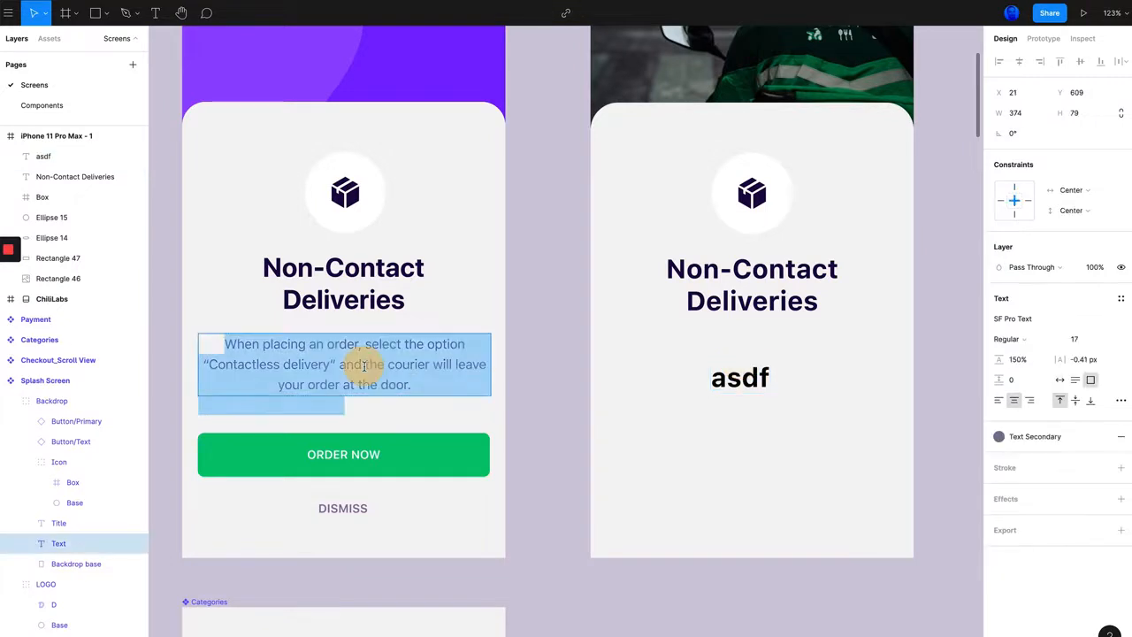
click(367, 365)
key(super+a)
key(super+c)
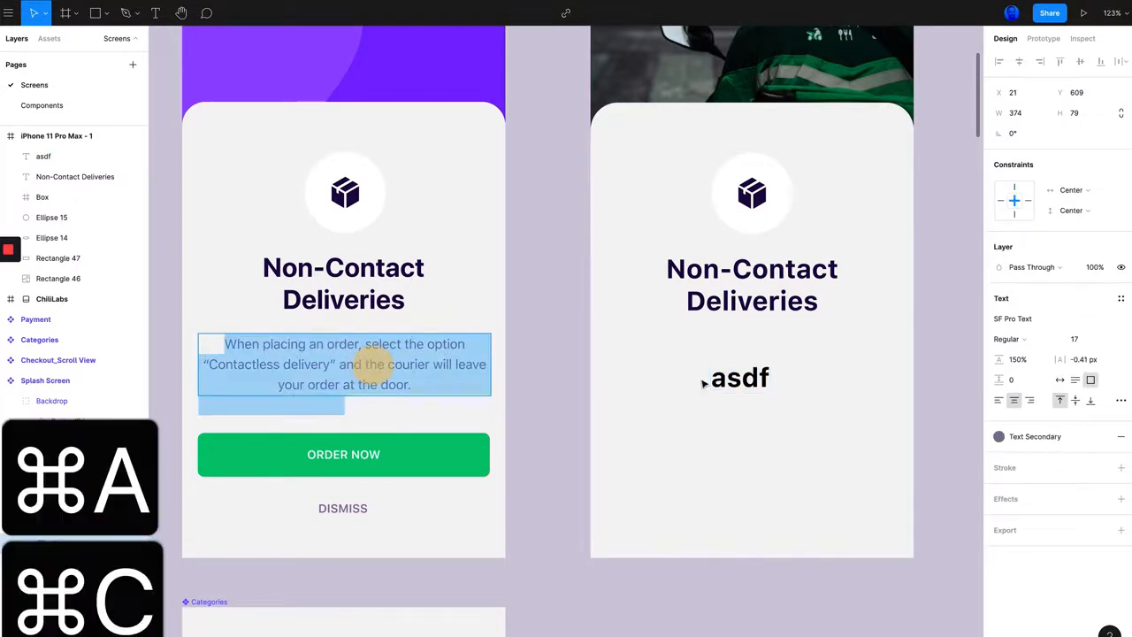
double_click(738, 378)
key(super+v)
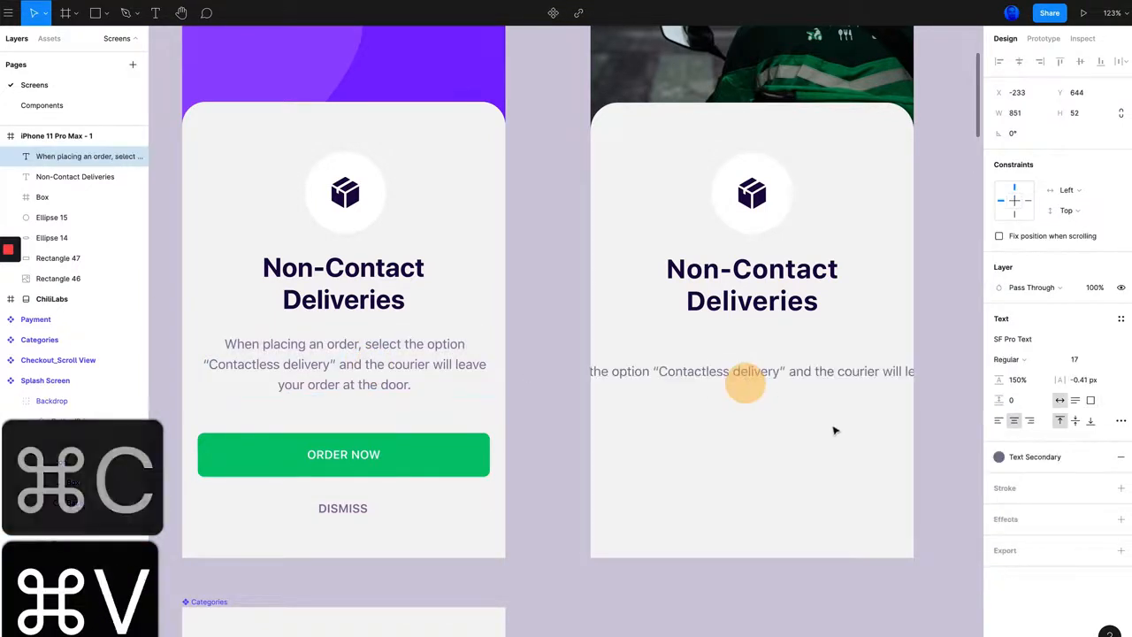
click(762, 433)
Step: Narrow the pasted description's text box to about 327 wide so the paragraph wraps inside the iPhone frame
scroll(816, 373, right, 3)
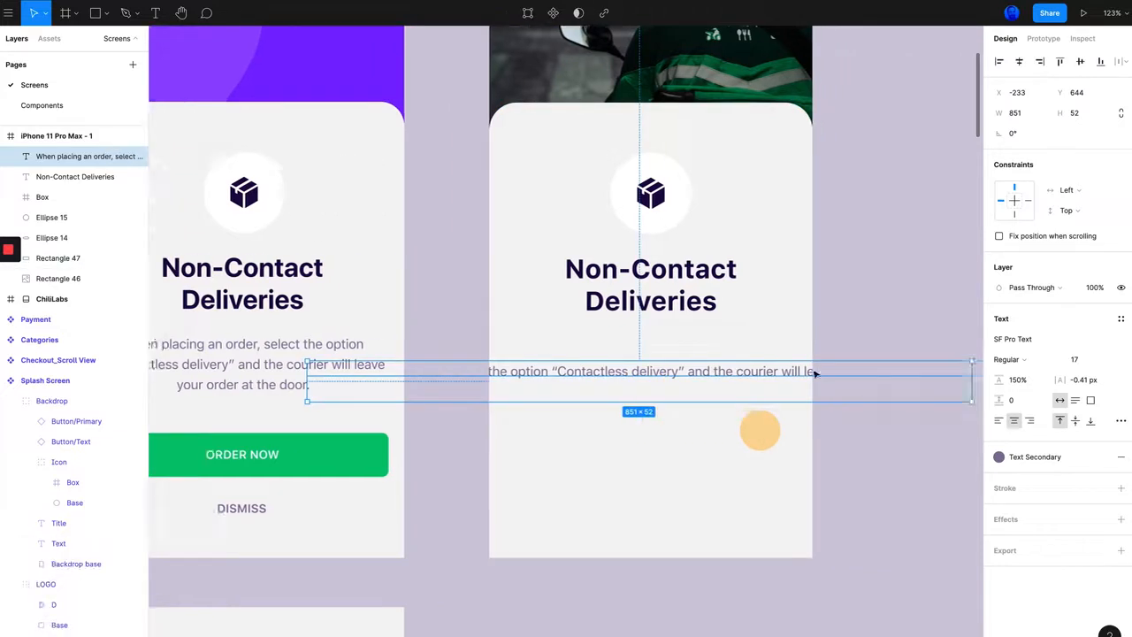
scroll(815, 373, right, 3)
scroll(845, 388, left, 3)
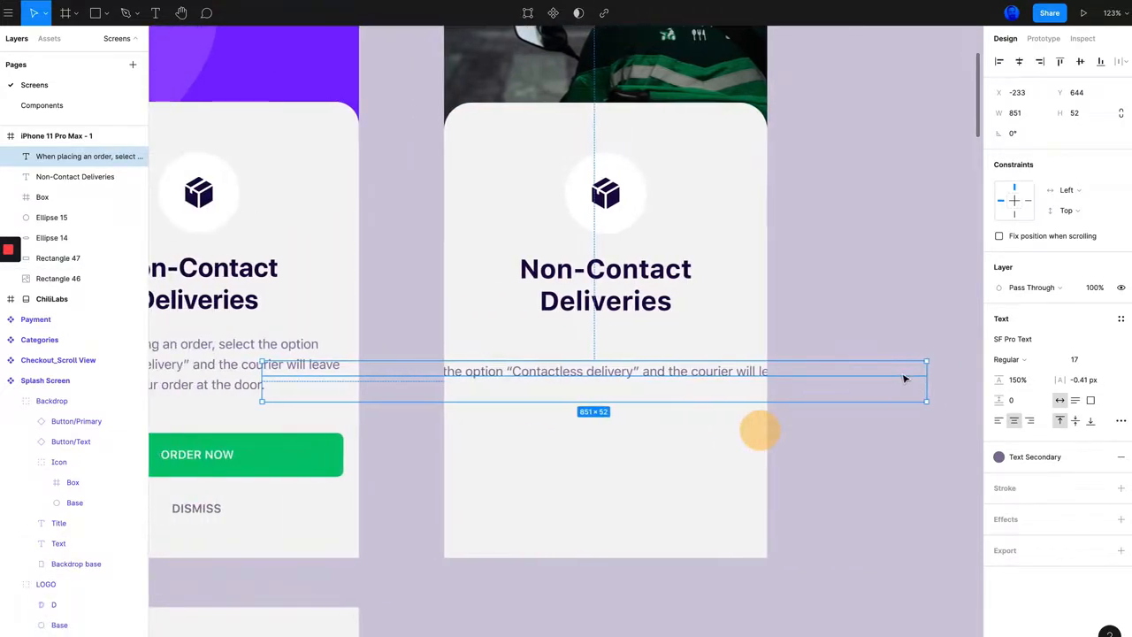
drag(926, 375, 746, 384)
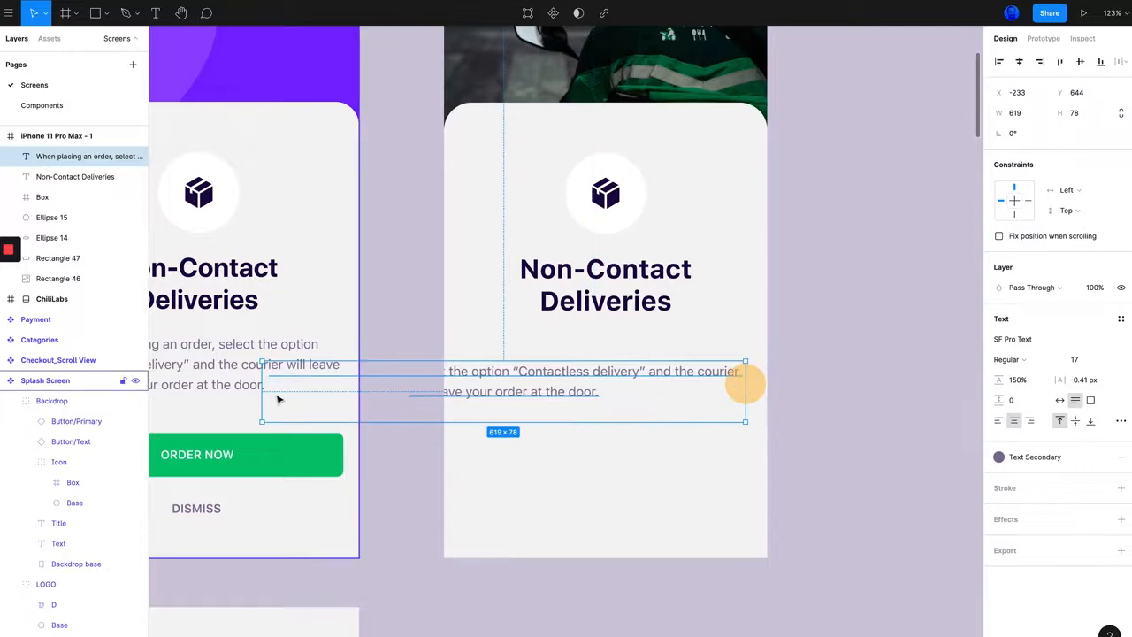
drag(263, 393, 486, 392)
Step: Check the width of the reference description and set the new description's text box to the same width, 374
scroll(437, 398, left, 3)
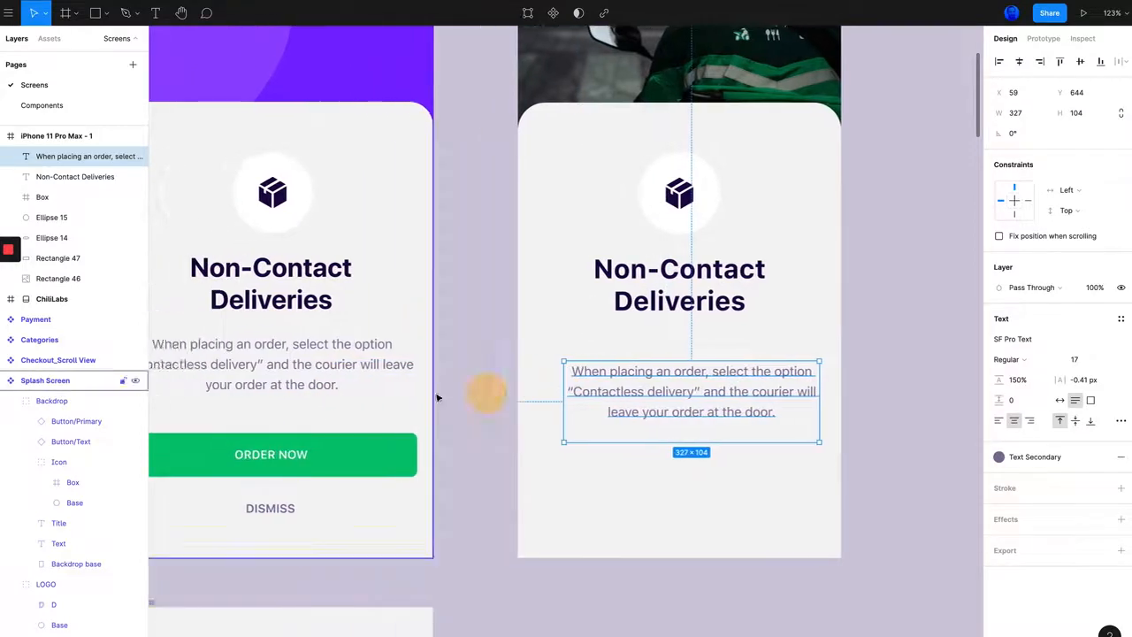
scroll(437, 398, left, 4)
click(429, 362)
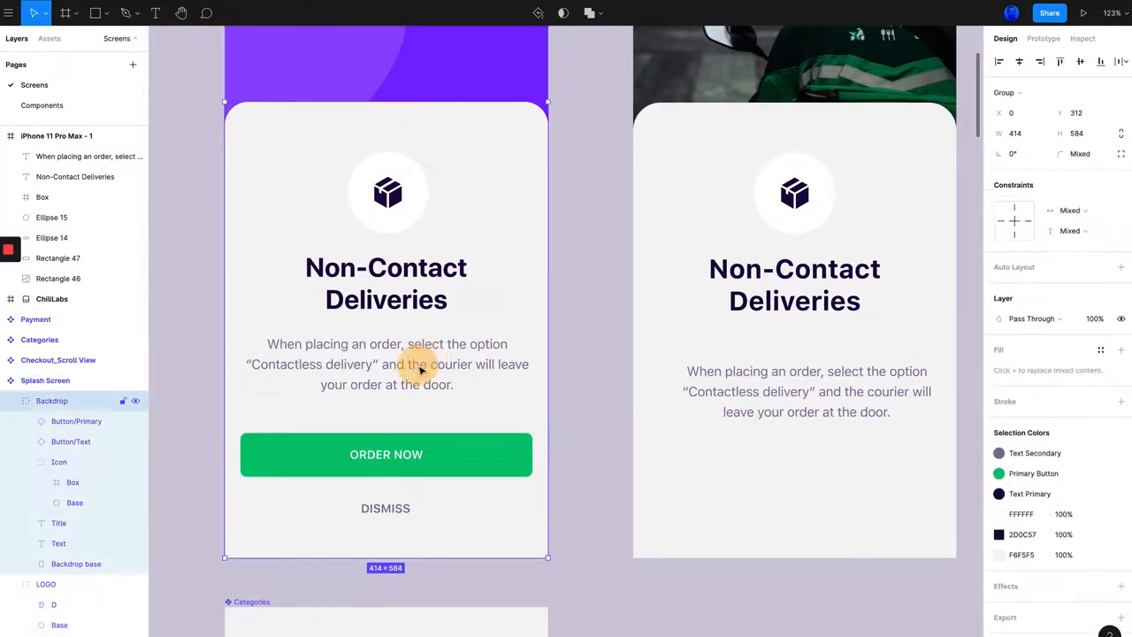
click(341, 368)
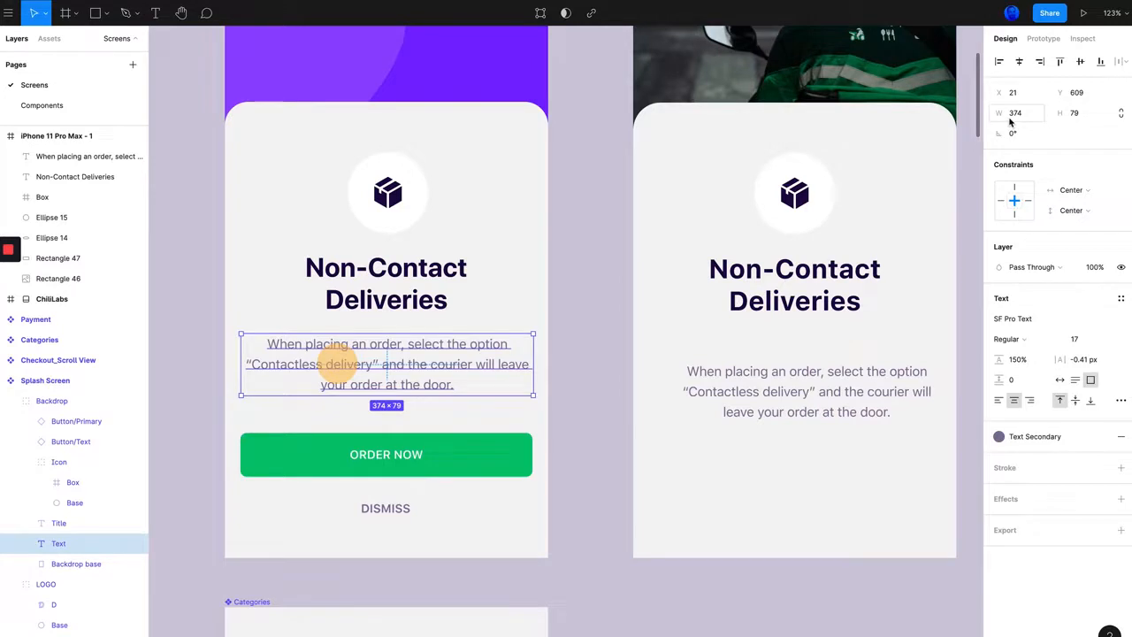
scroll(682, 442, right, 4)
click(718, 371)
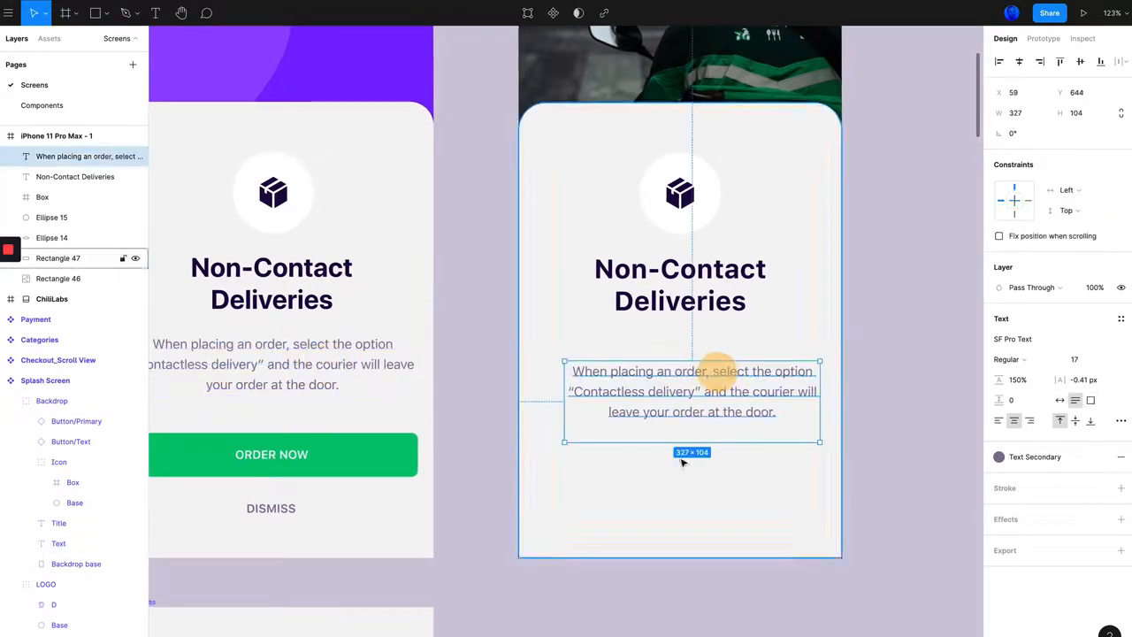
click(1019, 115)
text(3)
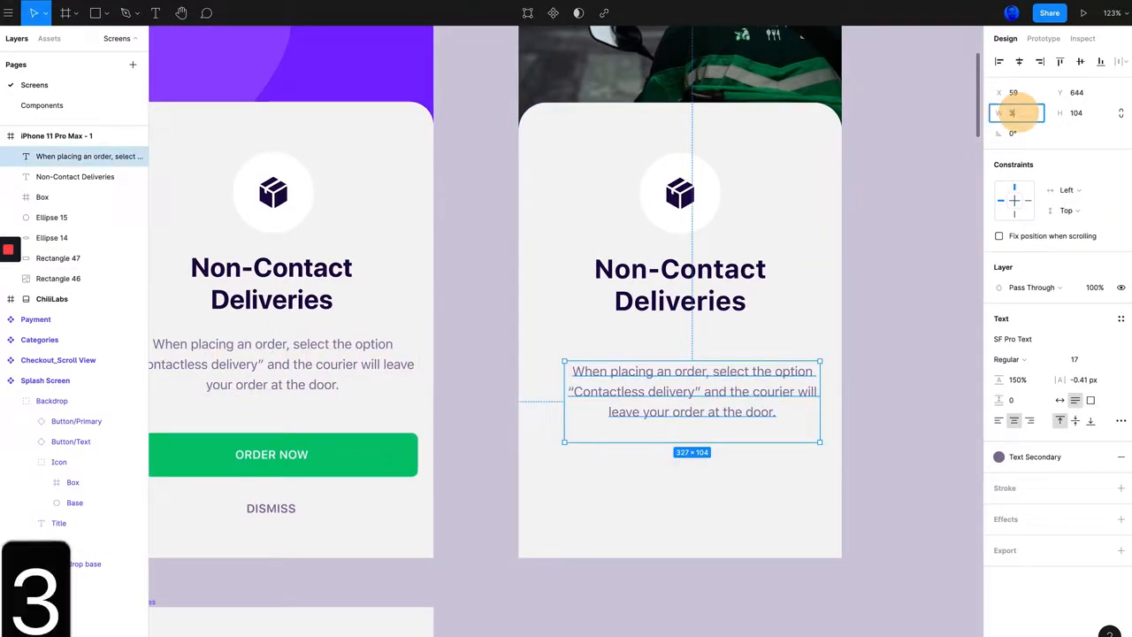
text(74)
key(Return)
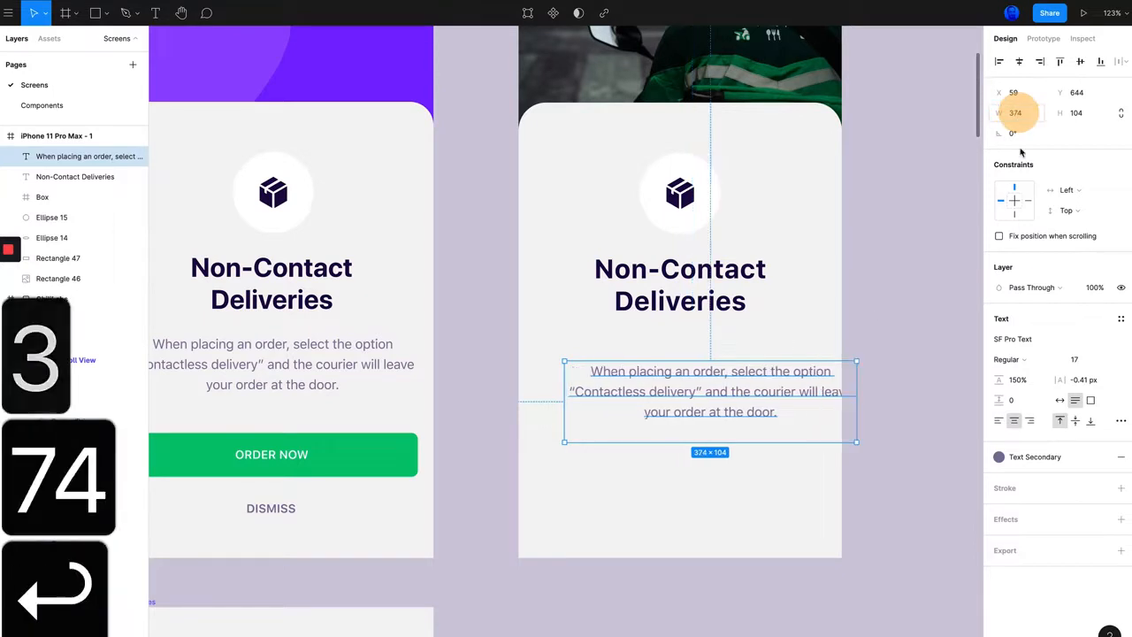
Step: Measure the reference gap between title and description, and move the new description to X 20, Y 612 to match it
drag(773, 413, 743, 405)
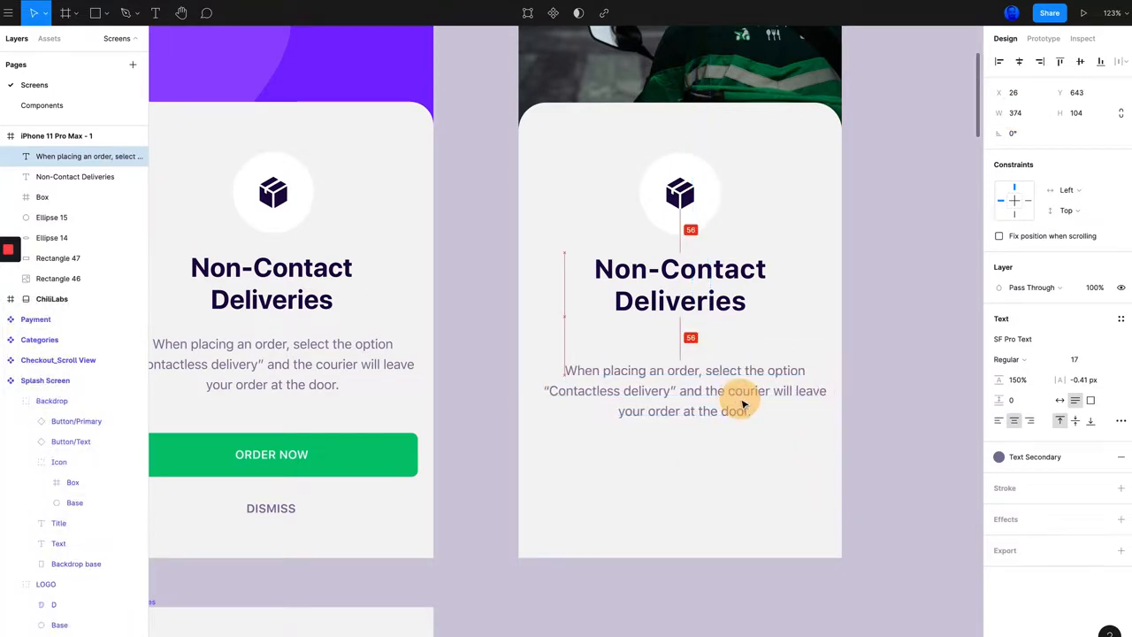
click(327, 347)
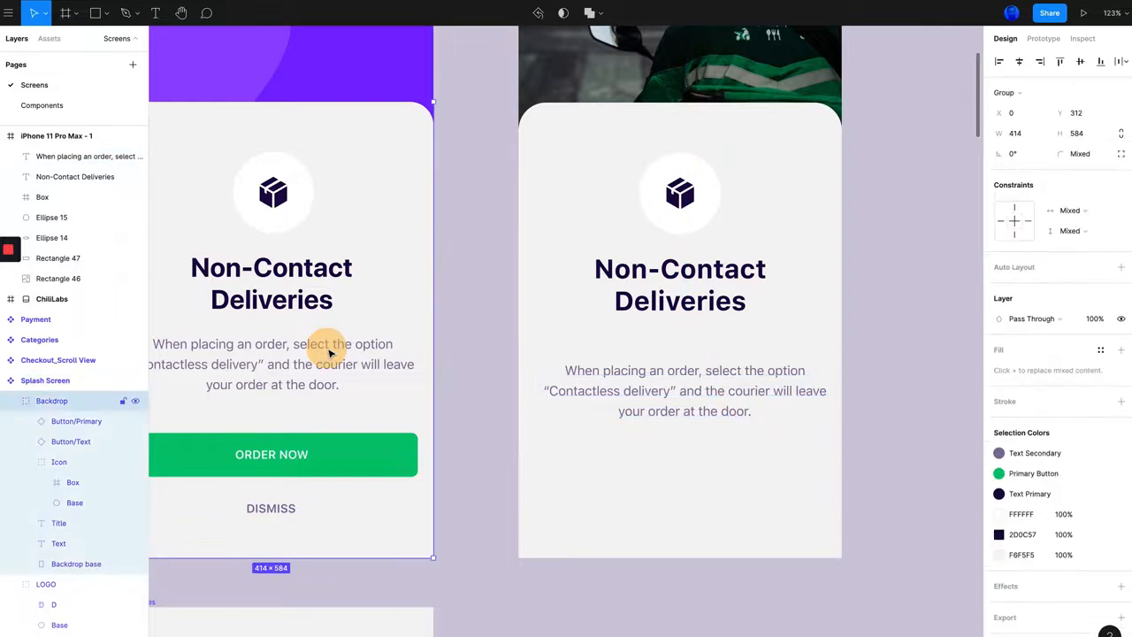
double_click(256, 386)
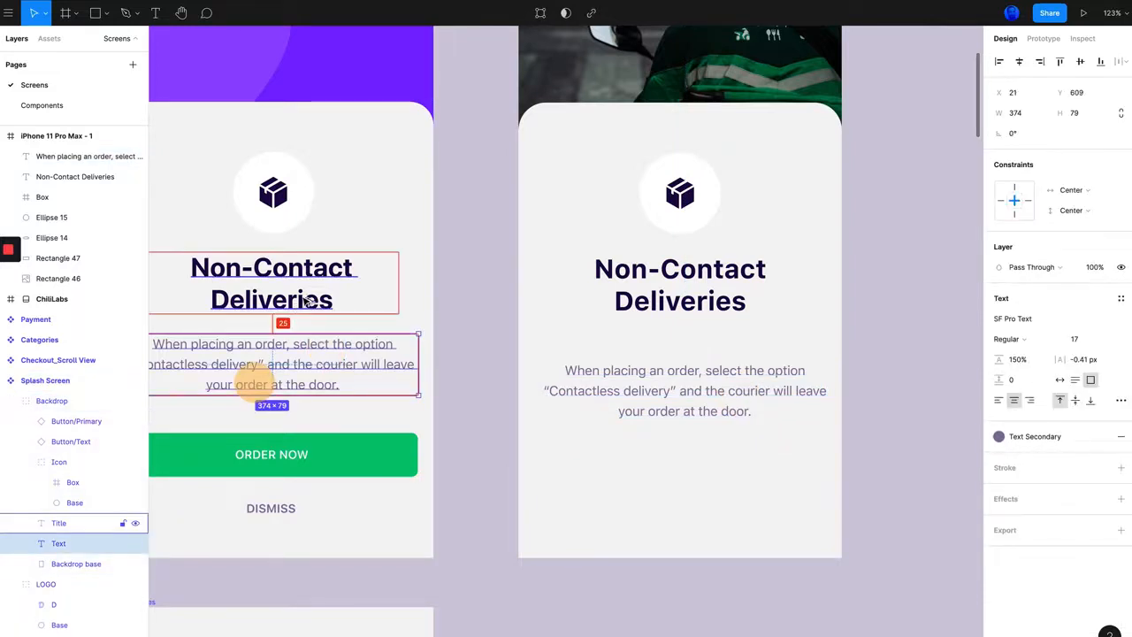
click(662, 392)
drag(677, 391, 682, 376)
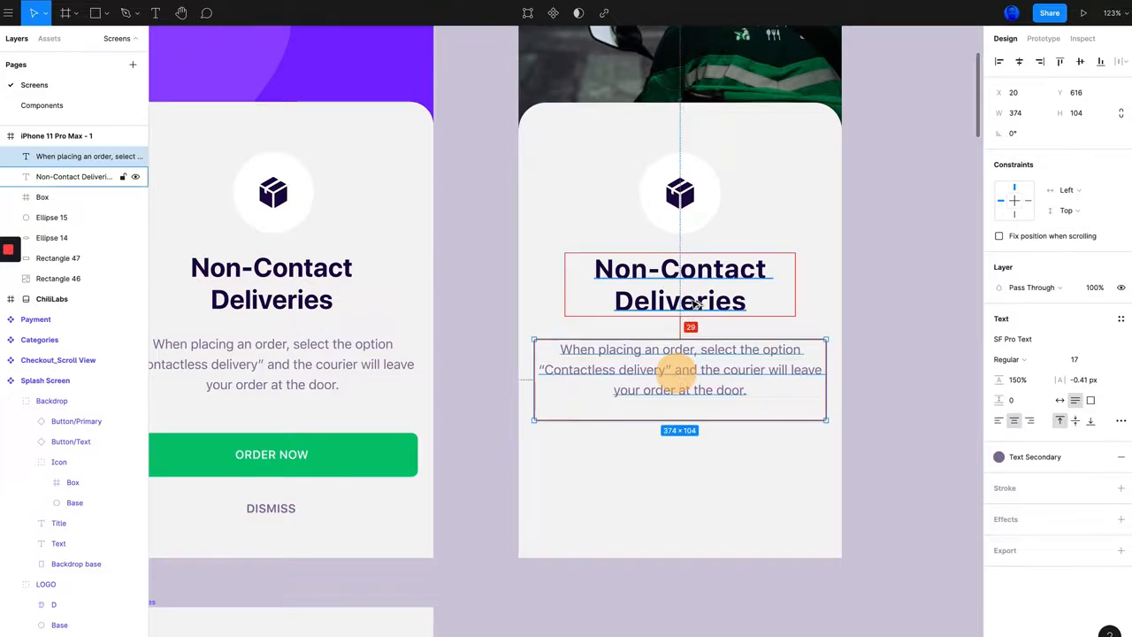
key(alt+Up)
key(alt+Up)
key(alt+Up)
key(alt+Up)
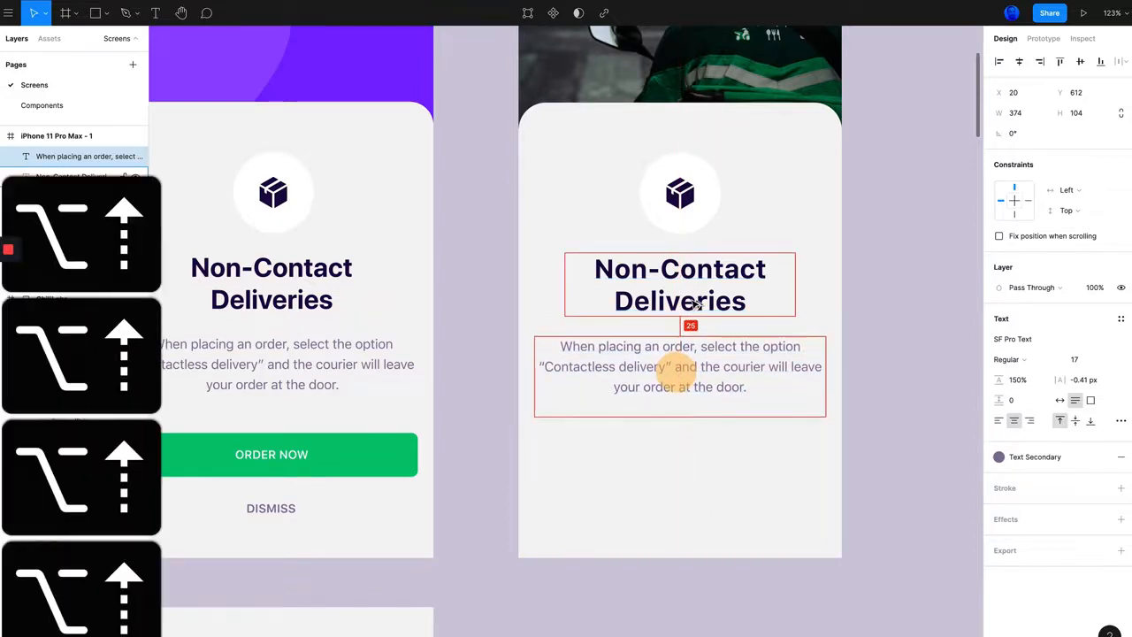
Step: Compare the rebuilt screen with the reference Splash Screen, looking at the overall layout and the area below the description, and clear the selection
scroll(477, 424, left, 3)
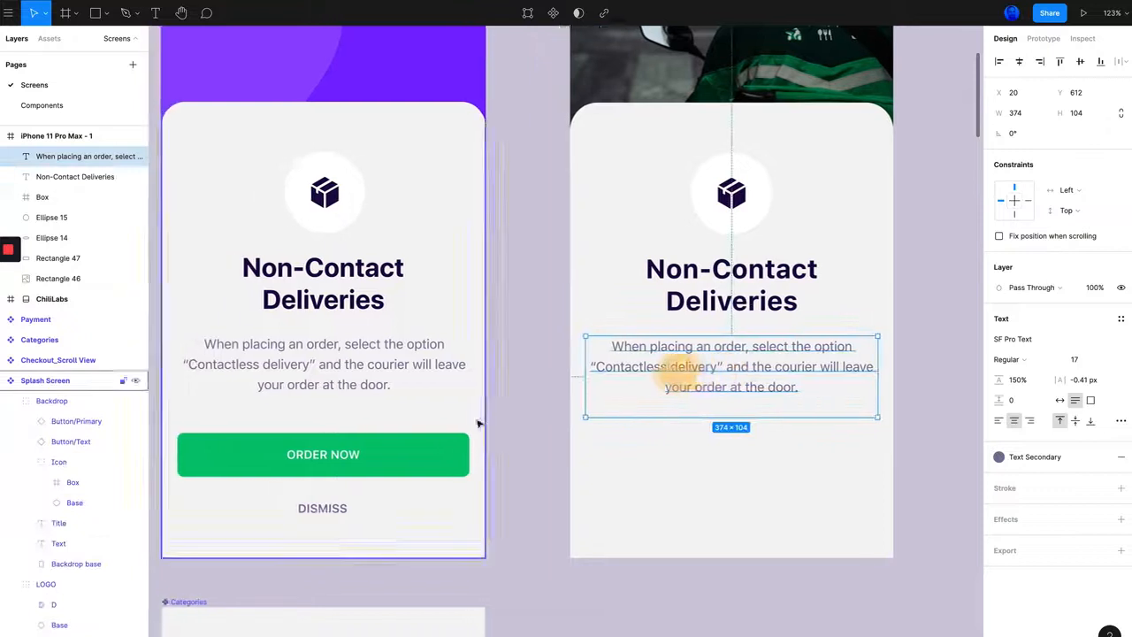
scroll(477, 424, left, 3)
click(699, 457)
scroll(707, 451, up, 5)
scroll(707, 450, right, 4)
scroll(707, 450, down, 6)
scroll(708, 450, left, 2)
scroll(704, 449, up, 4)
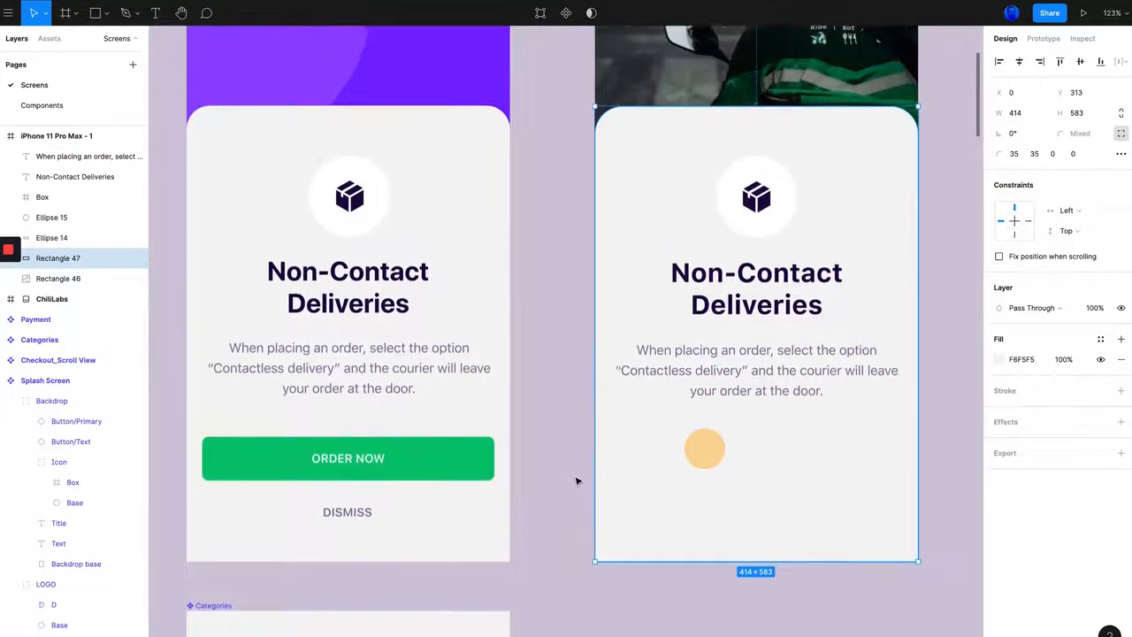
ctrl+scroll(704, 449, down, 3)
scroll(672, 387, right, 2)
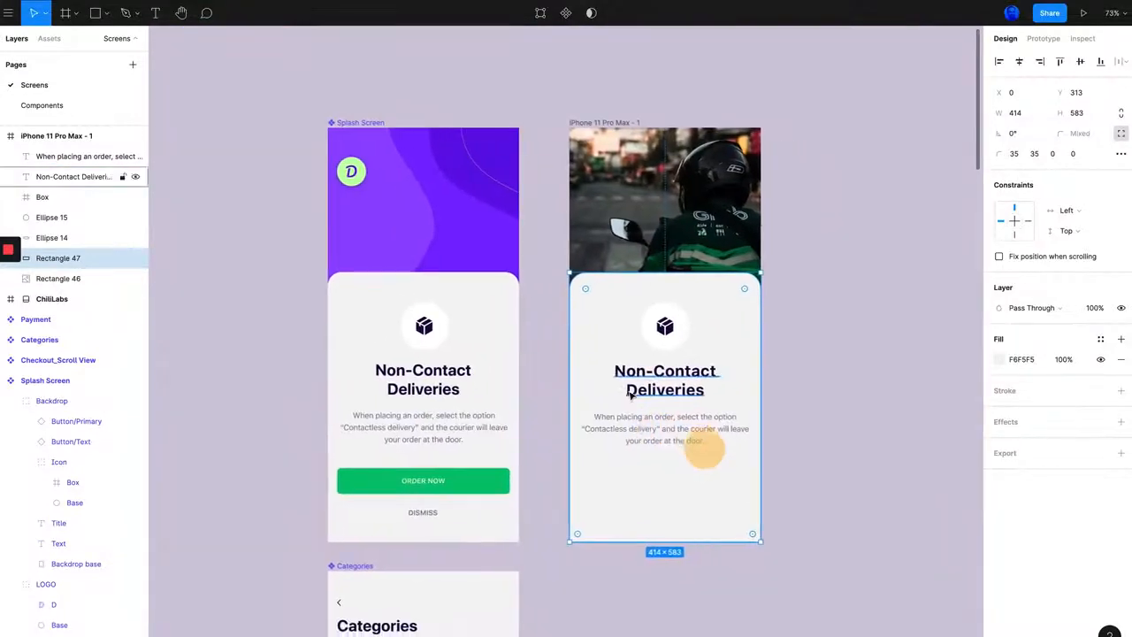
scroll(589, 455, down, 3)
ctrl+scroll(624, 421, up, 5)
ctrl+scroll(623, 422, up, 1)
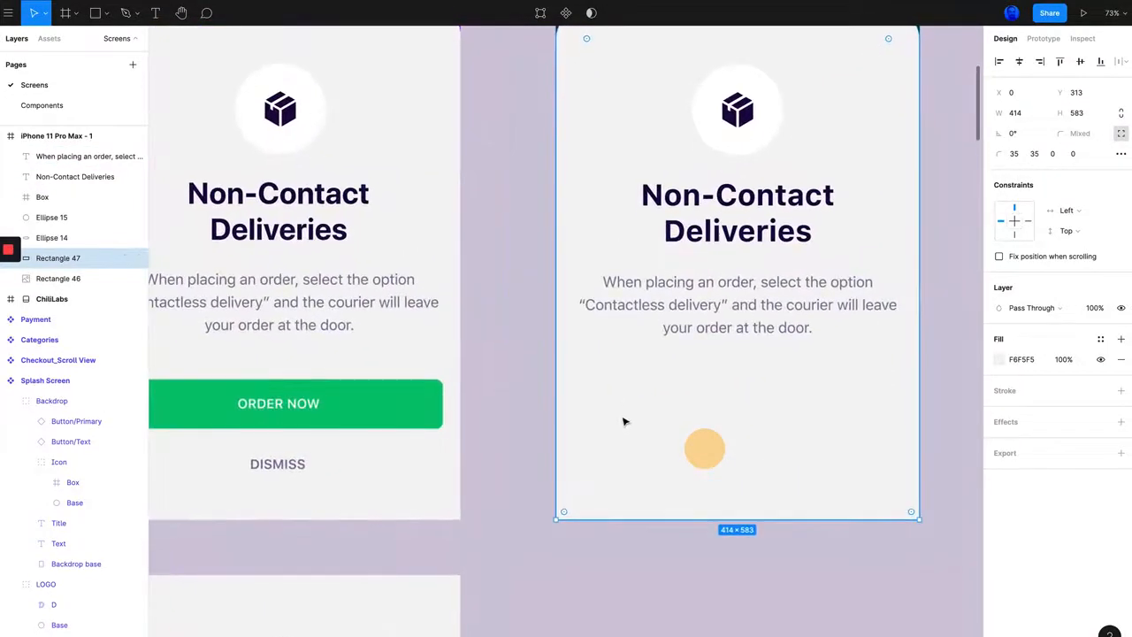
ctrl+scroll(566, 433, down, 3)
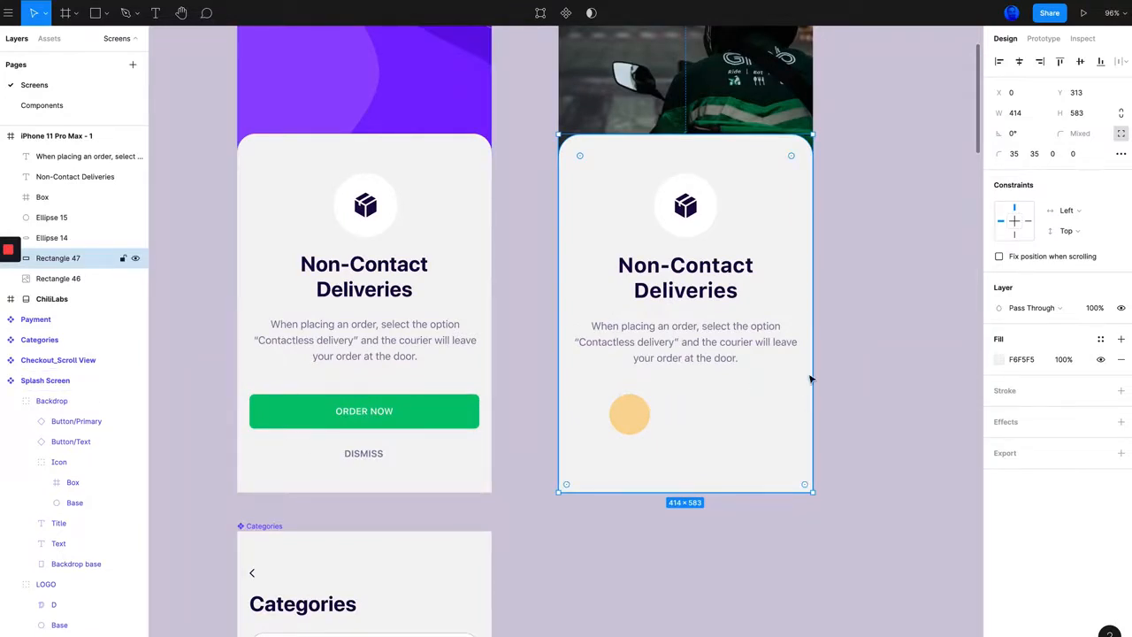
click(848, 375)
Step: Draw a button rectangle about 347 × 53 below the description in the iPhone frame
ctrl+scroll(745, 399, up, 2)
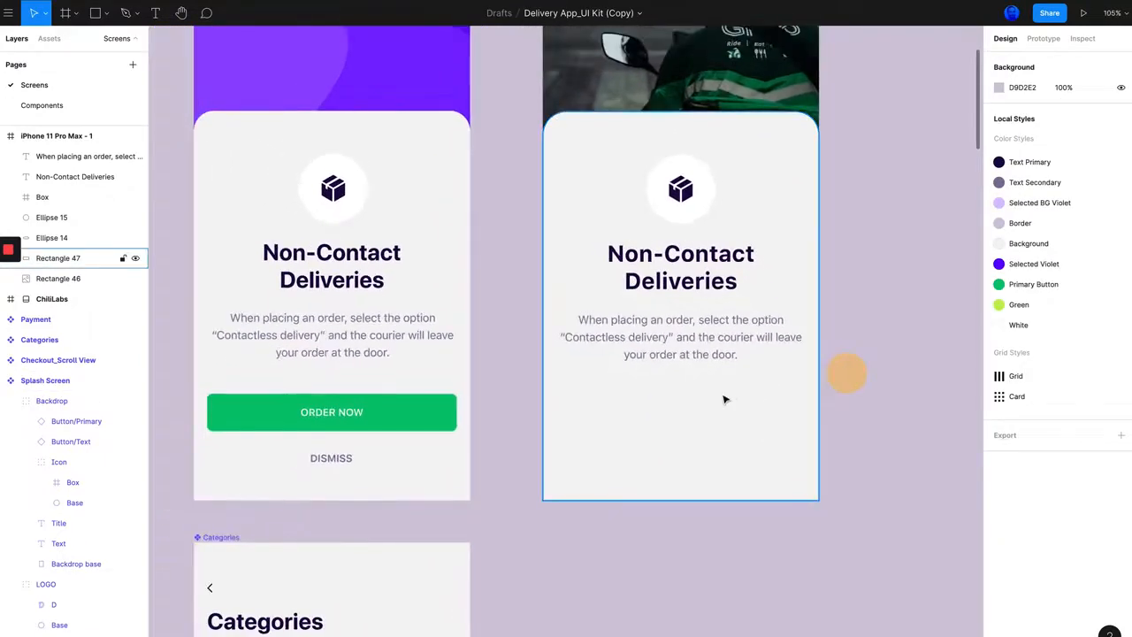
key(r)
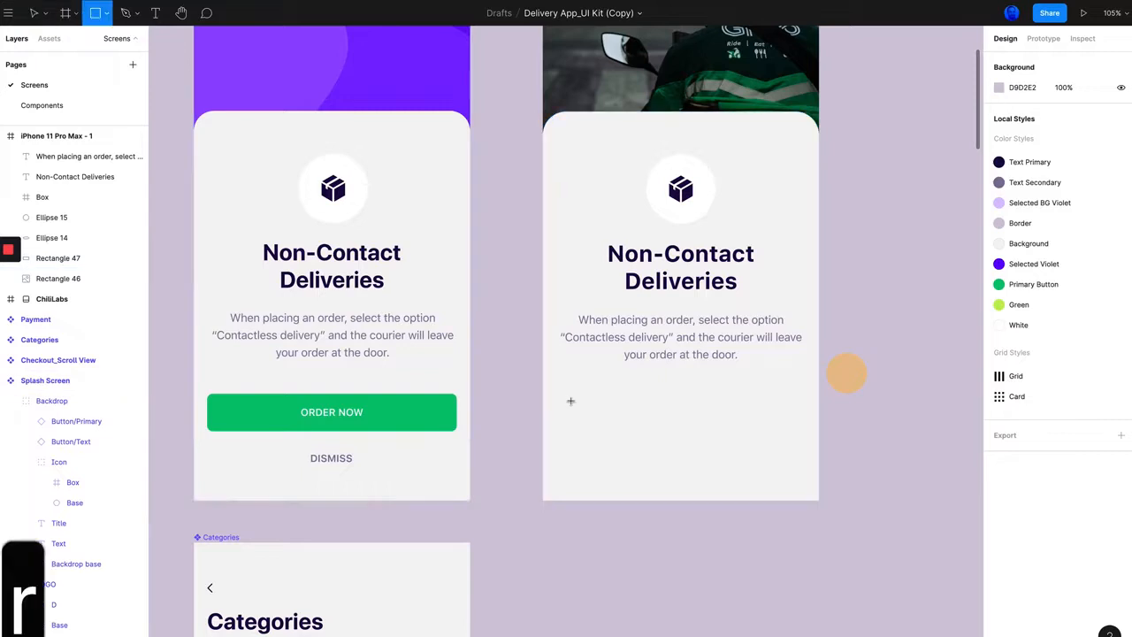
drag(566, 398, 797, 435)
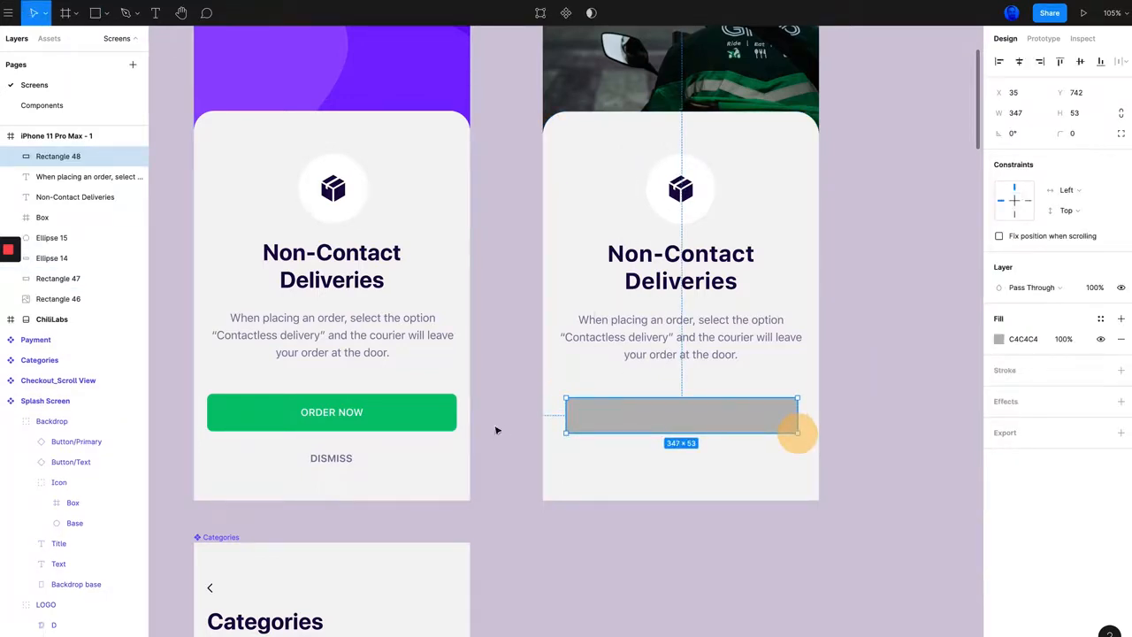
Step: Check the size of the reference ORDER NOW button and set the new rectangle to 374 × 56
click(391, 414)
click(411, 415)
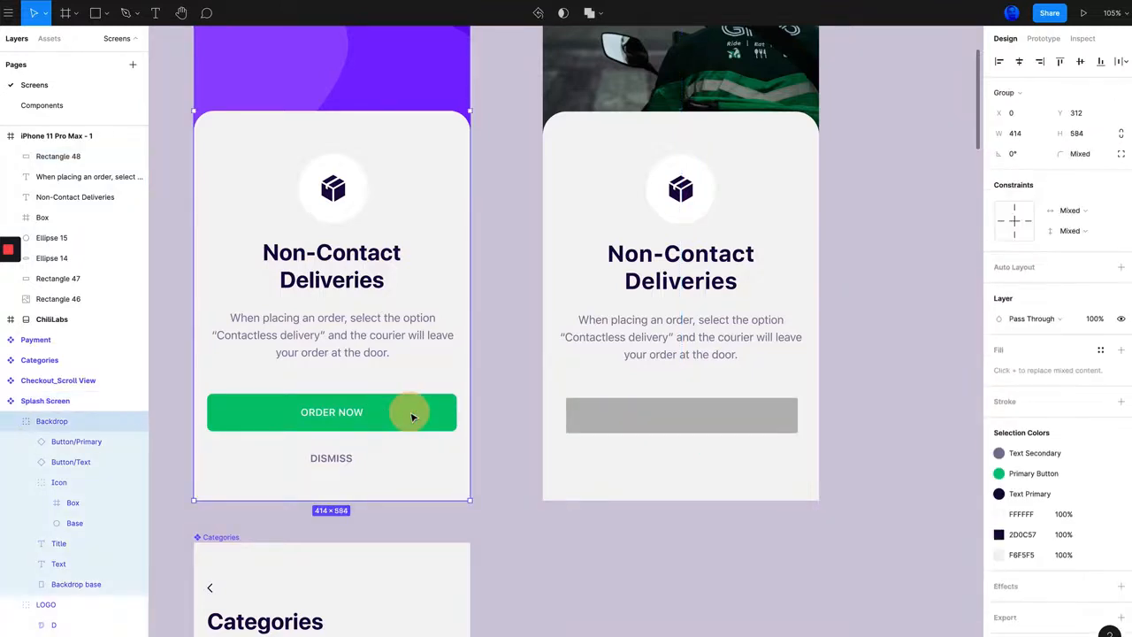
click(400, 418)
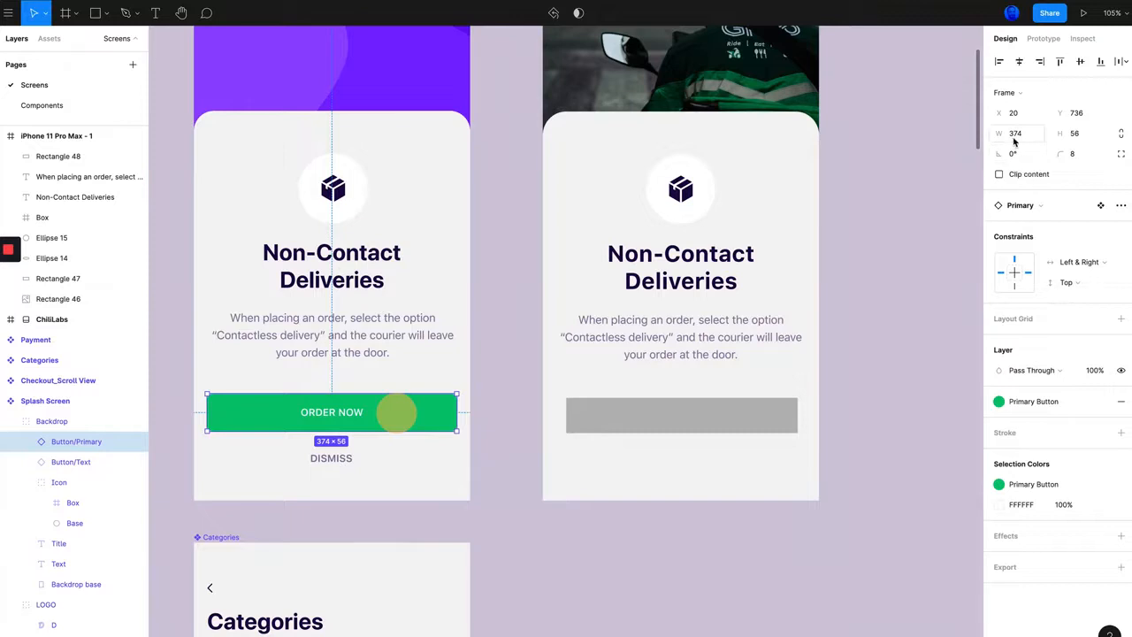
click(713, 417)
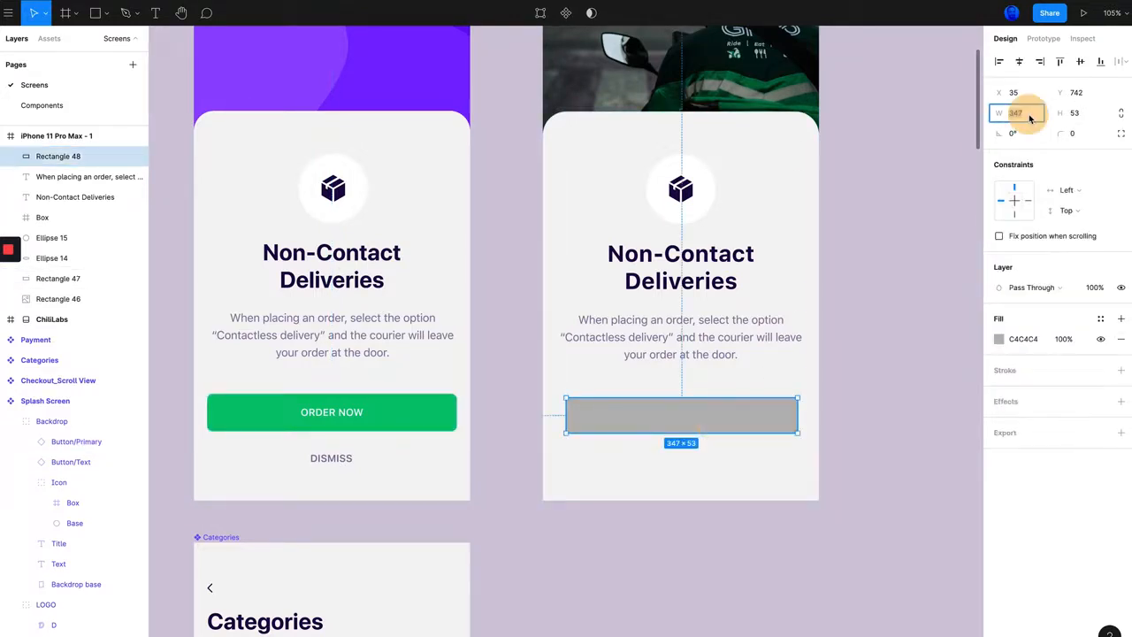
text(374)
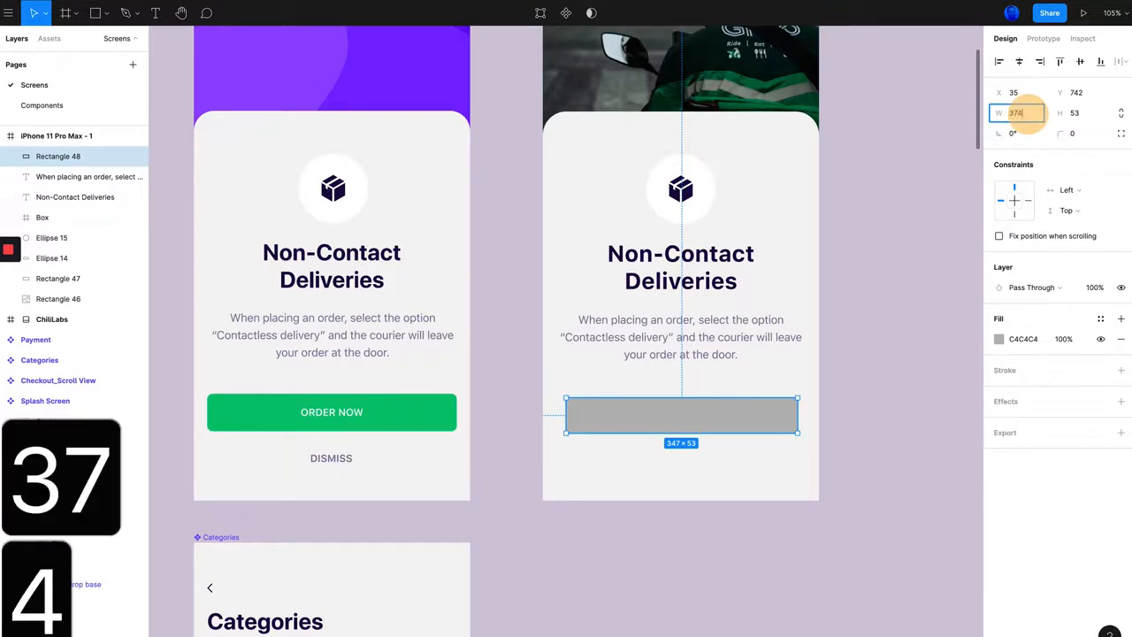
key(Tab)
text(56)
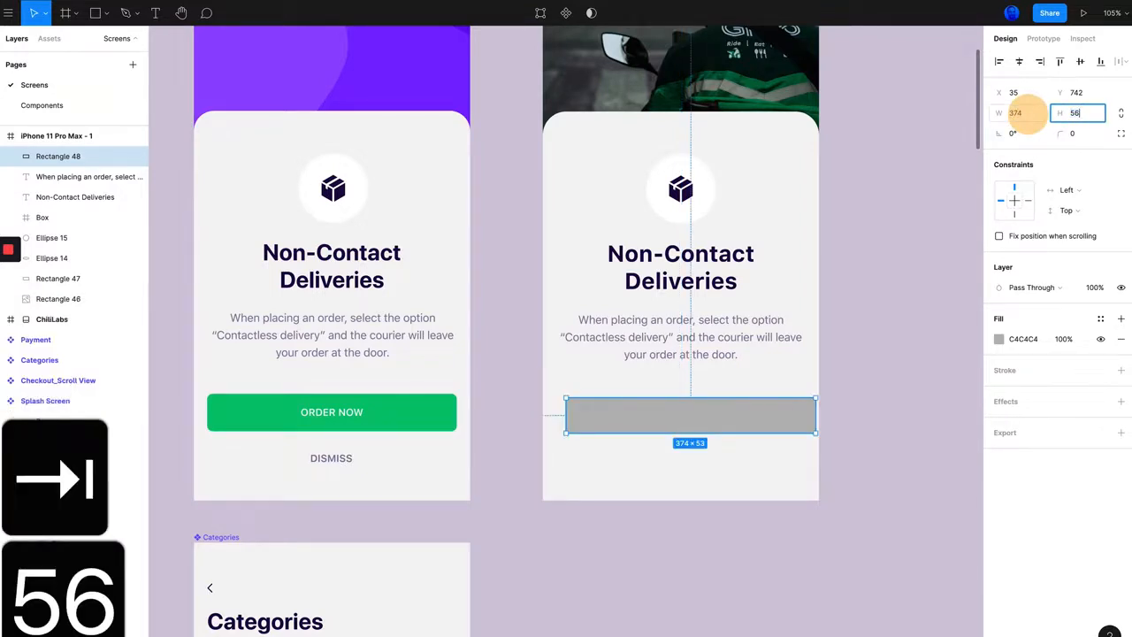
click(940, 313)
Step: Move the button rectangle to X 20, Y 732 and compare its gap to the description with the reference
drag(733, 425, 723, 423)
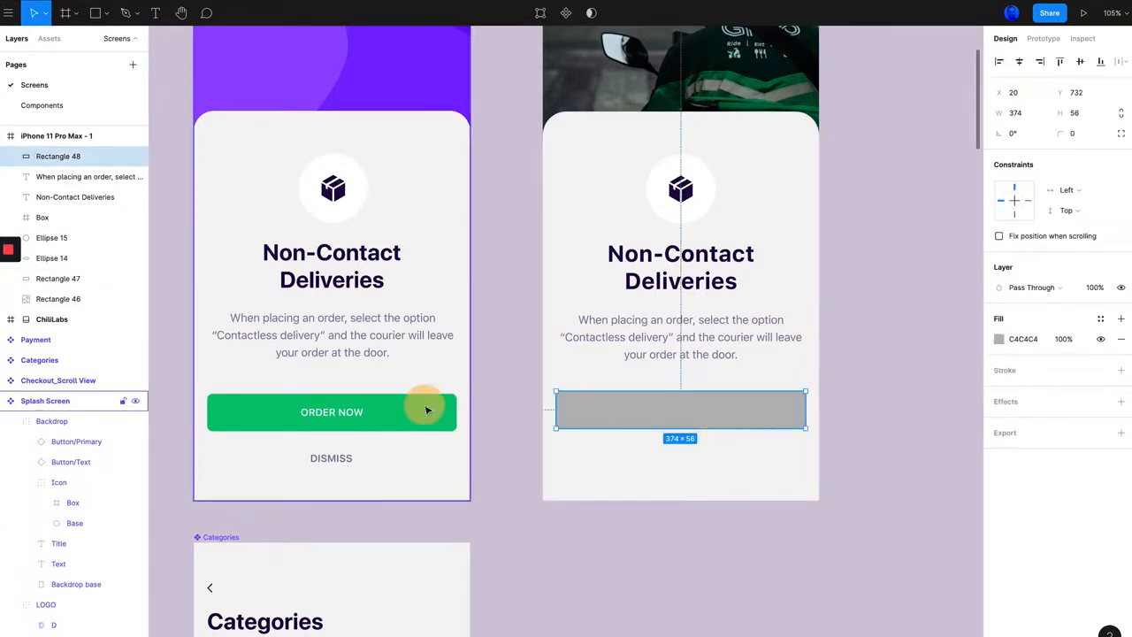
click(428, 409)
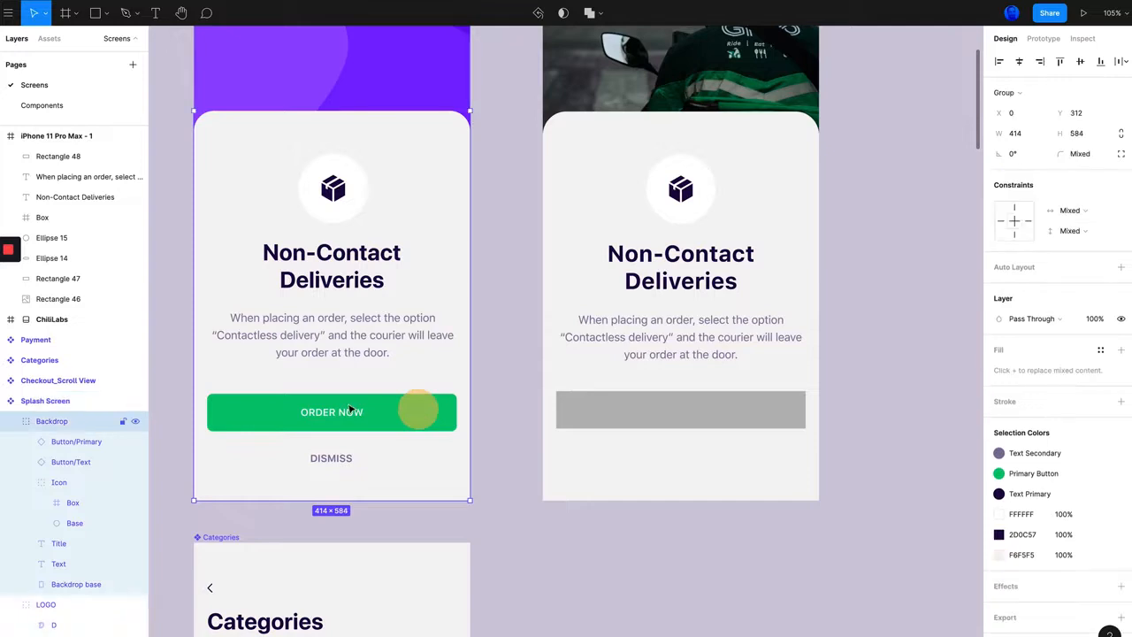
click(396, 405)
click(679, 405)
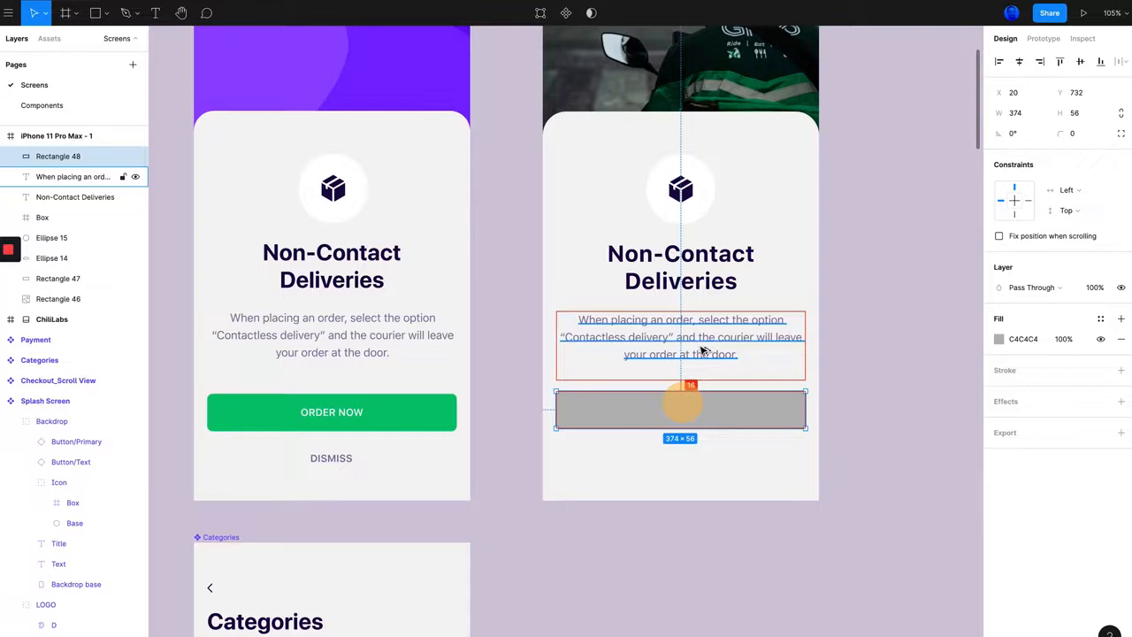
click(362, 333)
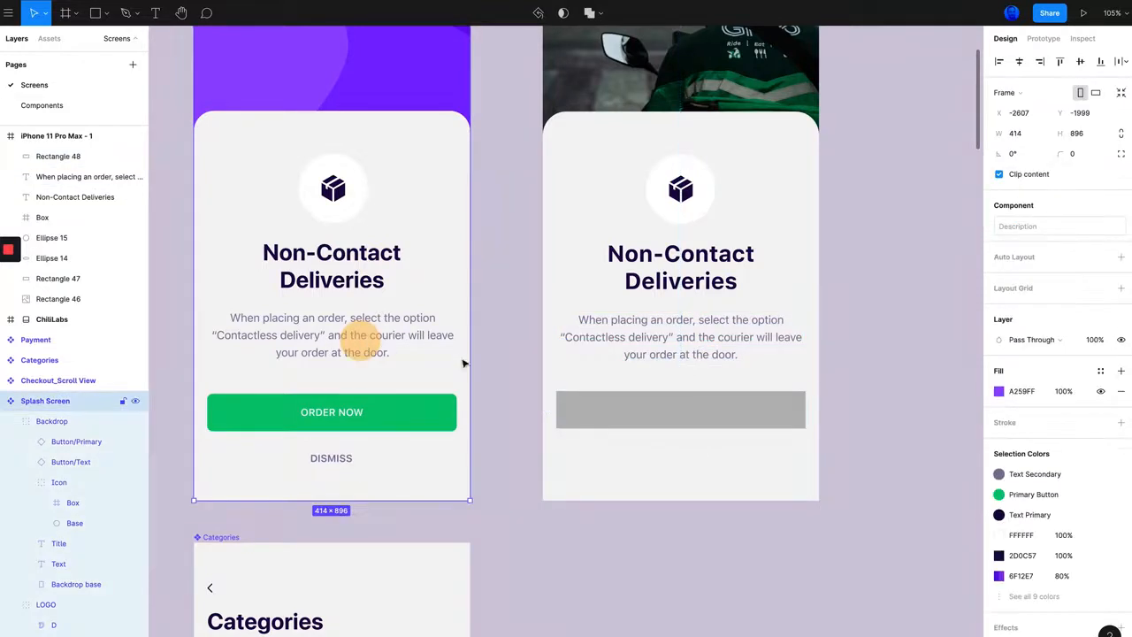
Step: Set the new description's text box to auto height and delete the empty line at the end of its text
click(734, 336)
drag(707, 382, 706, 366)
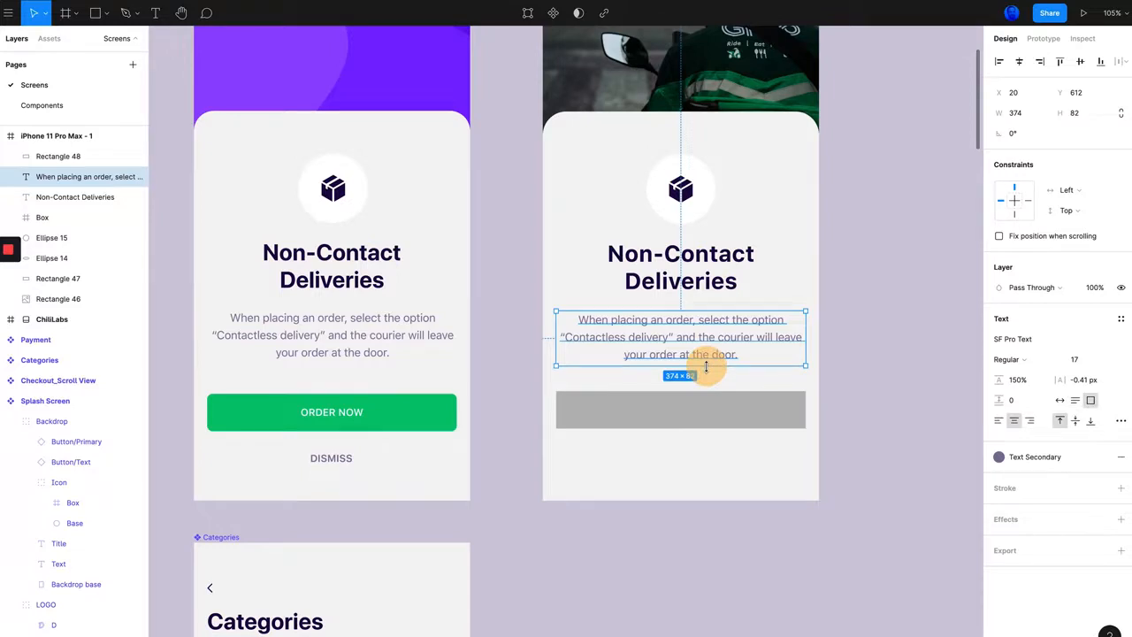
click(1074, 402)
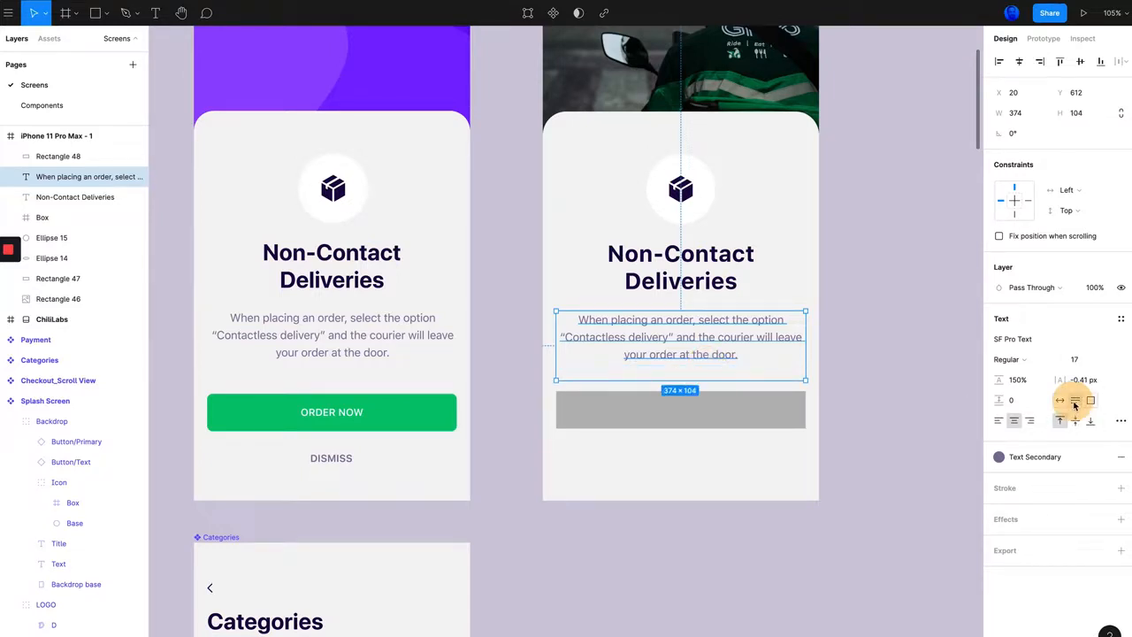
double_click(731, 347)
click(717, 369)
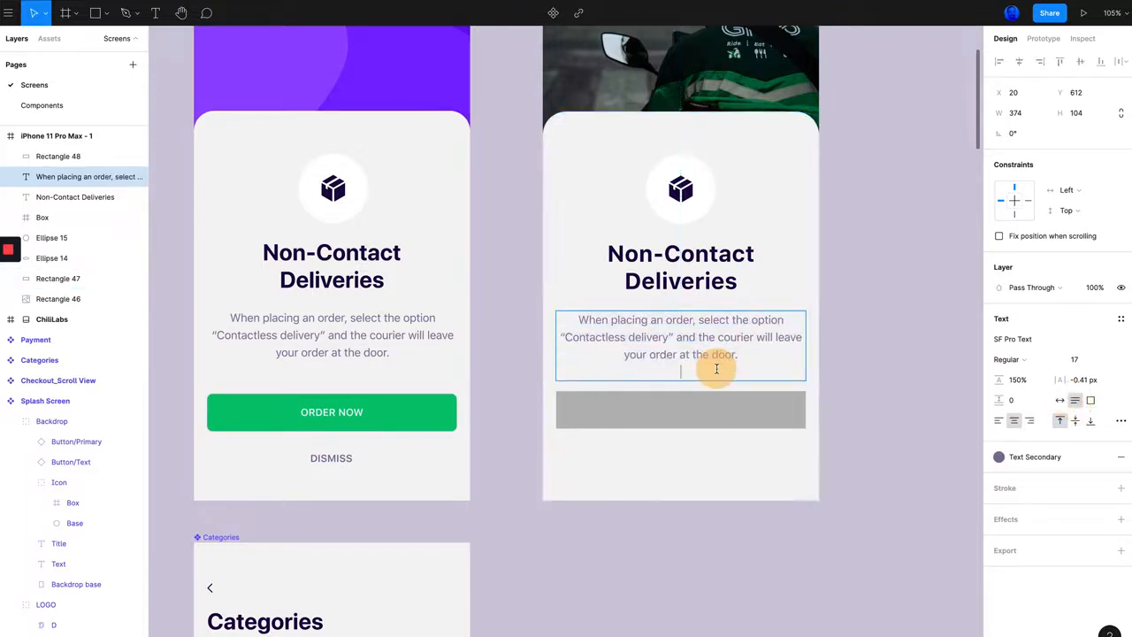
key(BackSpace)
click(905, 359)
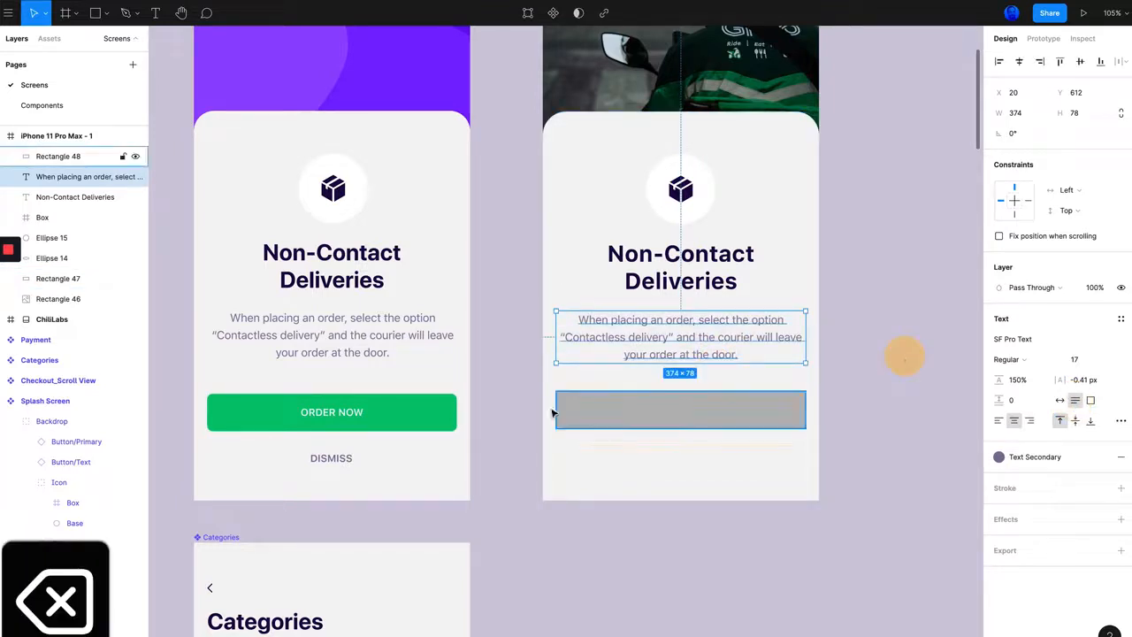
Step: Compare the reference button's gap to its description and move the new button rectangle down to Y 738
click(654, 409)
key(alt+Up)
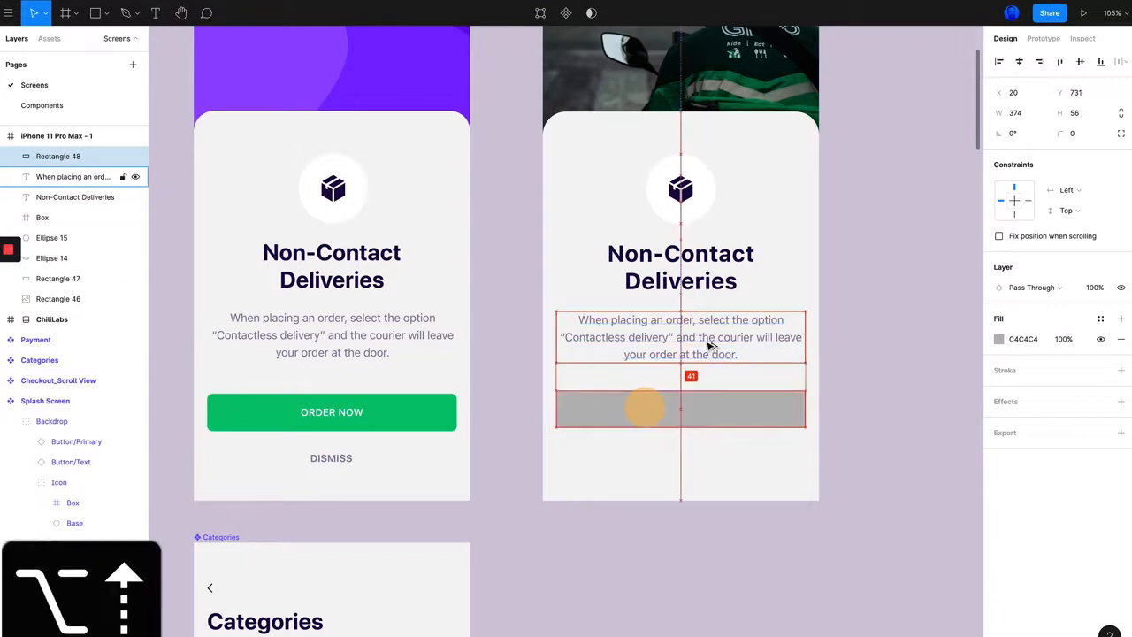
key(alt+Down)
click(394, 410)
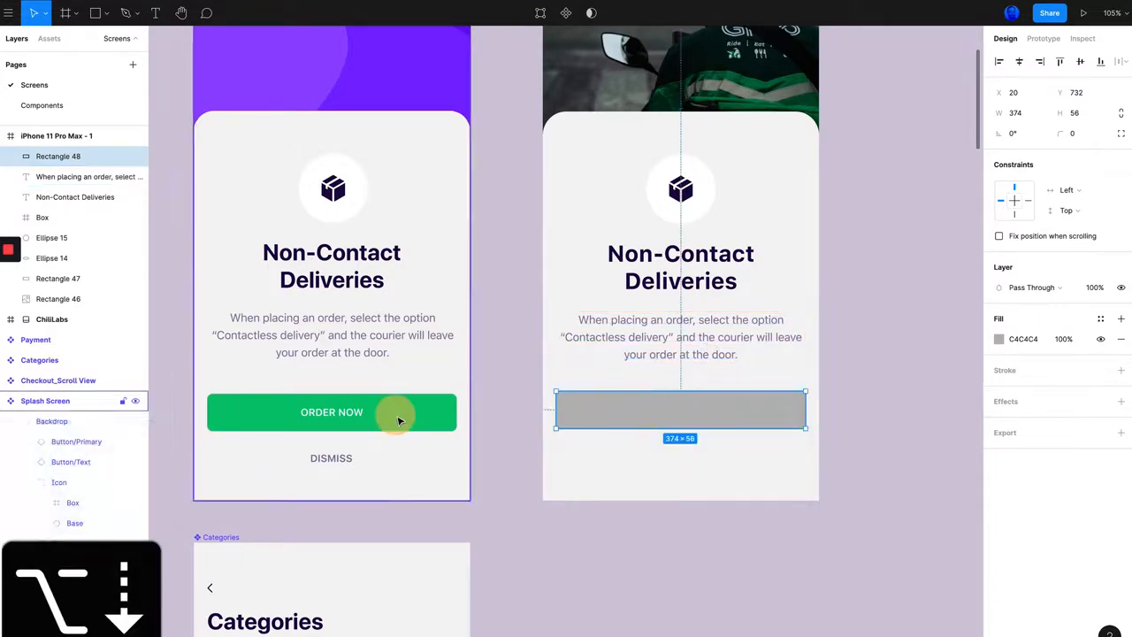
click(395, 408)
click(395, 408)
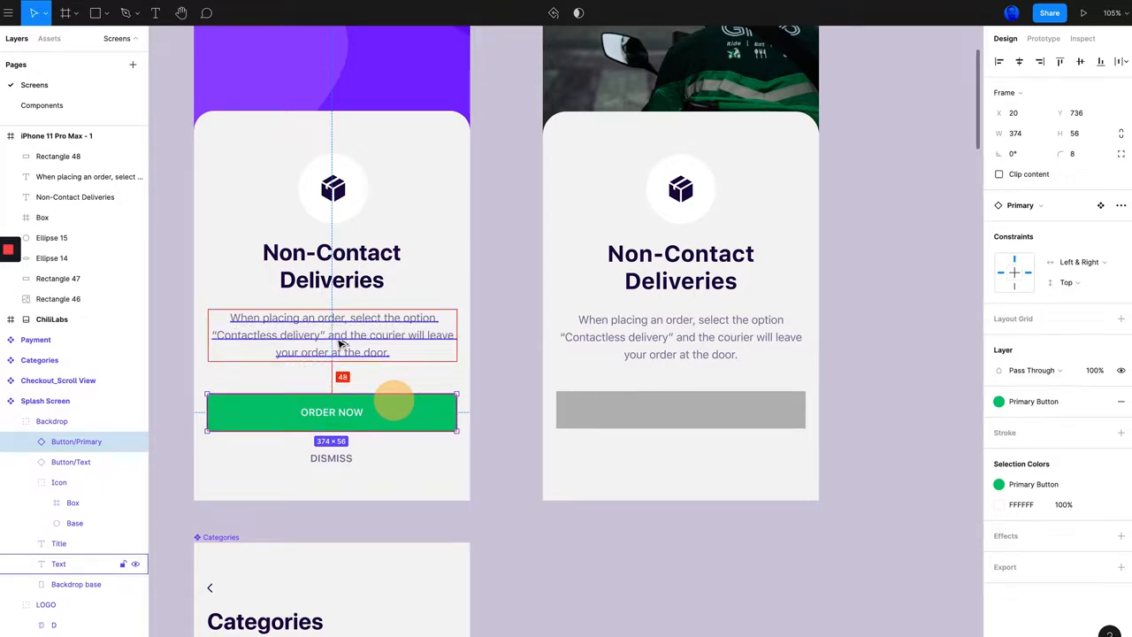
click(768, 417)
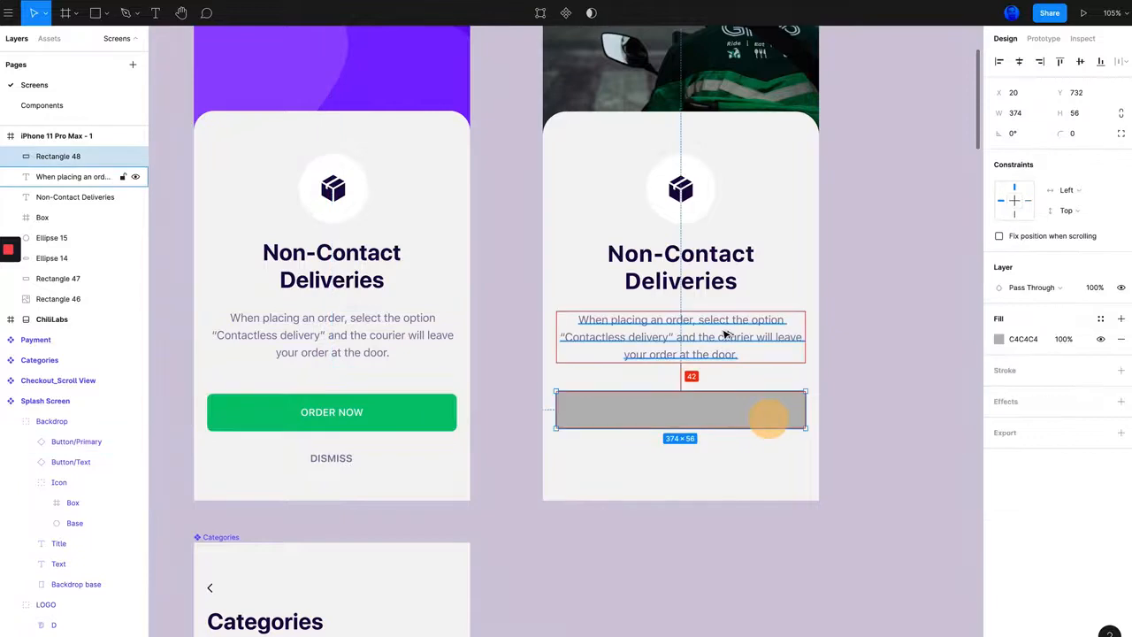
key(alt+Down)
key(alt+Down)
key(alt+Down)
key(alt+Down)
key(alt+Down)
key(alt+Down)
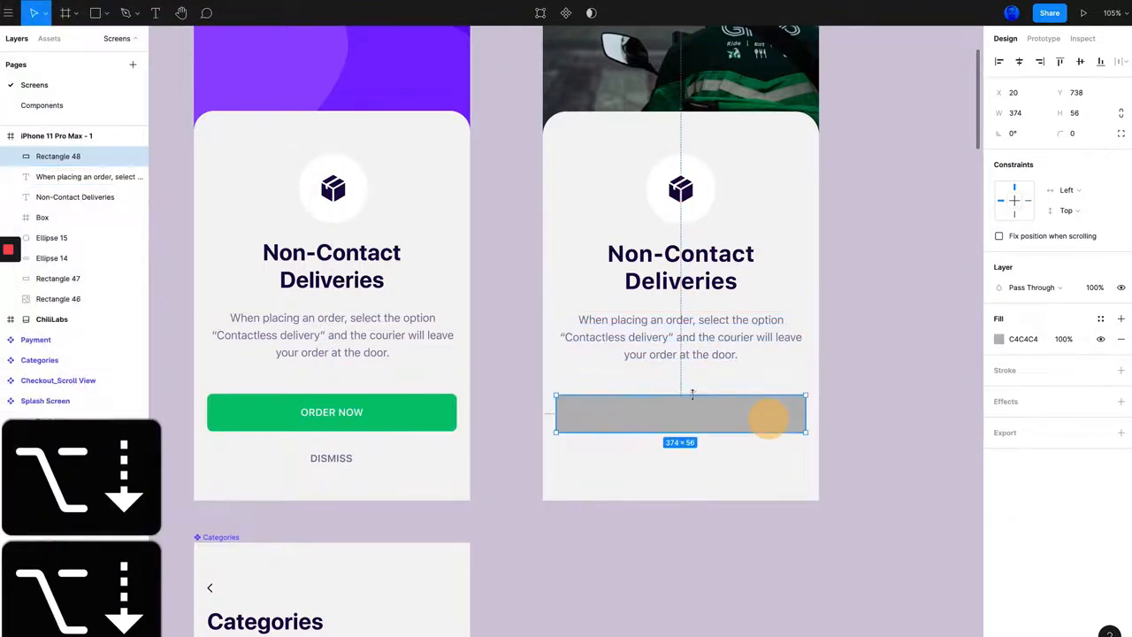
Step: Fill the new button rectangle with the green sampled from the reference ORDER NOW button
click(999, 341)
click(849, 521)
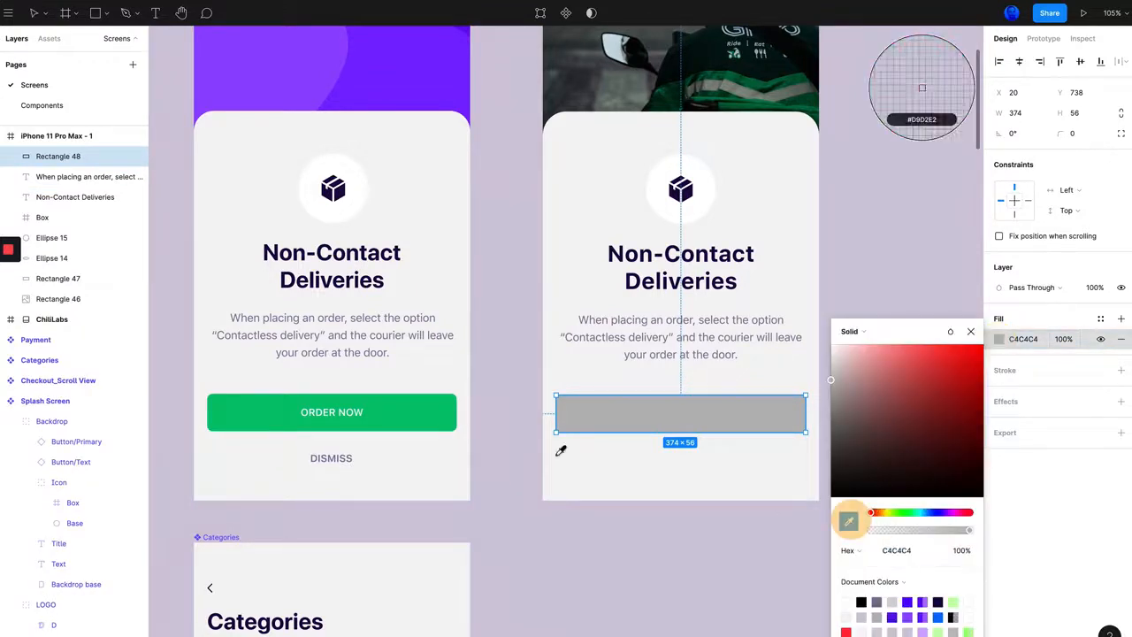
click(409, 407)
click(1068, 498)
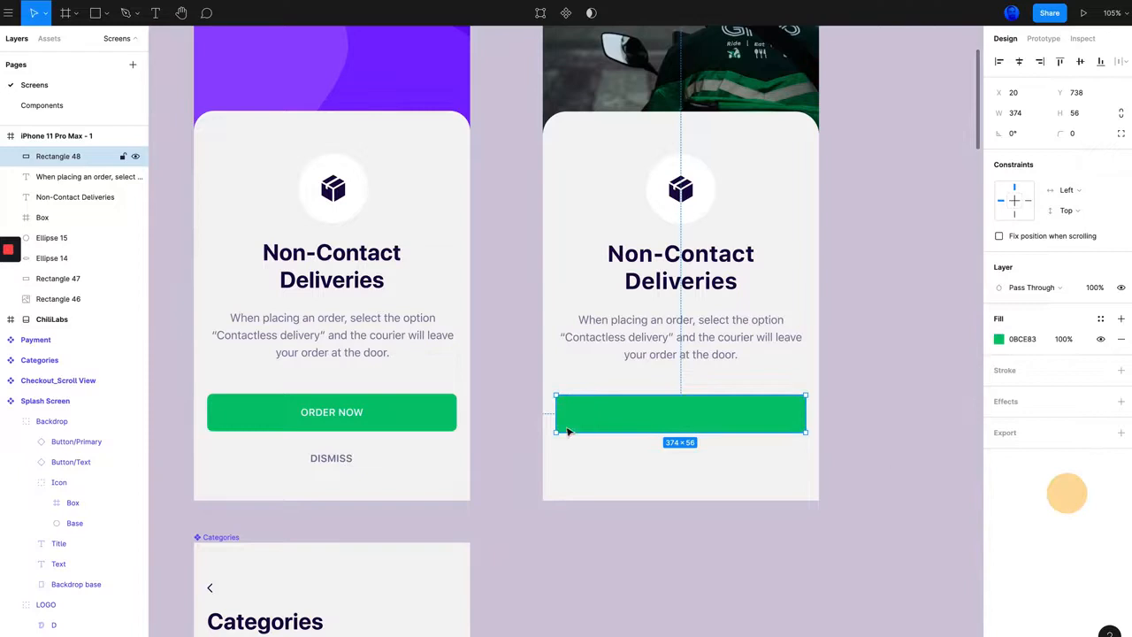
Step: Check the reference button's corner radius and set the new button rectangle's corner radius to 8
click(428, 422)
click(433, 416)
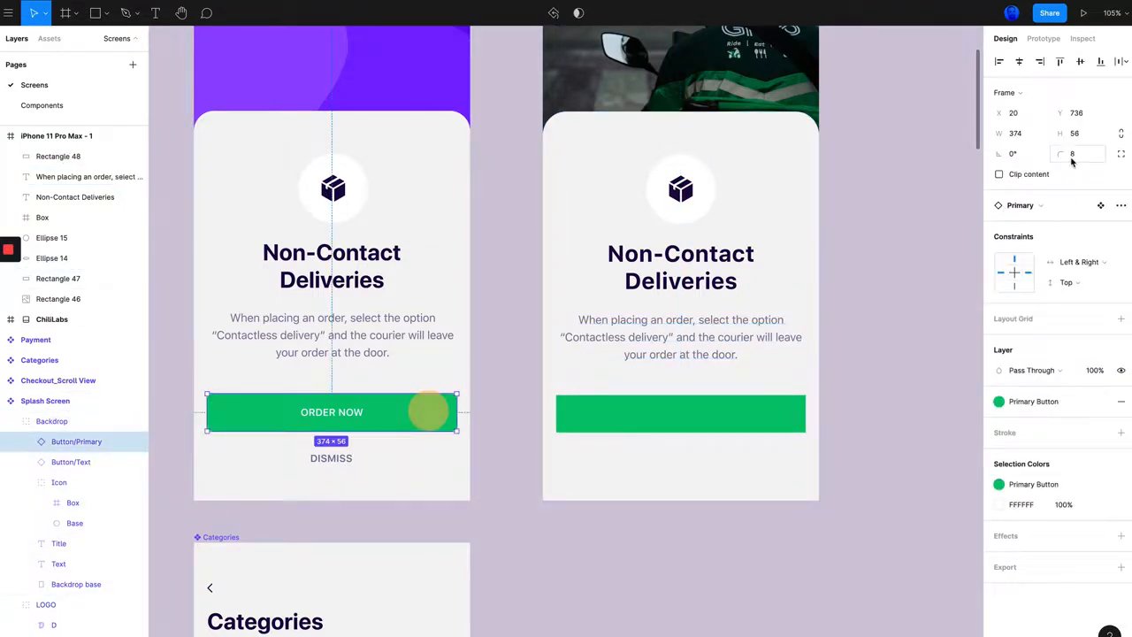
click(737, 416)
click(1082, 135)
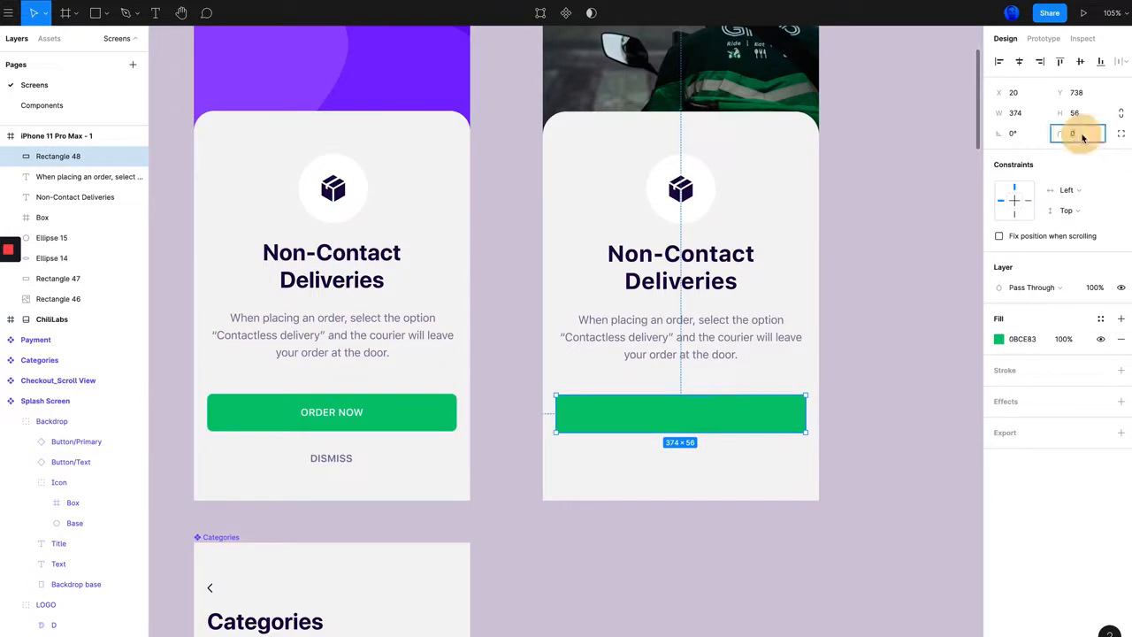
text(8)
key(Return)
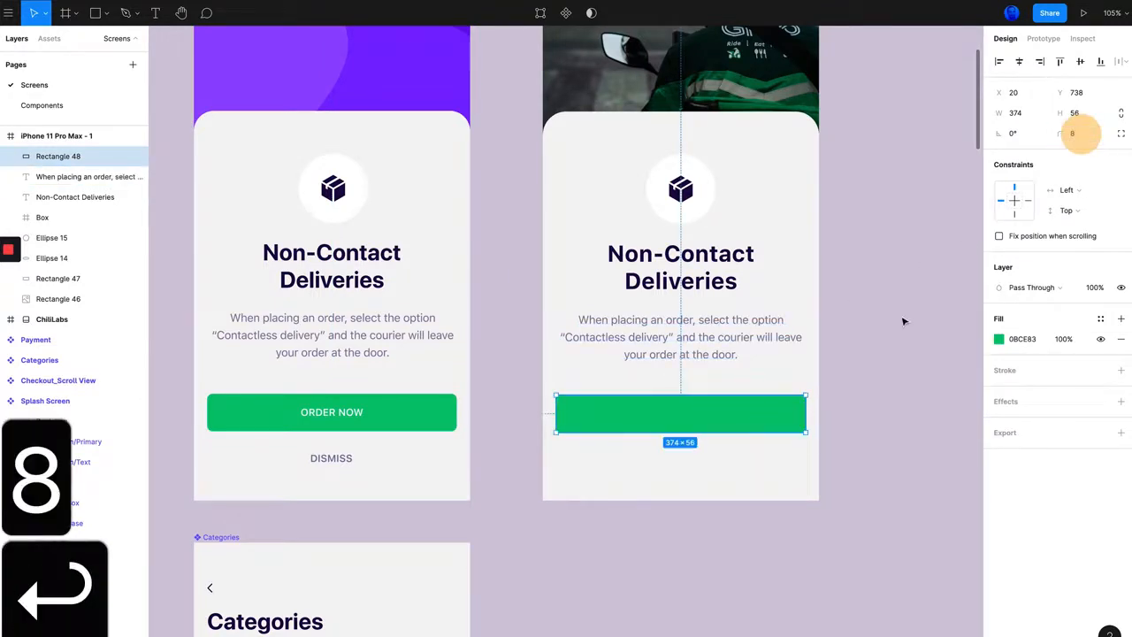
click(902, 318)
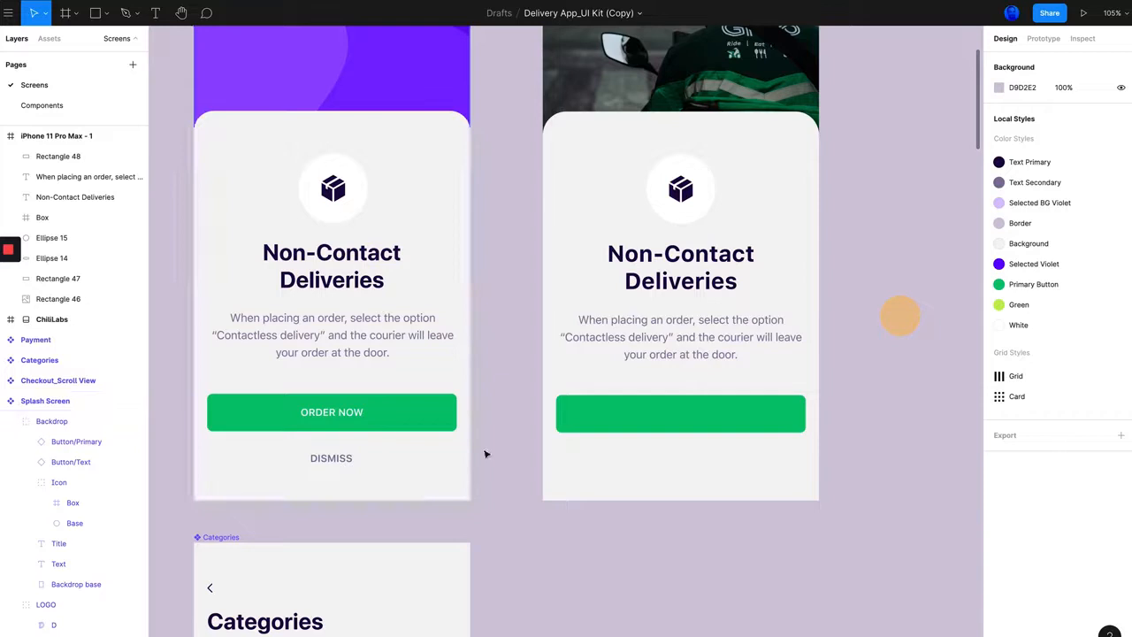
Step: Inspect the text style of the ORDER NOW label inside the reference button
click(317, 414)
click(319, 415)
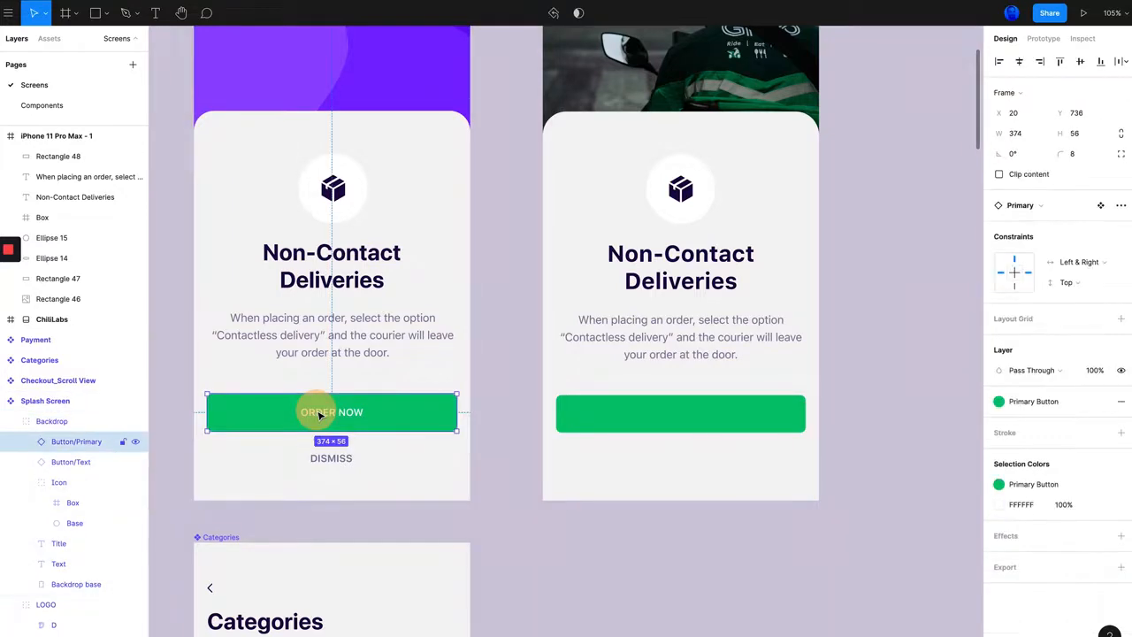
click(329, 415)
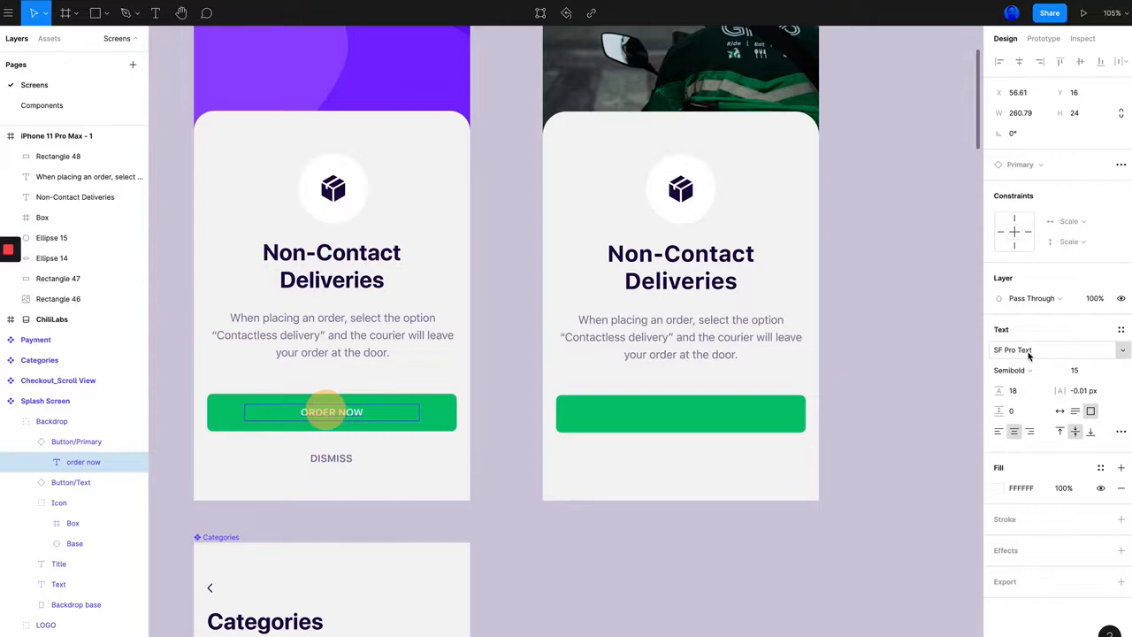
key(f)
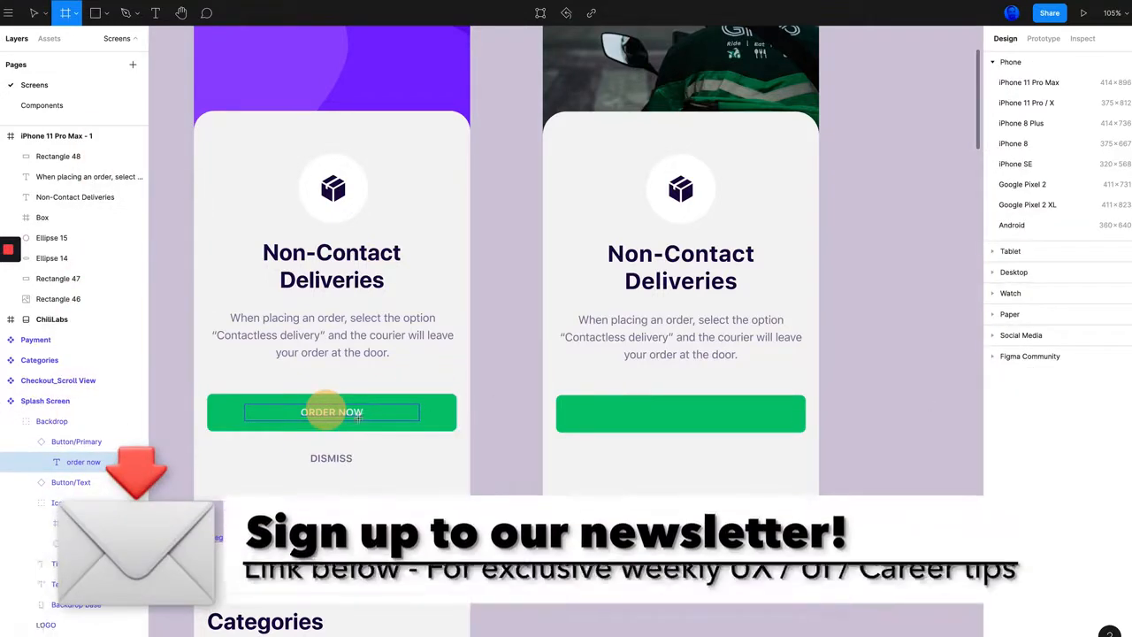
click(362, 418)
key(super+z)
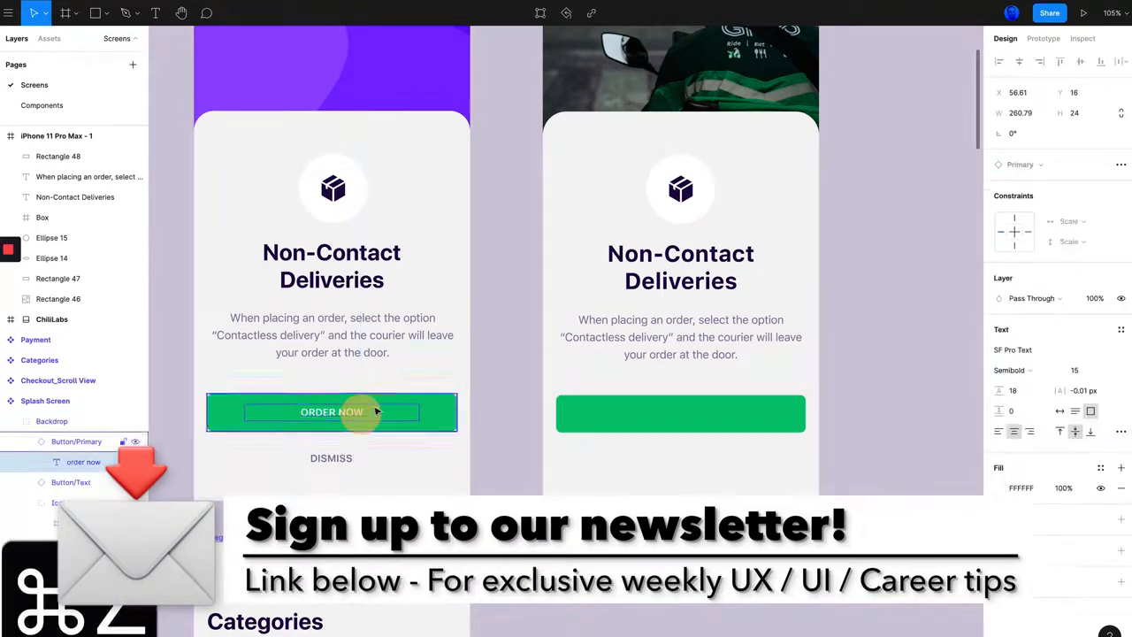
Step: Add the text label "ORDER NOW" on the new green button
key(t)
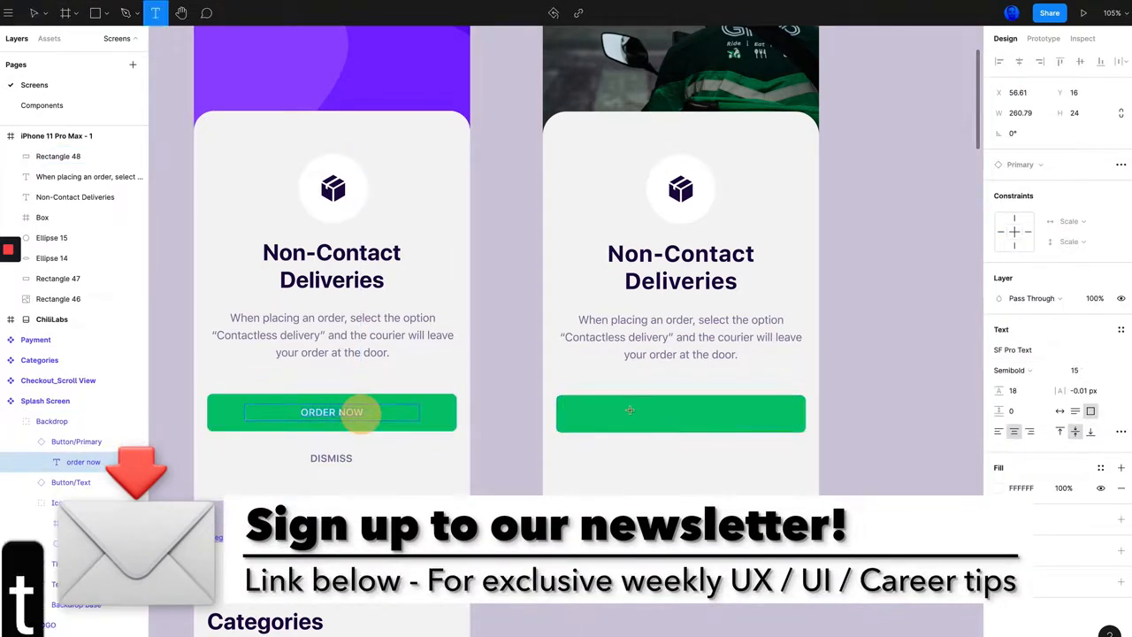
click(671, 415)
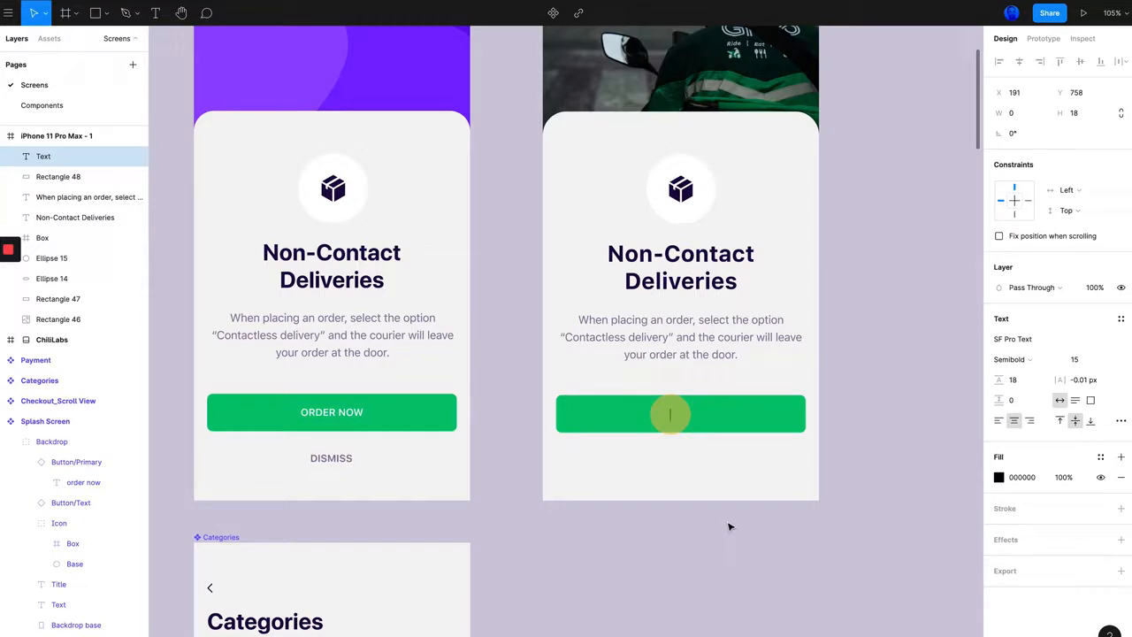
text(ORDER)
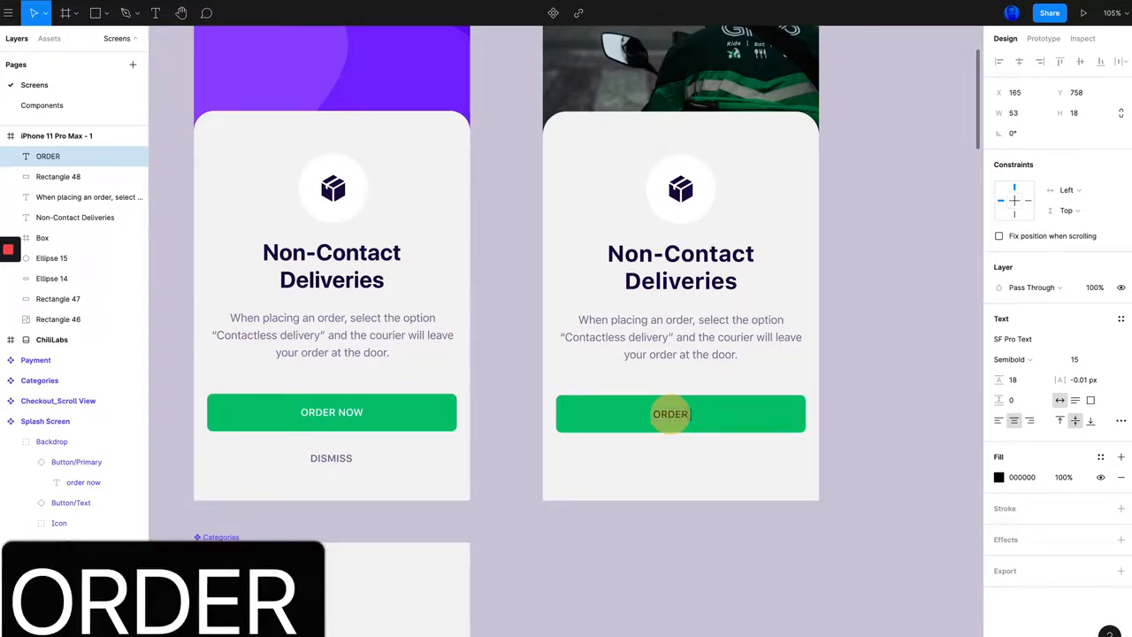
text( NOW)
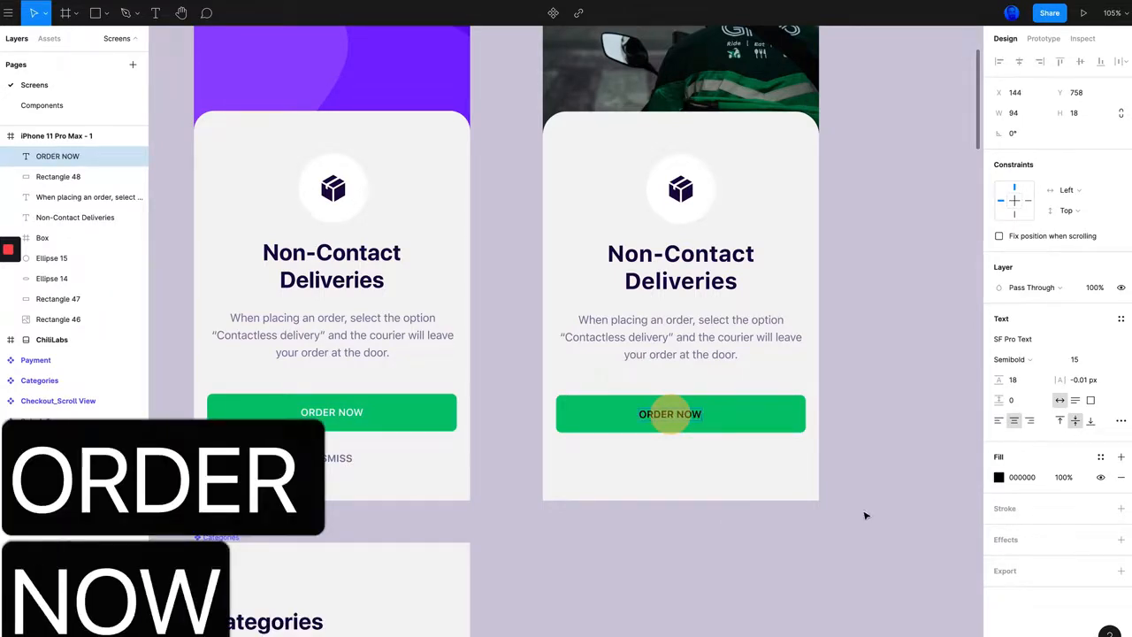
click(882, 403)
Step: Centre the ORDER NOW label in the new button at X 160, Y 757 and set its fill to white
click(665, 413)
mouse_move(668, 416)
mouse_down()
mouse_move(682, 417)
mouse_move(665, 418)
mouse_up()
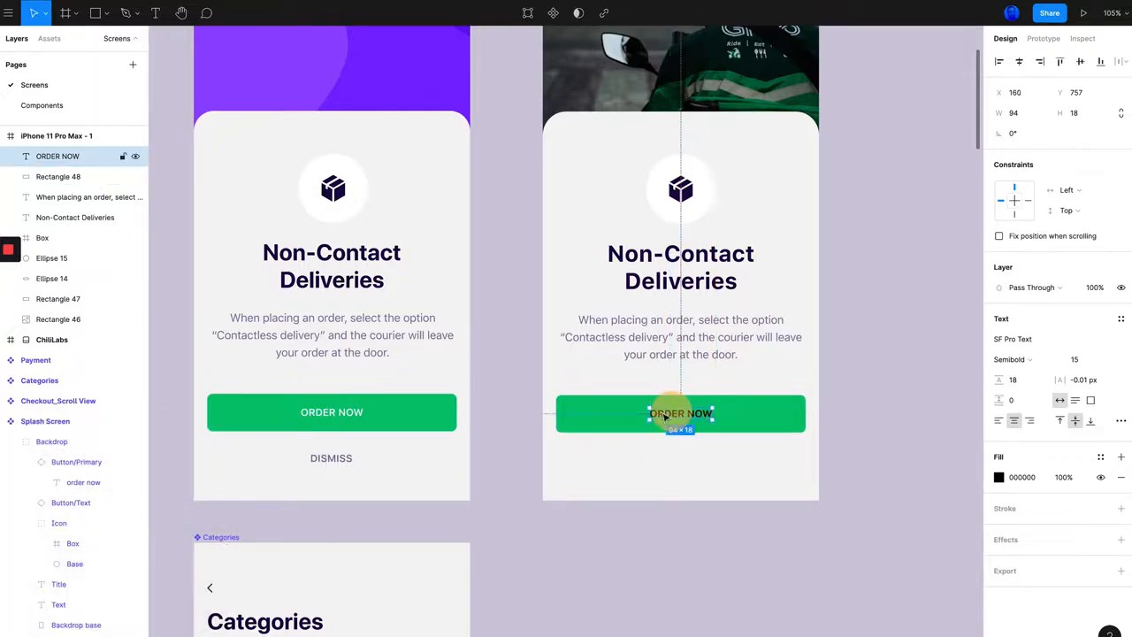
click(998, 481)
drag(883, 467, 800, 293)
click(887, 301)
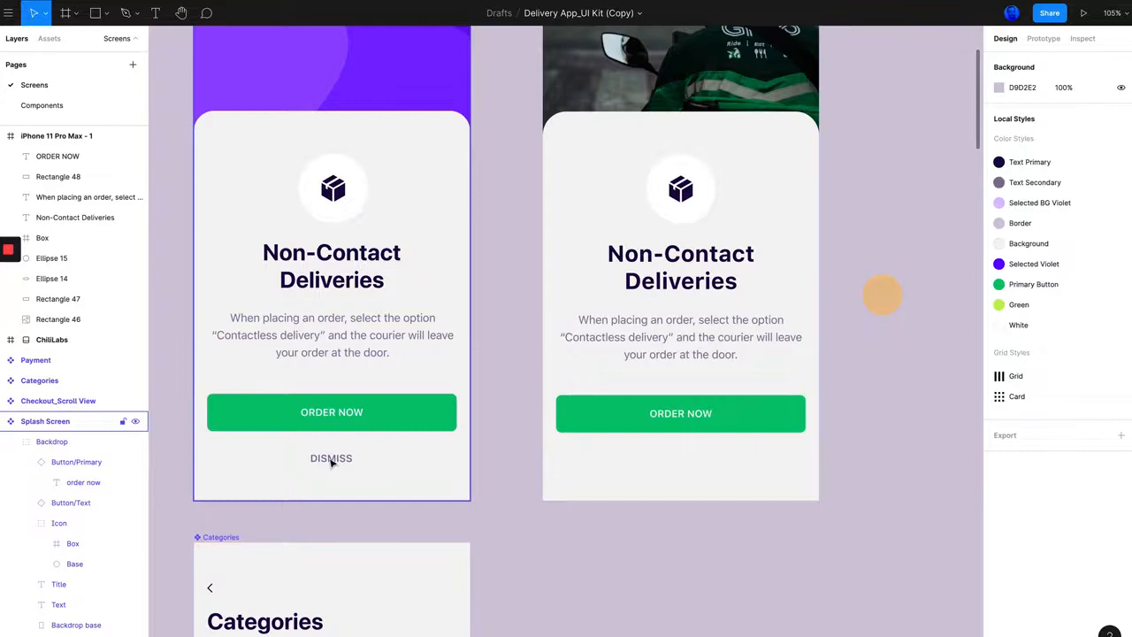
Step: Paste a copy of the new ORDER NOW label, try placing it beside the original, and undo the move
scroll(345, 473, up, 1)
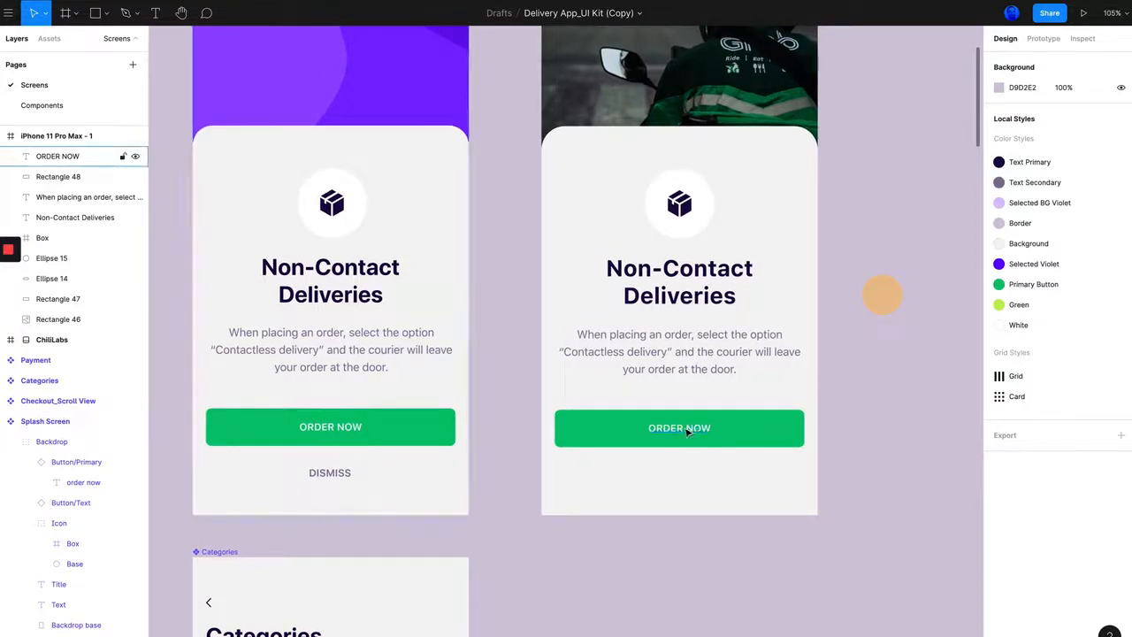
click(681, 432)
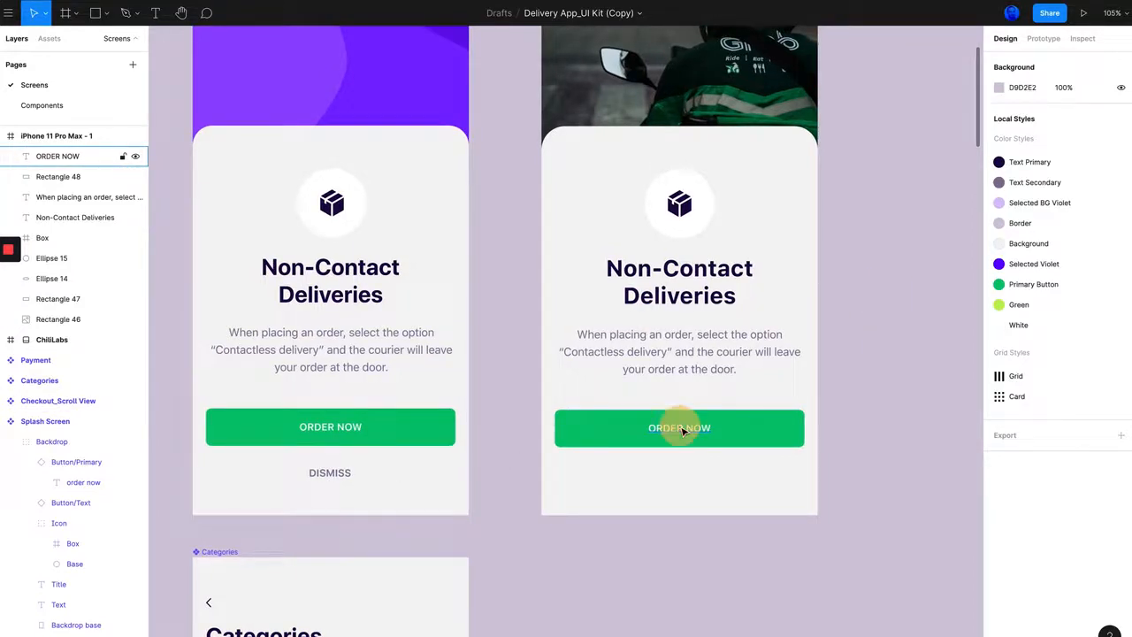
scroll(757, 451, down, 3)
key(super+c)
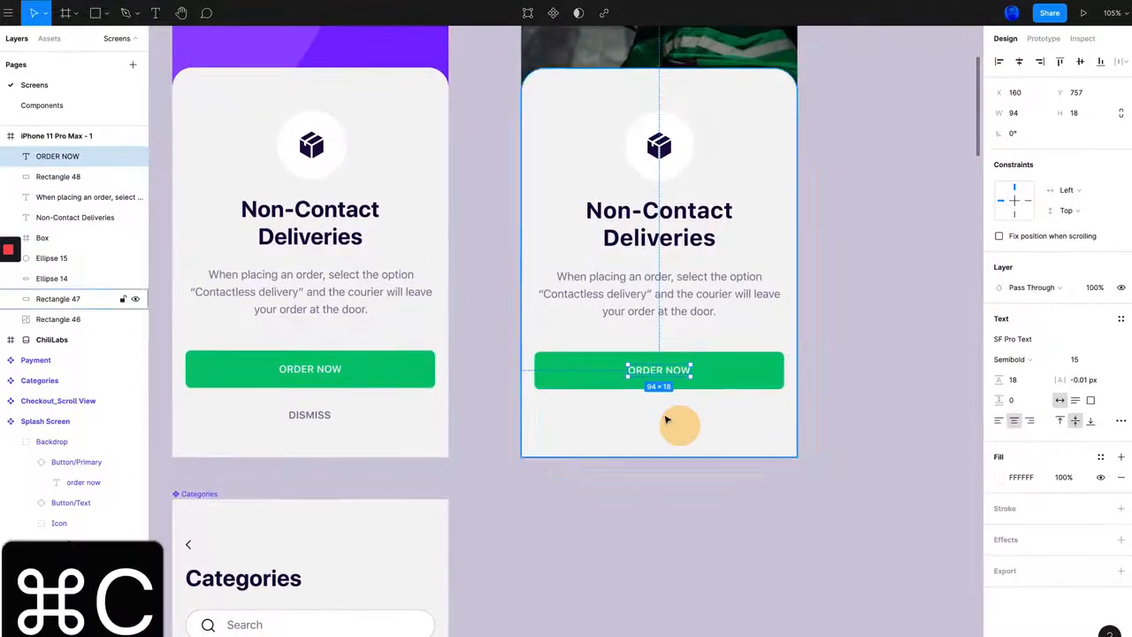
key(super+v)
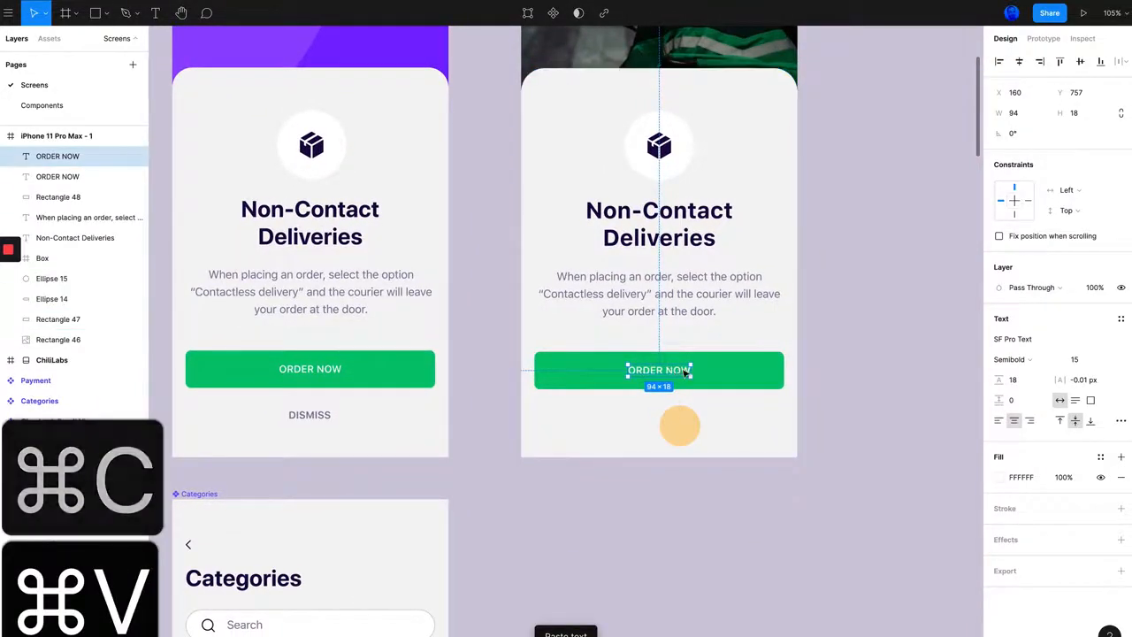
drag(665, 372, 739, 373)
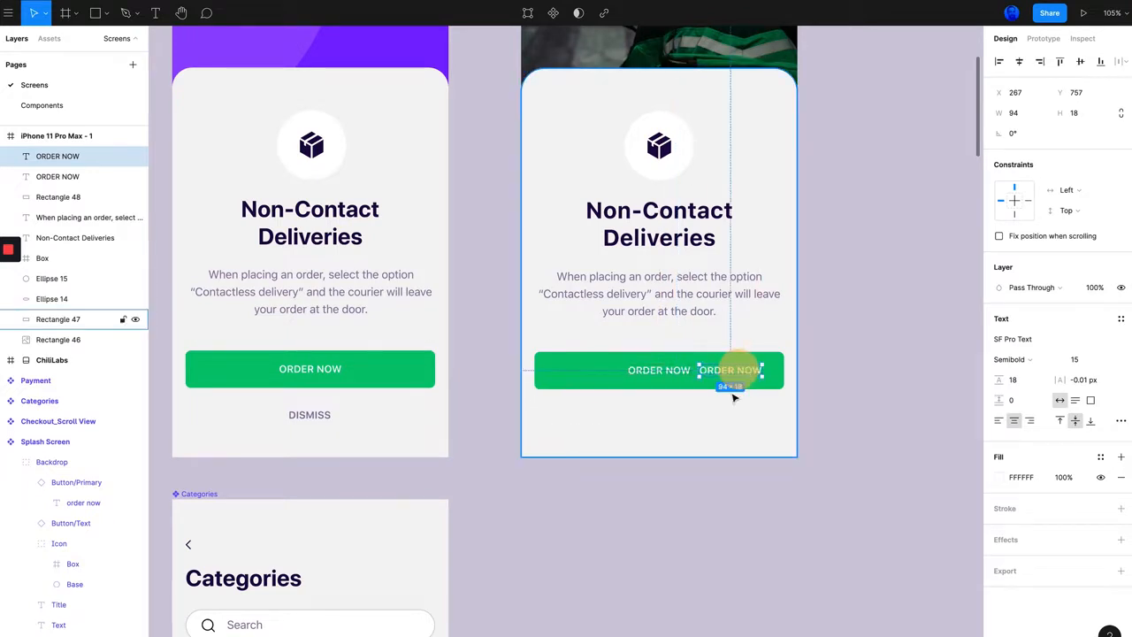
key(super+z)
key(super+z)
key(super+z)
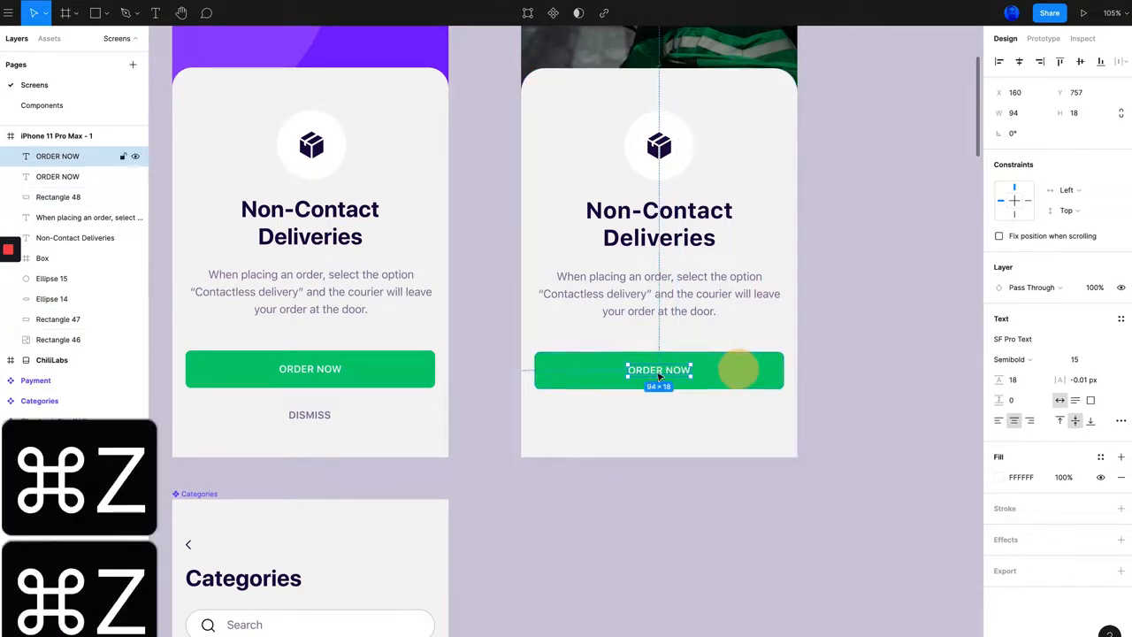
Step: Duplicate the ORDER NOW label to X 275 and fill the copy with the colour sampled from the reference DISMISS text
drag(667, 373, 743, 372)
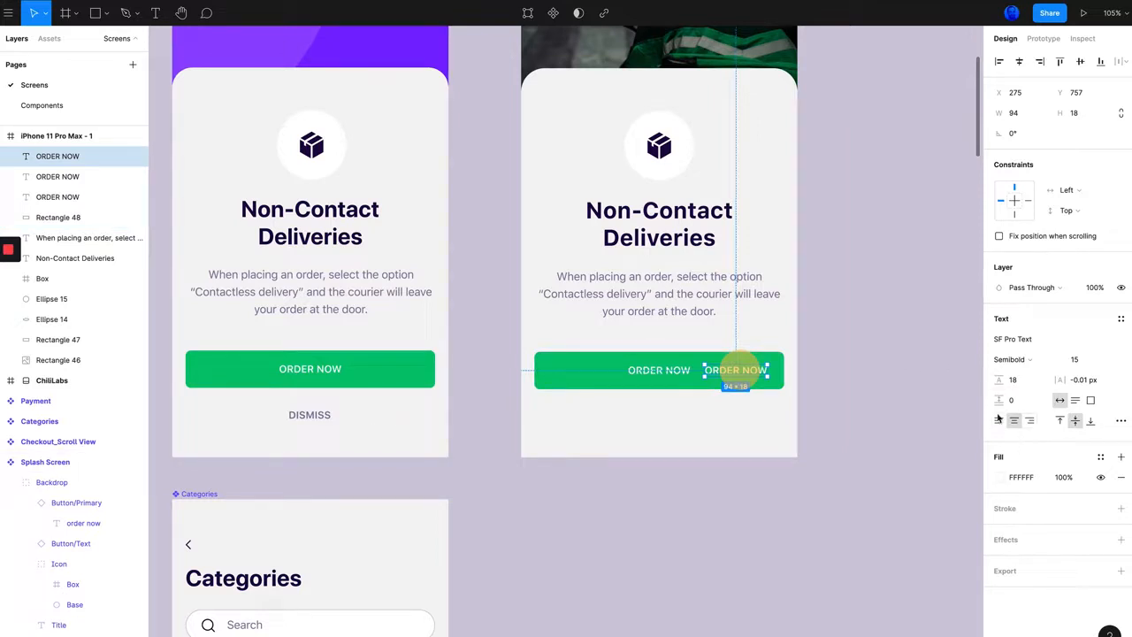
click(998, 479)
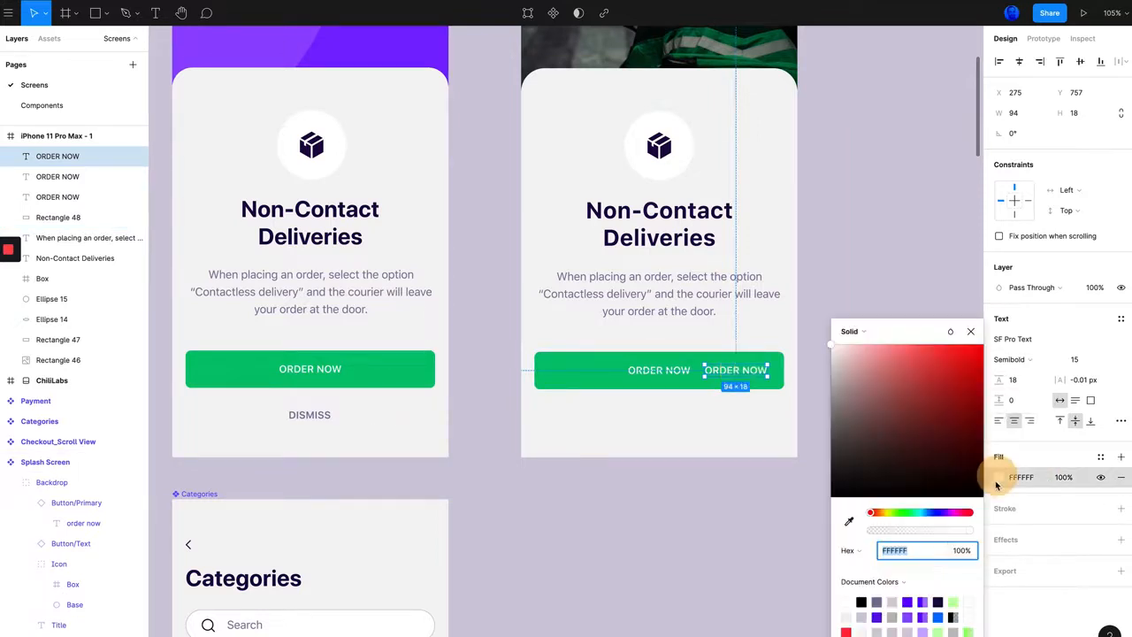
click(849, 521)
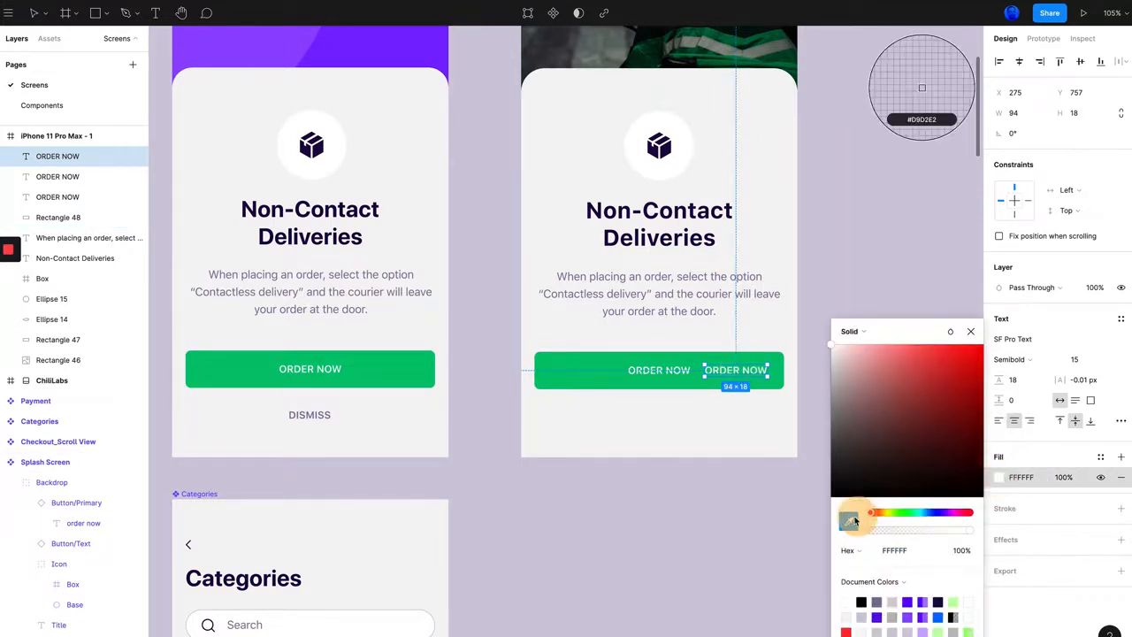
click(321, 412)
click(677, 536)
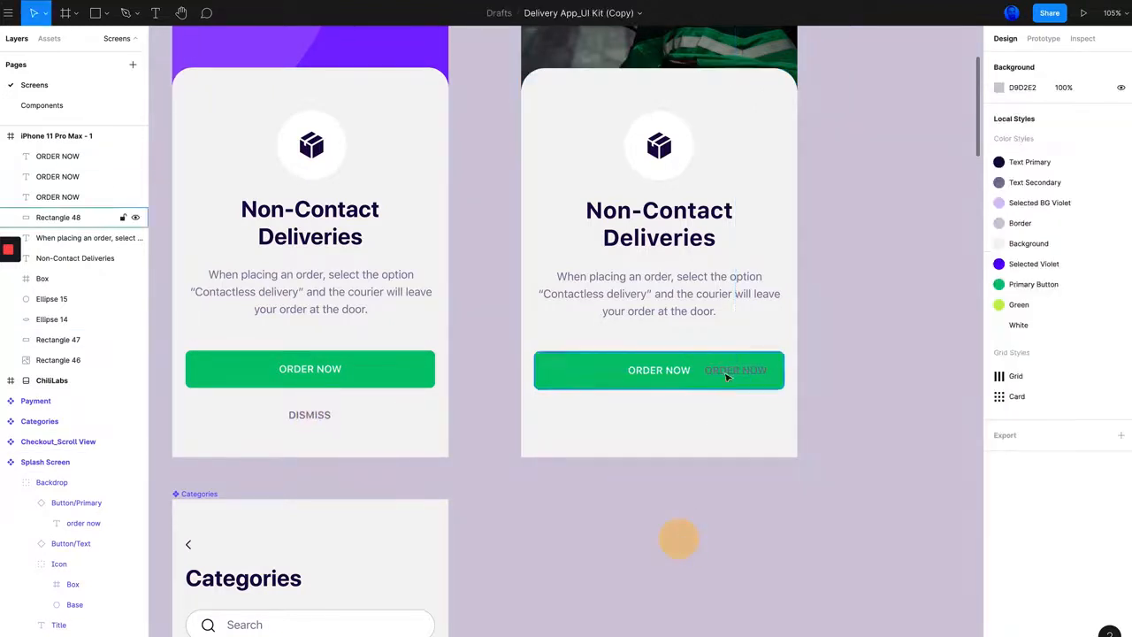
Step: Move the recoloured label copy below the new button at about Y 818 and change its text to "DISMISS"
drag(732, 374, 662, 411)
double_click(664, 410)
text(DISMISS)
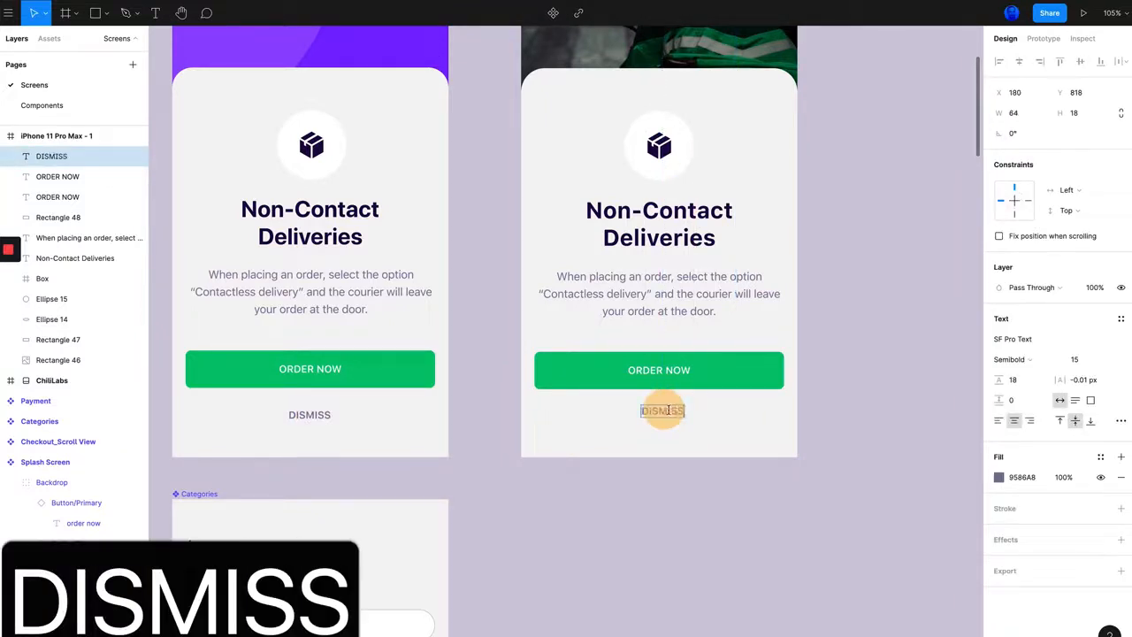
click(713, 522)
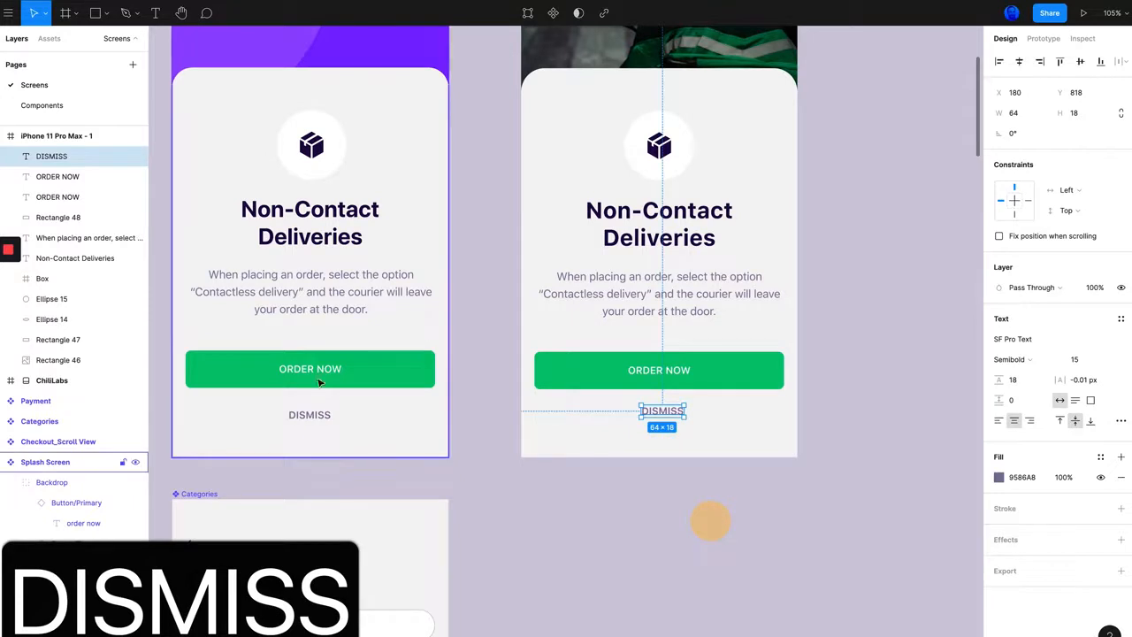
Step: Check the reference DISMISS label's position and nudge the new DISMISS label down to match the reference spacing below the button
click(321, 415)
click(322, 415)
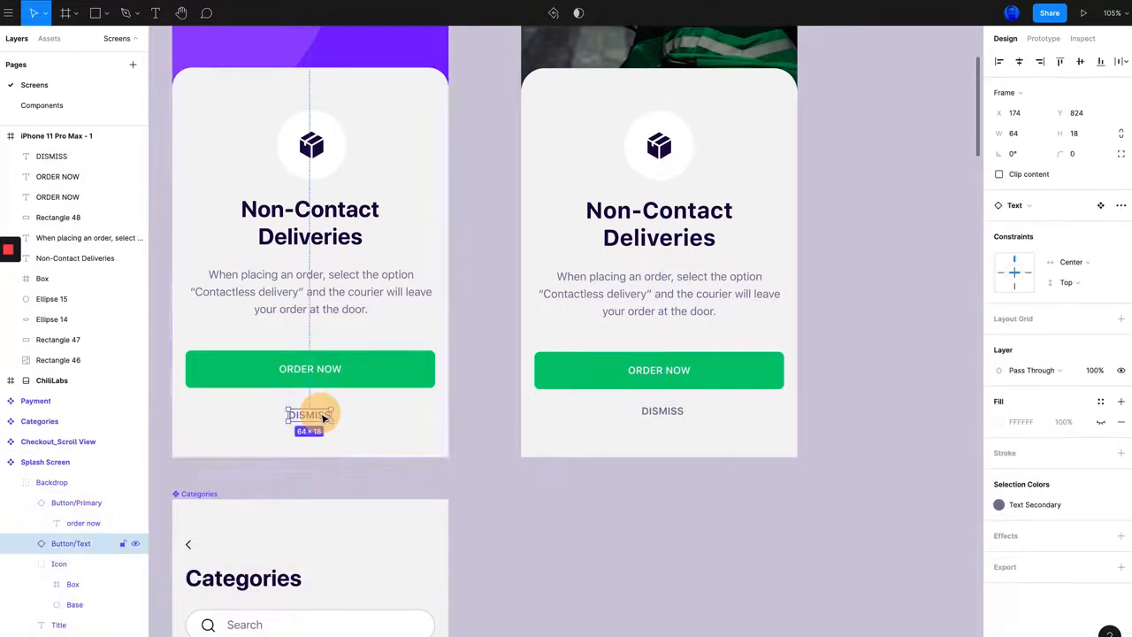
click(668, 412)
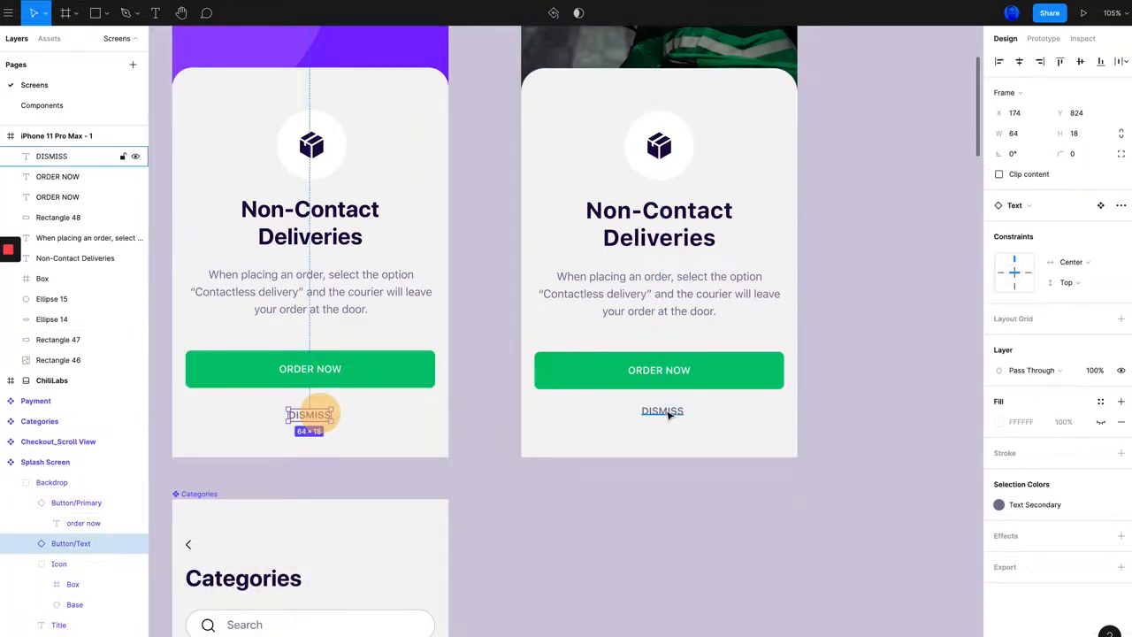
key(alt+Up)
key(alt+Up)
key(alt+Up)
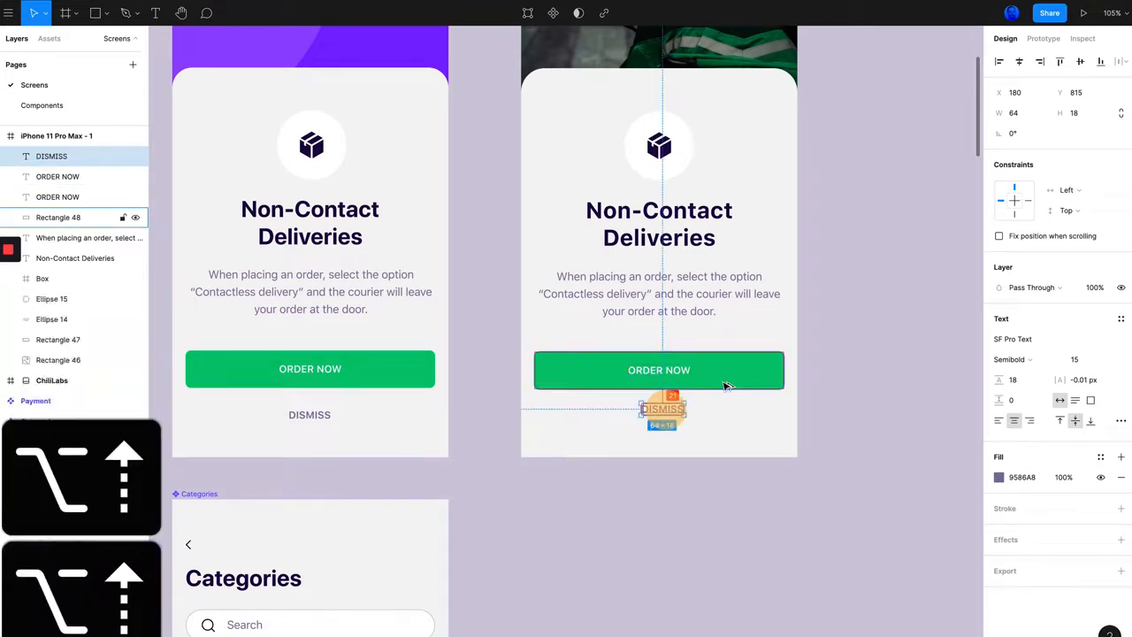
key(alt+Down)
key(alt+Down)
key(alt+Down)
key(alt+Down)
key(alt+Down)
key(alt+Down)
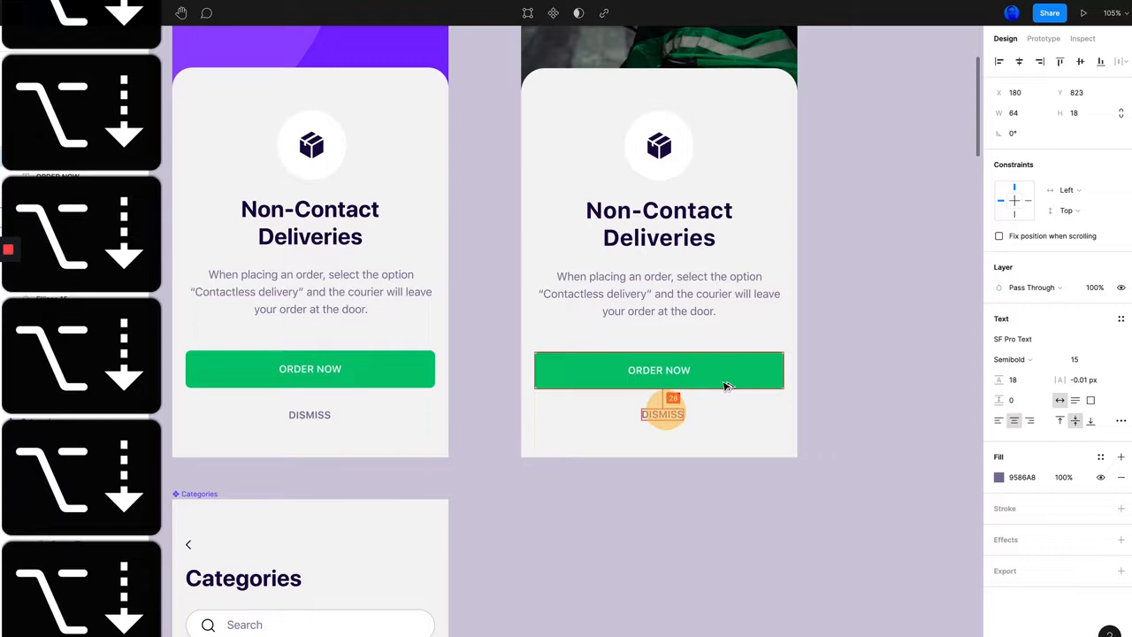
click(665, 467)
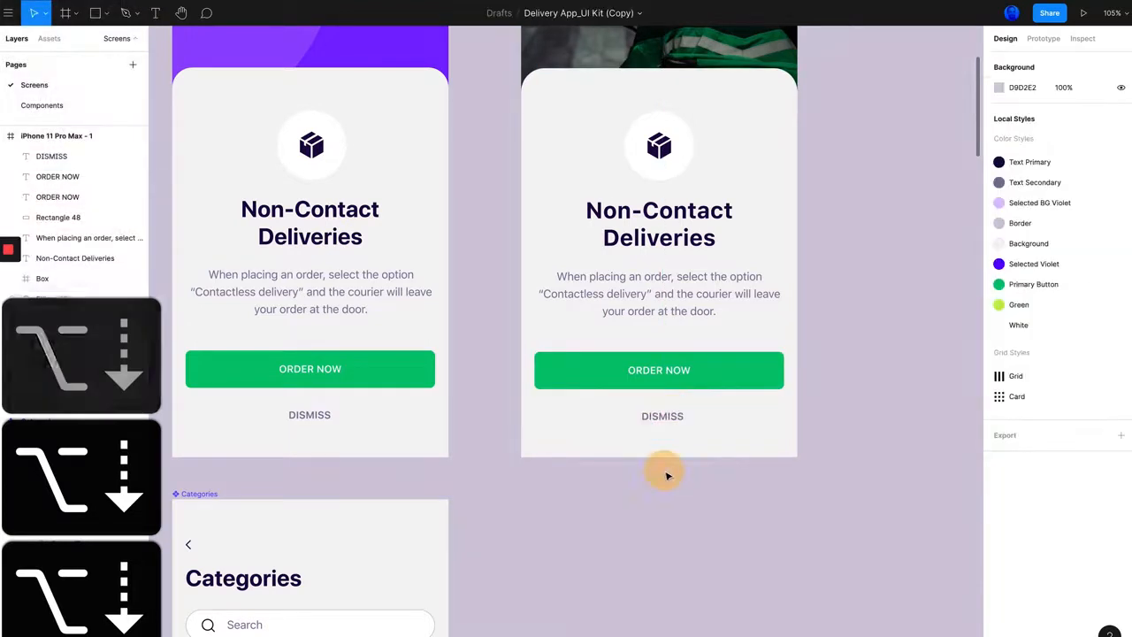
Step: Compare the complete recreated iPhone screen with the reference Splash Screen side by side
scroll(664, 469, down, 5)
scroll(583, 454, up, 5)
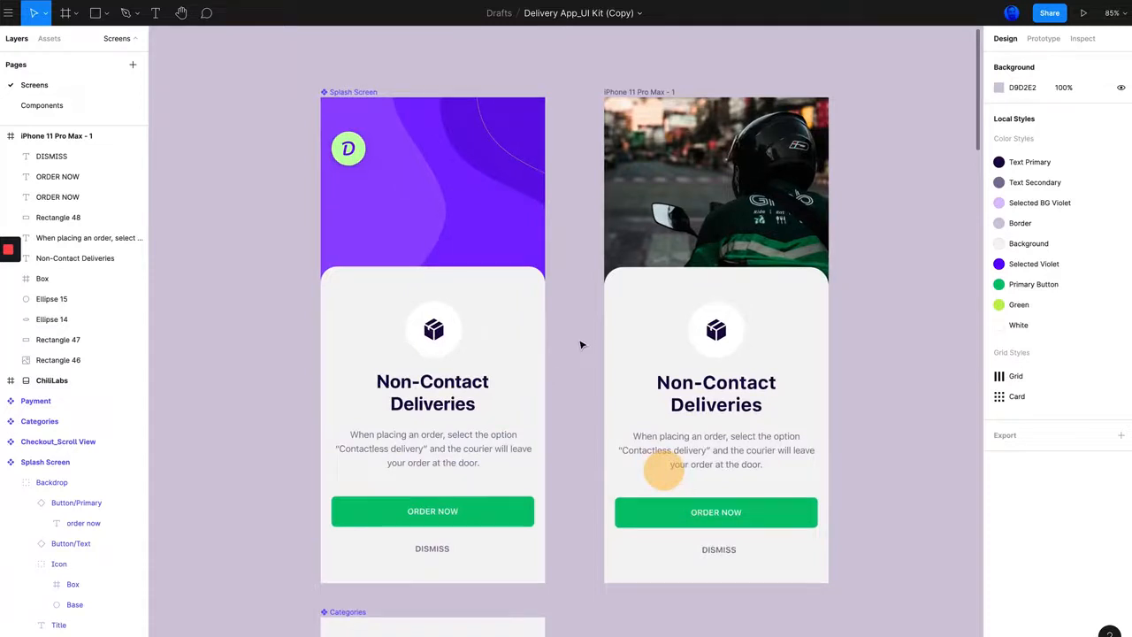
scroll(574, 345, right, 1)
scroll(487, 184, up, 1)
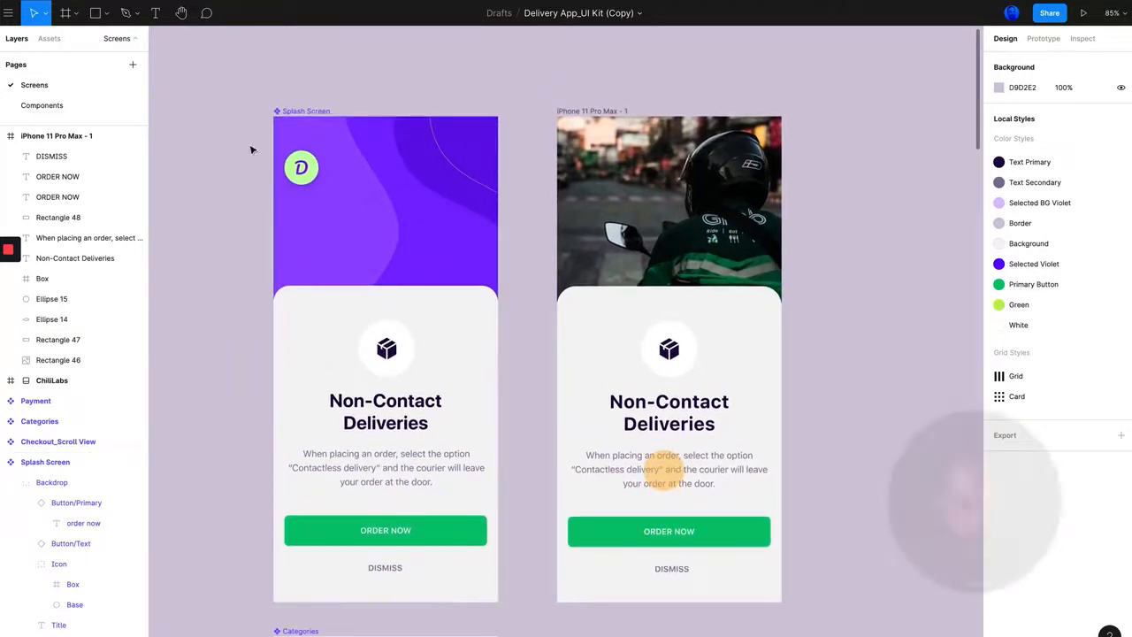